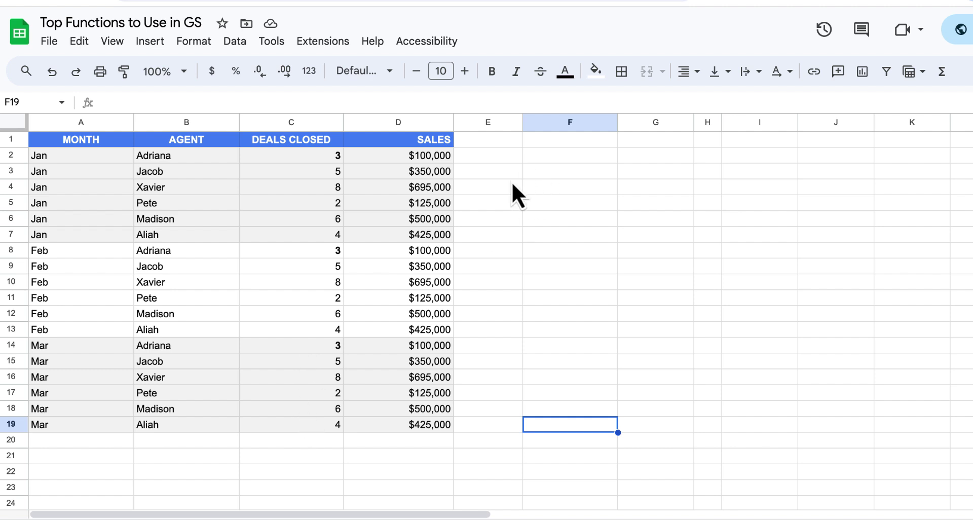
- In F2, total the deals closed with a SUM formula over C2:C19
click(292, 447)
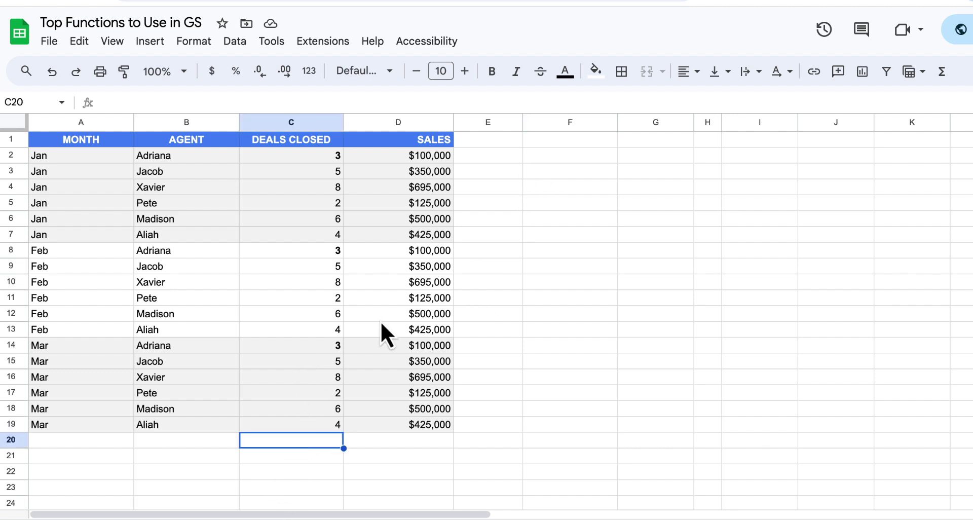
click(545, 160)
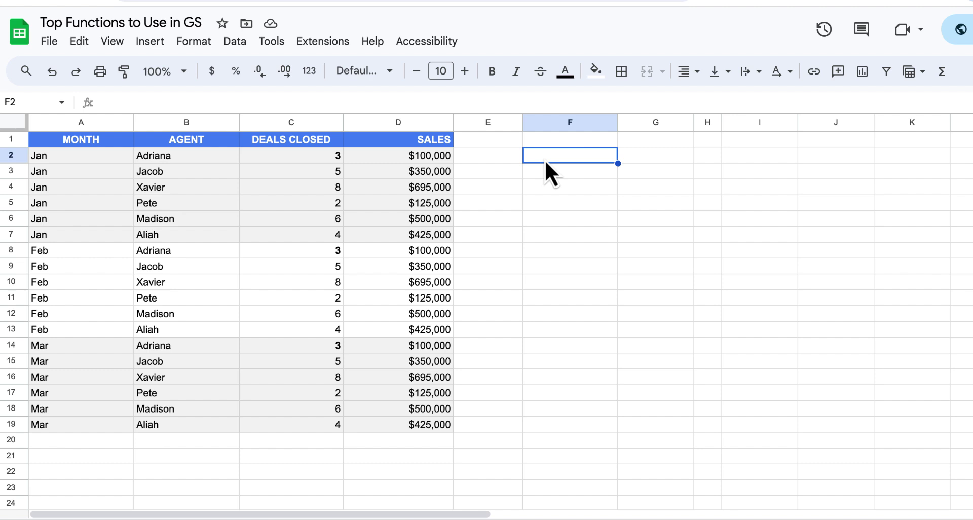
text(=)
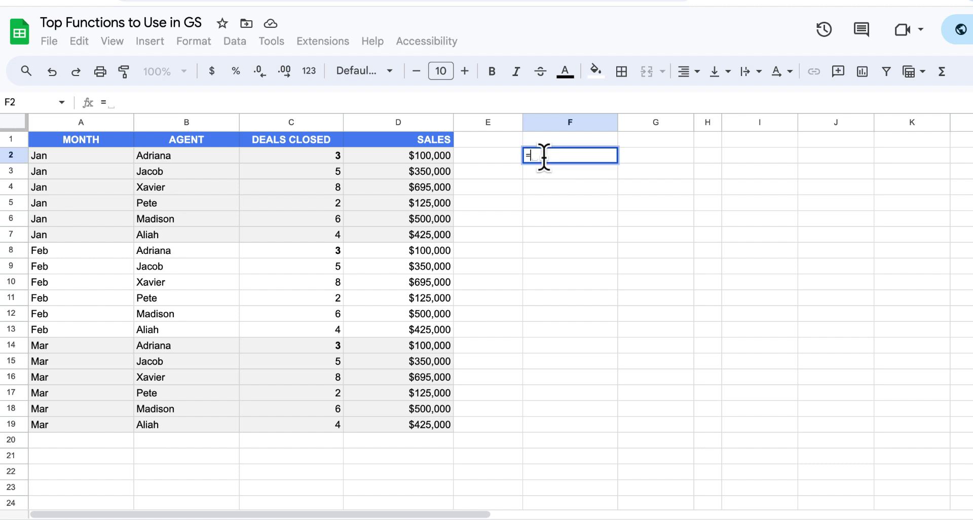
text(sum)
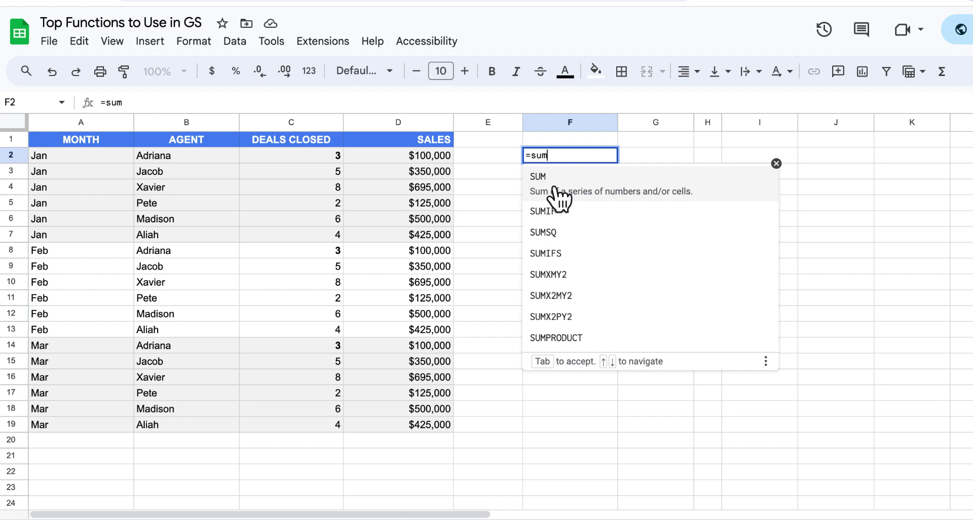
click(556, 191)
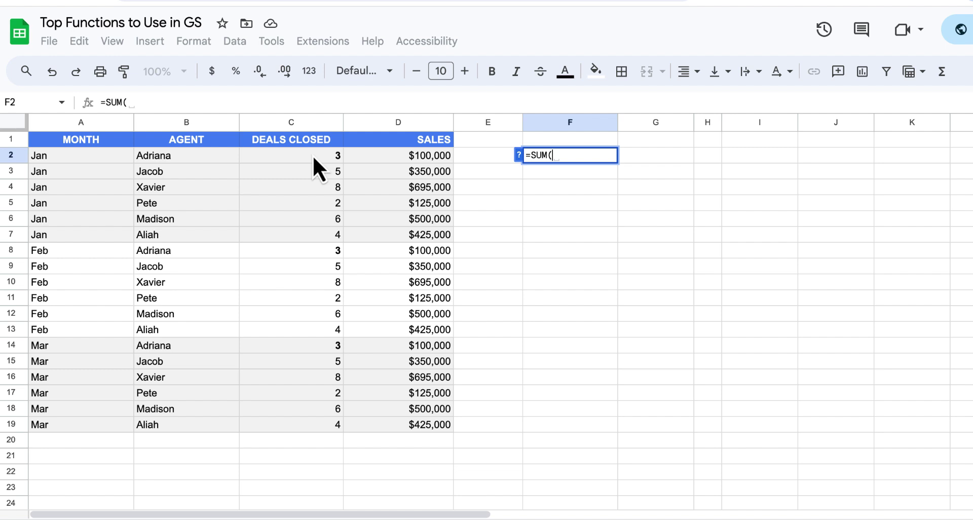
drag(312, 155, 321, 425)
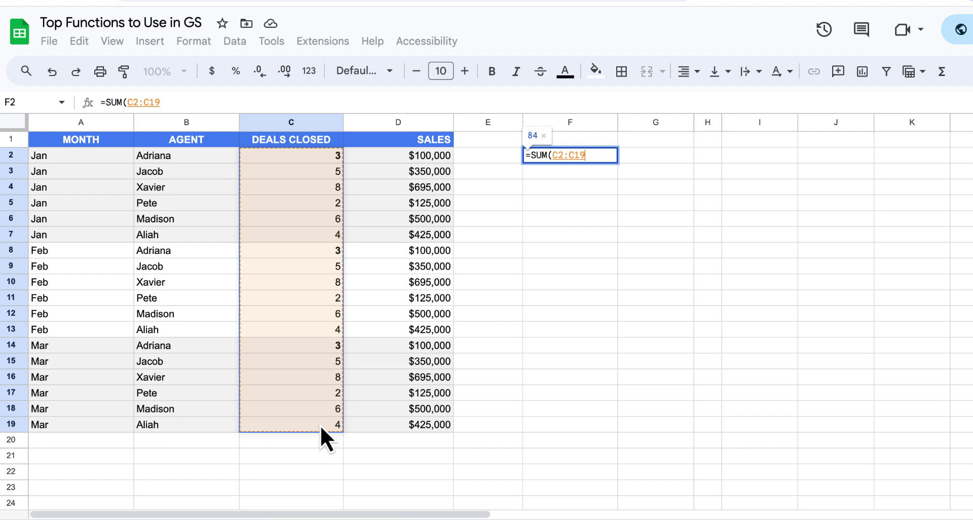
key(Return)
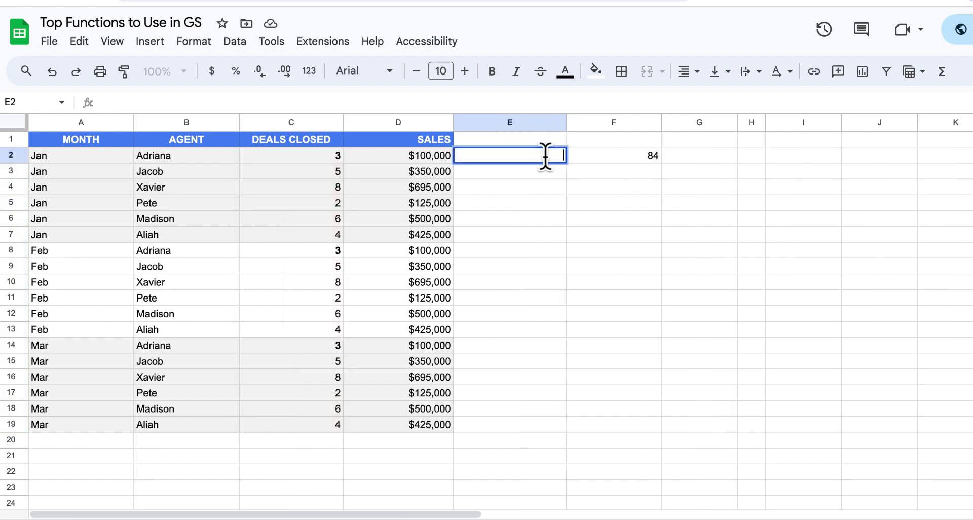
- Label the total in E2 as "number of deals closed" and colour the label text orange
text(number of dea)
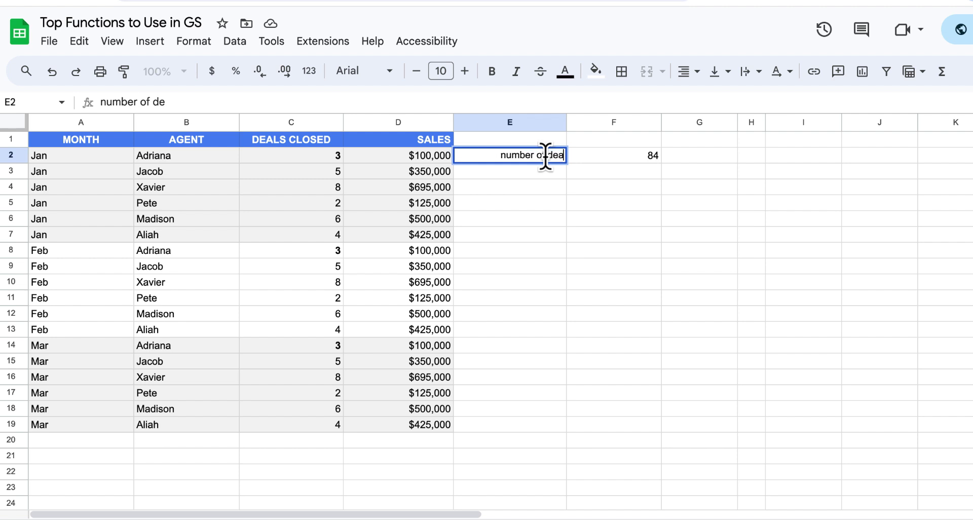
text(ls closed)
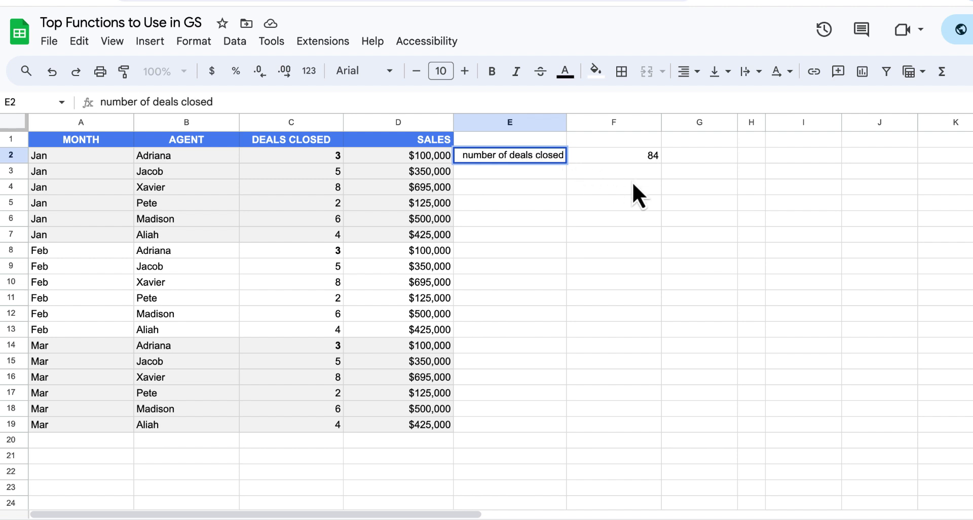
click(566, 72)
click(602, 140)
click(560, 303)
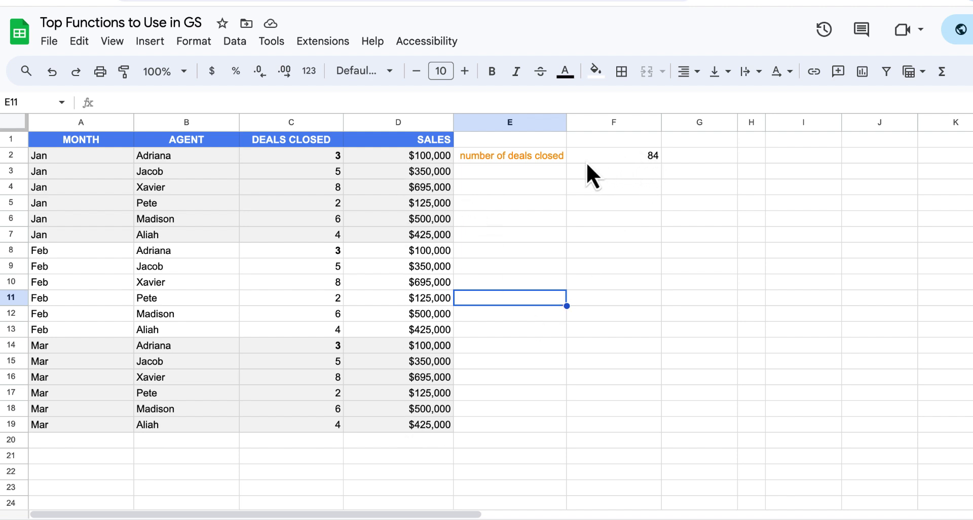
- In F3, total the sales with a SUM formula over D2:D19 and reject the suggested autofill
click(593, 177)
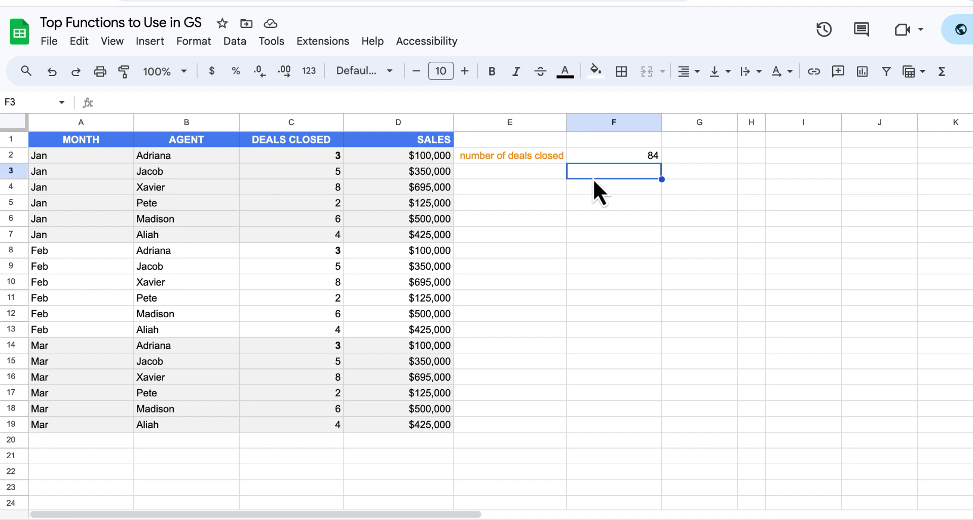
text(=)
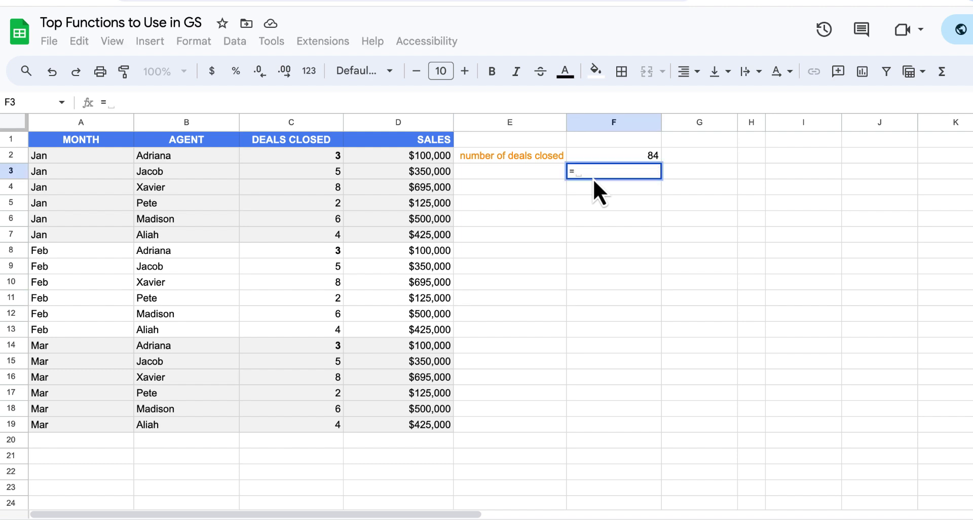
text(sum)
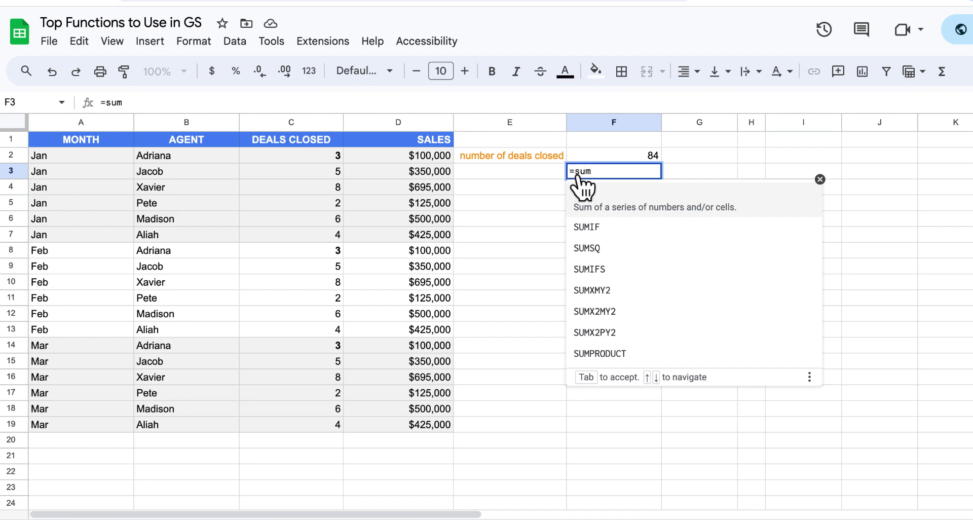
click(610, 202)
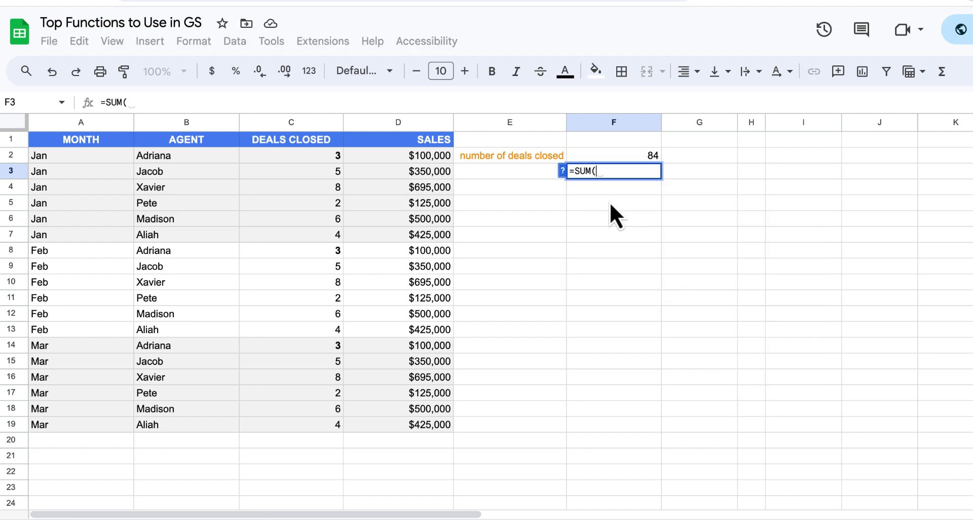
drag(393, 159, 408, 423)
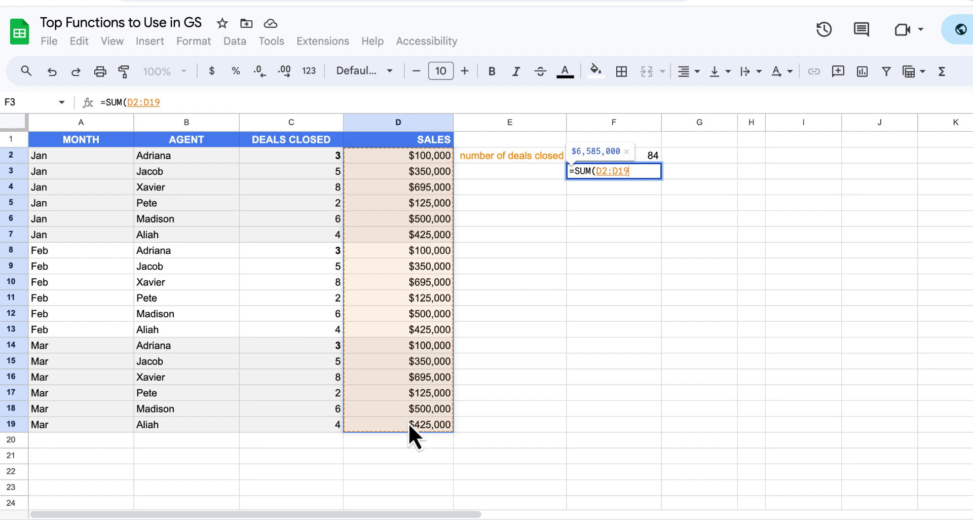
key(Return)
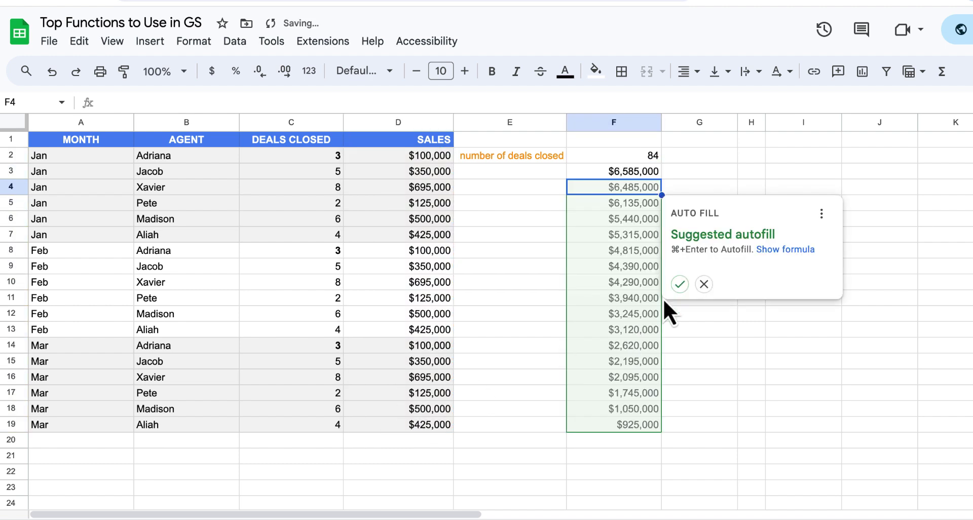
click(704, 283)
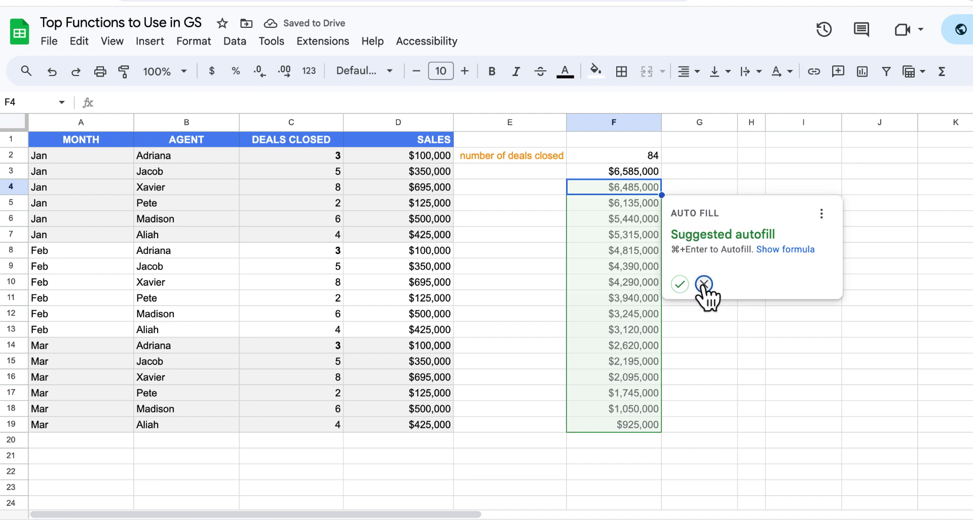
click(620, 172)
click(712, 251)
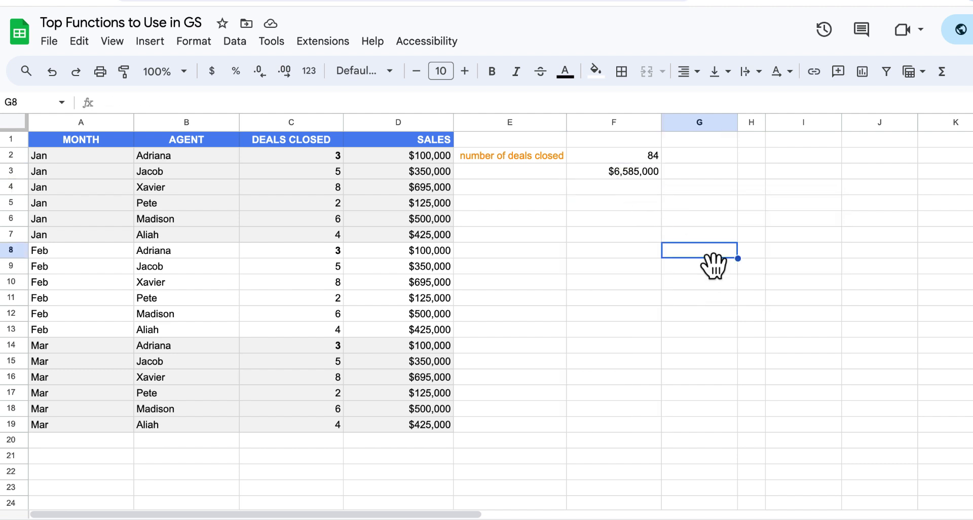
- Label the sales total in E3 as "total value of sales" in orange text
click(480, 176)
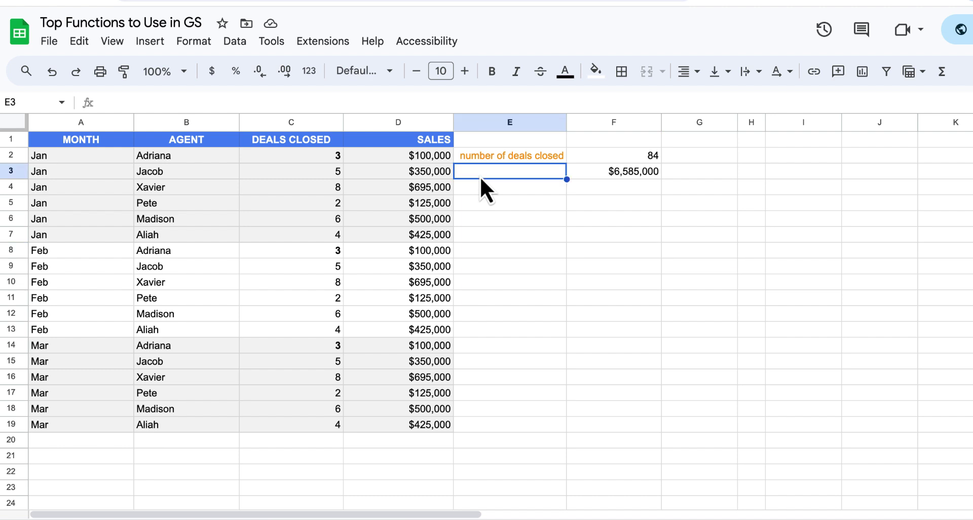
text(total va)
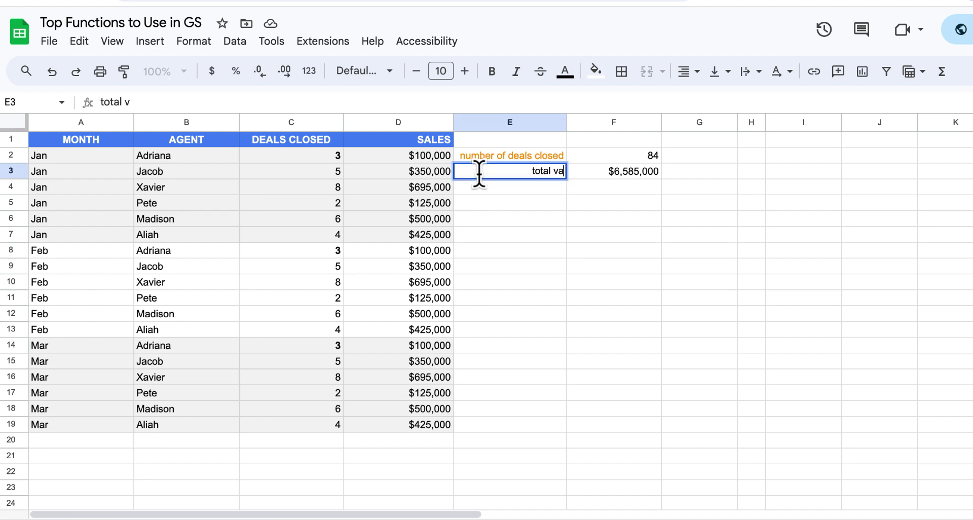
text(lue o)
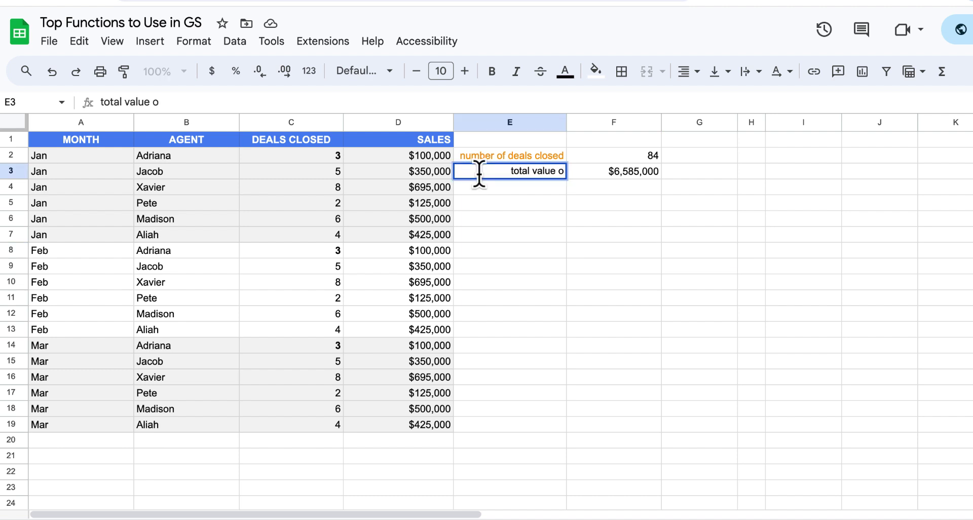
text(f sales)
click(615, 203)
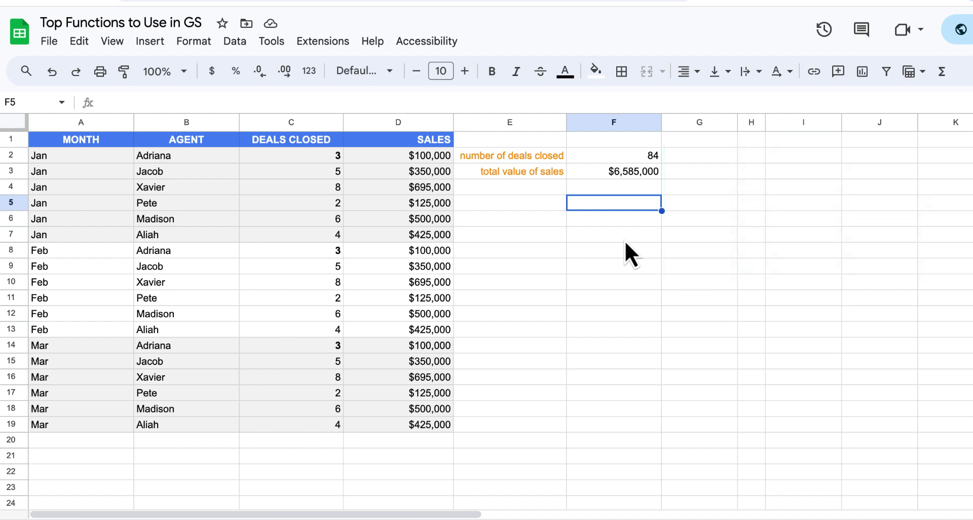
click(169, 158)
click(180, 251)
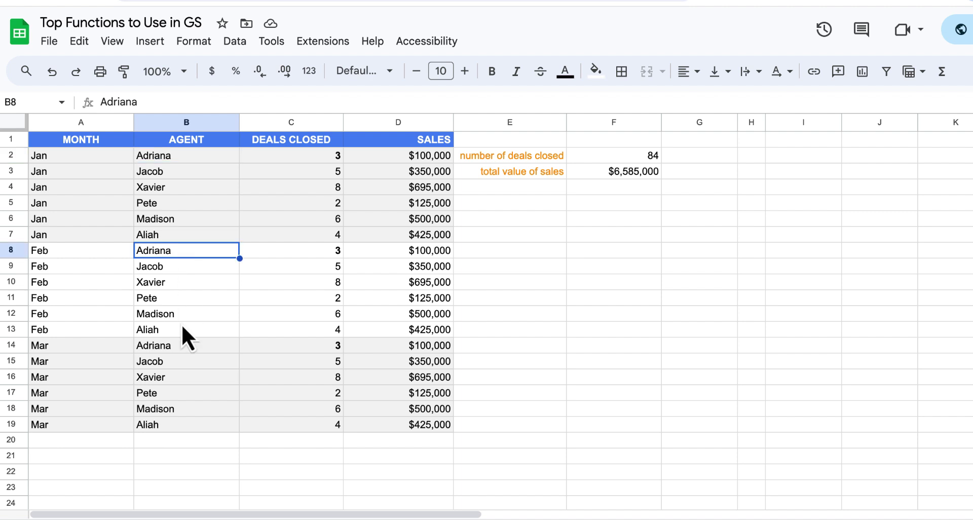
click(187, 345)
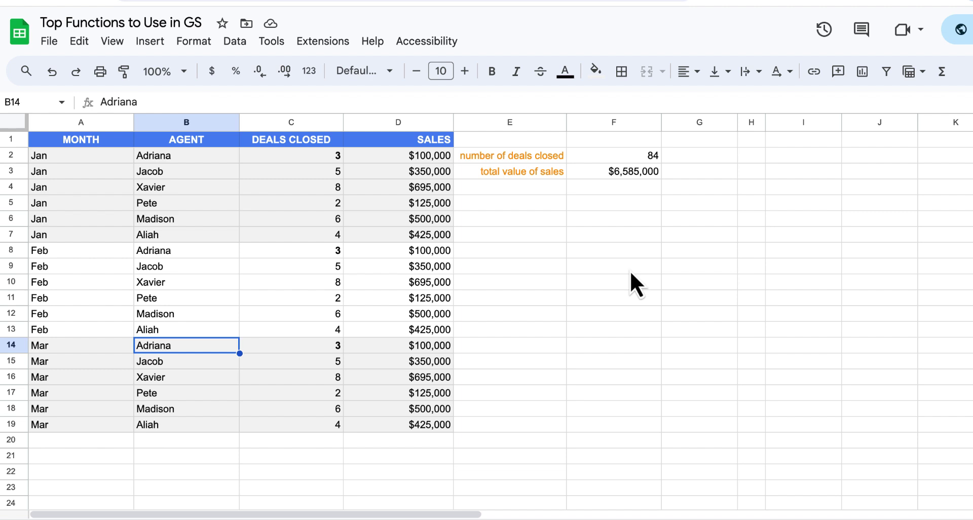
- In F5, total sales in D2:D19 with SUMIF, testing the agents in B2:B19 against the quoted name of the agent listed in B2
click(575, 205)
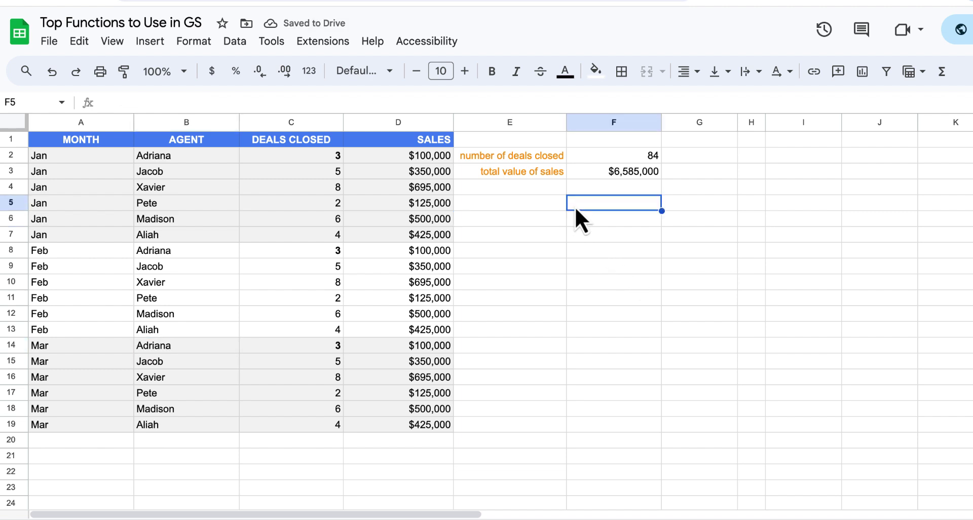
text(=sumif)
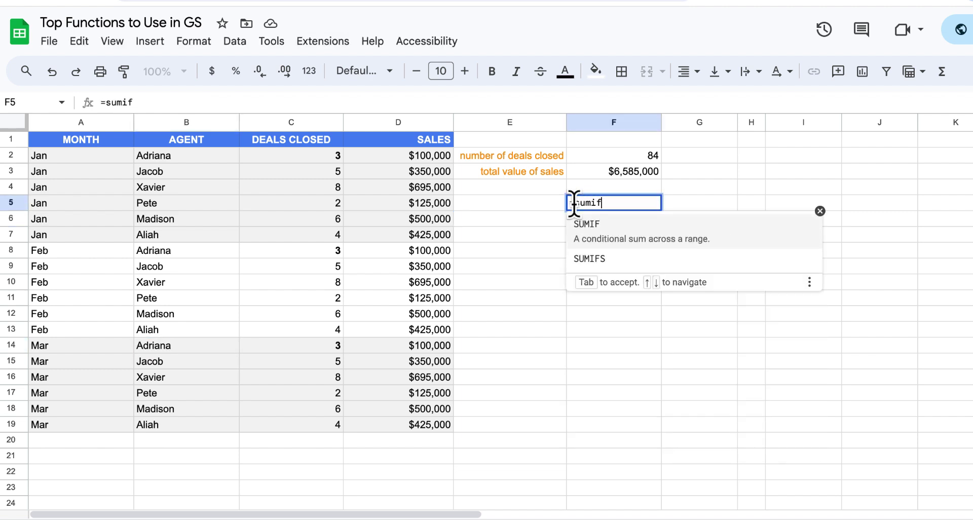
click(576, 238)
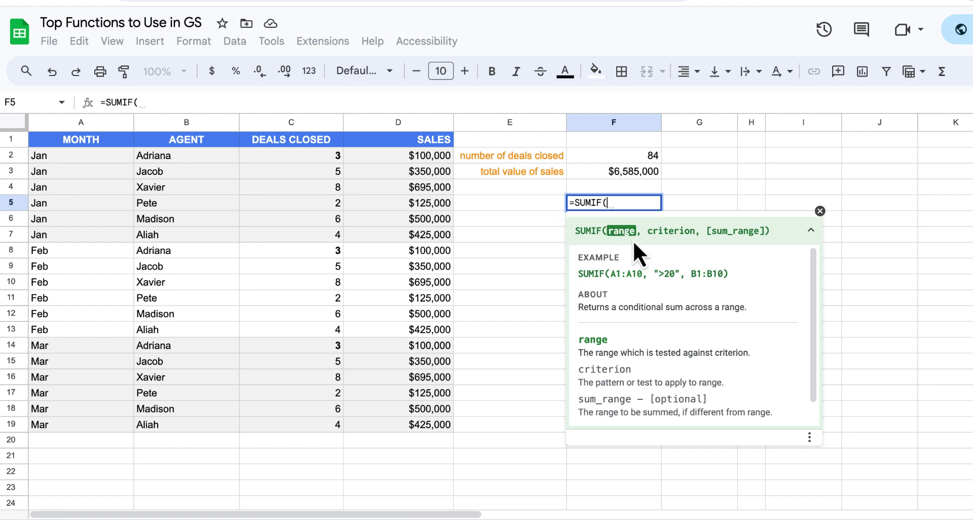
drag(206, 157, 186, 424)
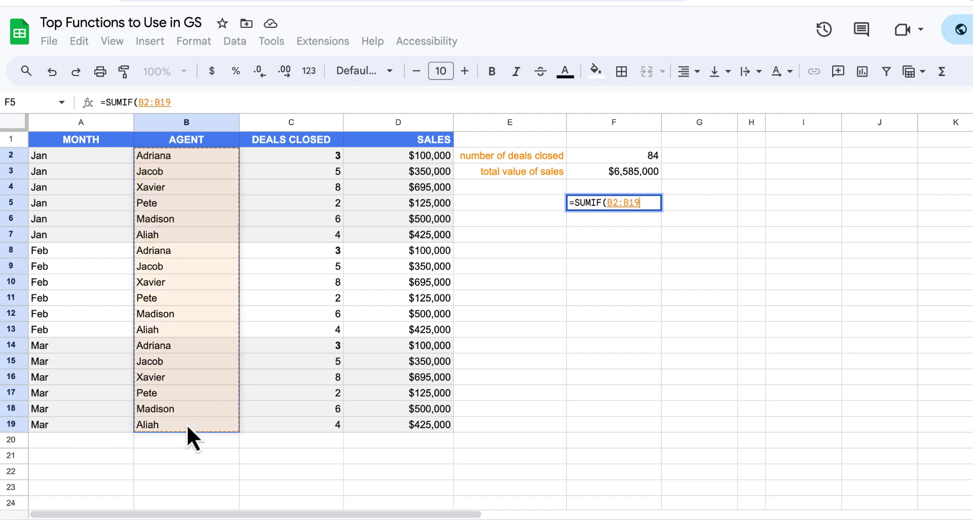
text(,)
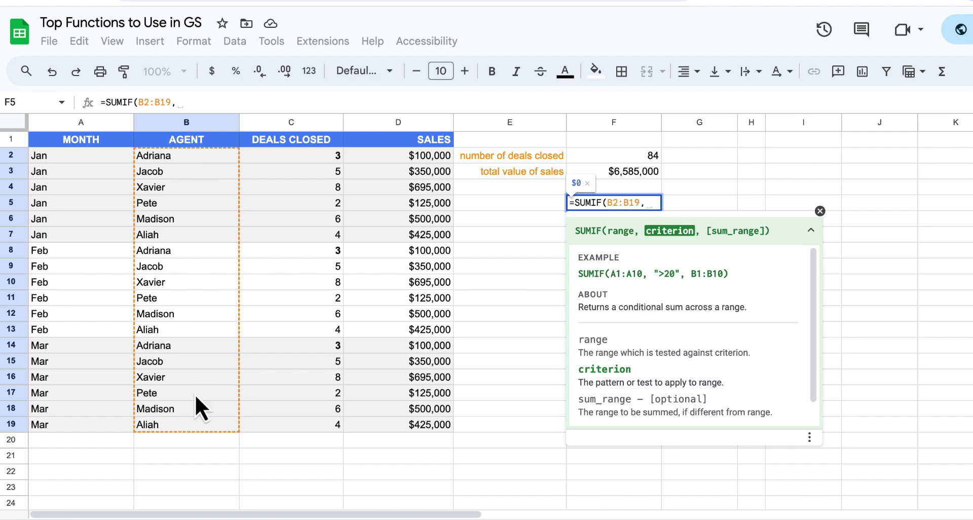
text("A)
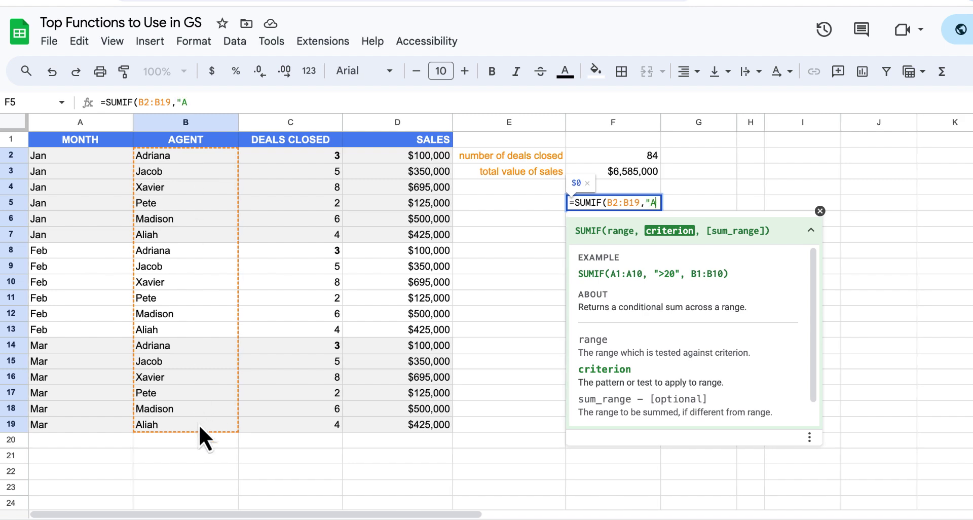
text(driana)
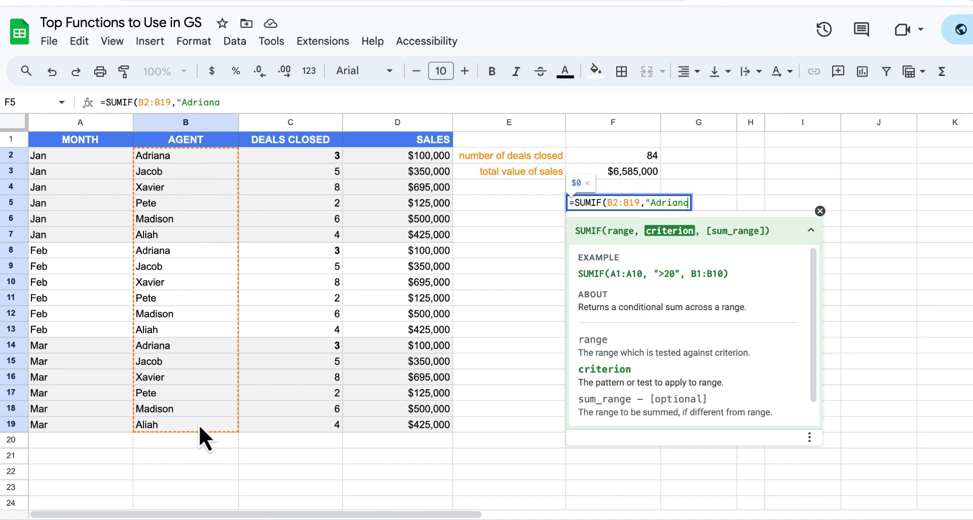
text(,)
key(BackSpace)
text(")
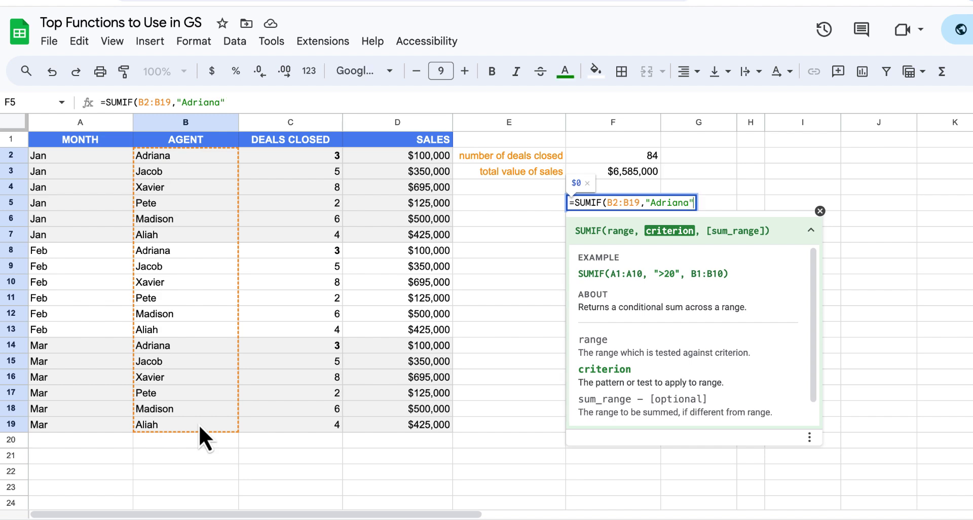
text(,)
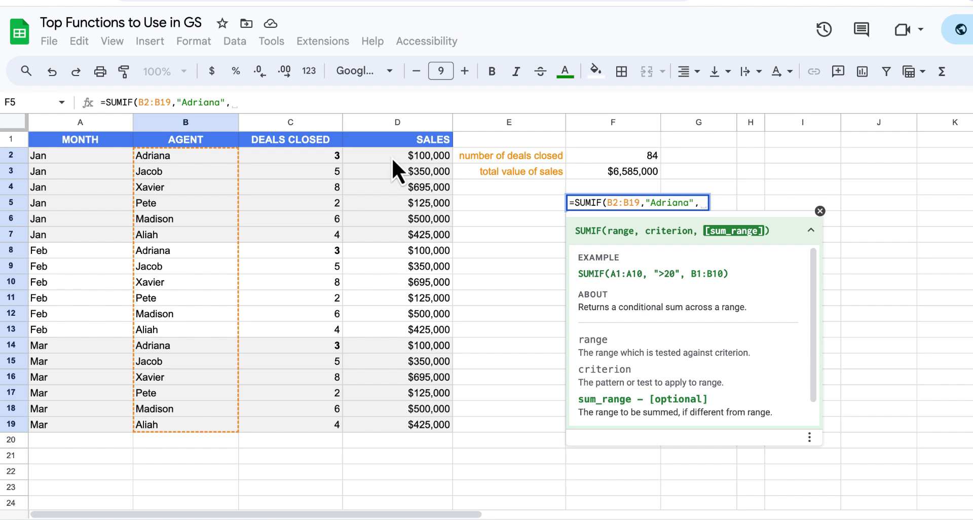
drag(396, 156, 388, 427)
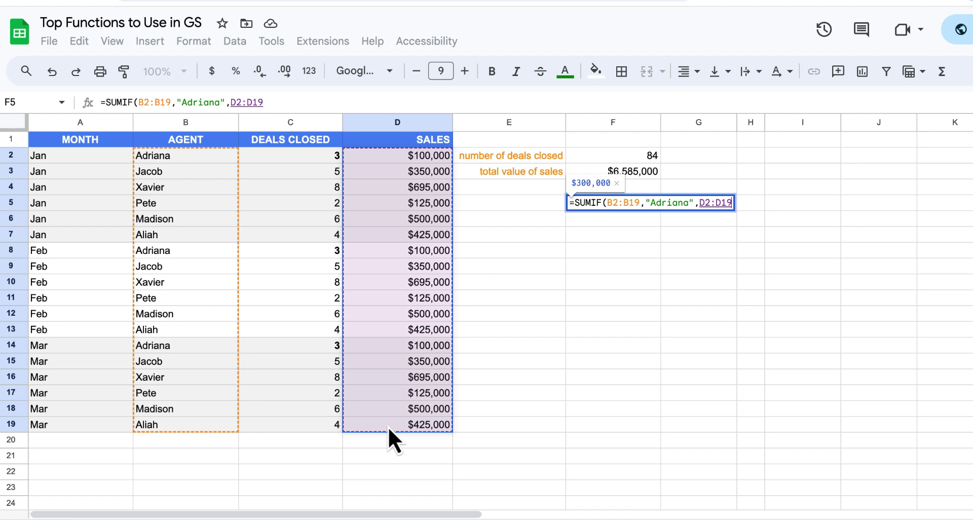
key(Return)
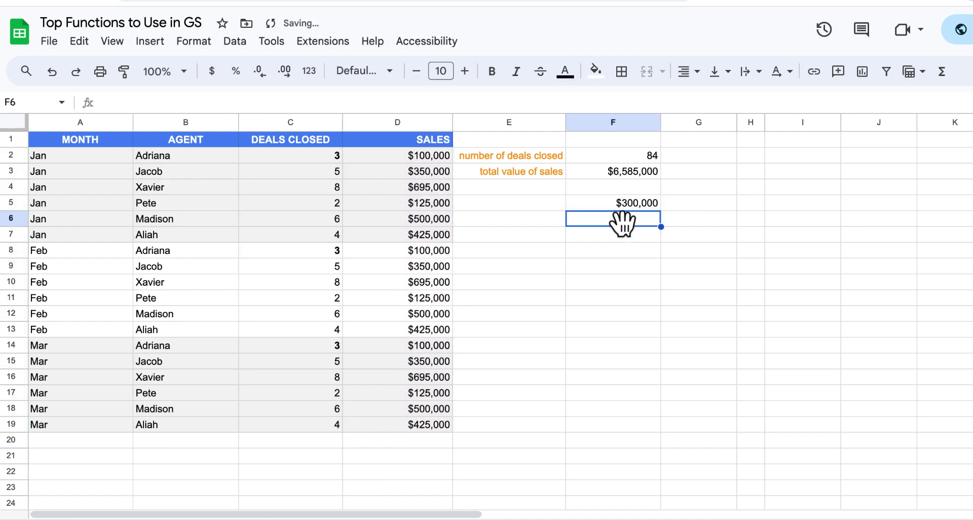
- Label the SUMIF total in F5 by entering the name of the agent from B2 in E5
click(523, 207)
text(Adriana)
click(637, 208)
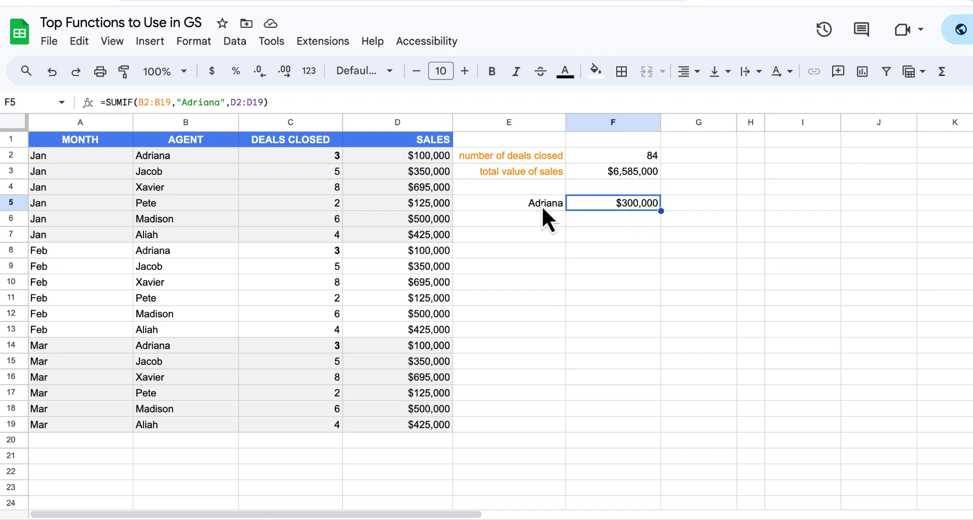
- In F6, total sales in D2:D19 with SUMIF, testing B2:B19 against the quoted name of the agent listed in B3
click(596, 226)
text(=)
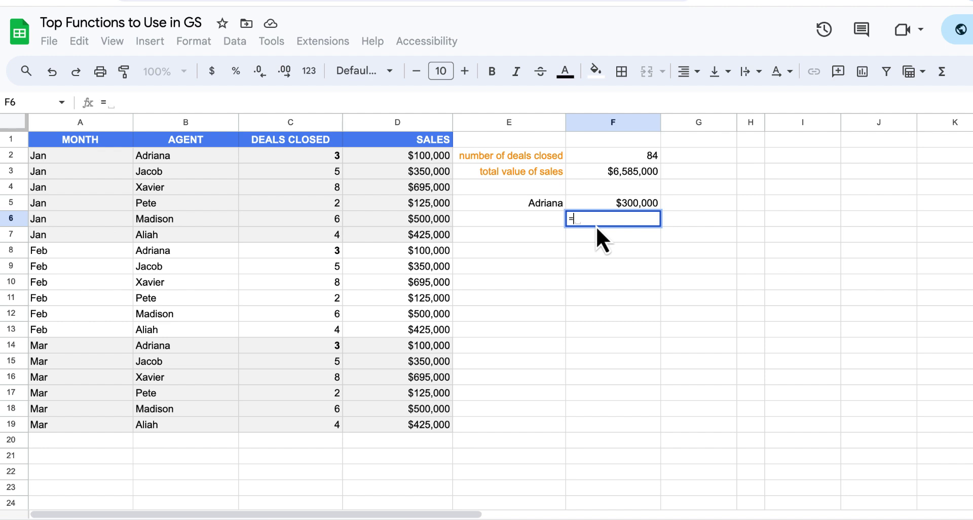
text(sumi)
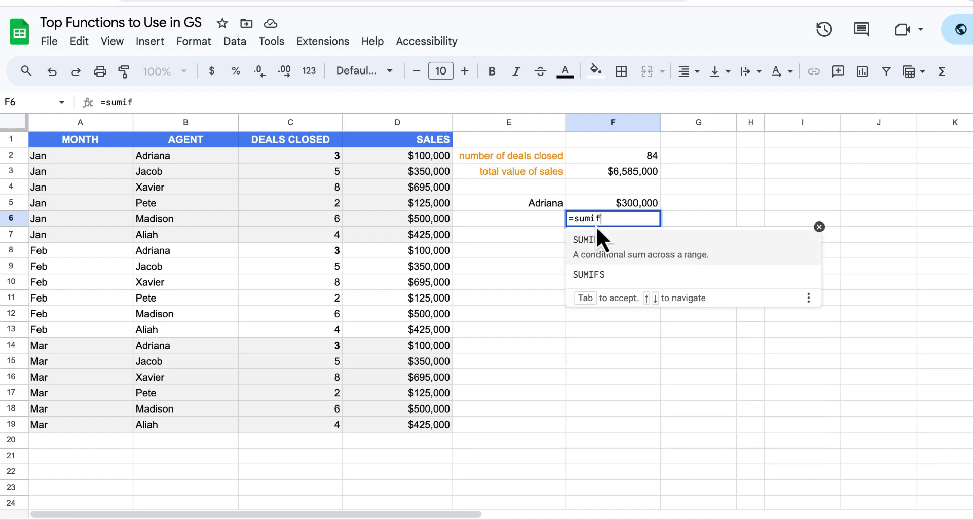
text(f)
key(Tab)
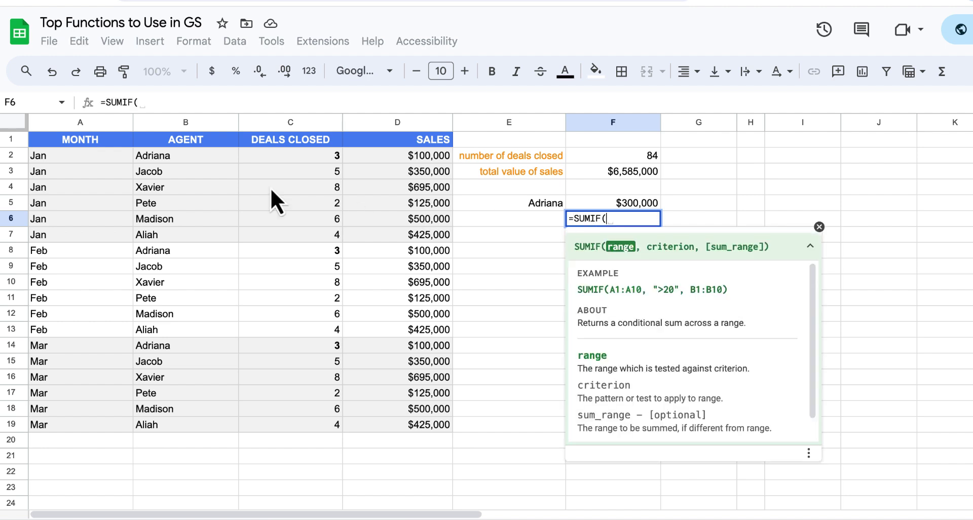
click(189, 154)
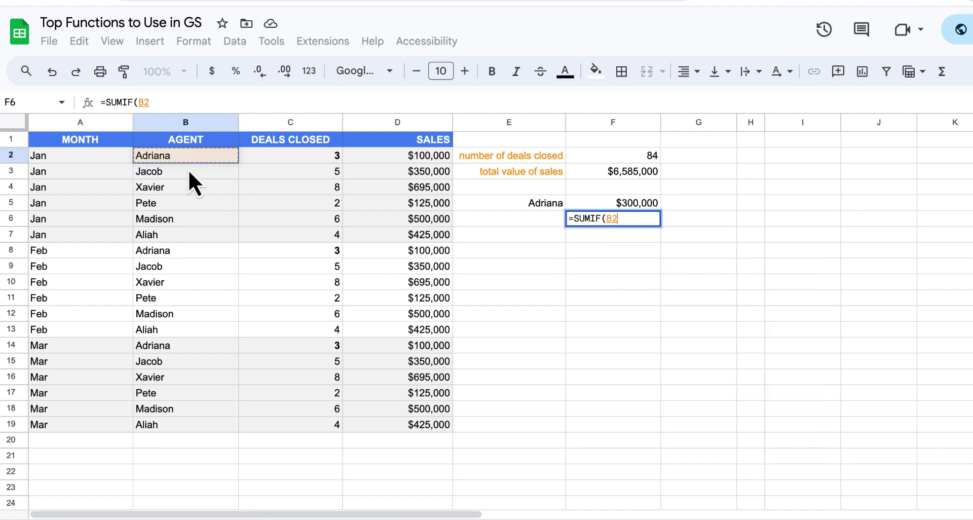
drag(189, 173, 177, 426)
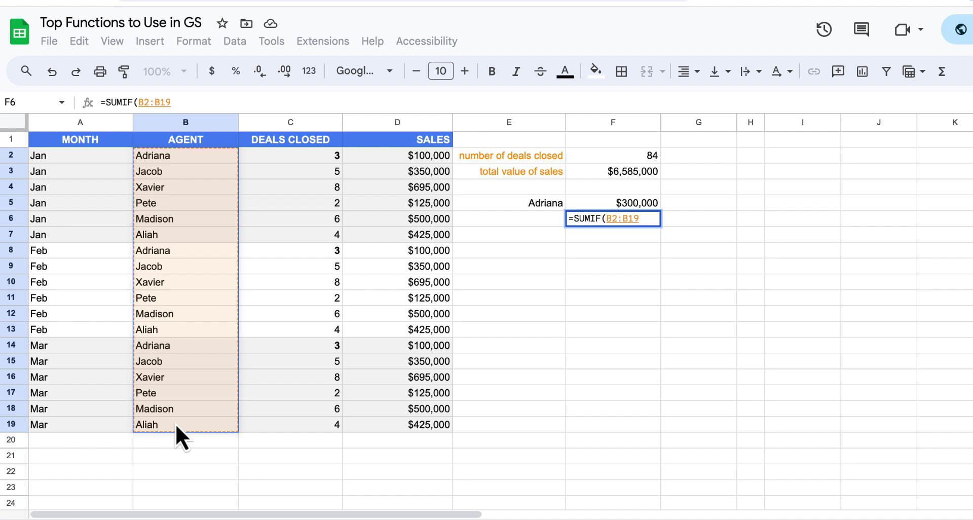
text(,)
text(")
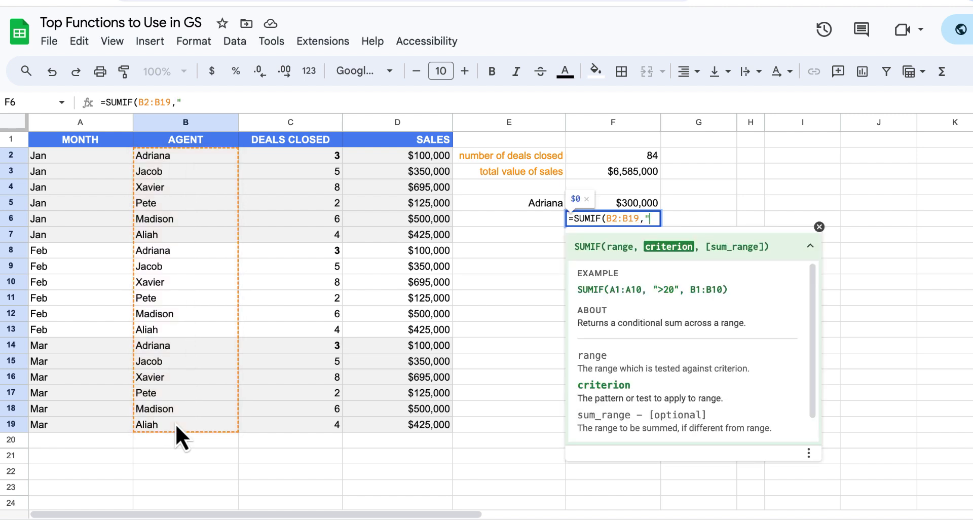
text(Jacob")
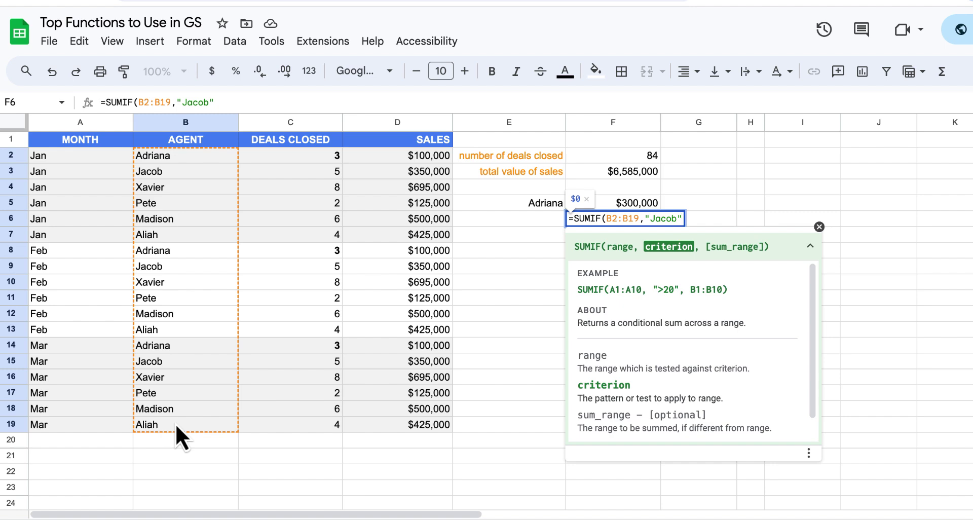
text(,)
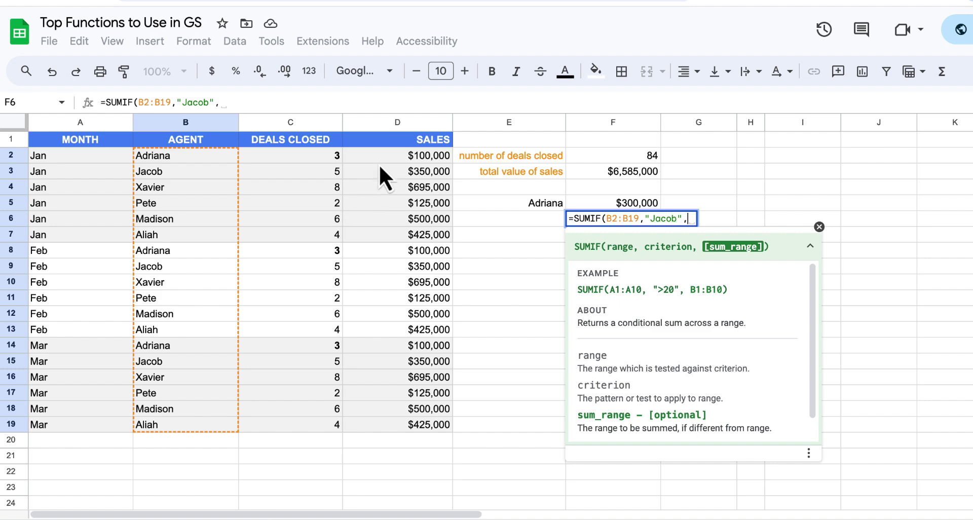
drag(387, 156, 389, 422)
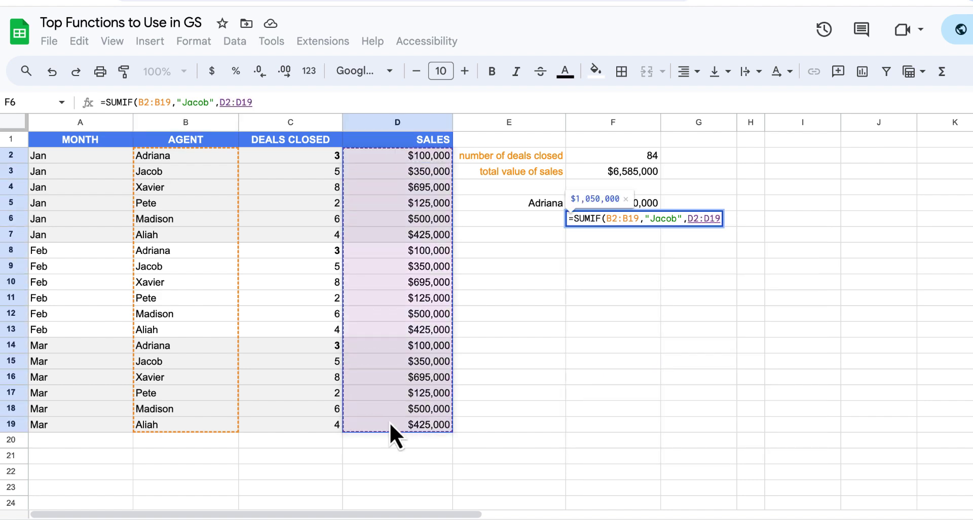
key(Return)
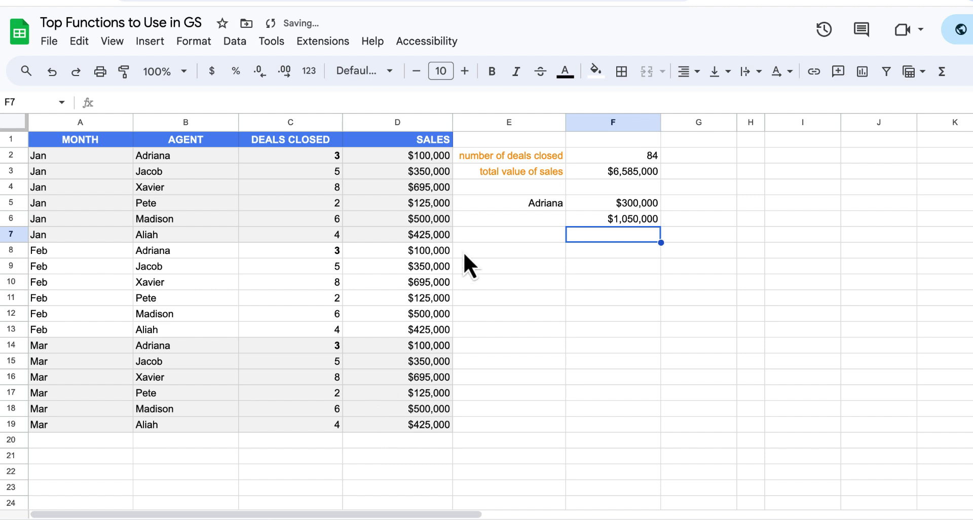
- Label the total in F6 by entering the name of the agent from B3 in E6
click(501, 217)
text(Ja)
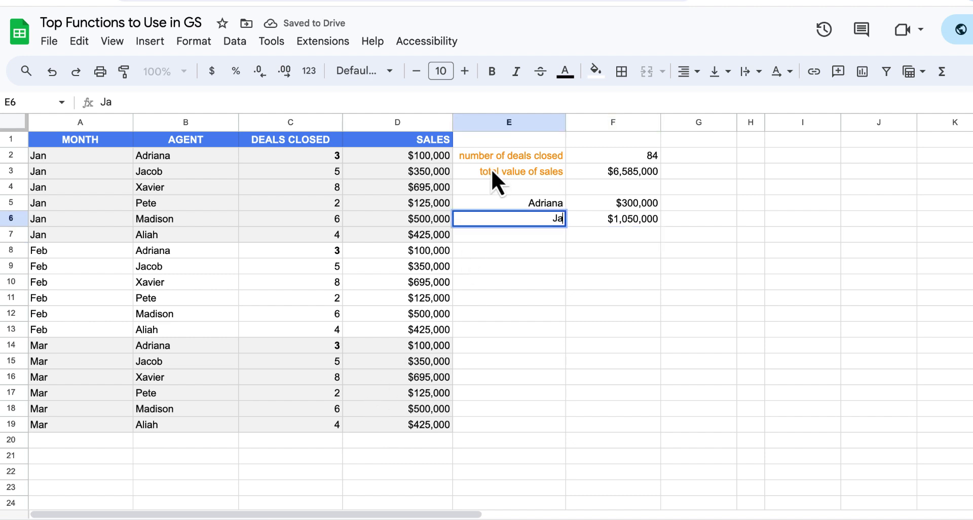
text(cob)
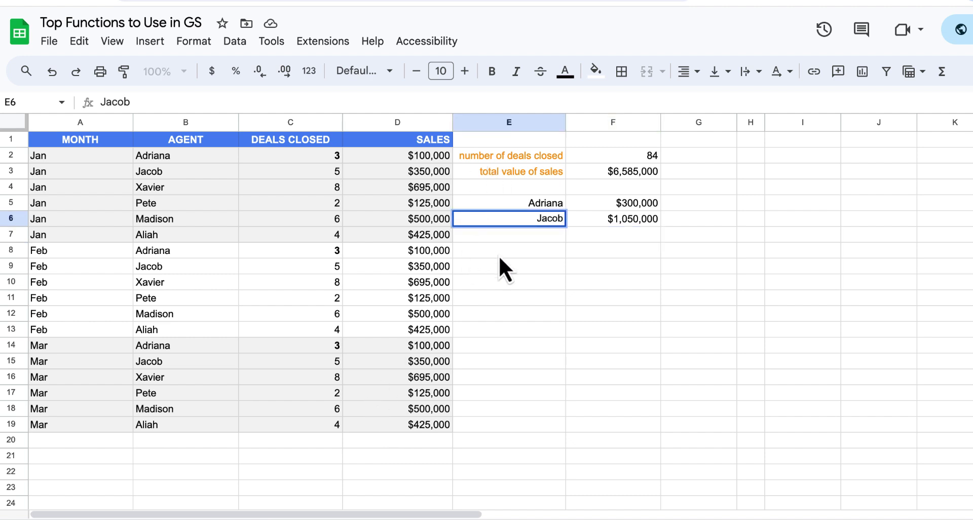
click(498, 255)
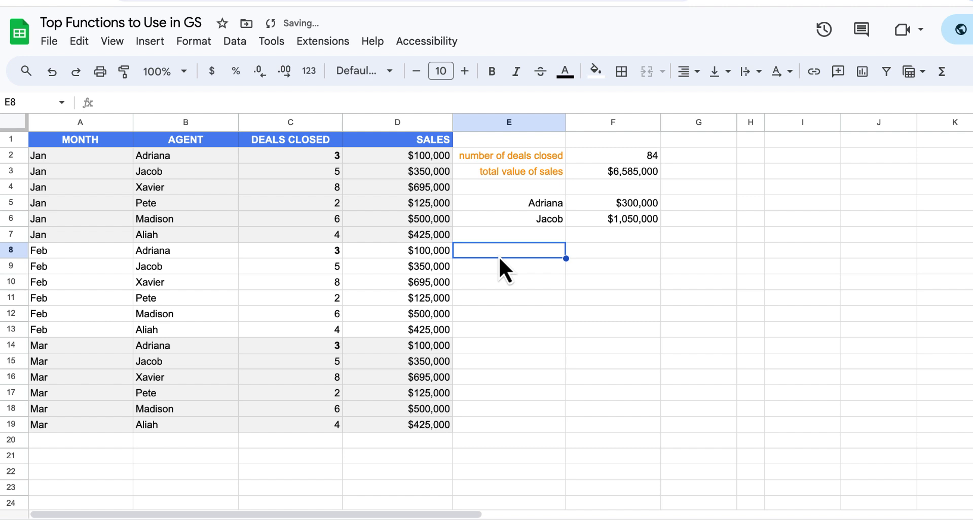
- In F7, total sales in D2:D19 with SUMIF, testing B2:B19 against the quoted name of the agent listed in B4
click(590, 238)
text(=)
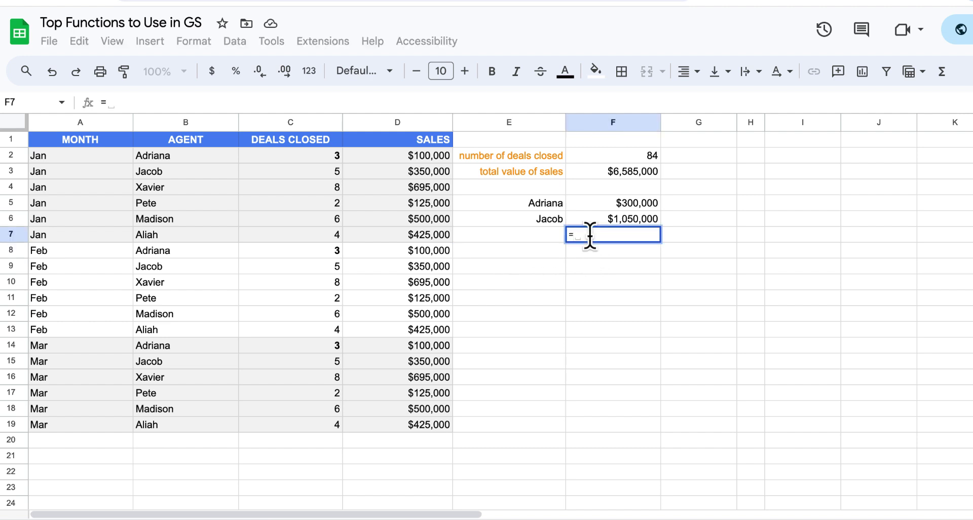
text(sumif)
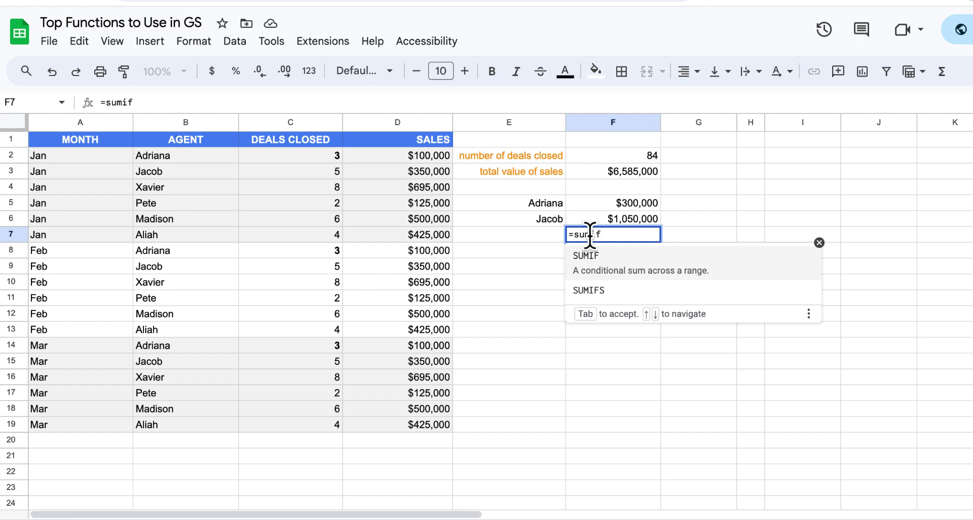
click(637, 272)
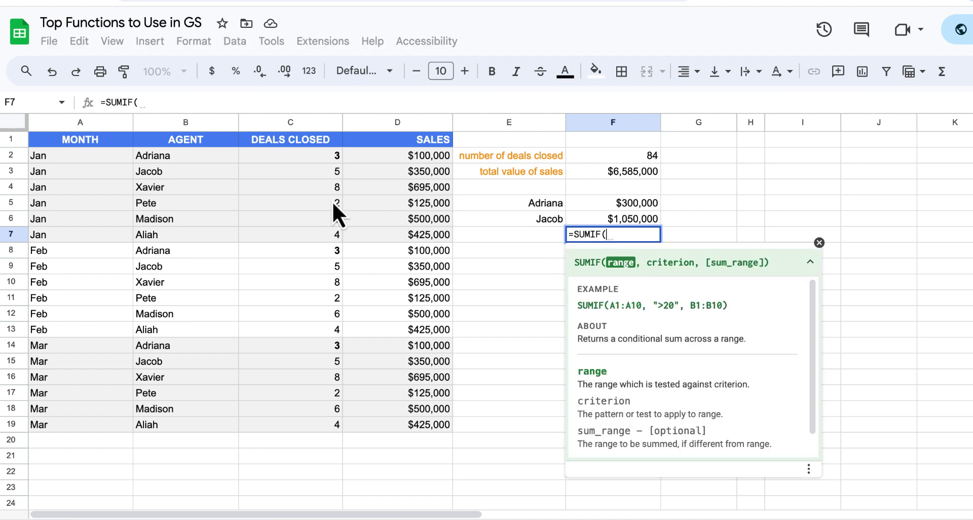
drag(190, 154, 185, 429)
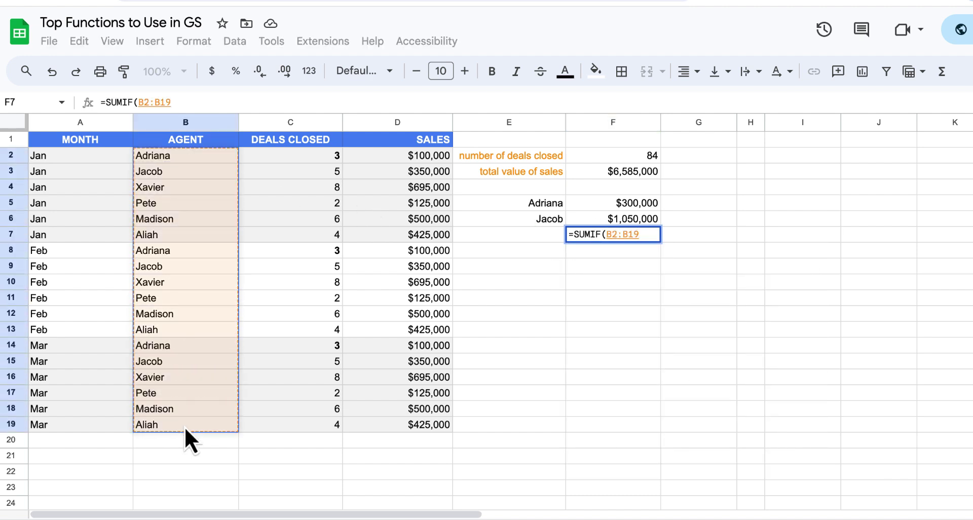
text(, "")
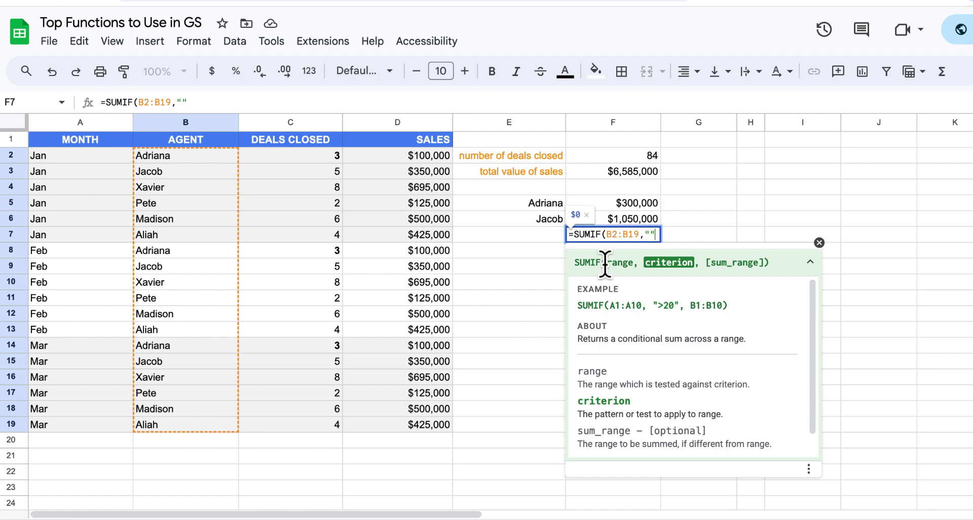
click(648, 234)
text(Xavier)
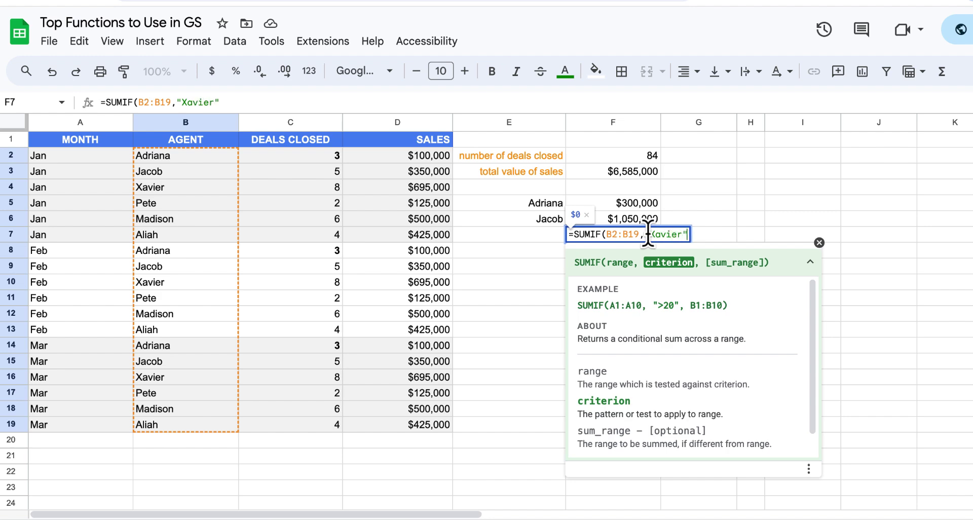
key(Right)
text(,)
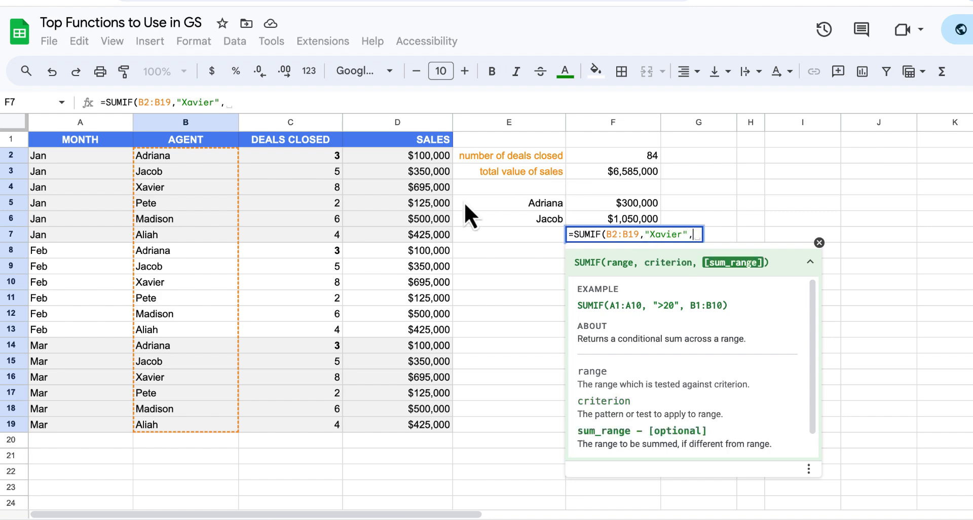
drag(407, 161, 408, 424)
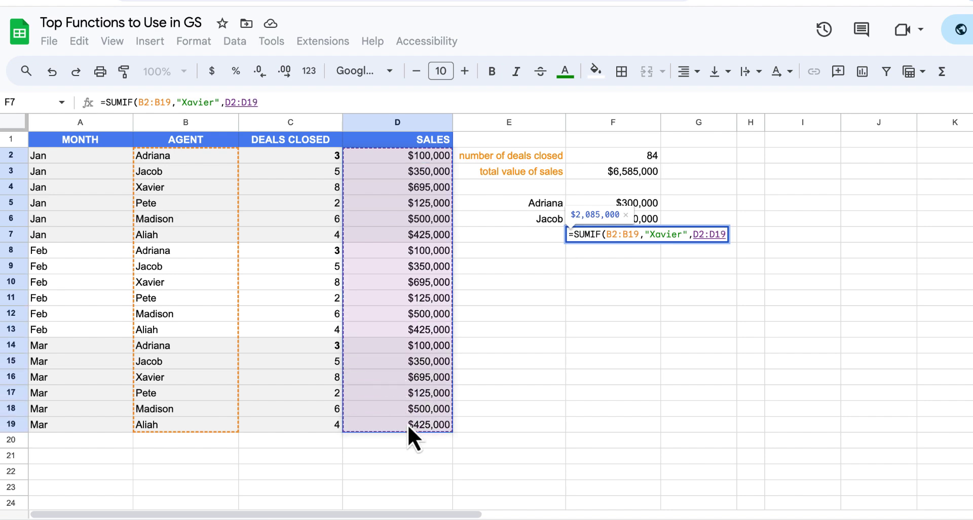
key(Return)
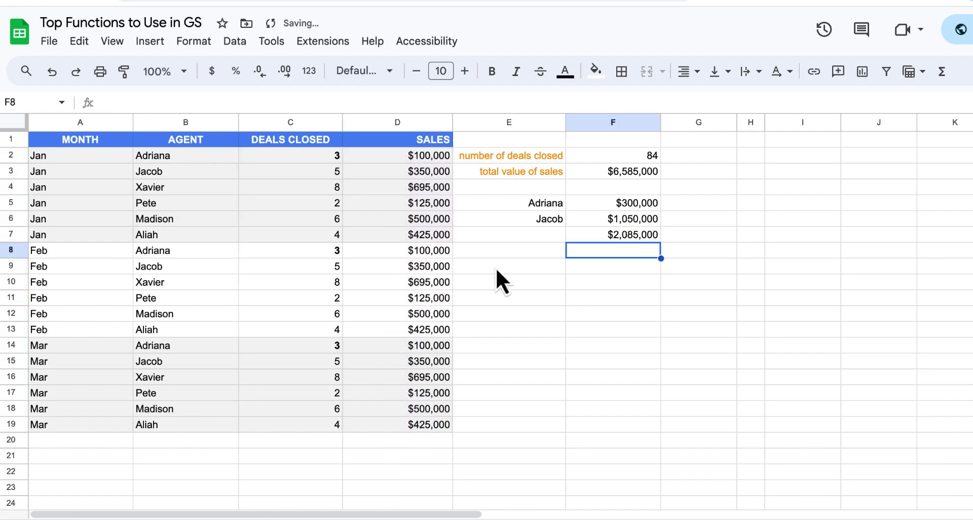
- Label the total in F7 by entering the name of the agent from B4 in E7
click(504, 241)
text(Xavier)
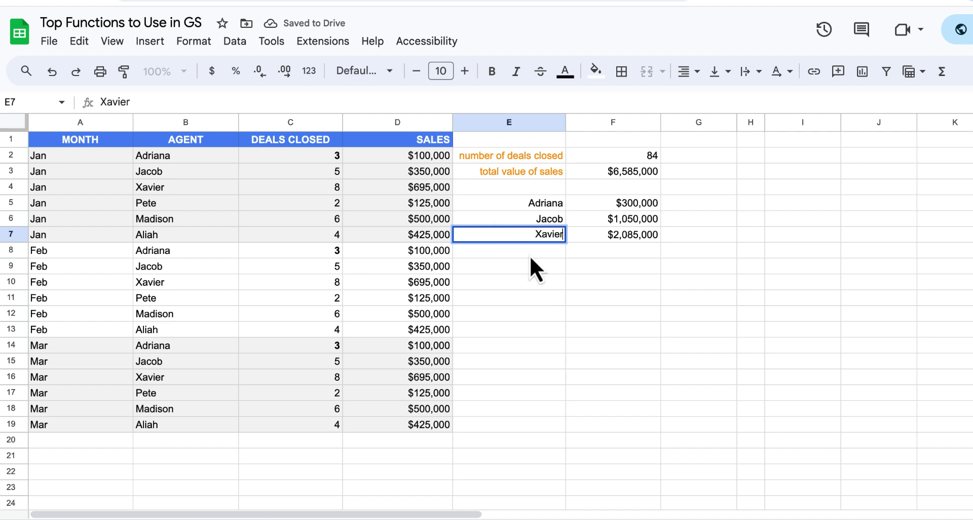
click(583, 299)
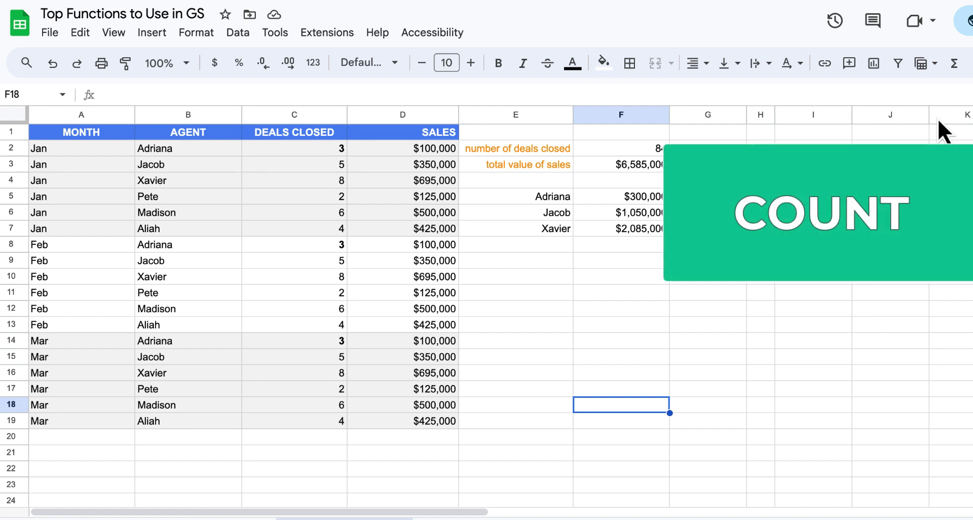
- Examine the agent, property and sale table starting at row 27 and compare it with the monthly sales table above
scroll(750, 258, down, 1)
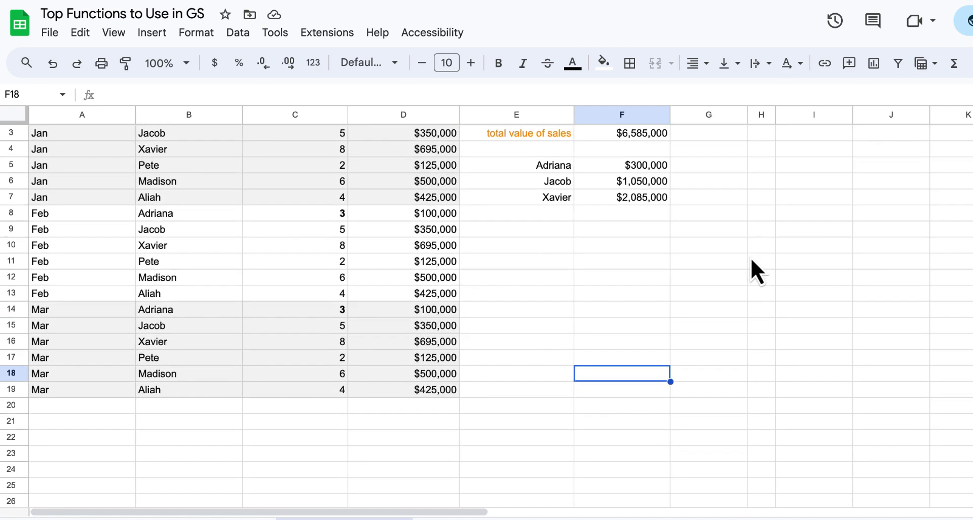
scroll(750, 257, down, 7)
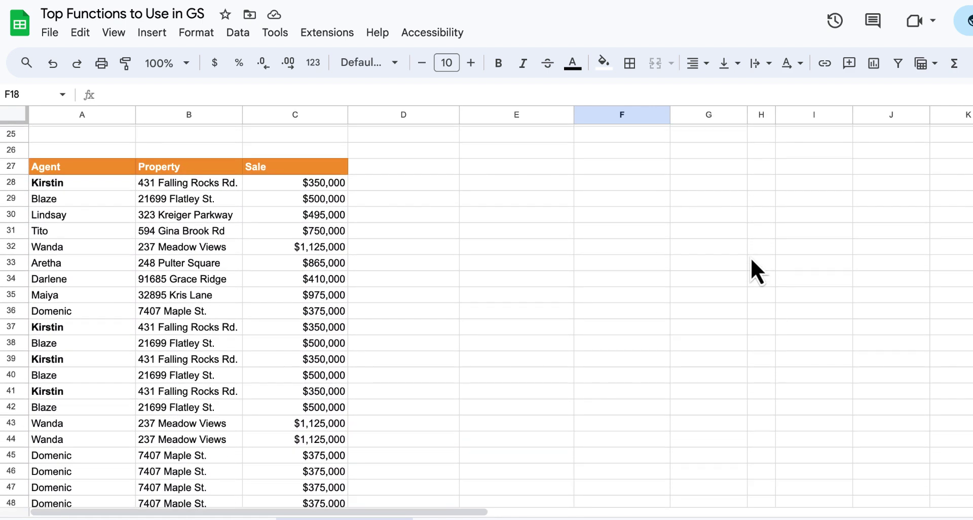
scroll(751, 259, down, 1)
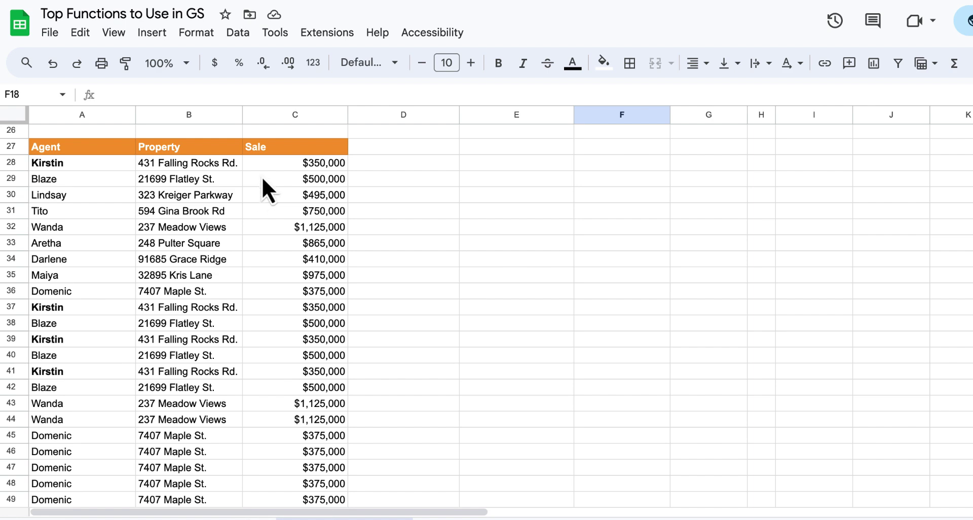
scroll(262, 176, down, 3)
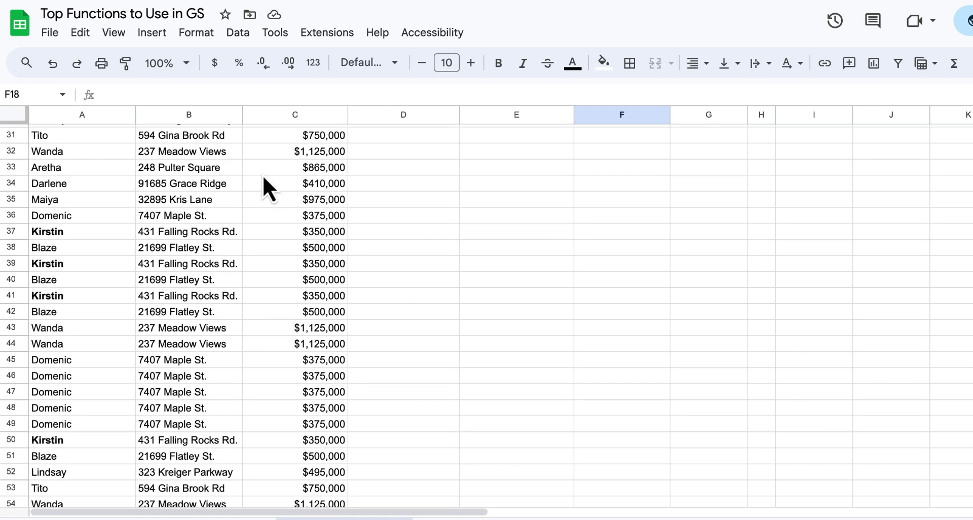
scroll(262, 176, up, 2)
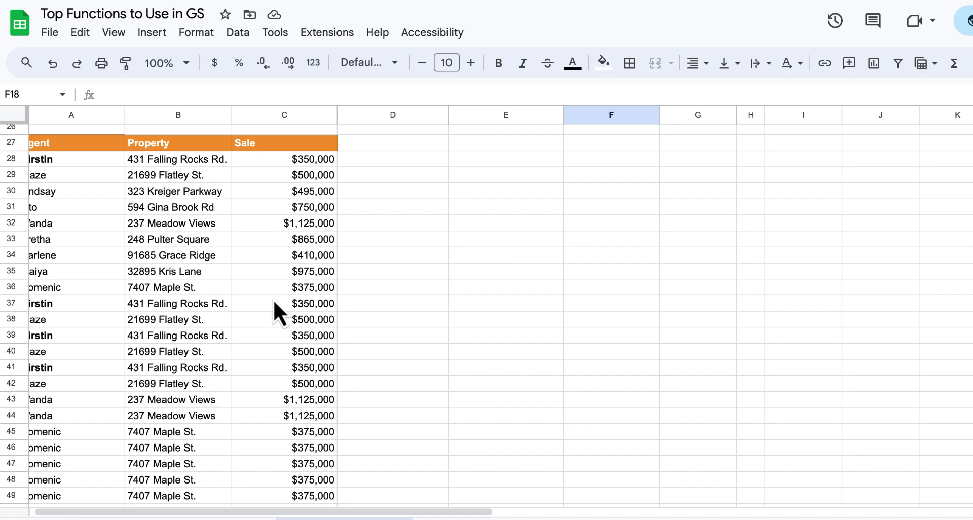
scroll(273, 300, up, 15)
scroll(273, 300, right, 1)
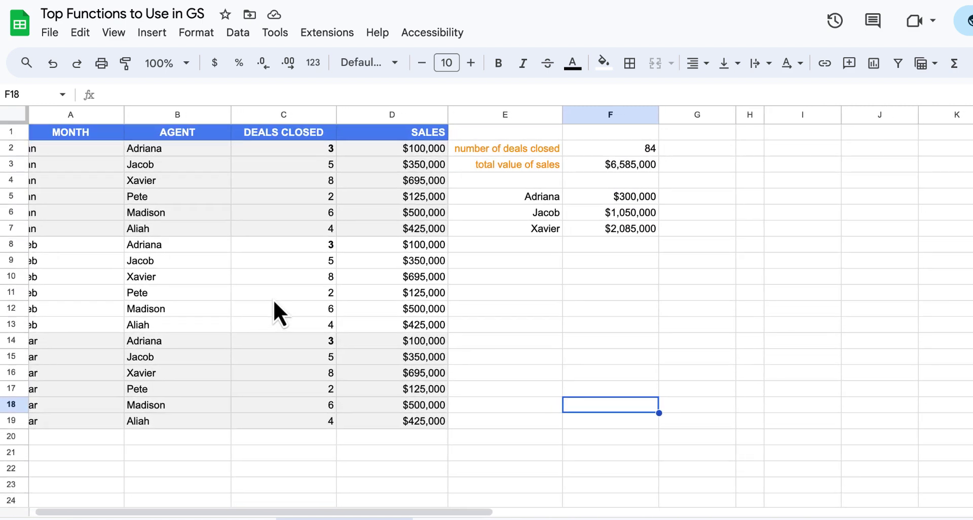
scroll(273, 300, down, 8)
scroll(273, 300, left, 1)
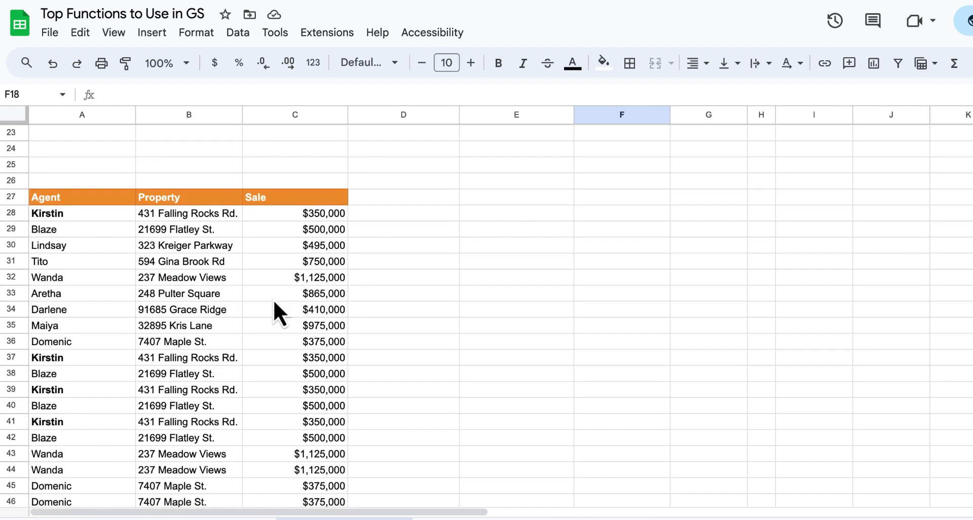
scroll(273, 299, down, 3)
scroll(273, 299, right, 1)
scroll(273, 299, up, 1)
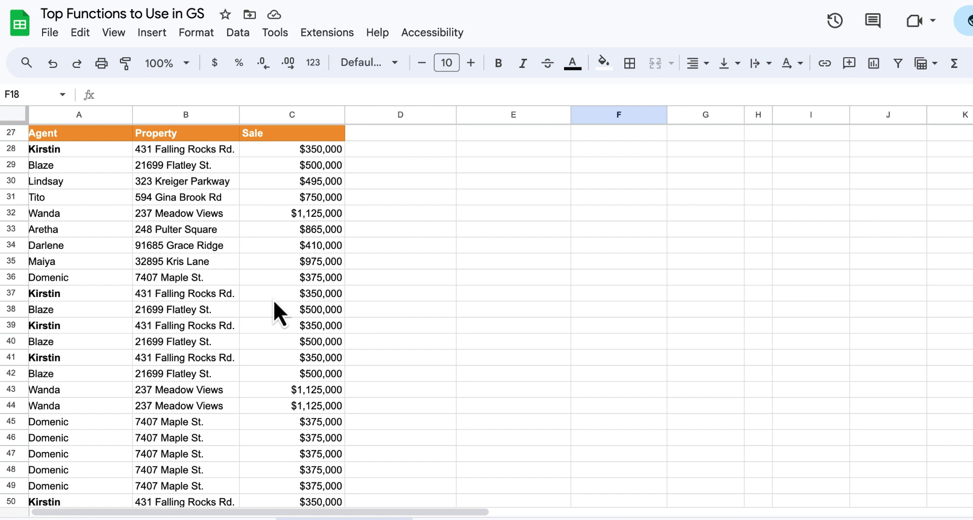
- In E28, count the numeric entries in the Sale column range C28:C58 with the COUNT function
click(467, 154)
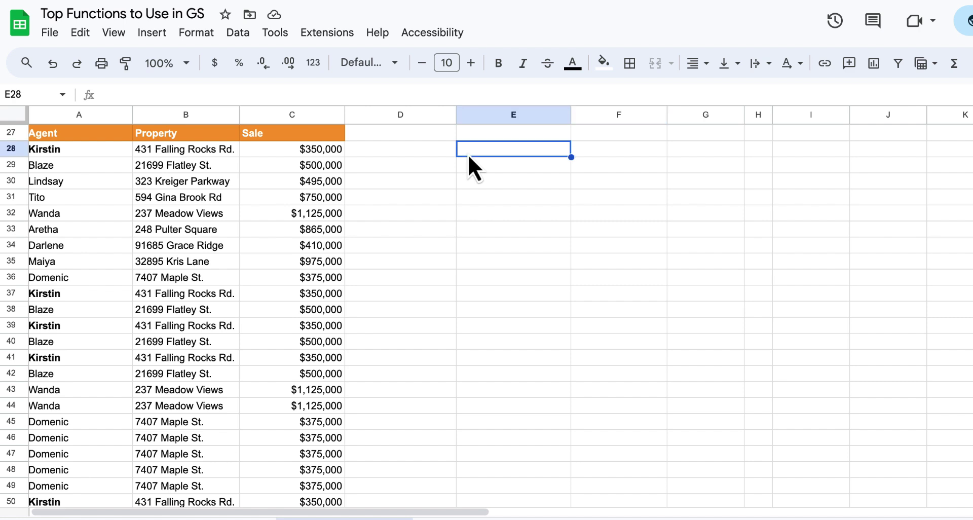
text(=c)
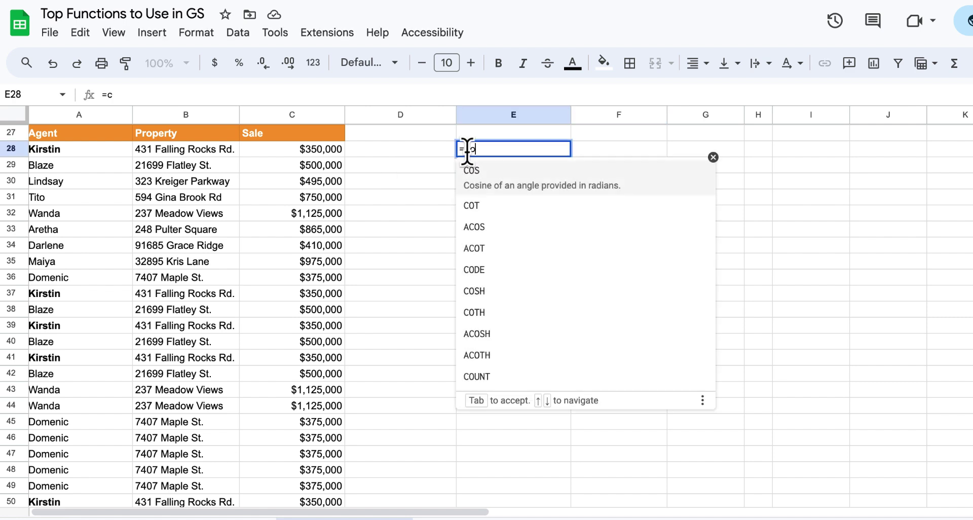
text(ount)
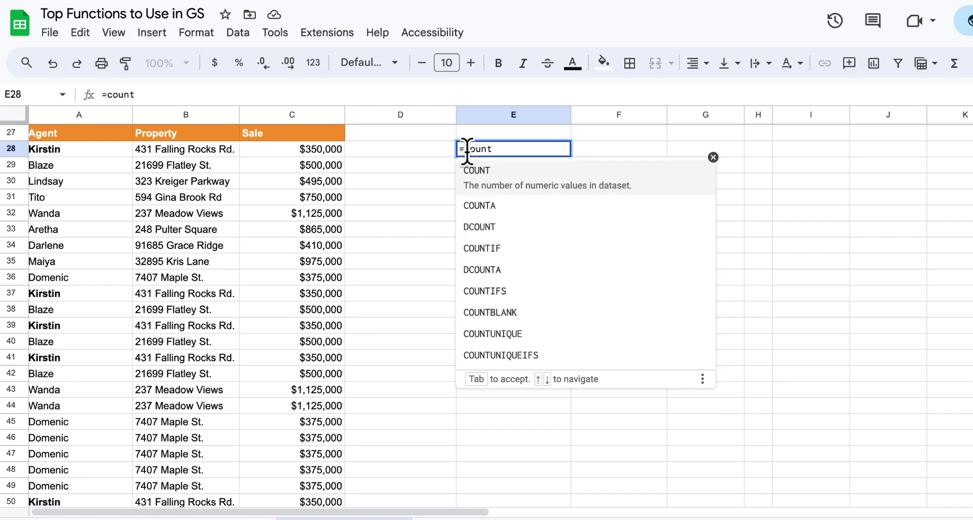
click(481, 182)
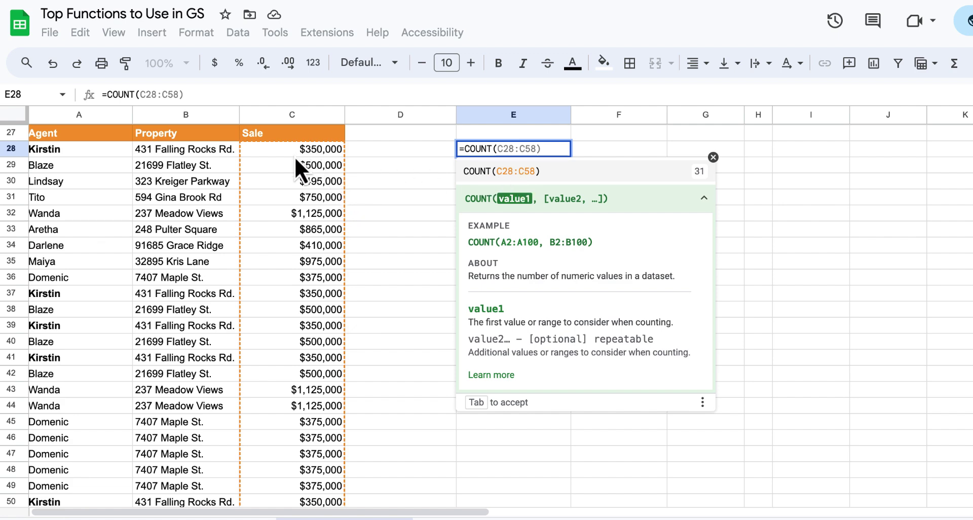
scroll(290, 293, down, 1)
scroll(289, 293, down, 3)
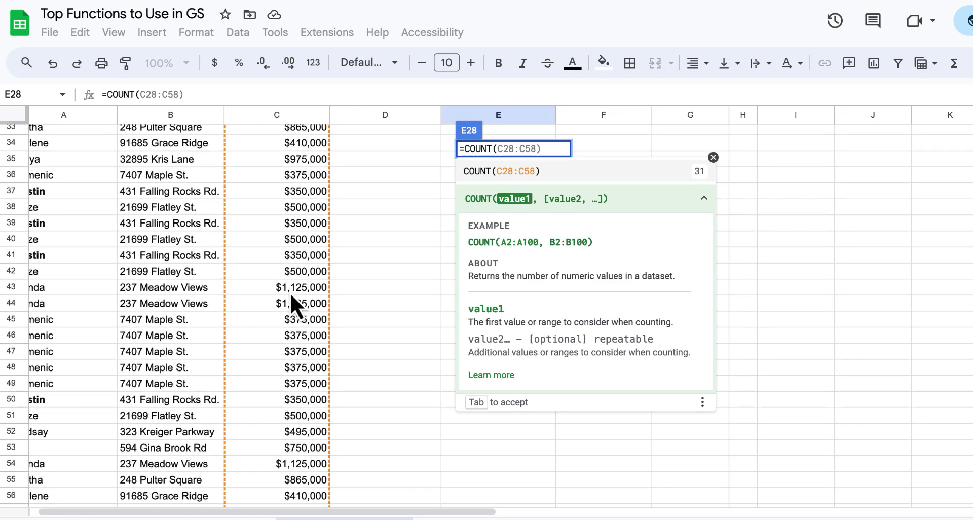
scroll(289, 292, up, 3)
scroll(290, 293, up, 1)
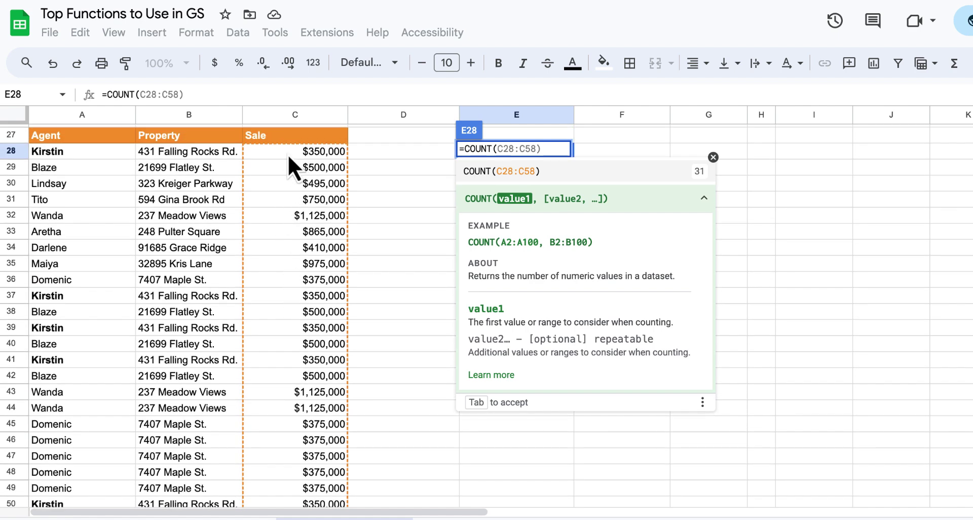
drag(288, 155, 307, 411)
scroll(294, 304, down, 5)
scroll(410, 361, up, 3)
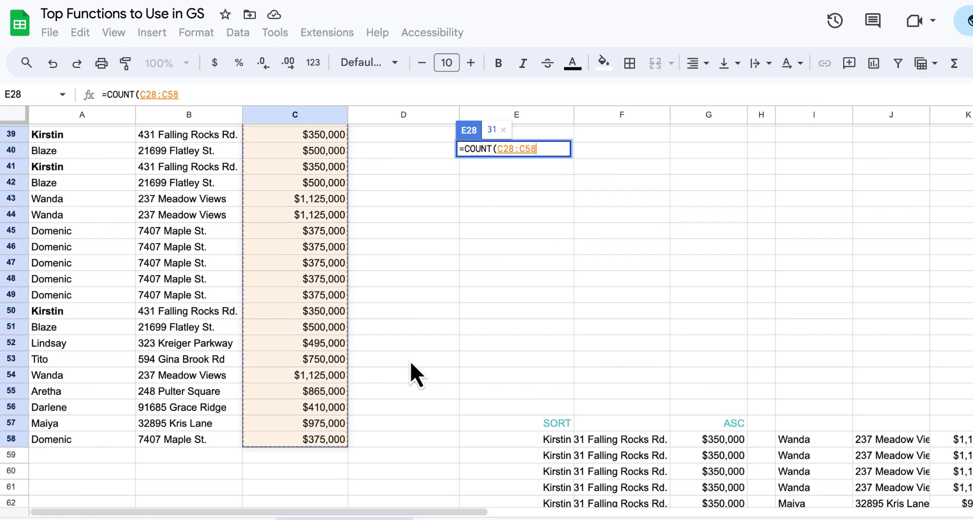
scroll(410, 360, up, 4)
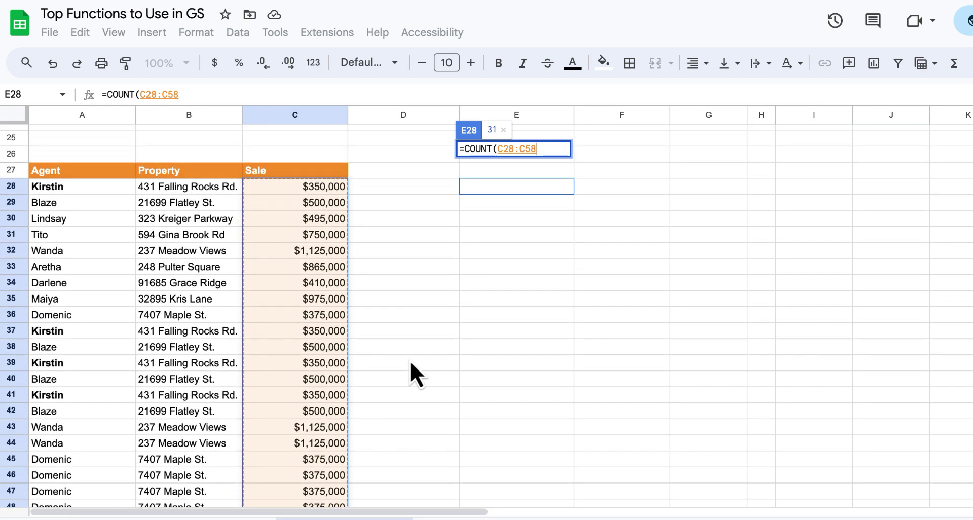
key(Return)
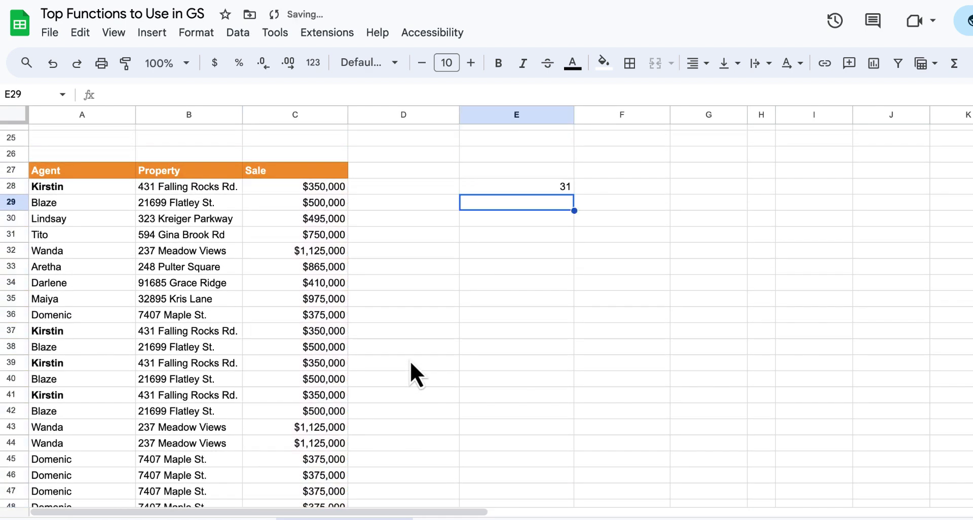
- Label the count in E28 by entering "number of sales" in D28
click(480, 189)
click(411, 191)
text(num)
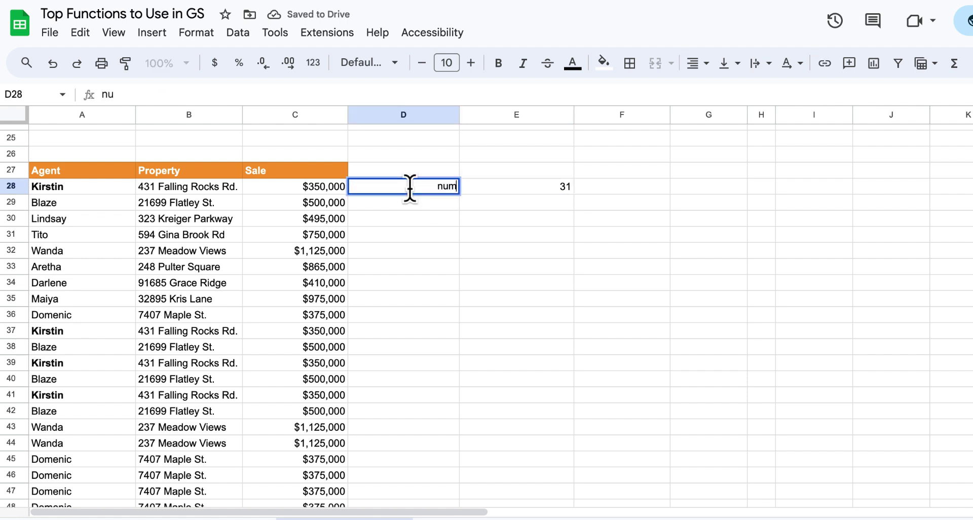
text(ber of)
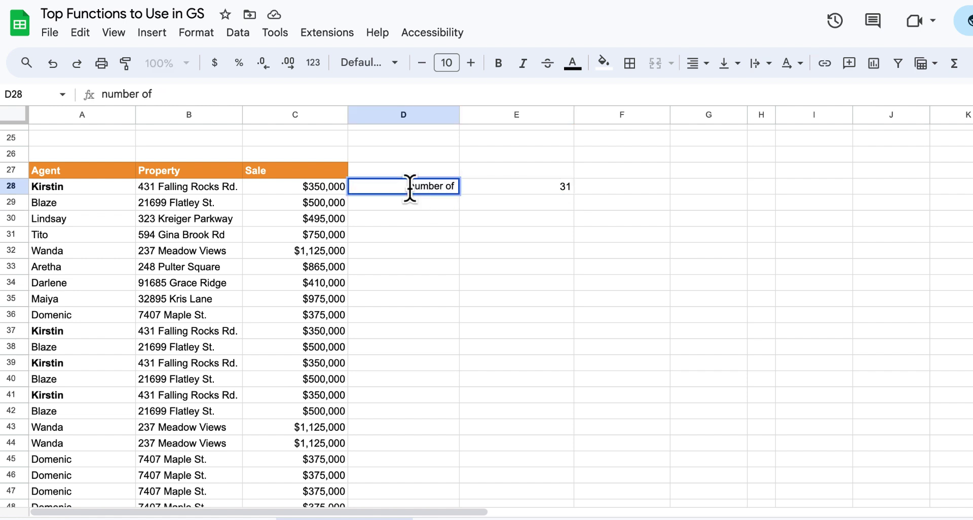
text( sales)
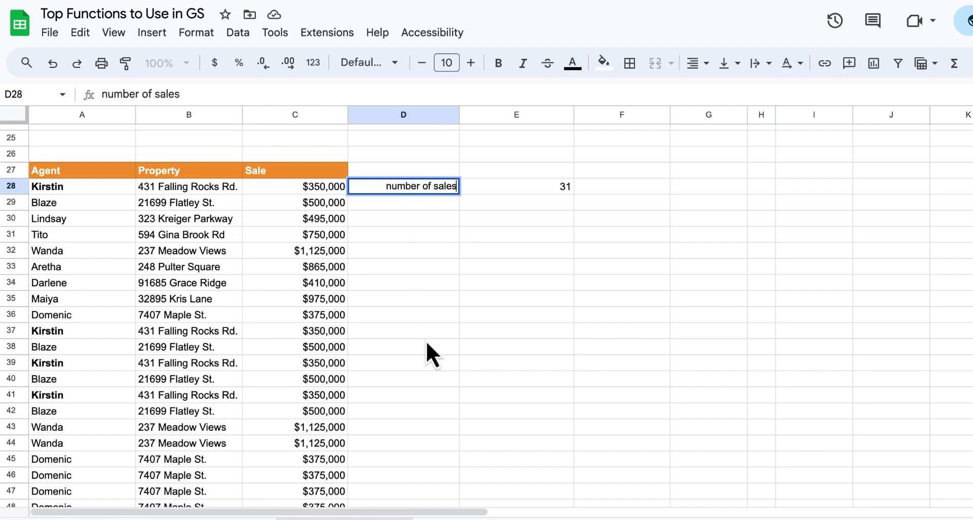
click(444, 332)
- In E29, start a COUNTIF formula with the agent names in A28:A58 as the tested range
scroll(445, 330, up, 5)
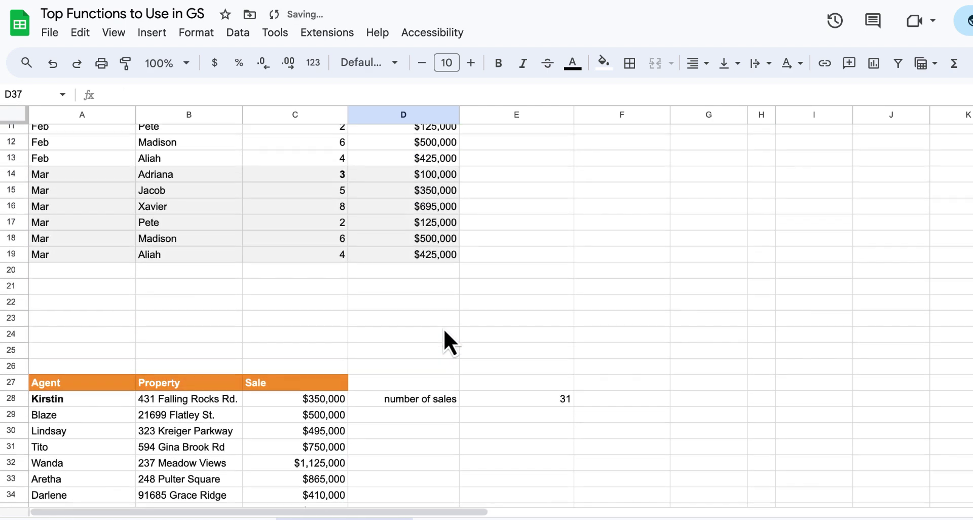
scroll(444, 332, up, 4)
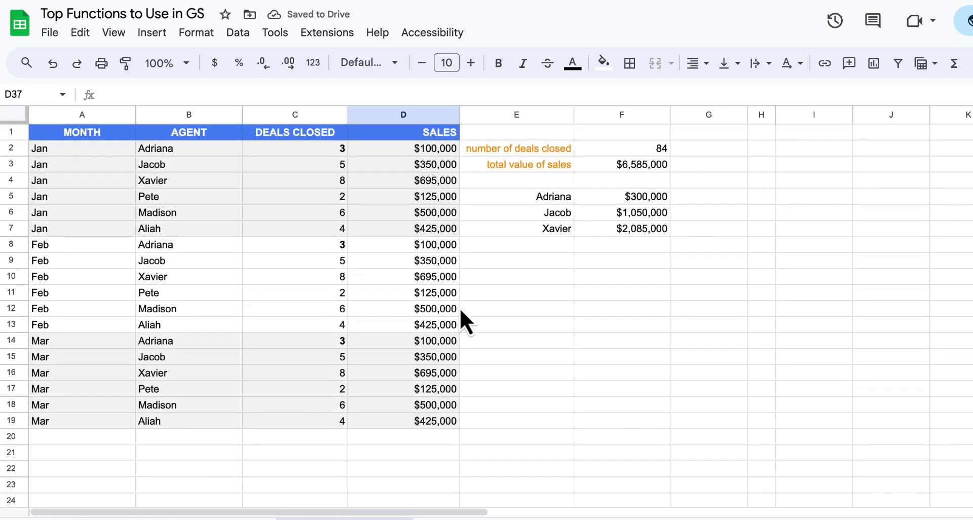
scroll(496, 284, down, 8)
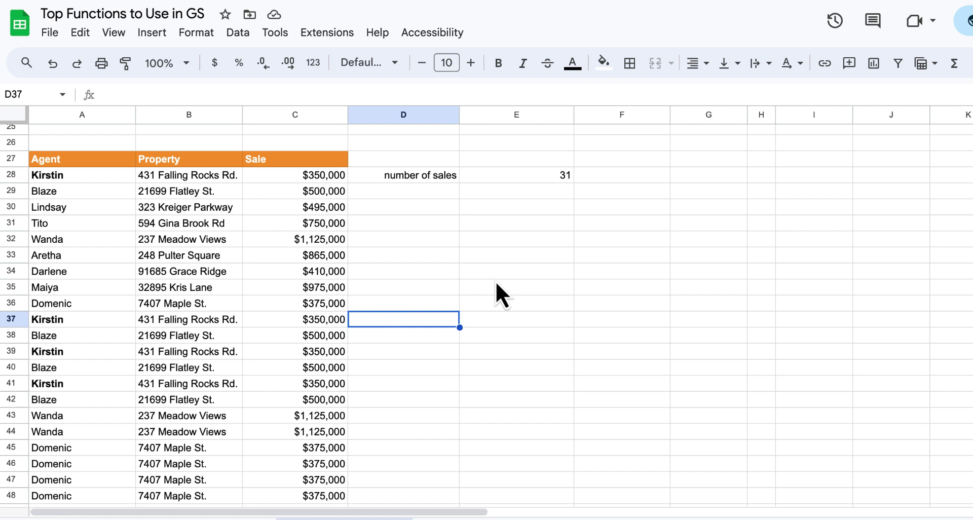
click(478, 195)
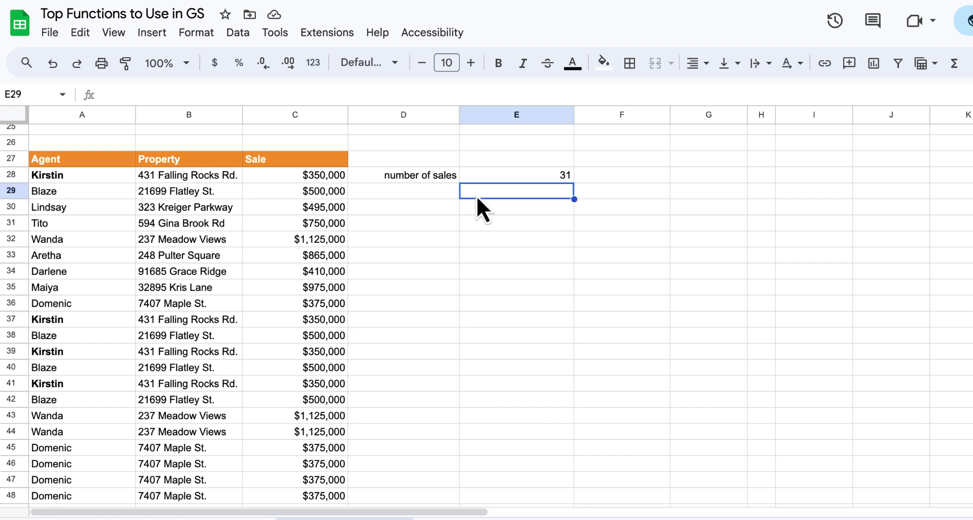
text(=)
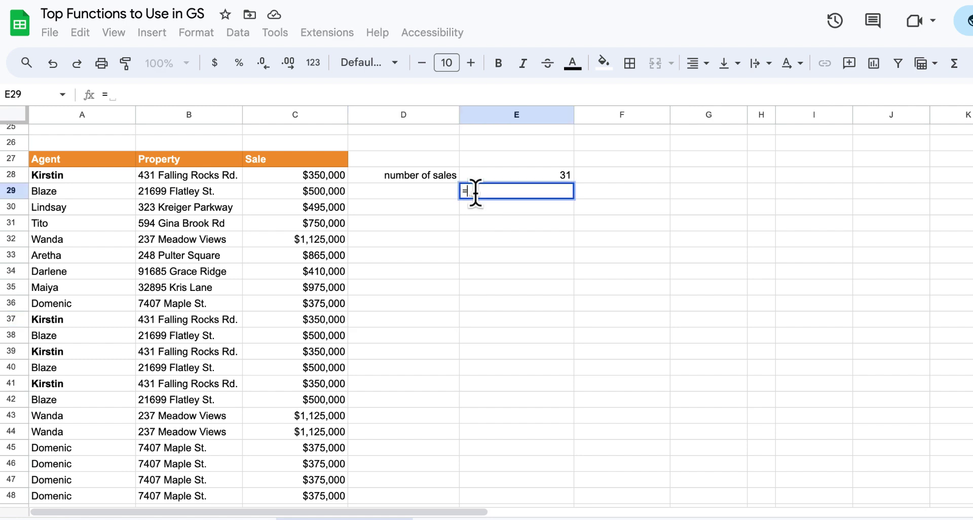
text(countif)
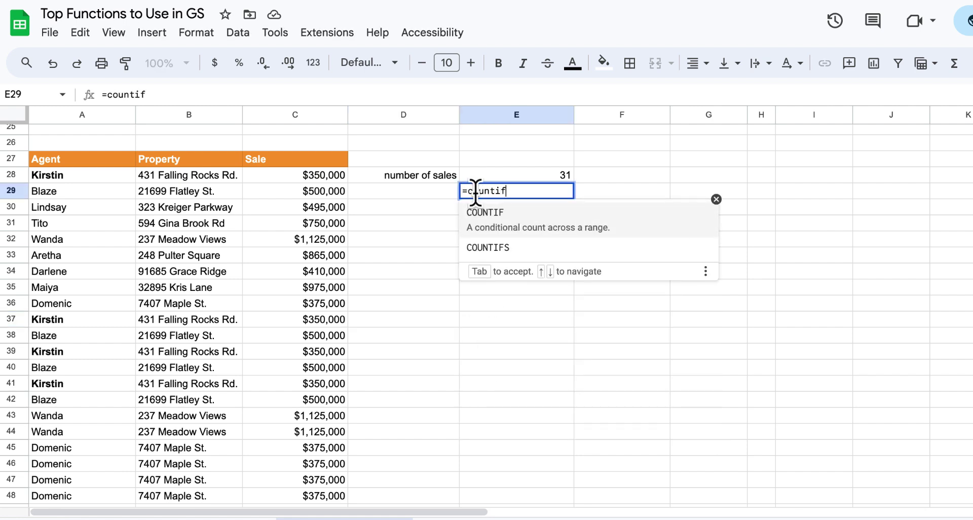
click(478, 222)
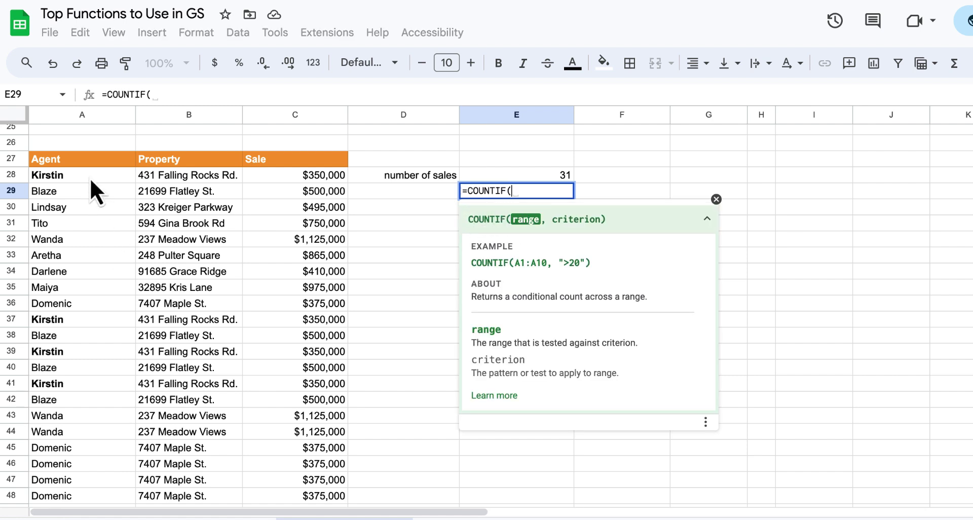
drag(90, 179, 99, 454)
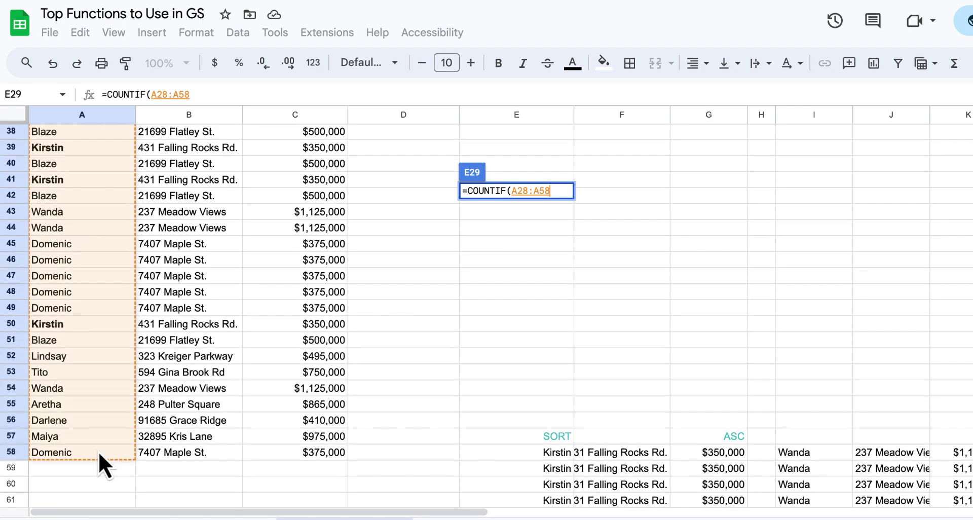
drag(98, 452, 98, 450)
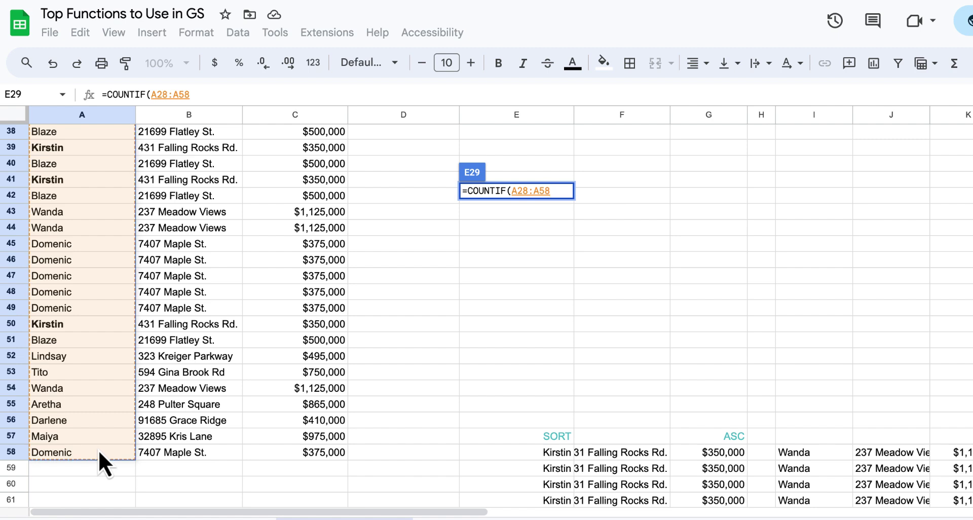
- Complete the COUNTIF formula in E29 with the quoted name of the agent listed in A28 as its criterion
text(,)
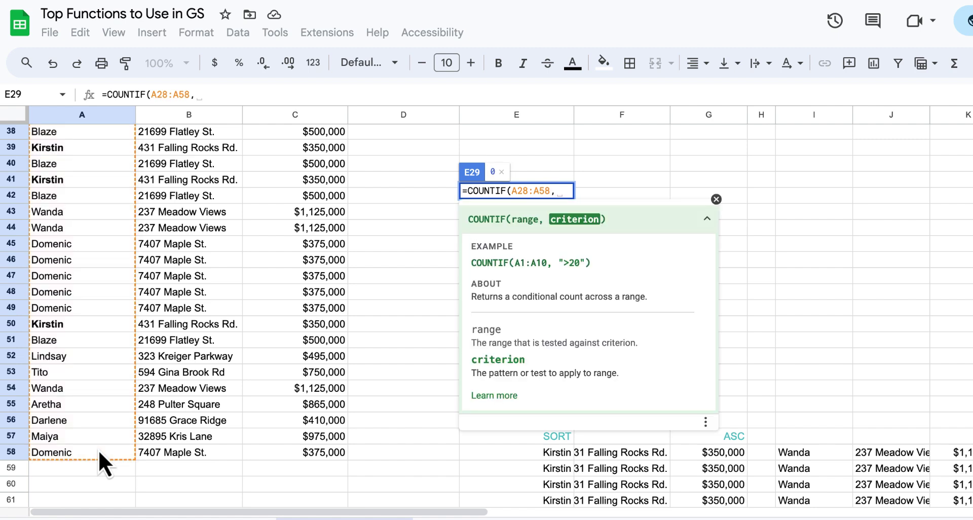
text("")
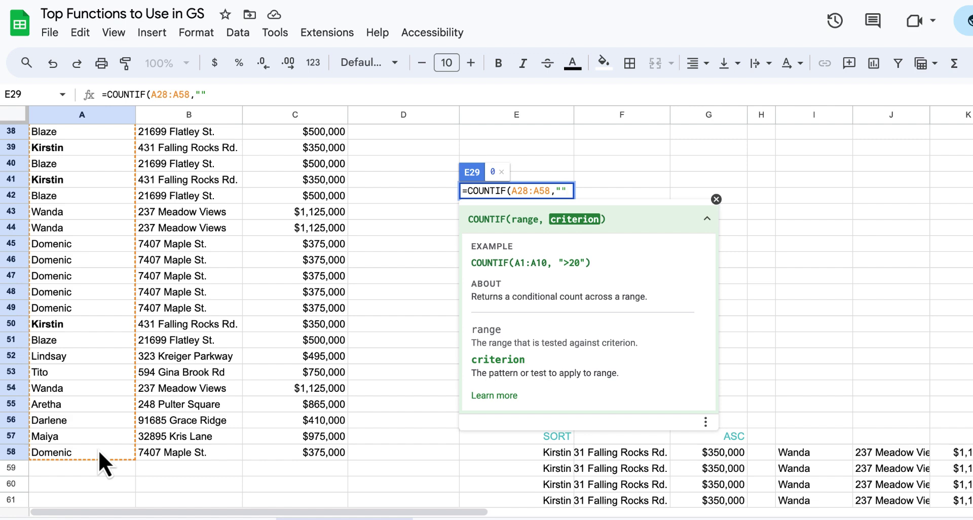
text(Kirst)
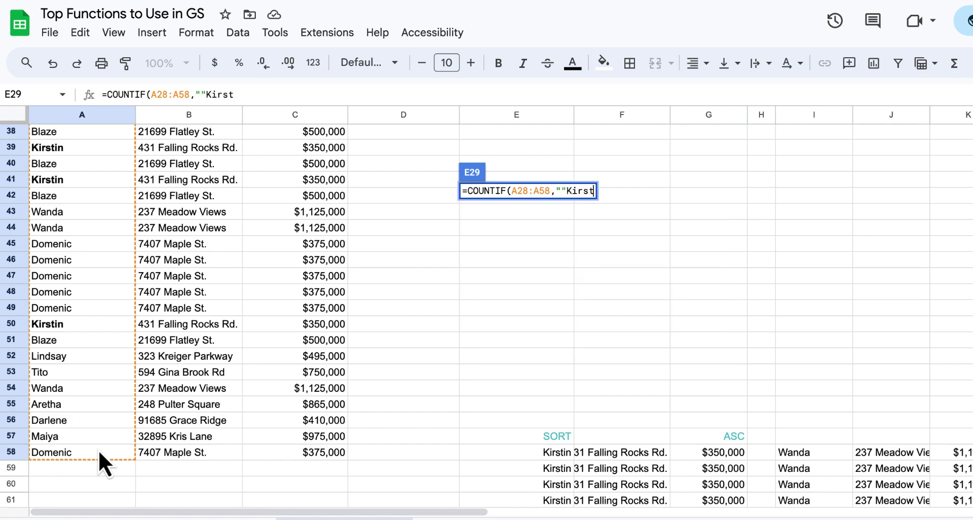
key(BackSpace)
key(BackSpace)
key(BackSpace)
key(BackSpace)
key(BackSpace)
key(BackSpace)
text(K)
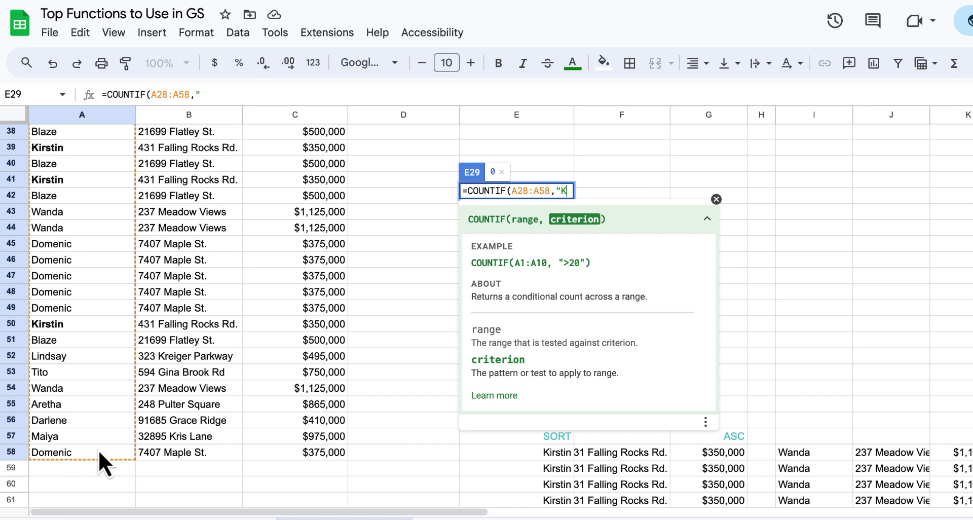
text(irstin)
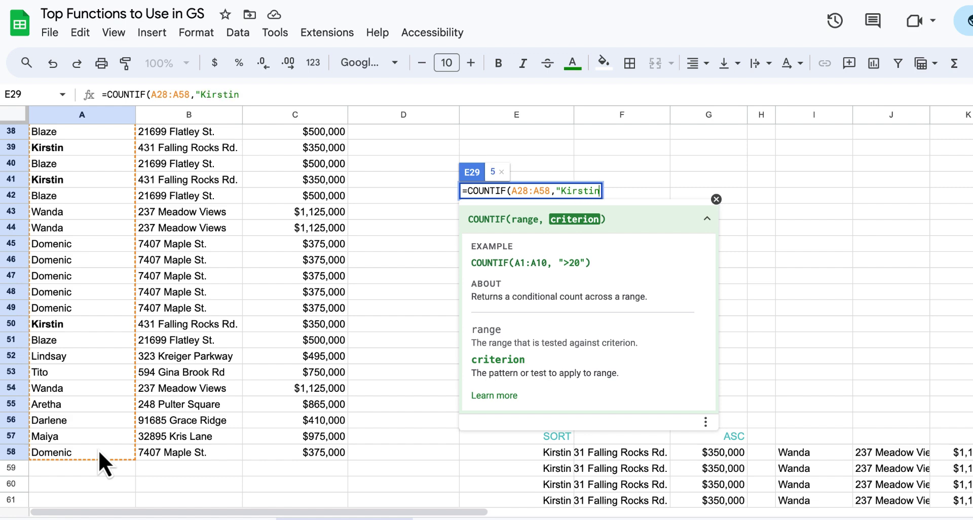
text(")
key(Return)
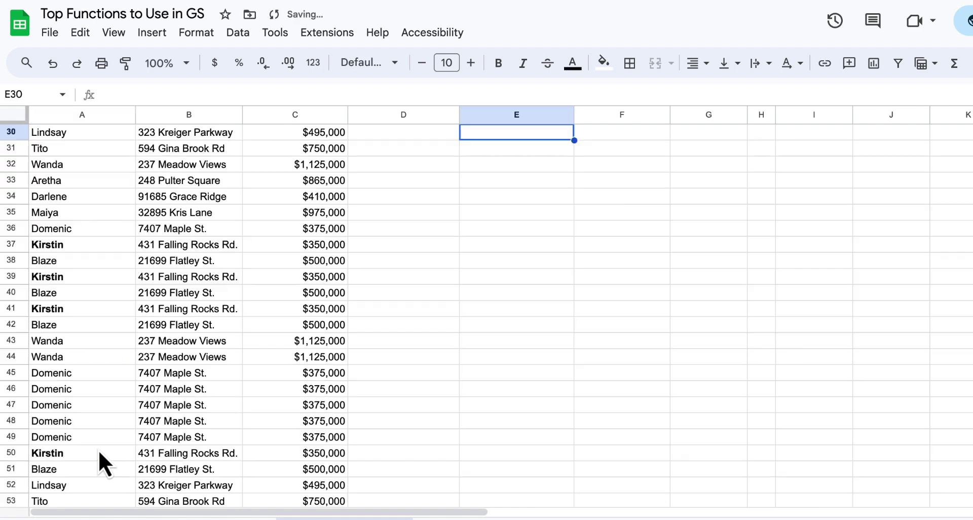
- Label the count in E29 by entering the name of the agent from A28 followed by "sales #" in D29
scroll(407, 301, up, 3)
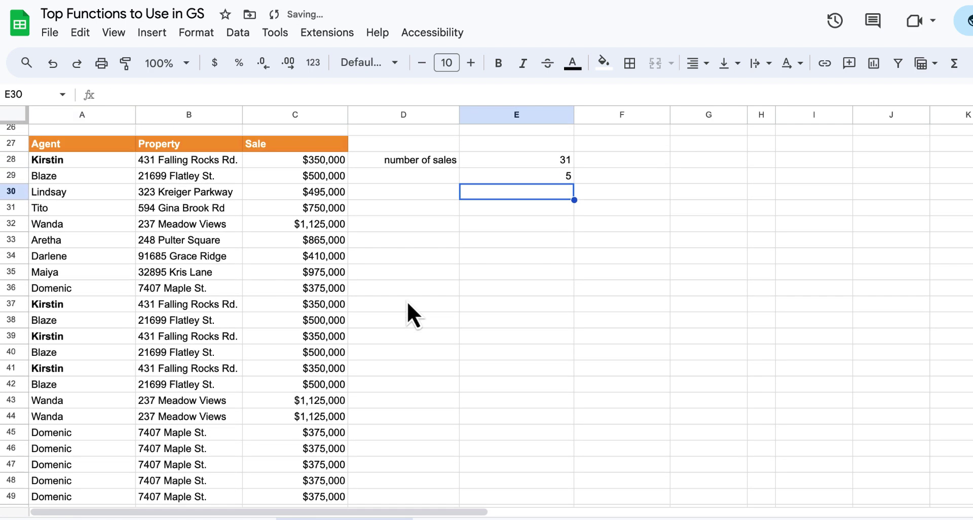
click(505, 220)
click(438, 218)
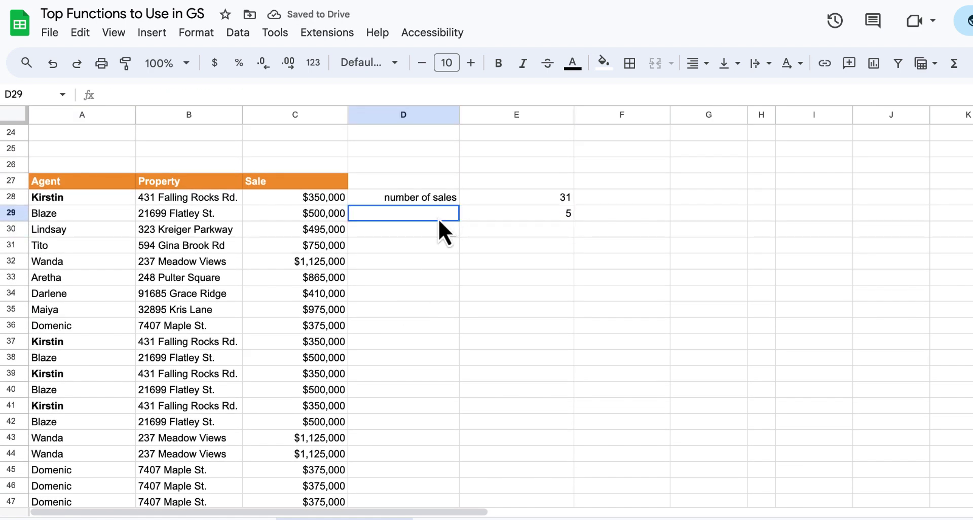
text(Kirstin)
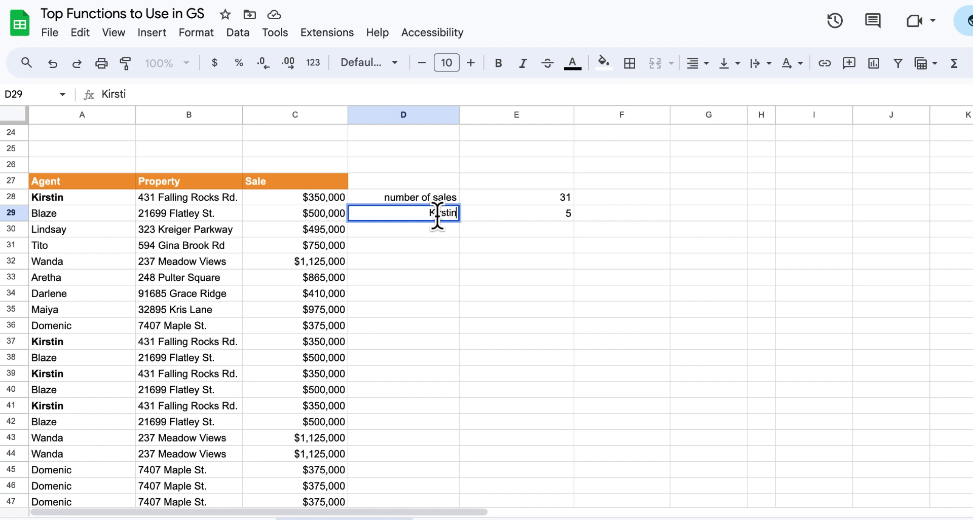
text( sales #)
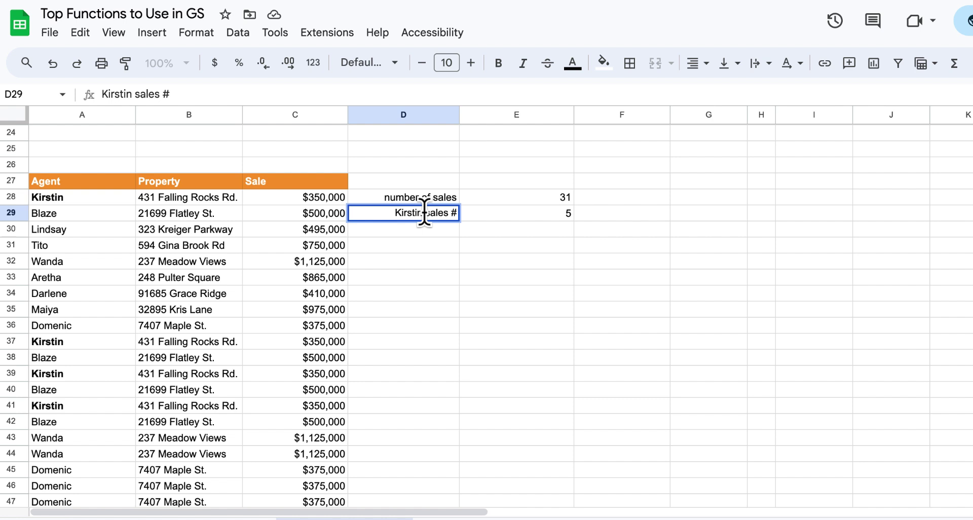
click(515, 220)
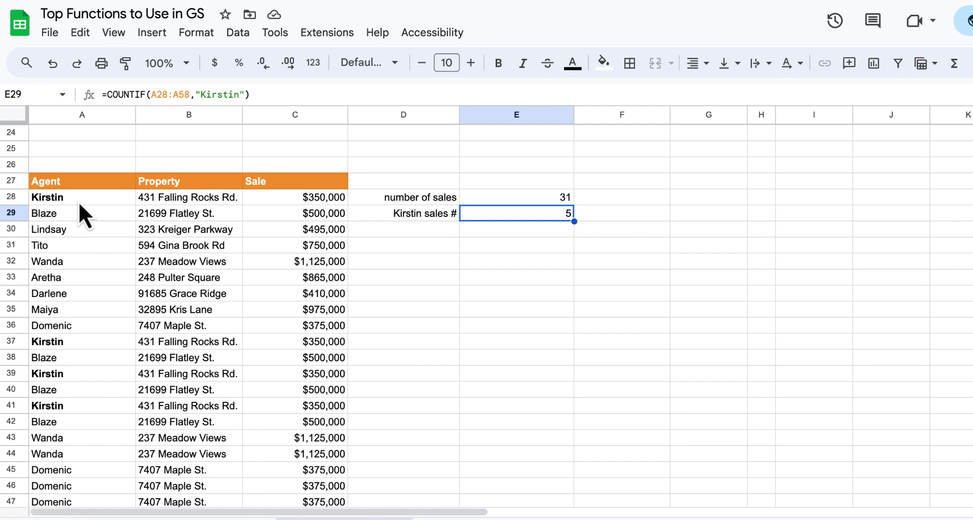
- Check the COUNTIF result against the bold entries for the same agent in A37, A39, A41 and further down column A
click(56, 345)
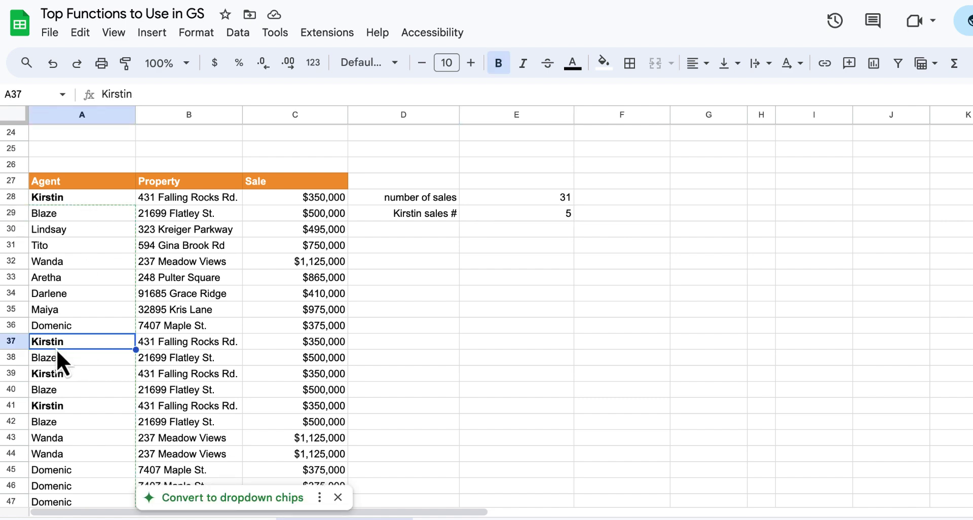
click(64, 377)
click(72, 405)
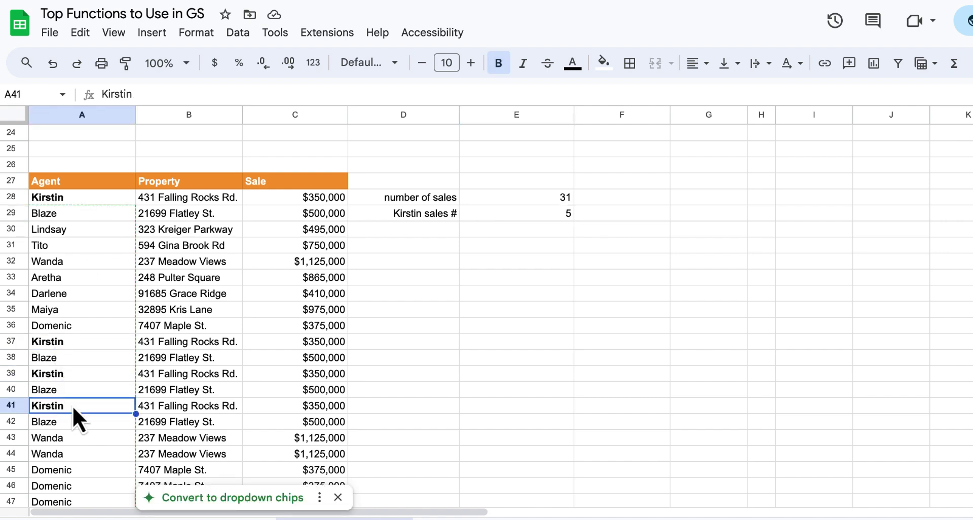
scroll(72, 405, down, 1)
scroll(73, 408, down, 3)
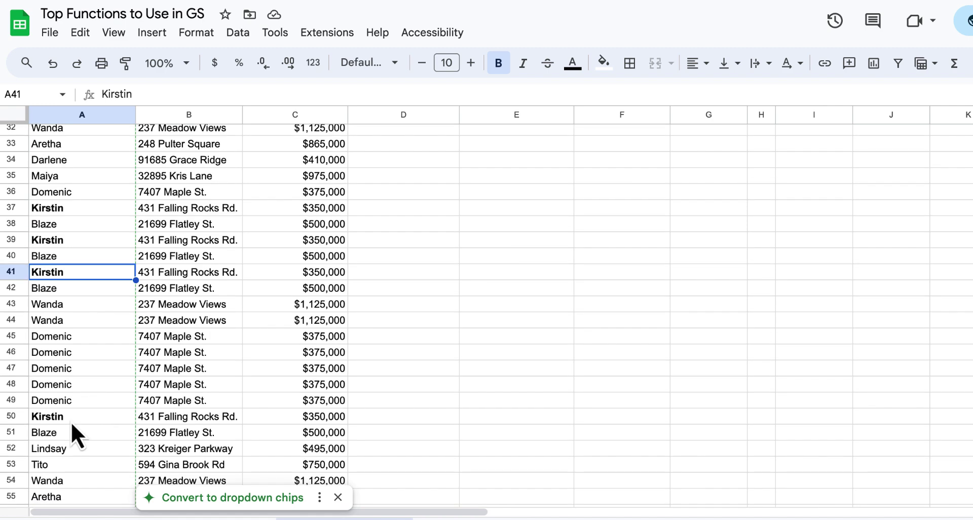
- Check the last bold entry in A50 and the remaining agent rows against the COUNTIF result in E29
click(72, 417)
scroll(73, 418, down, 3)
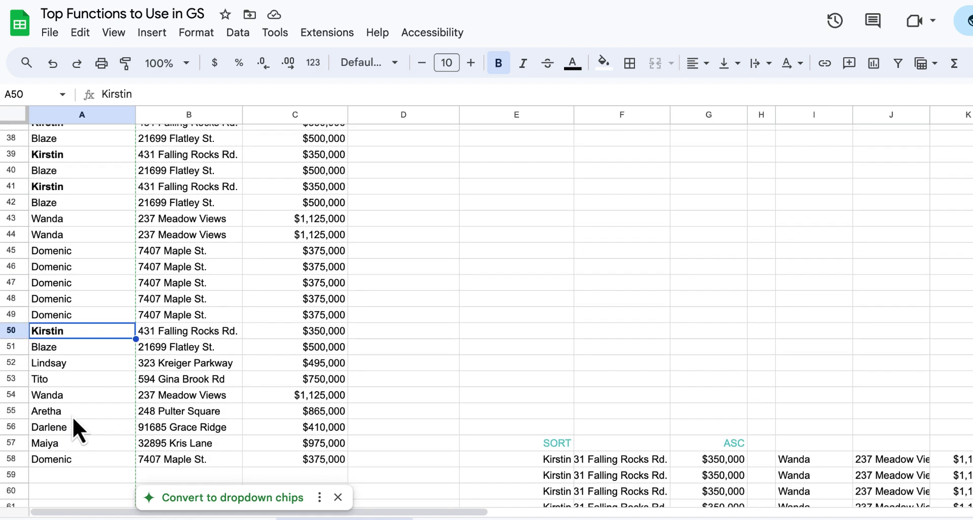
scroll(72, 418, up, 4)
scroll(72, 419, up, 5)
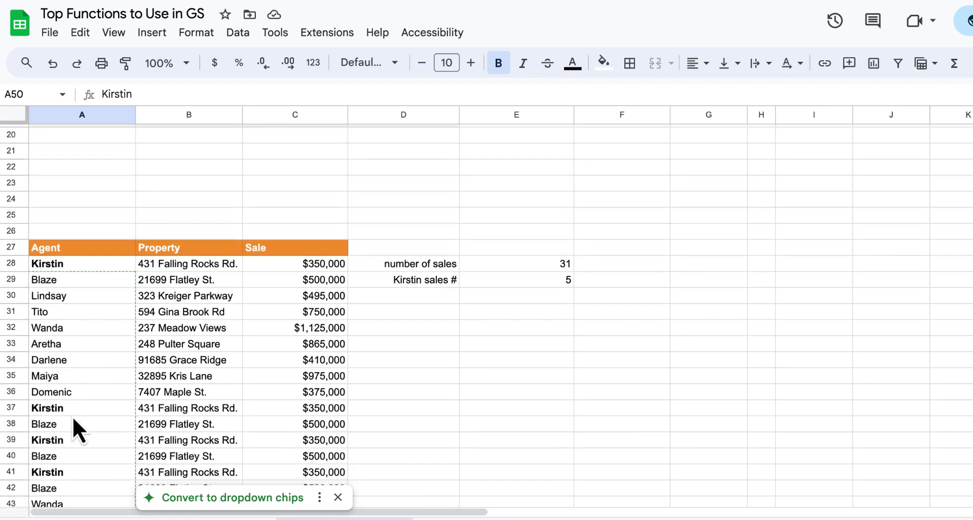
- Review the summary formulas beside the monthly deals table and beside the property sales table
scroll(455, 396, up, 8)
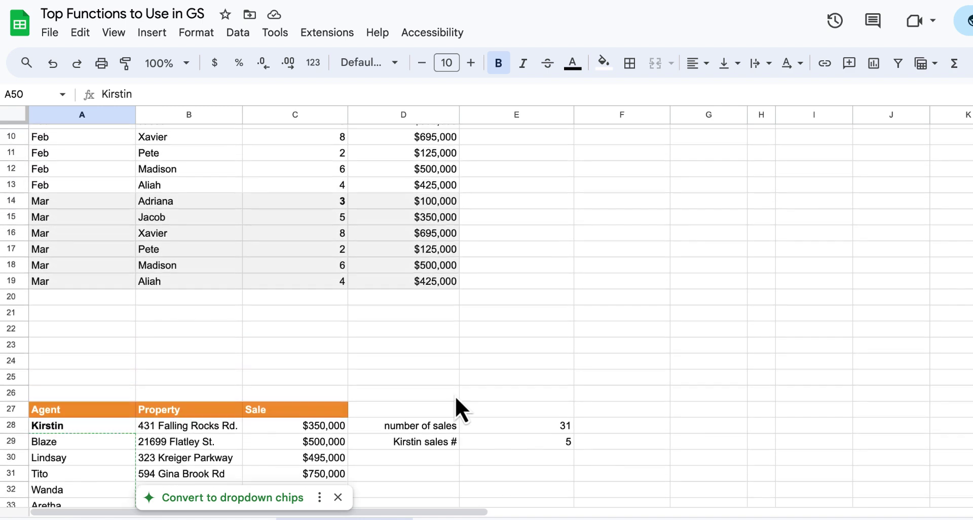
scroll(455, 396, down, 6)
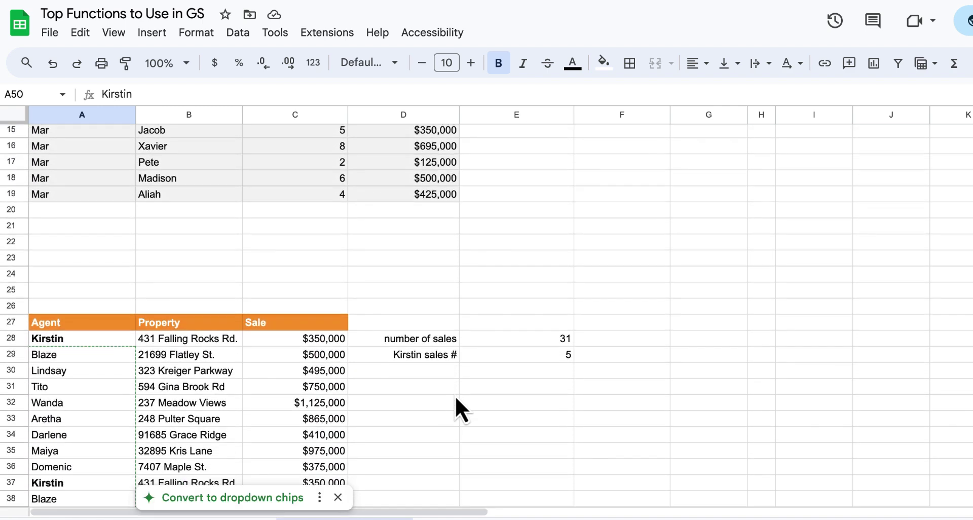
scroll(456, 395, up, 7)
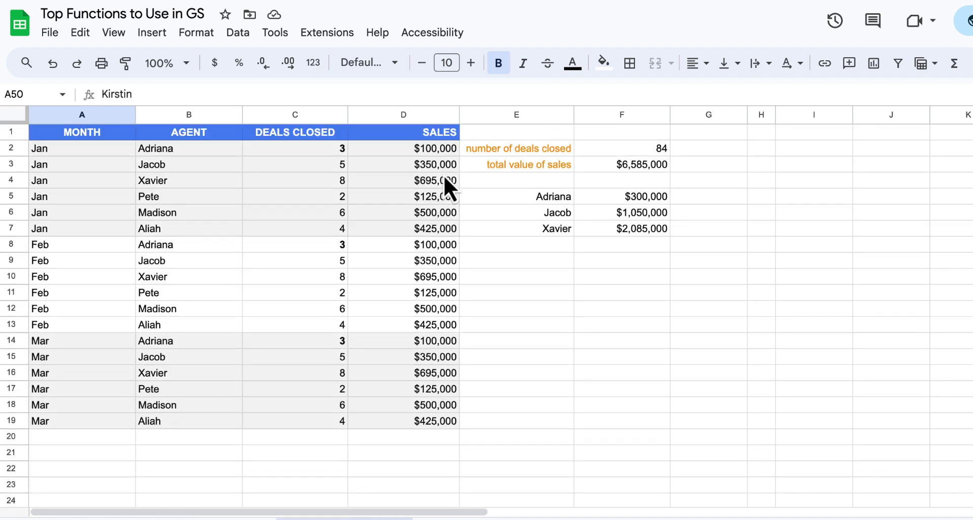
scroll(425, 361, down, 7)
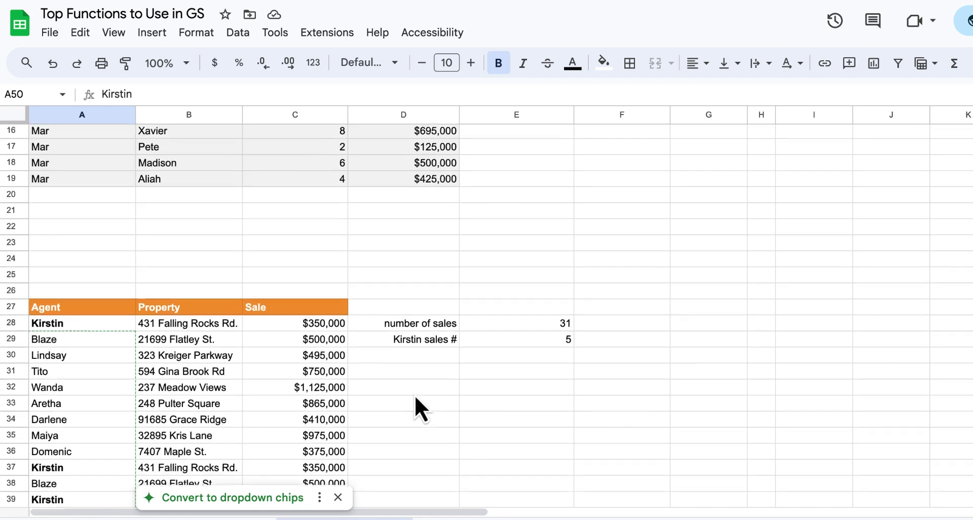
scroll(321, 406, down, 7)
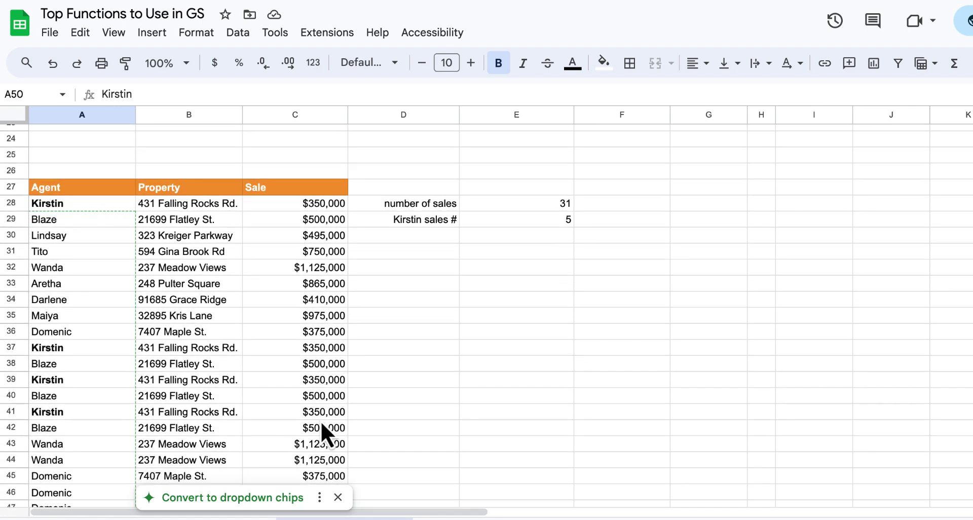
scroll(320, 421, up, 3)
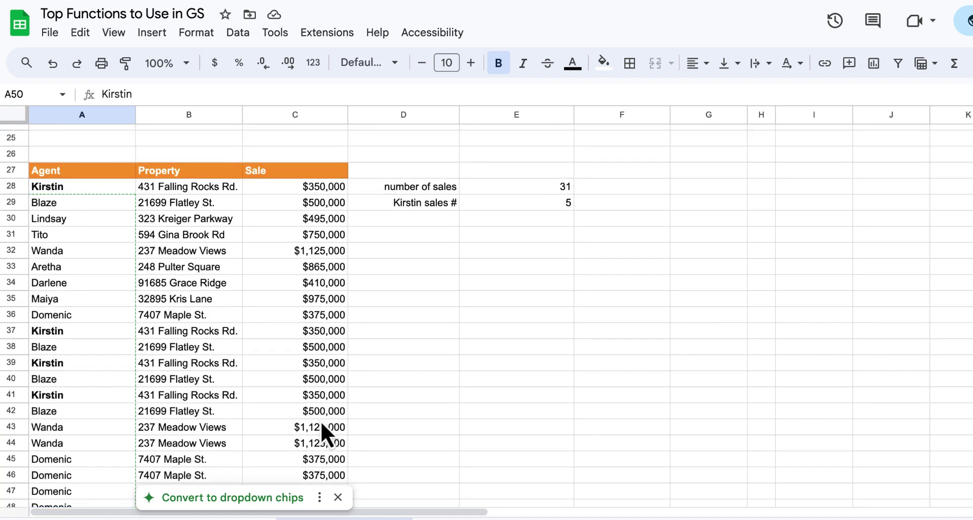
scroll(320, 421, down, 2)
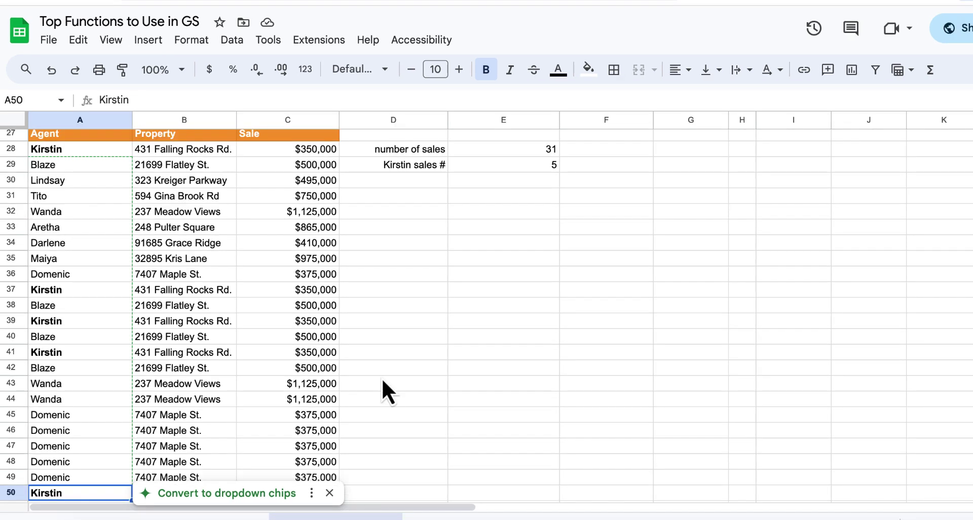
- Dismiss the suggestion to convert to dropdown chips and examine the Agent column from A28 down for repeated names
scroll(381, 378, up, 1)
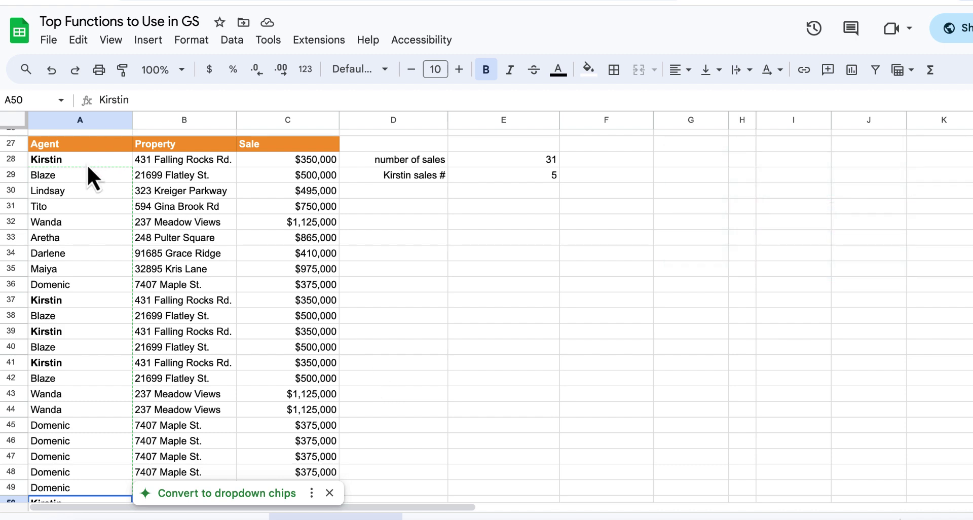
scroll(93, 301, down, 2)
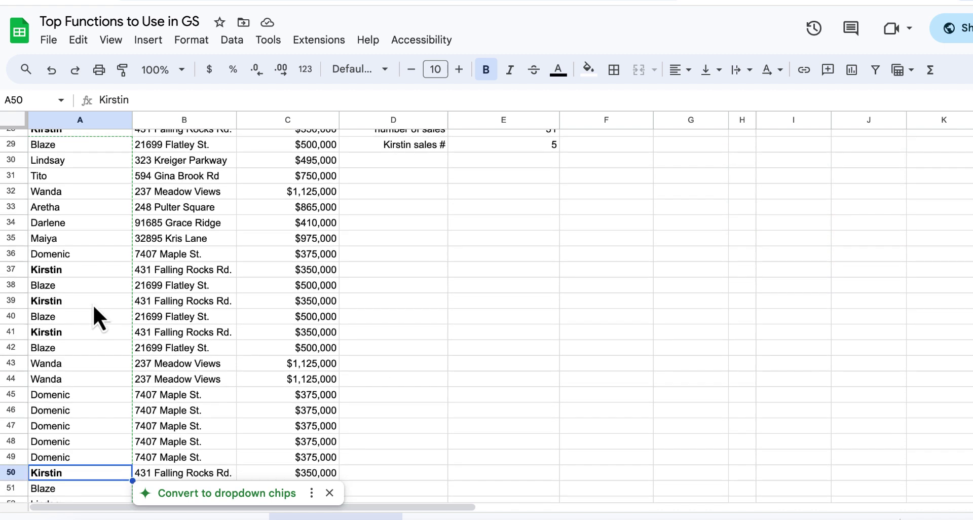
click(330, 493)
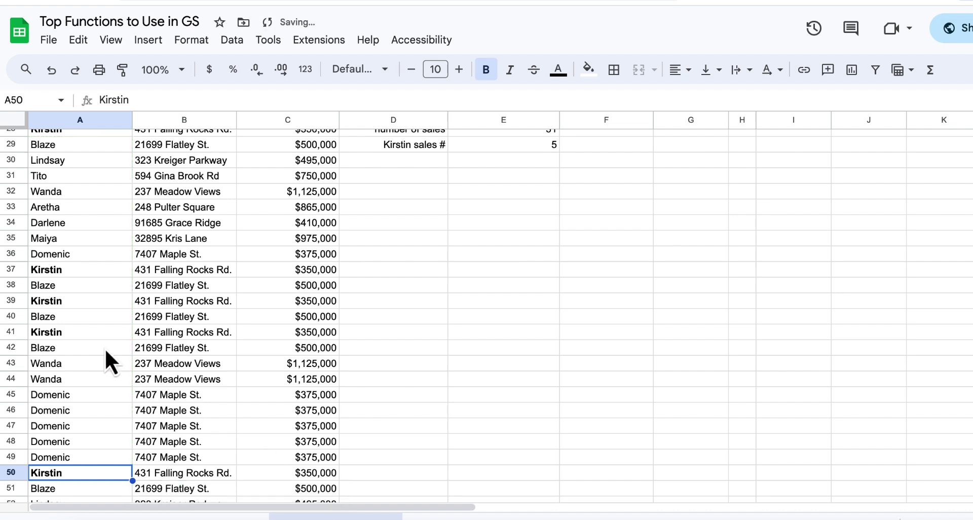
scroll(79, 278, up, 2)
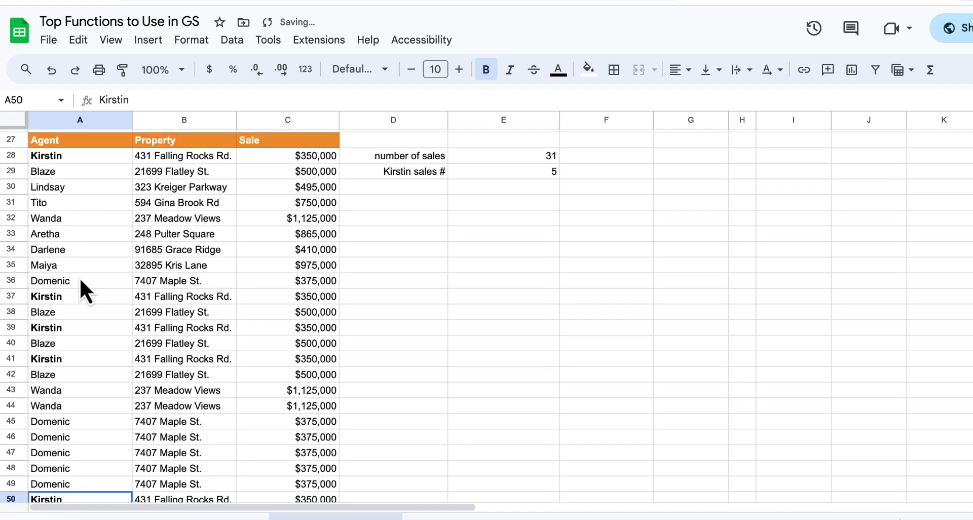
scroll(76, 425, down, 2)
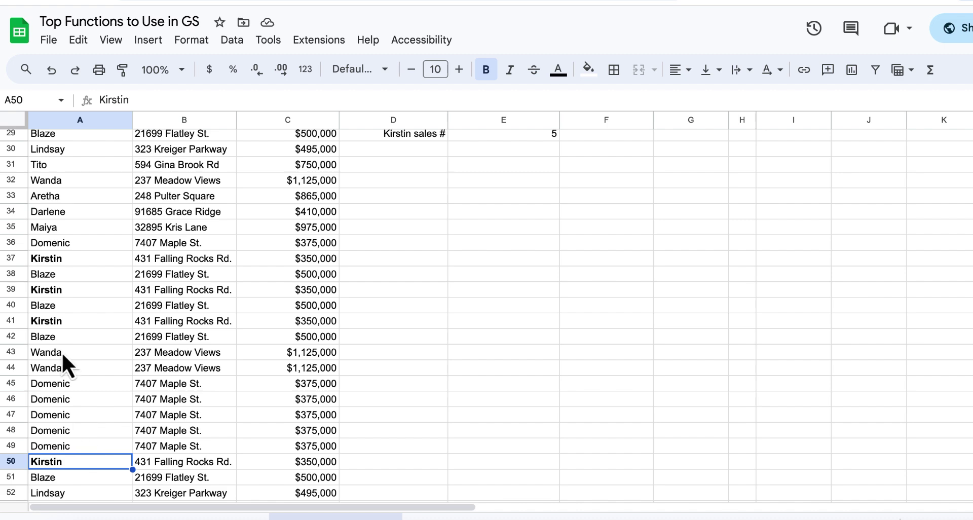
scroll(61, 284, up, 3)
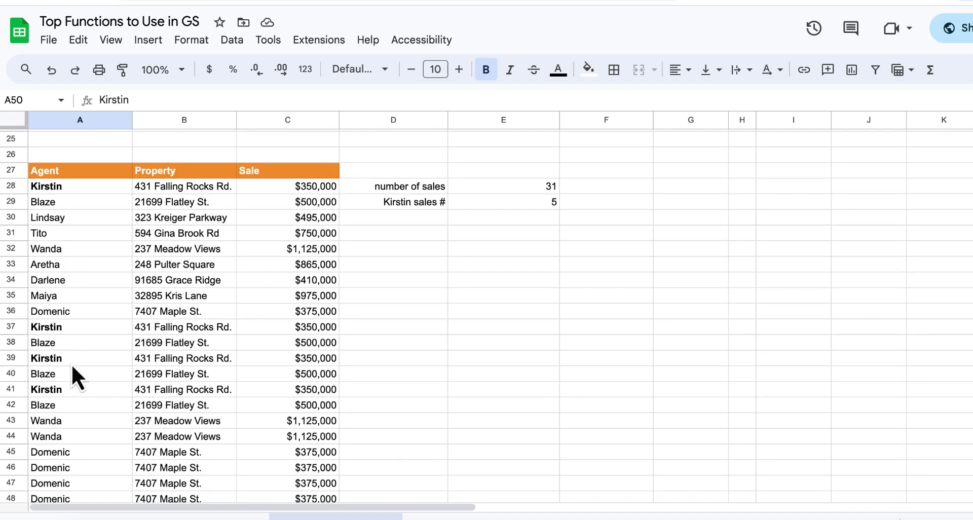
scroll(71, 364, down, 1)
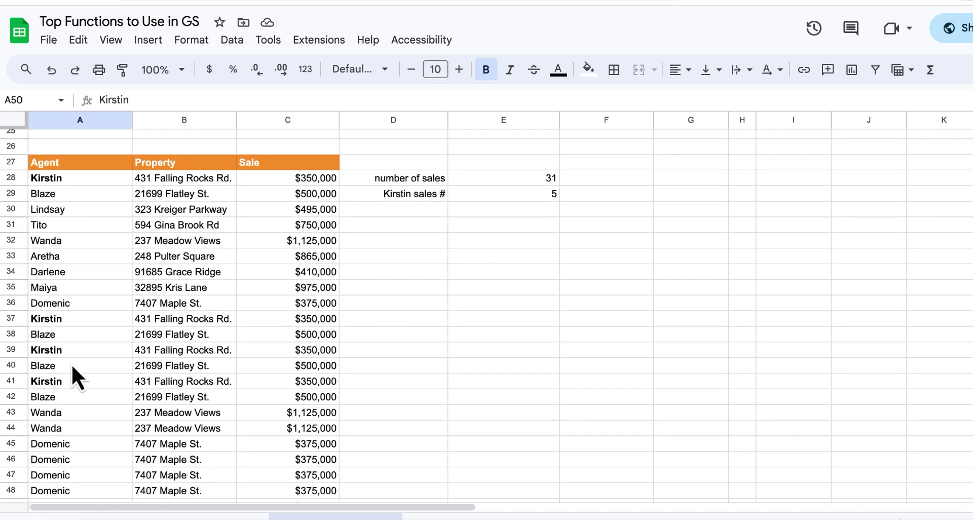
scroll(71, 365, down, 4)
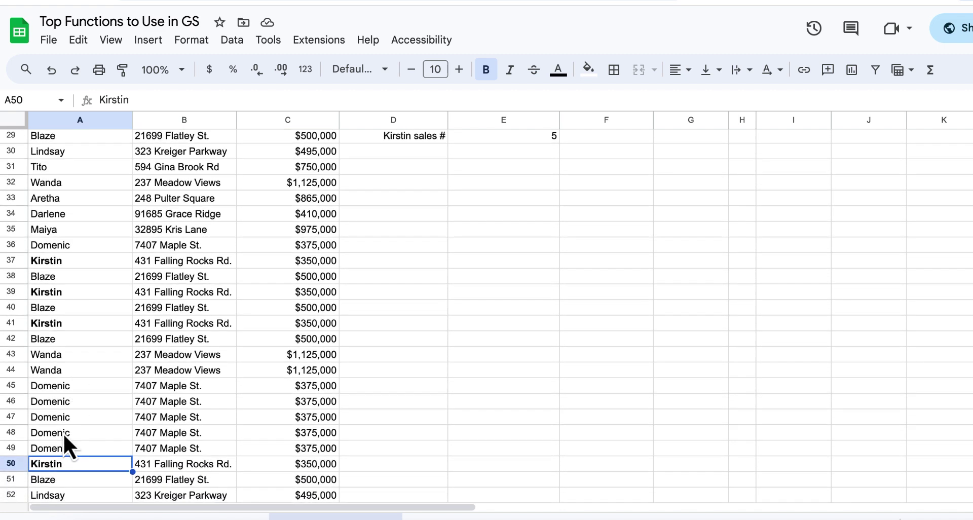
scroll(64, 433, down, 1)
scroll(63, 432, up, 3)
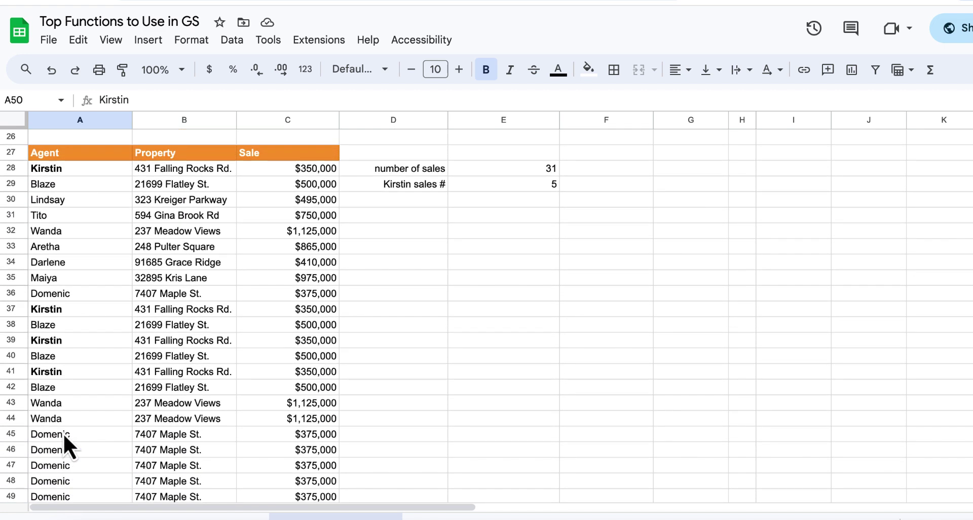
scroll(63, 433, up, 2)
scroll(63, 433, down, 3)
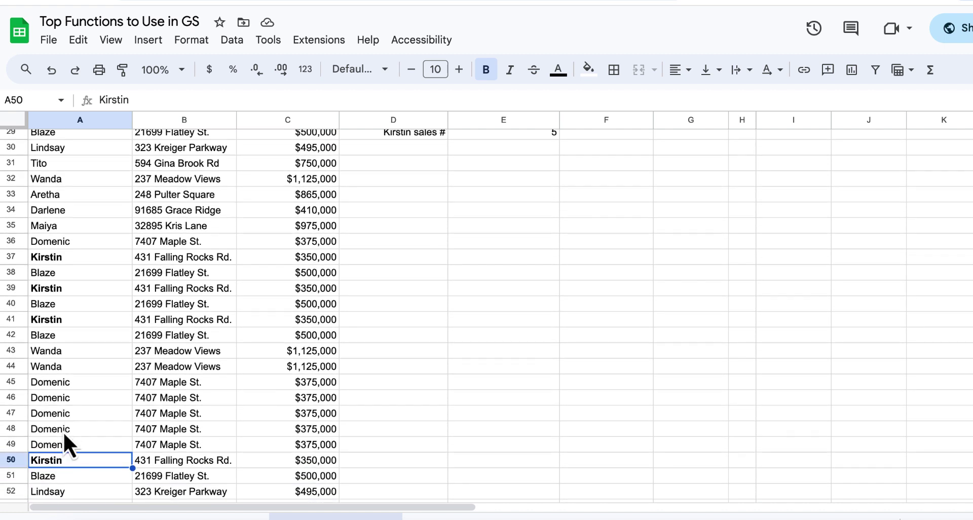
scroll(82, 384, up, 2)
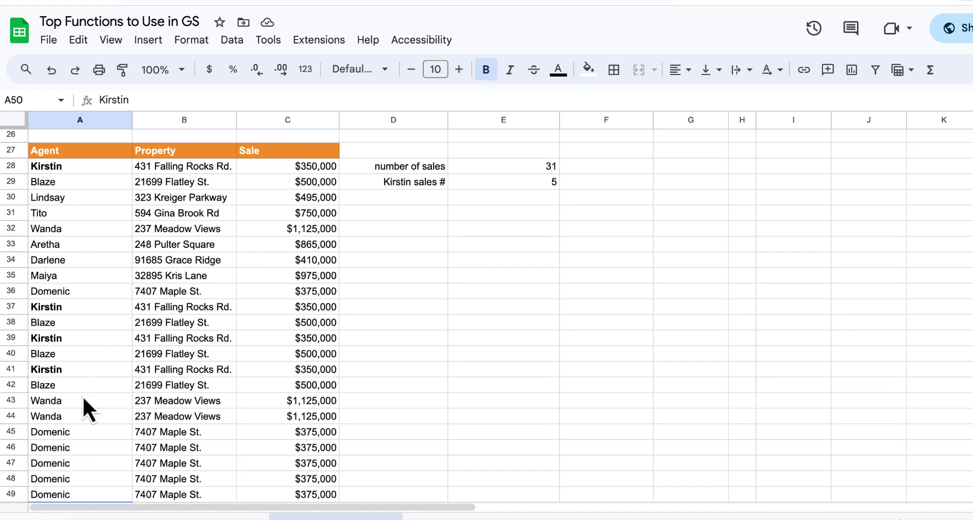
scroll(83, 418, down, 1)
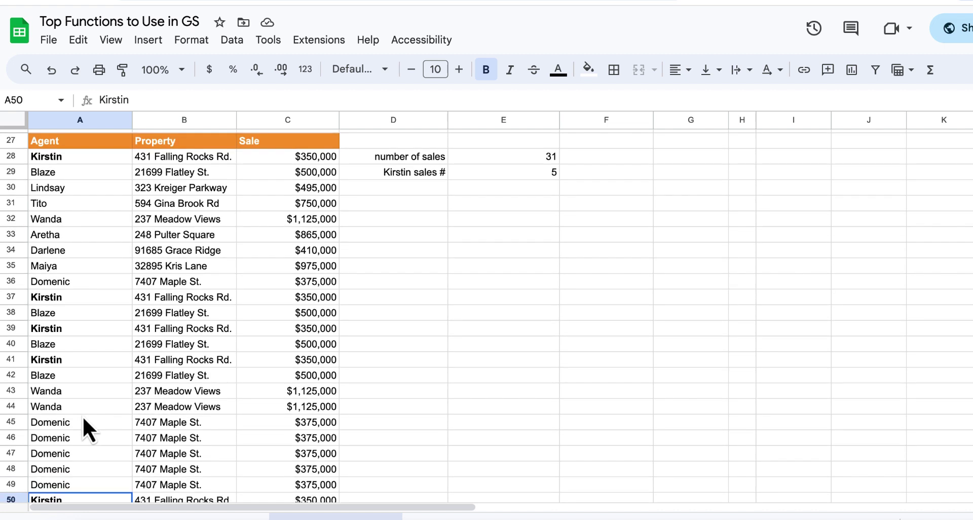
scroll(83, 416, down, 1)
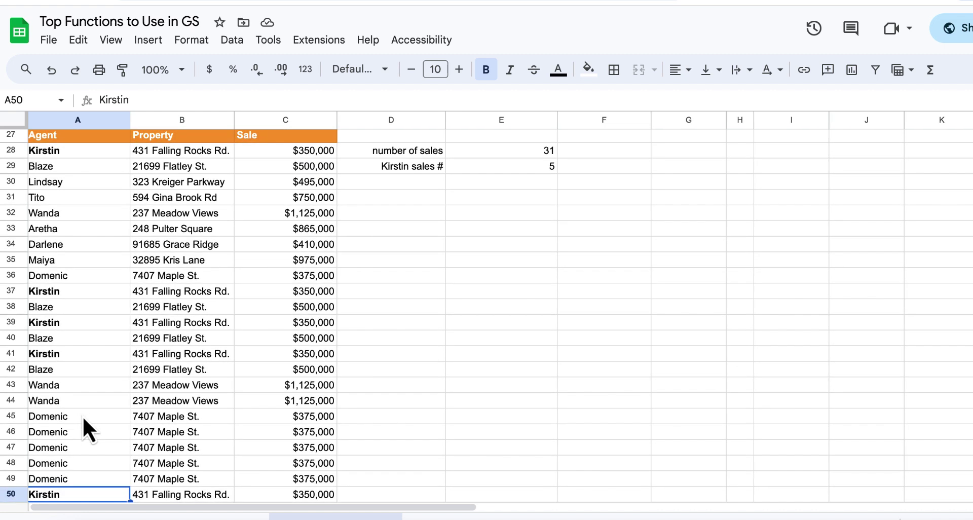
scroll(83, 416, up, 1)
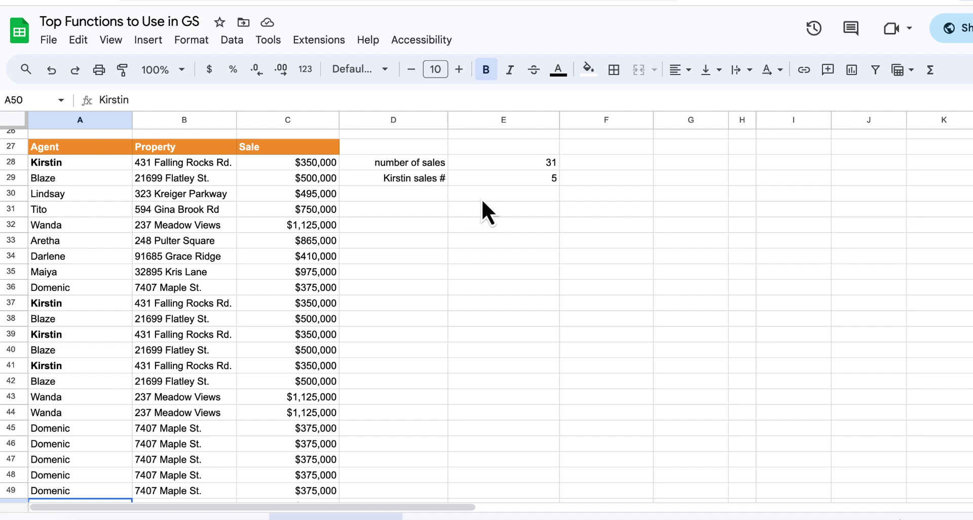
- In E31, enter a UNIQUE formula that lists the distinct agent names from A28:A58
click(482, 215)
text(=)
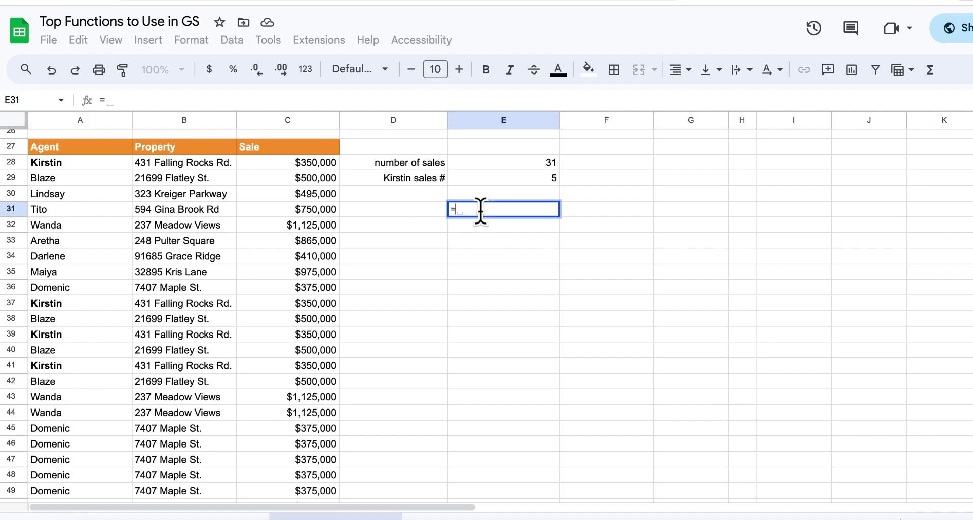
text(uni)
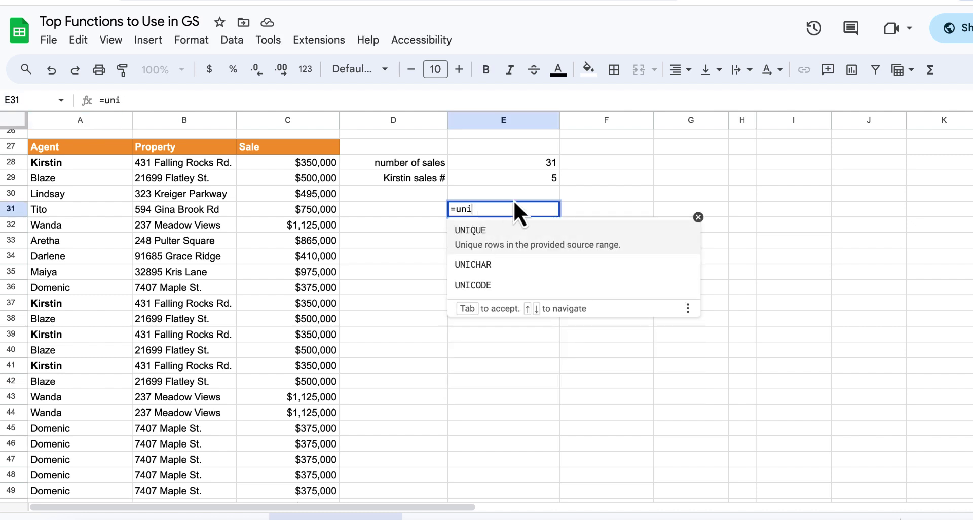
click(530, 241)
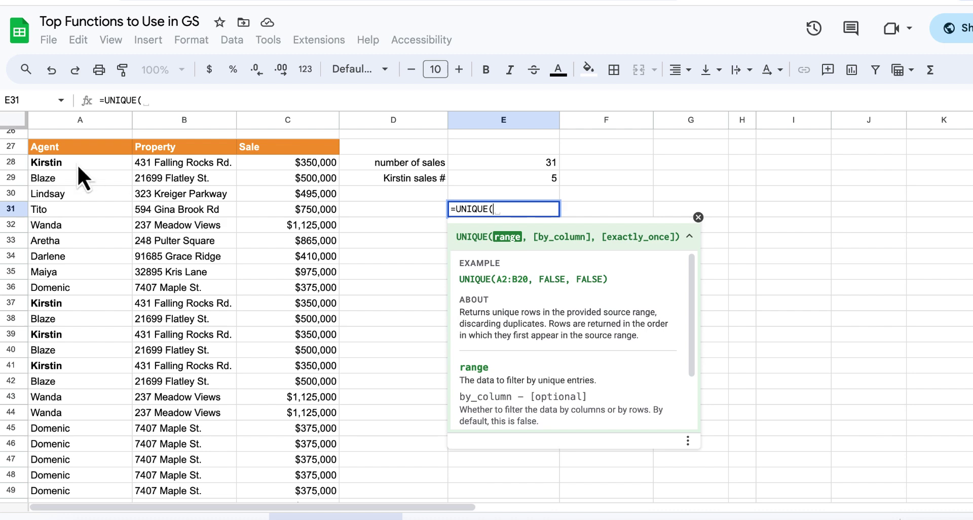
drag(78, 164, 89, 457)
scroll(89, 363, down, 4)
scroll(90, 456, down, 1)
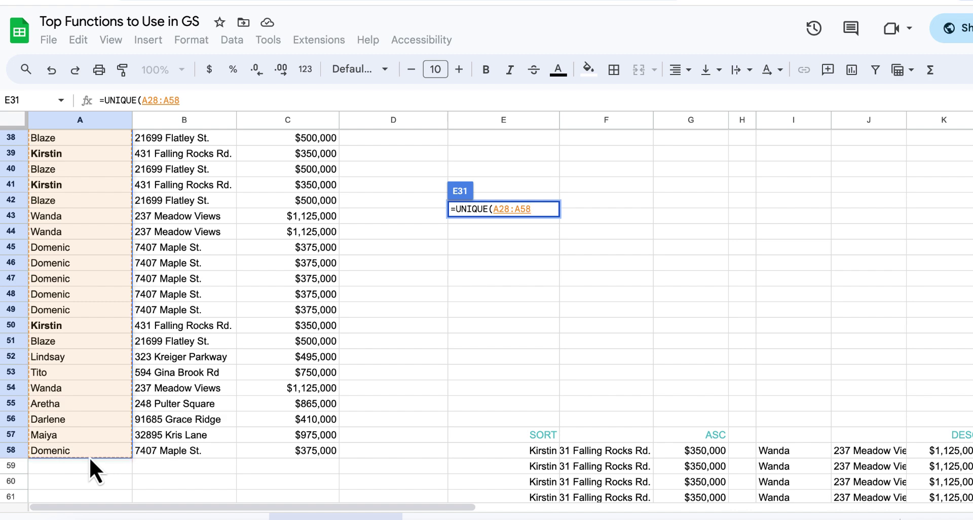
key(Return)
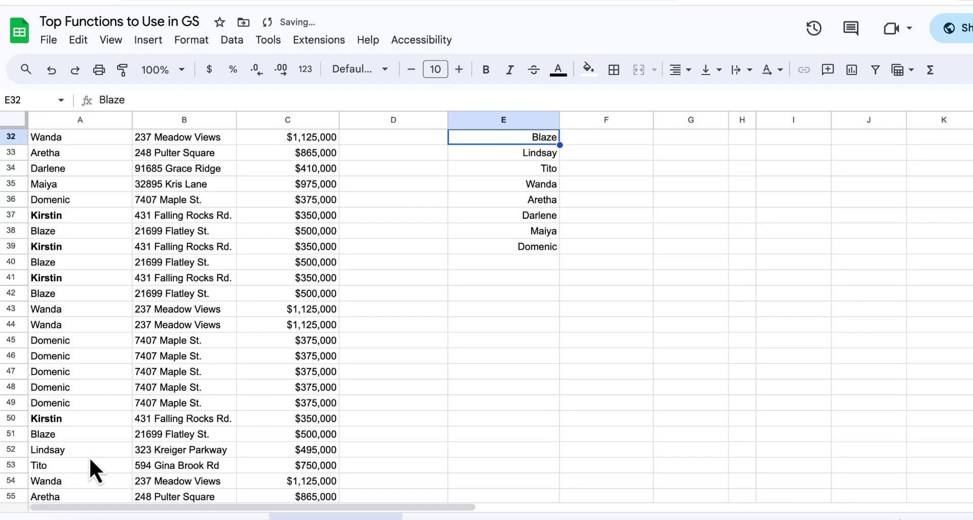
- Label the unique names by entering "List of agents" in D31
scroll(432, 297, up, 3)
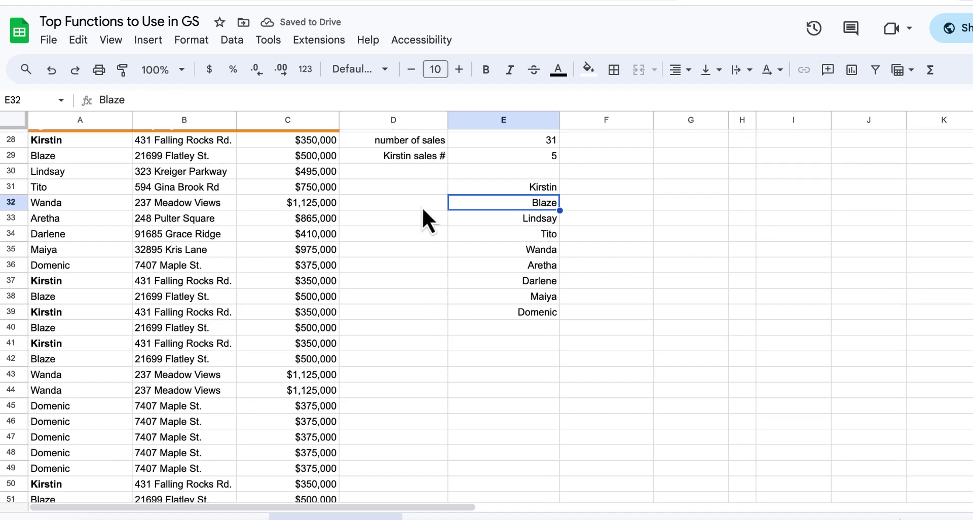
click(412, 189)
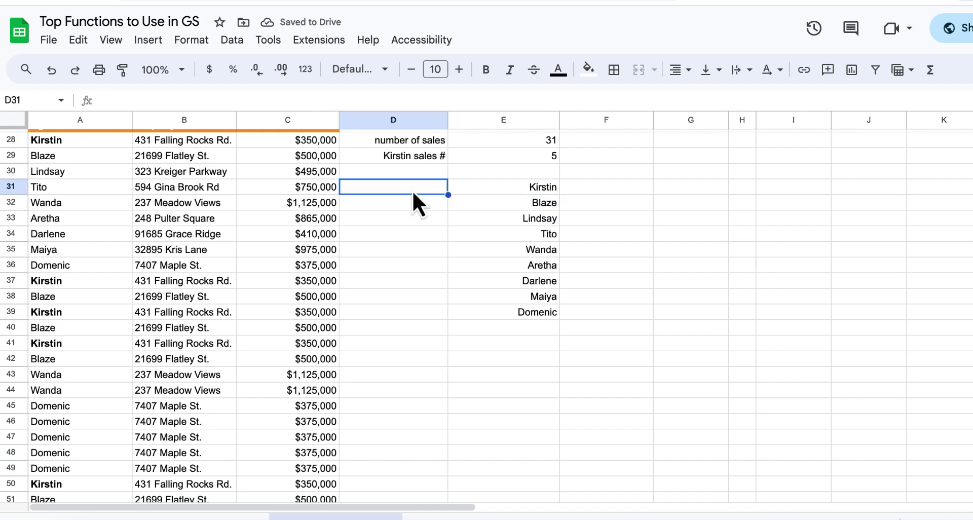
text(List of ag)
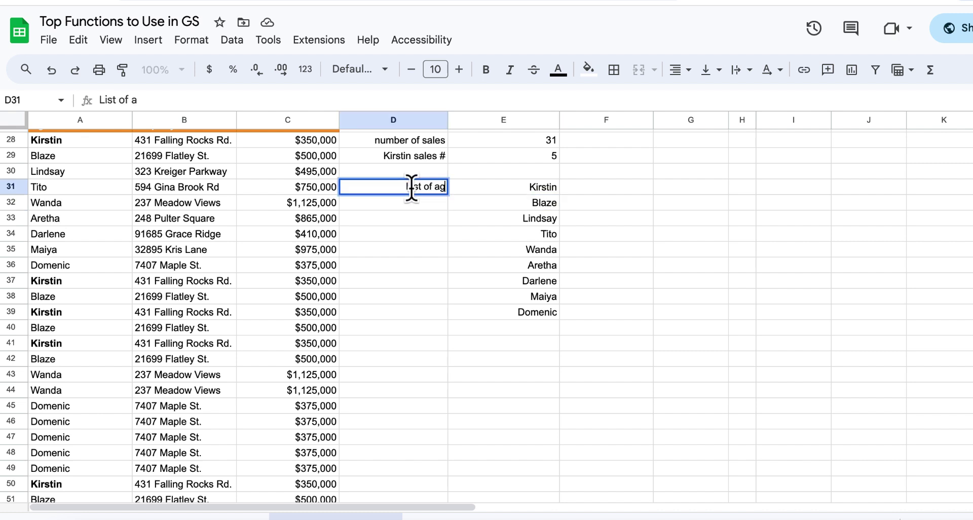
text(ents)
click(463, 205)
- Compare the unique names from E31 down with the repeated agent entries in A45:A49
click(483, 186)
click(489, 205)
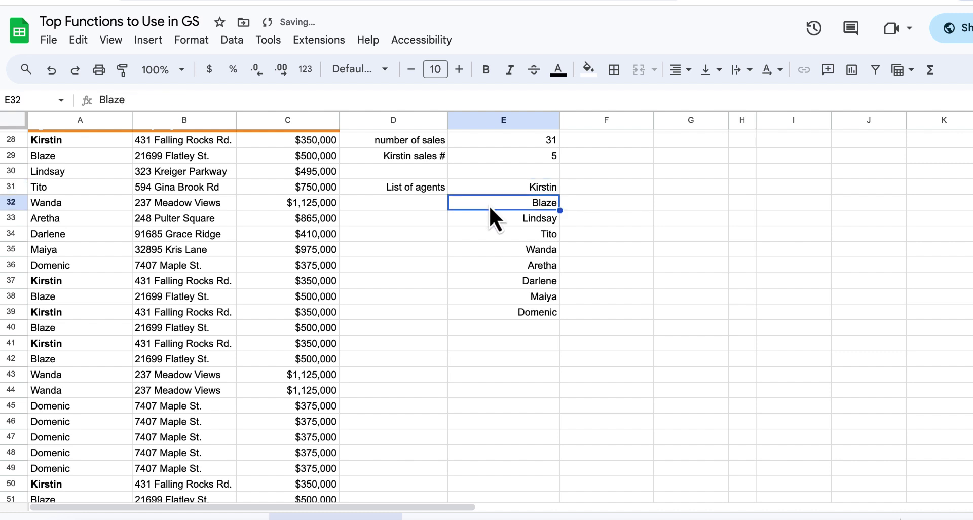
click(489, 224)
click(493, 247)
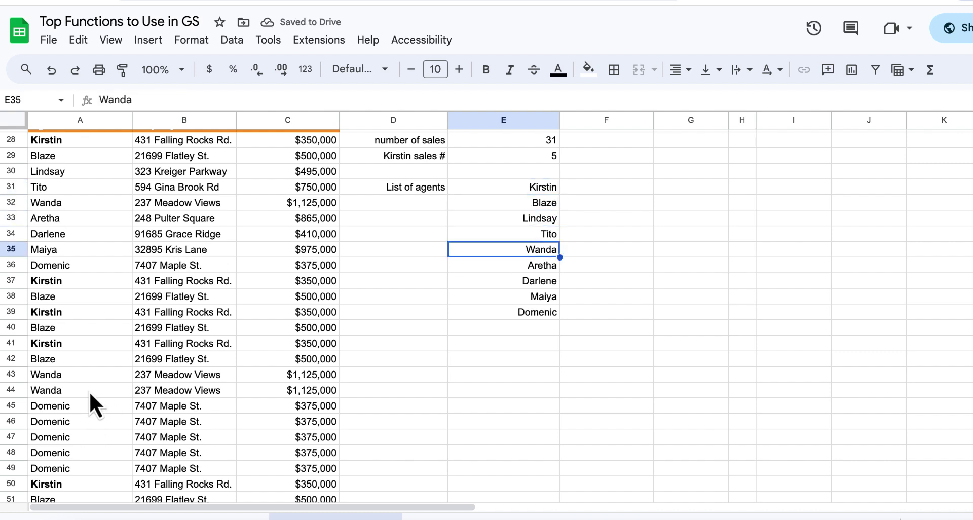
drag(83, 407, 82, 469)
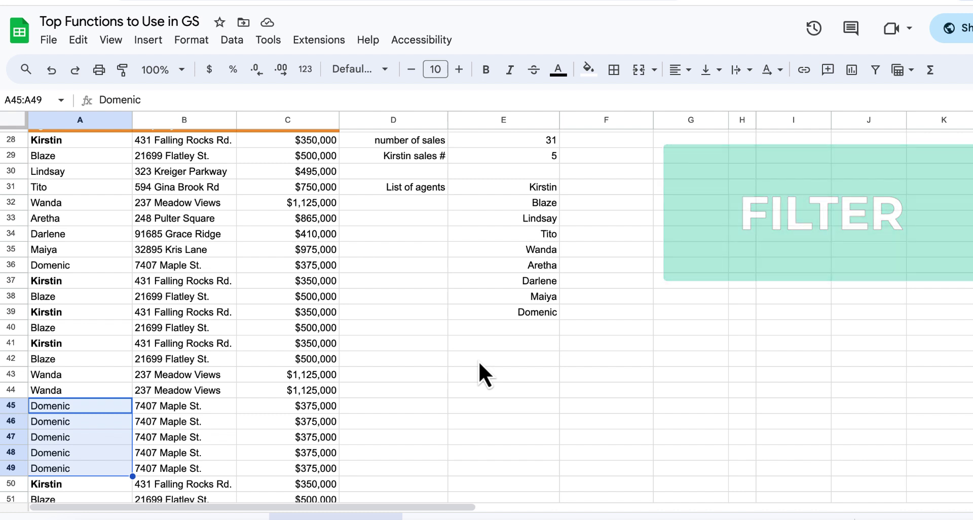
click(438, 409)
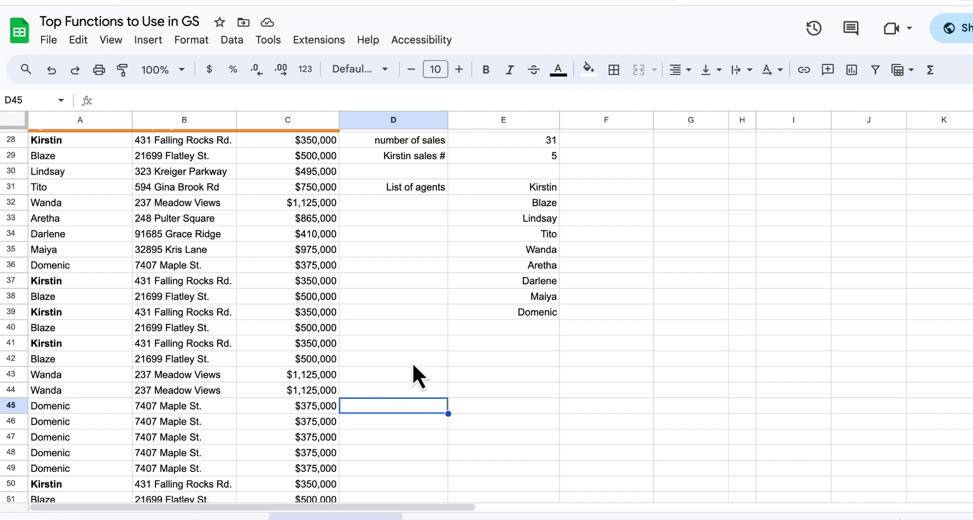
- In E41, start a FILTER formula with the agent names in A28:A58 as its range
click(472, 350)
text(=)
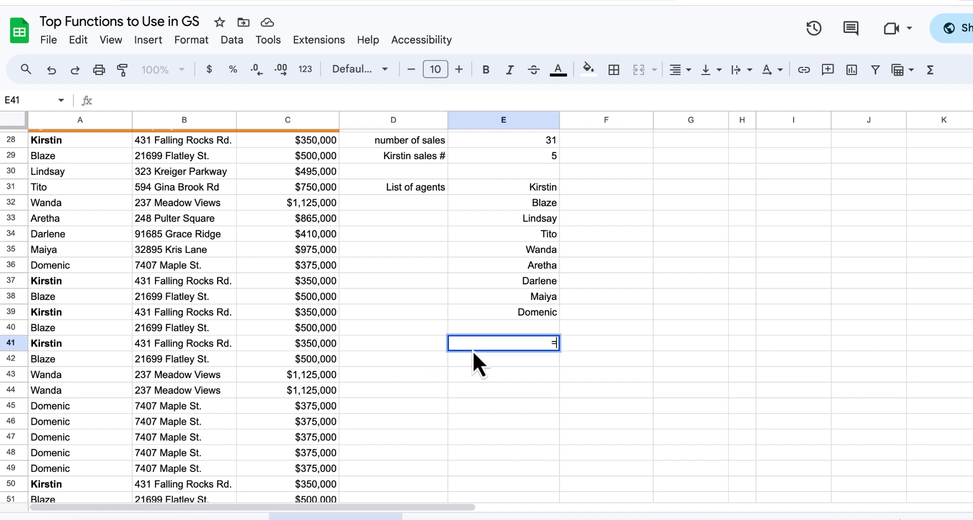
text(filyte)
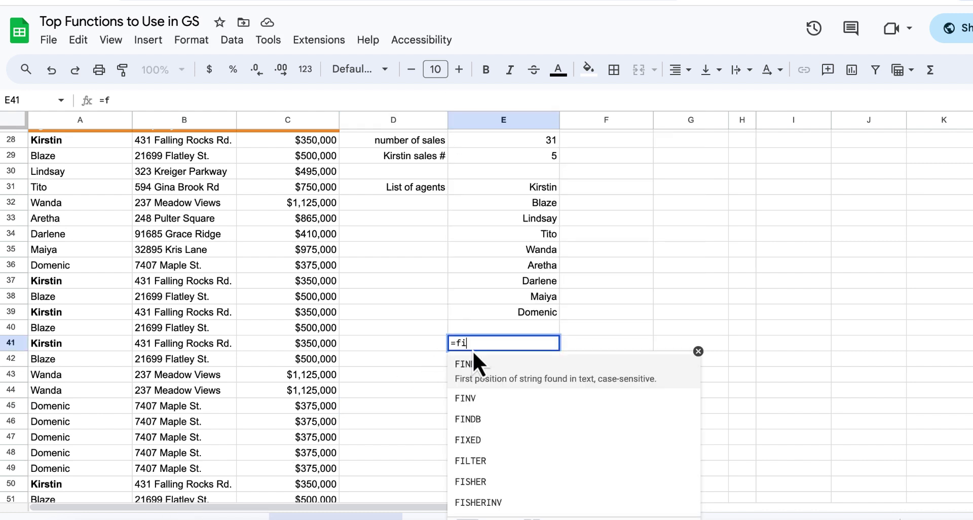
key(BackSpace)
key(BackSpace)
key(BackSpace)
text(ter)
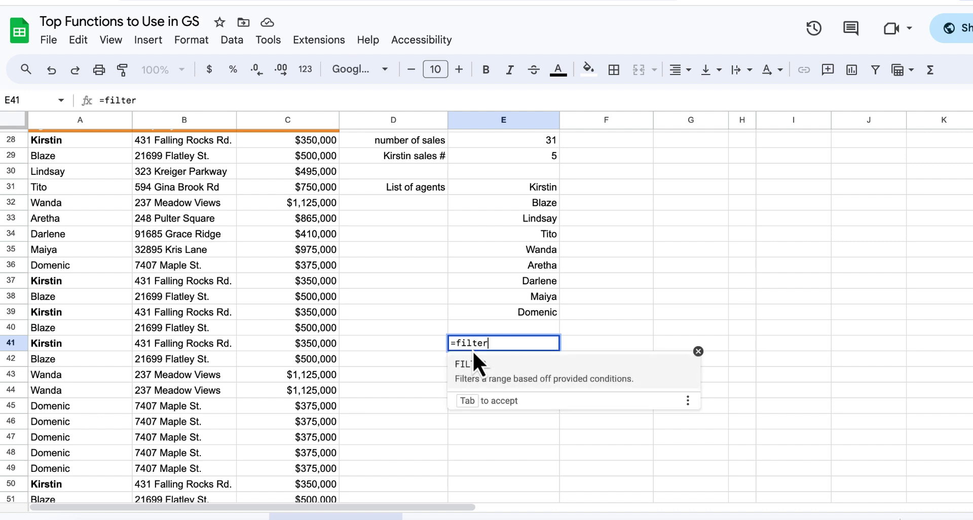
key(Tab)
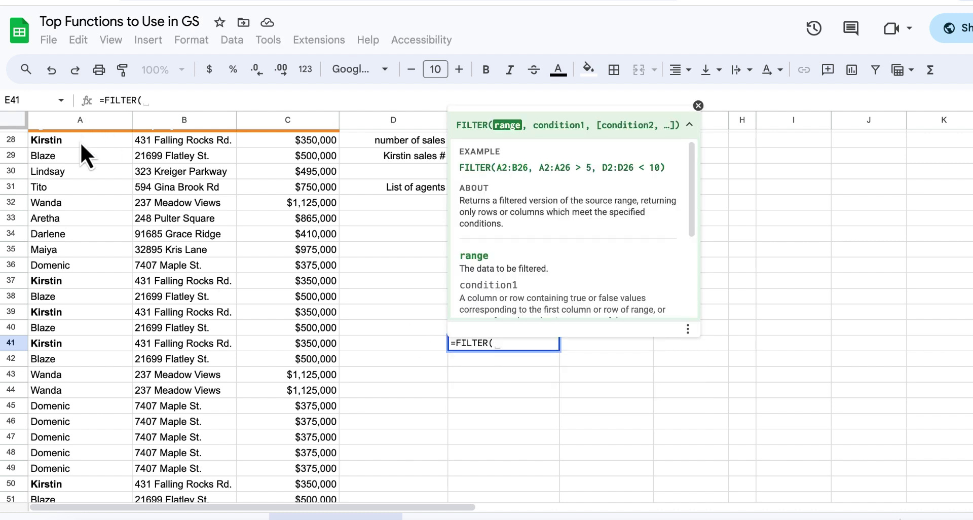
drag(80, 143, 87, 487)
scroll(72, 405, down, 1)
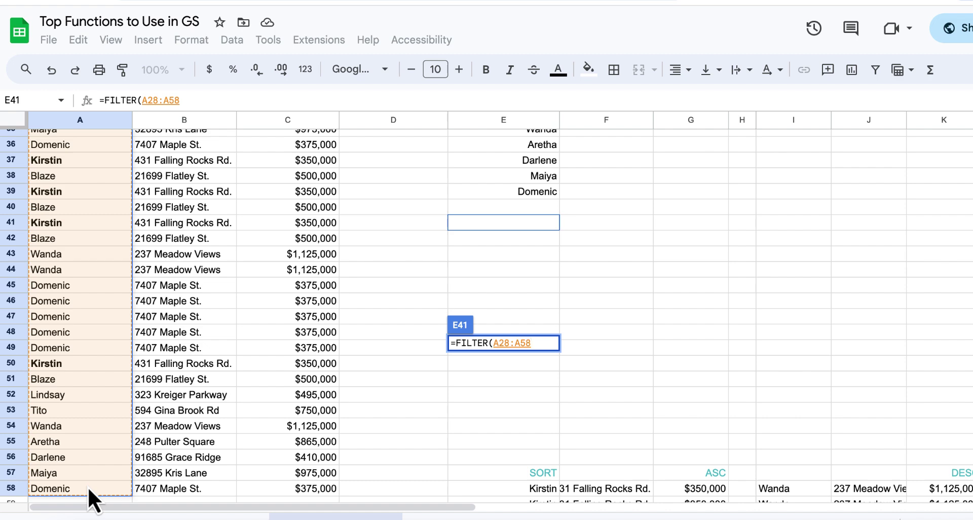
text(,)
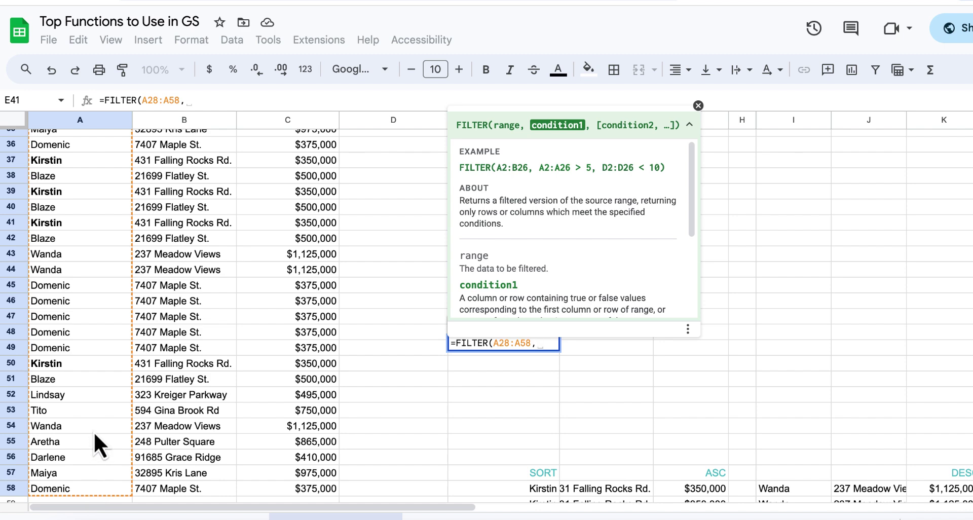
- Complete the FILTER formula in E41 with the condition C28:C58 > 750000
scroll(166, 389, up, 3)
scroll(166, 390, up, 1)
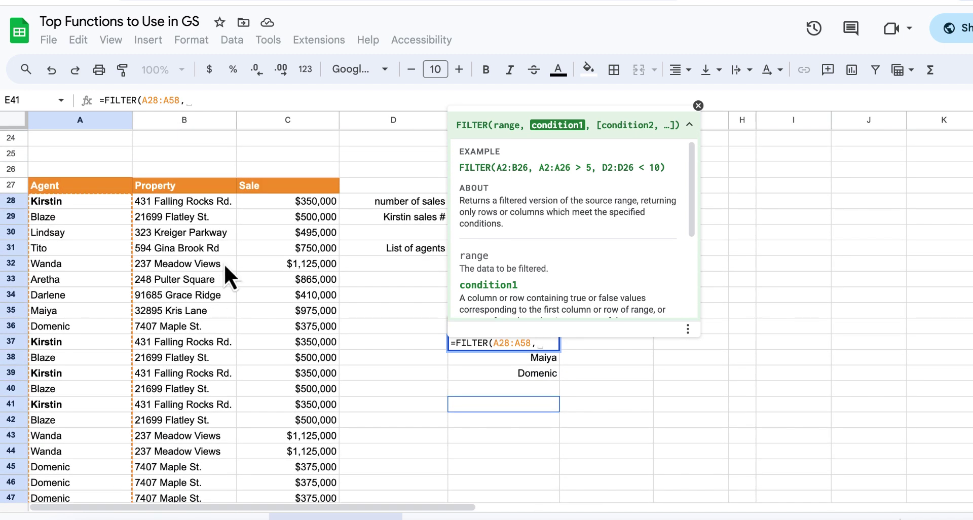
drag(268, 204, 290, 407)
scroll(278, 404, down, 1)
scroll(284, 436, down, 5)
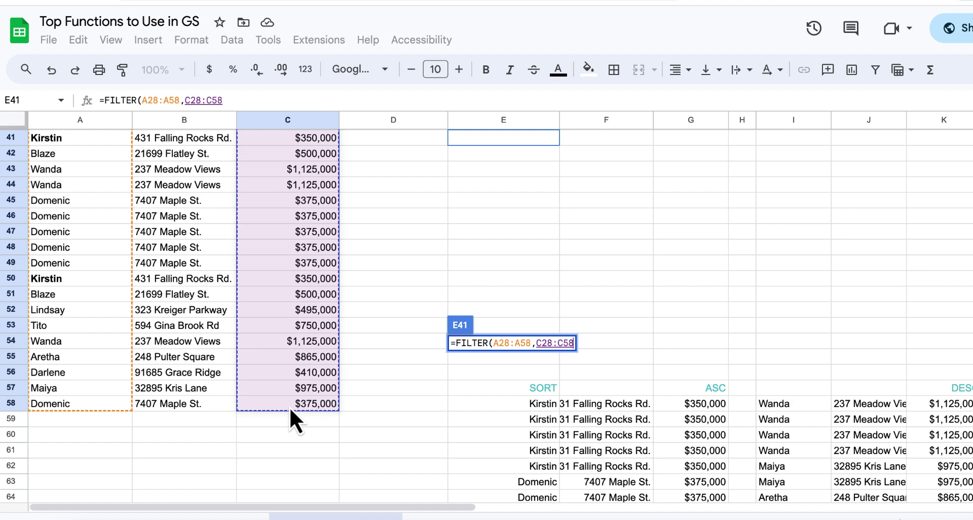
key(BackSpace)
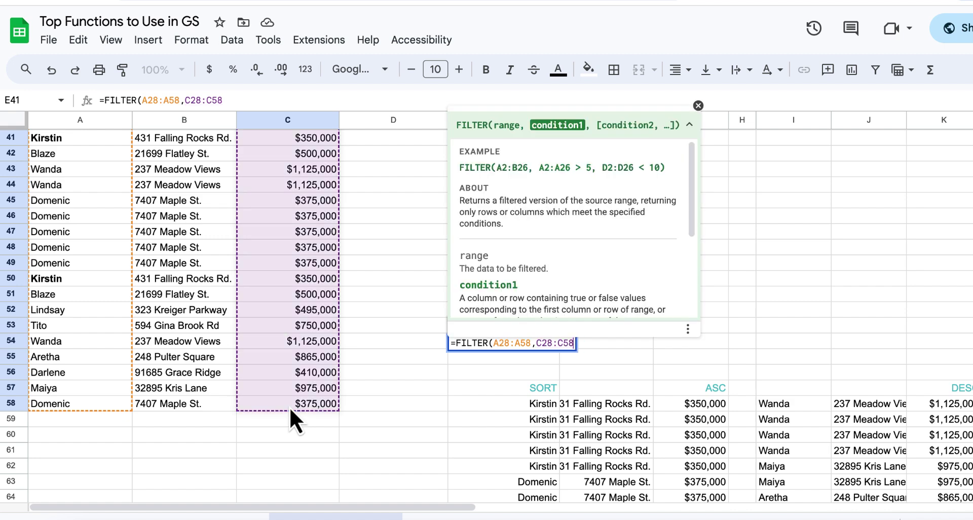
text(> 750,000)
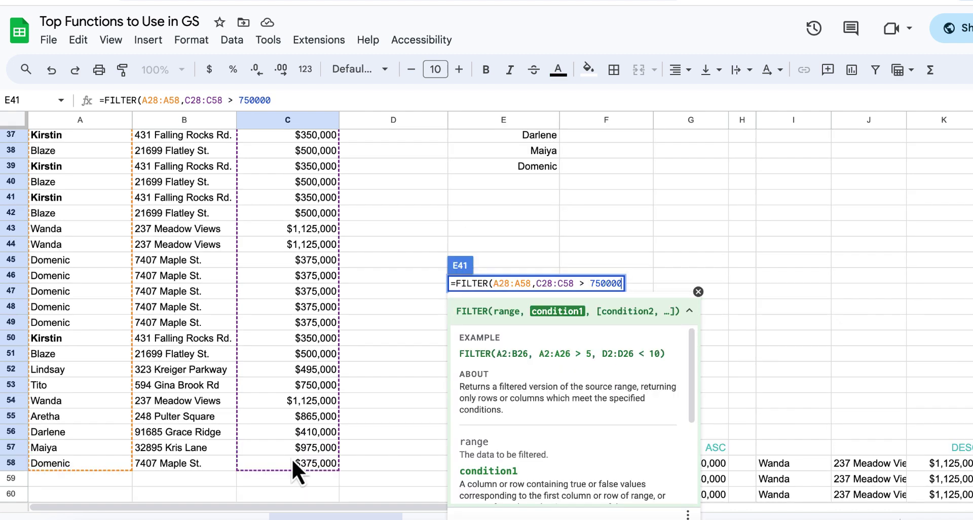
key(Return)
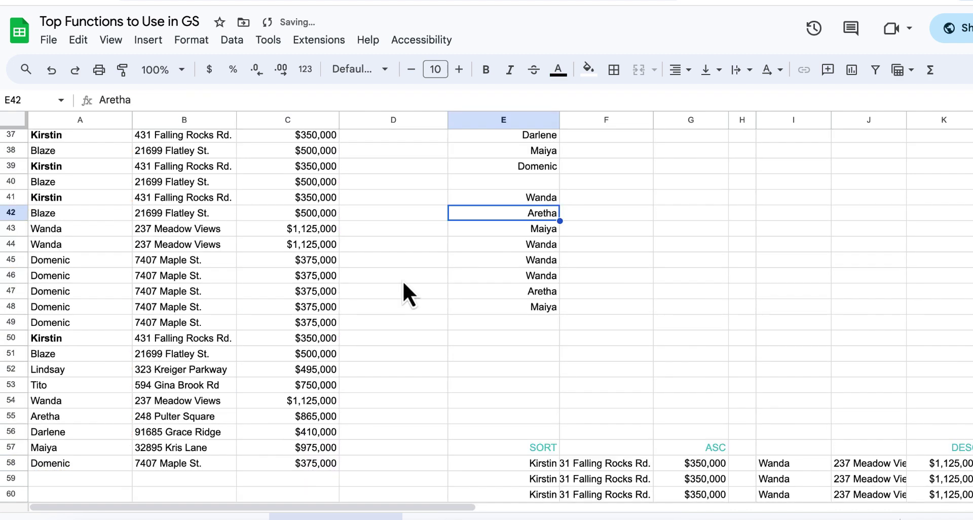
- Examine the filtered agent names in E41:E48 for repeated entries
drag(495, 247, 492, 310)
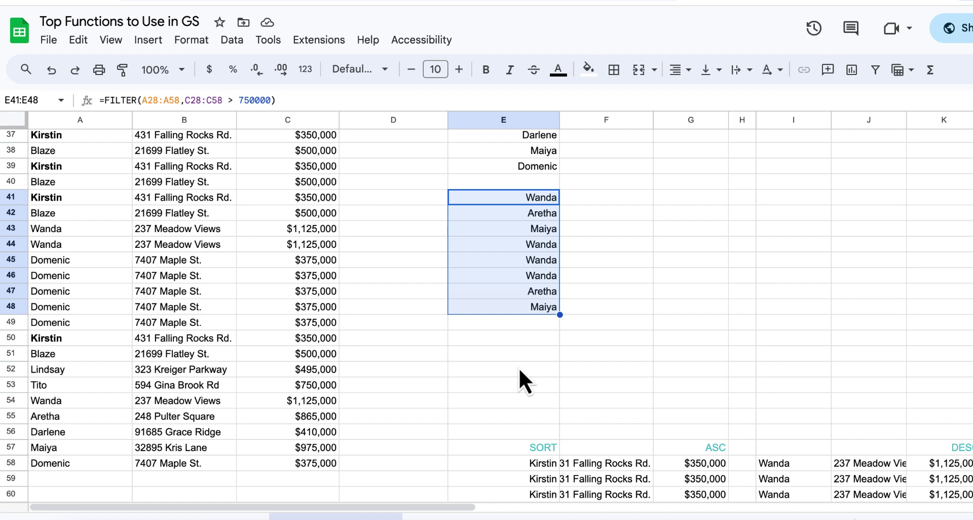
click(506, 372)
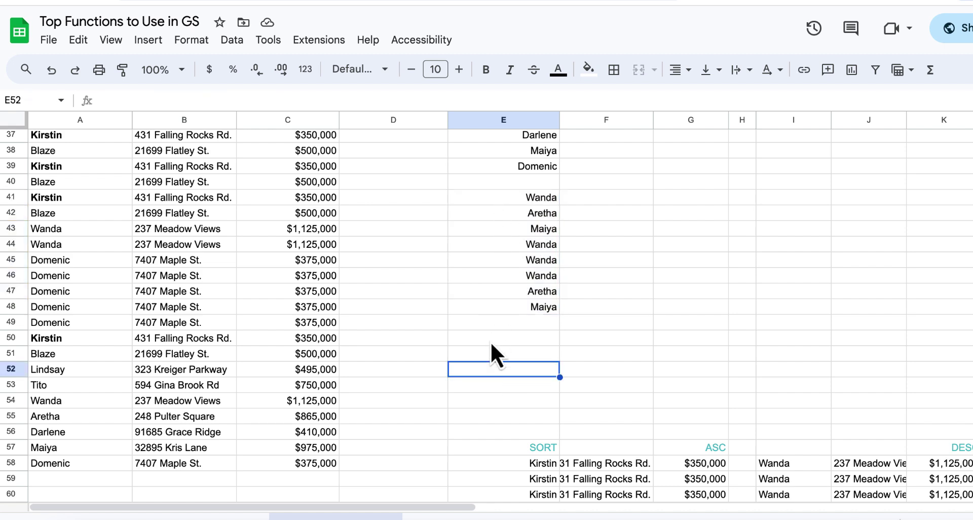
click(501, 199)
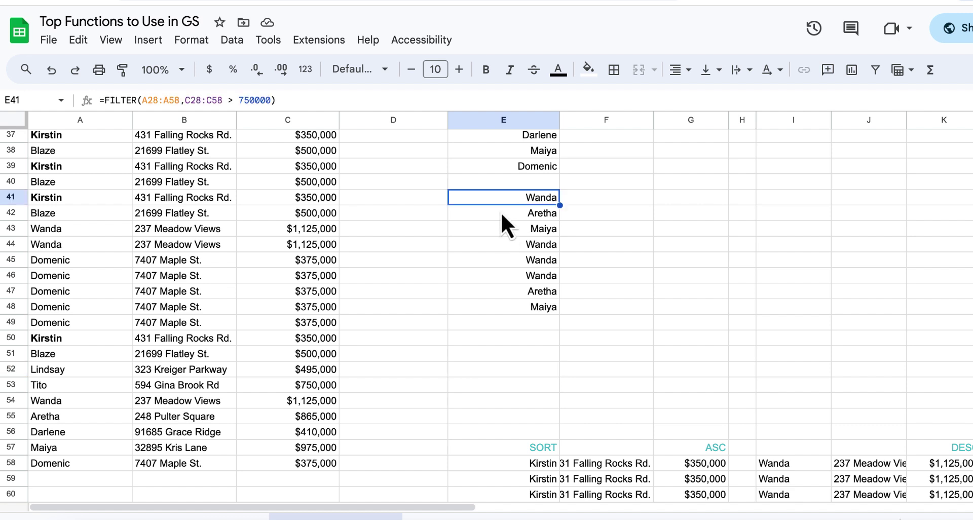
click(498, 249)
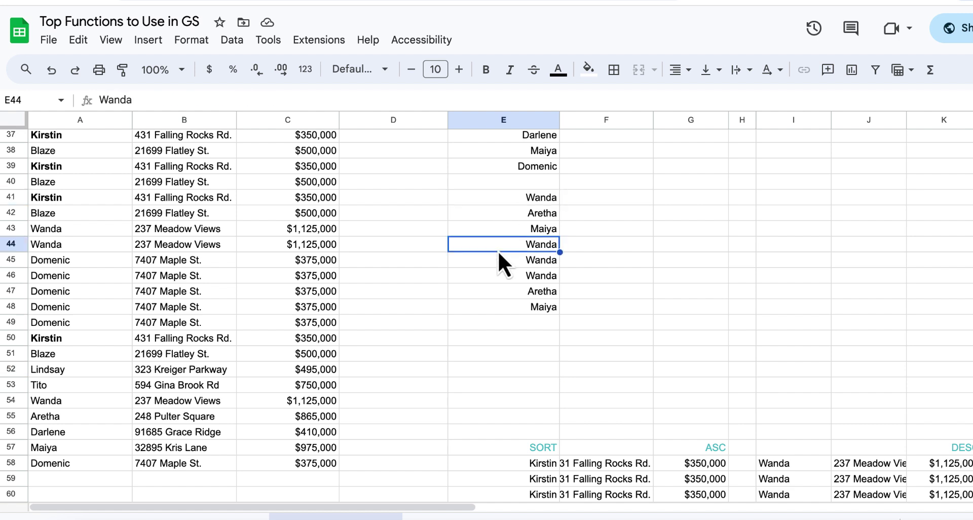
click(500, 264)
click(500, 279)
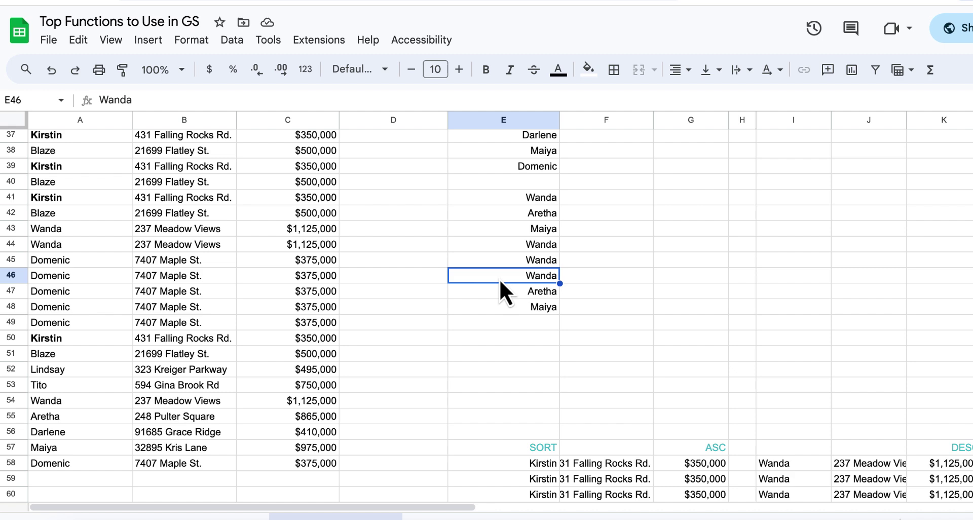
click(519, 215)
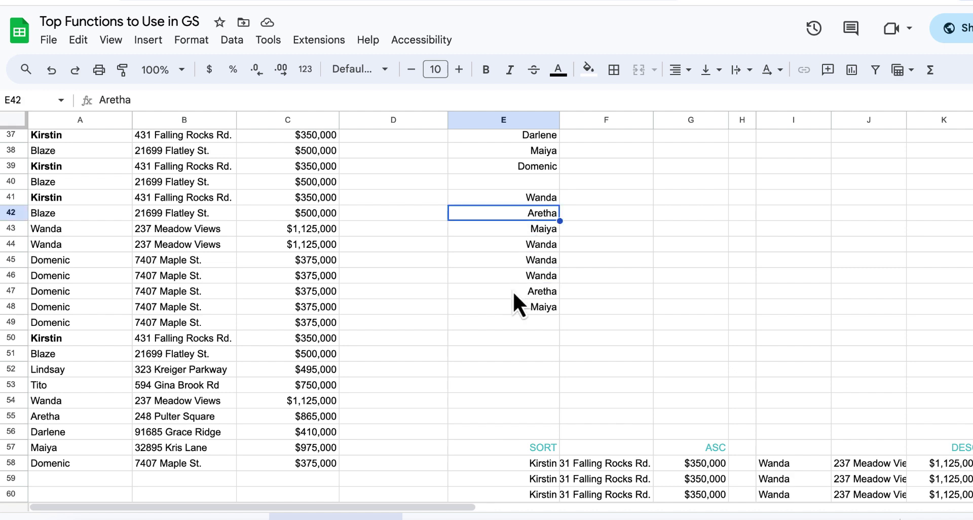
click(513, 292)
click(523, 233)
click(522, 308)
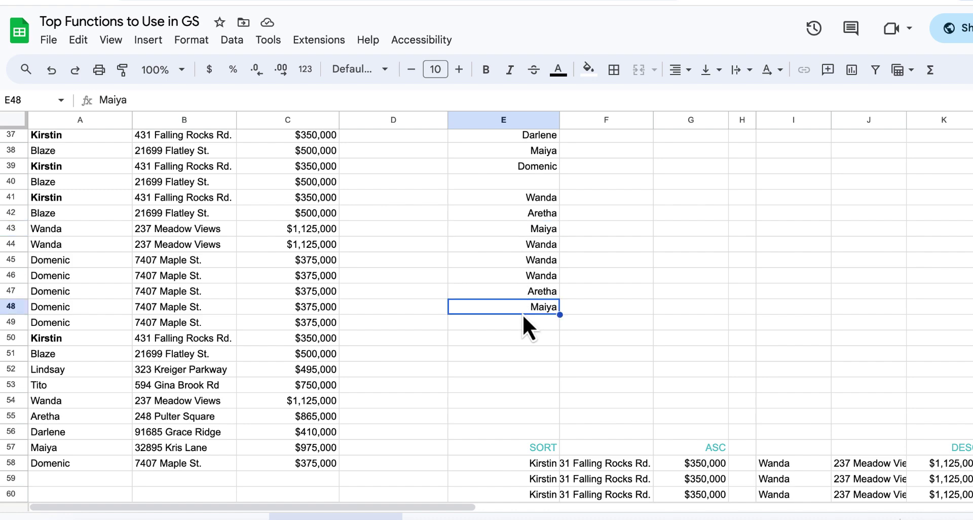
- Compare the filtered names with the unique agent list above, checking the repeated name in E41 and E44:E46
scroll(527, 286, up, 3)
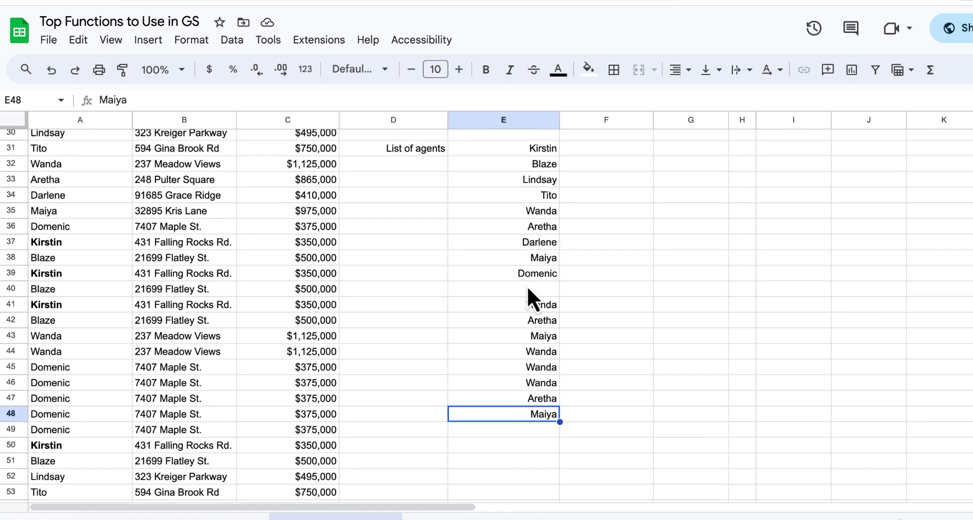
scroll(527, 284, up, 2)
scroll(527, 285, down, 2)
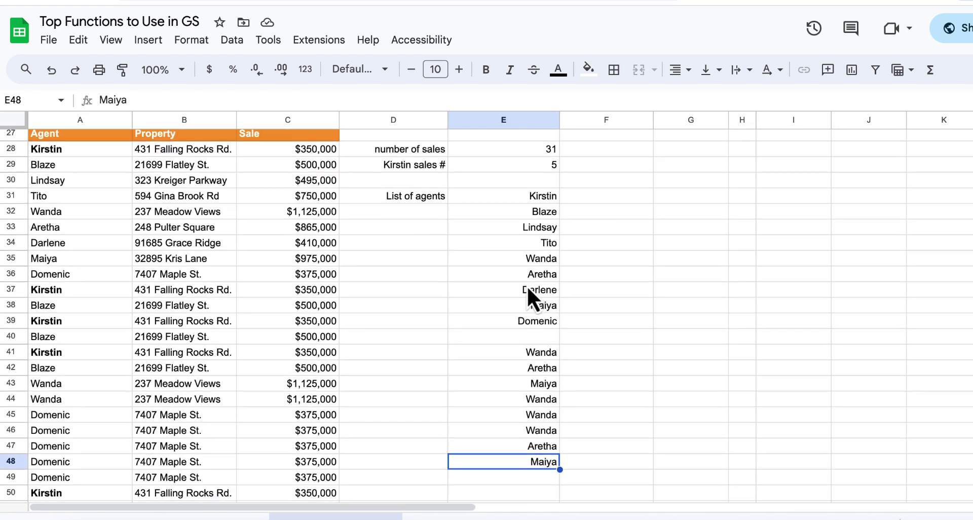
scroll(527, 289, down, 2)
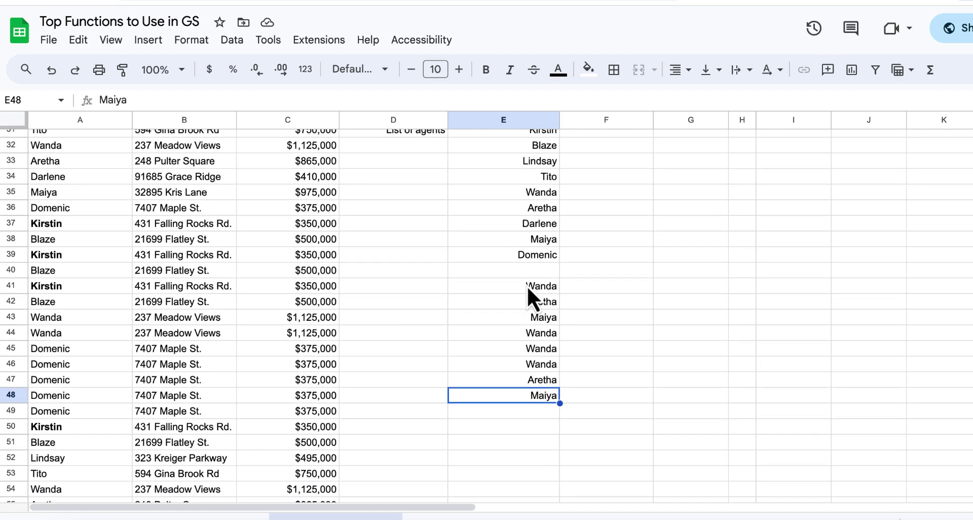
click(517, 282)
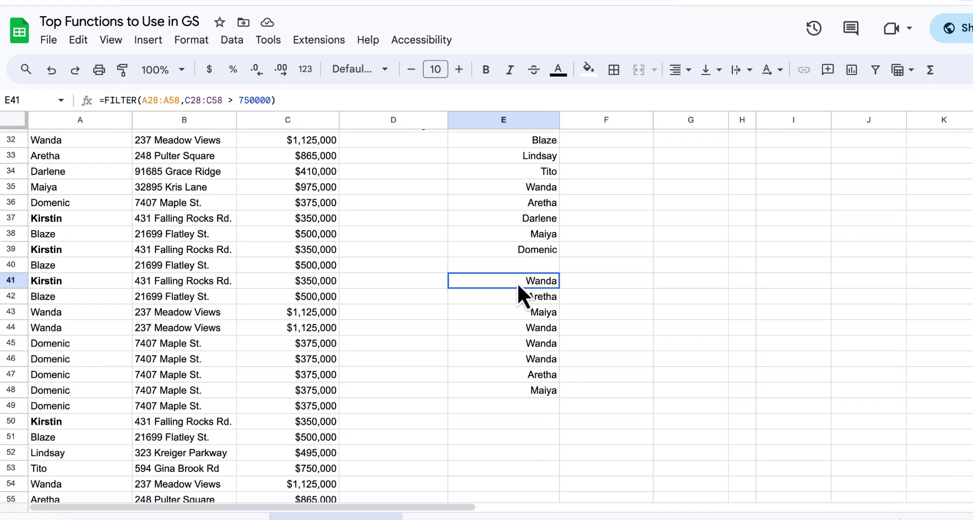
click(516, 325)
click(517, 359)
click(516, 348)
click(516, 333)
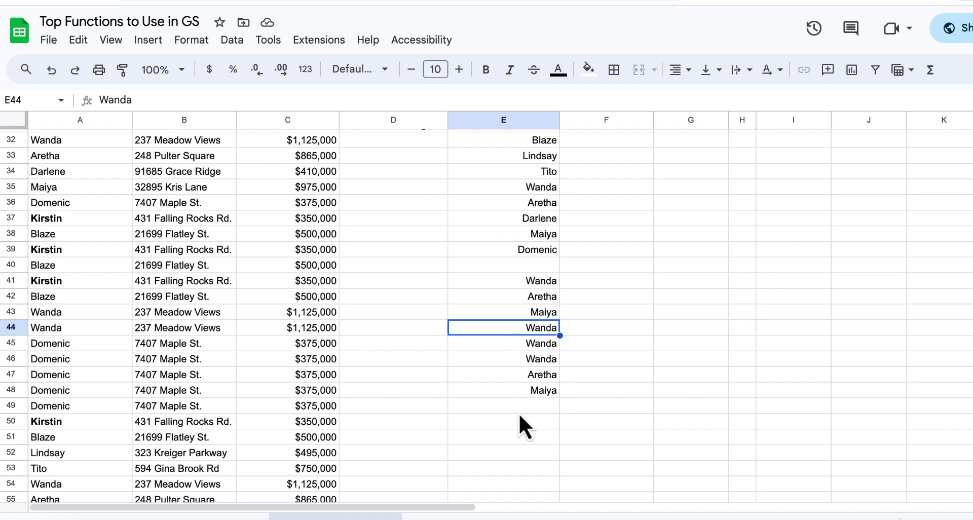
- In E50, start another FILTER formula with A28:A58 as its range
scroll(518, 413, down, 1)
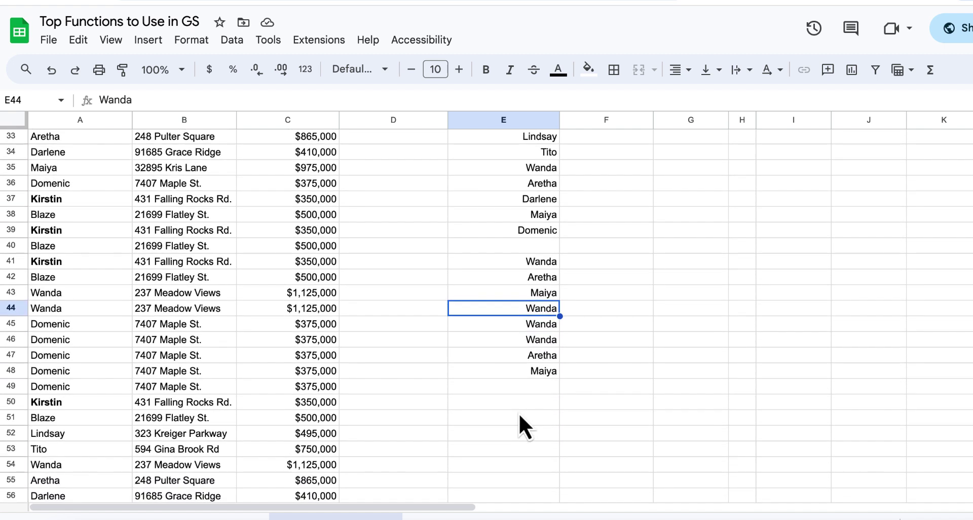
click(472, 406)
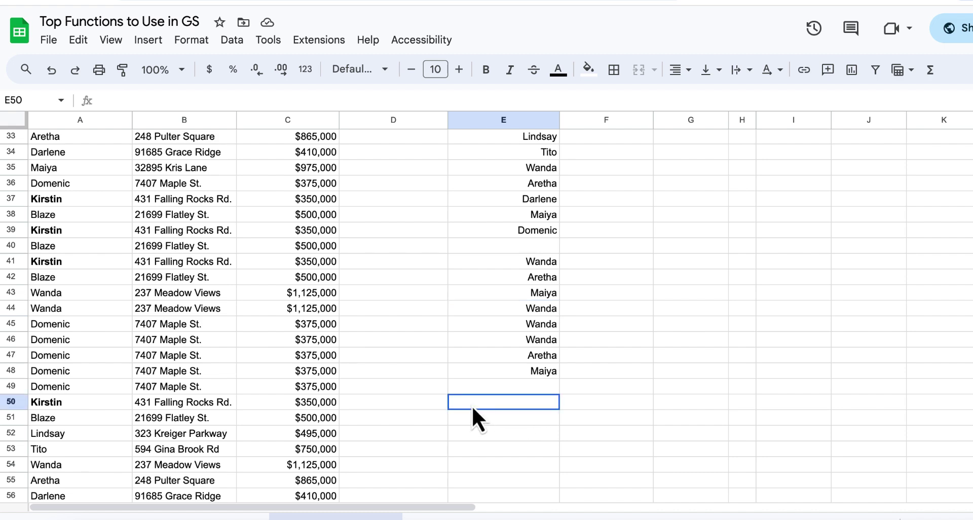
text(=)
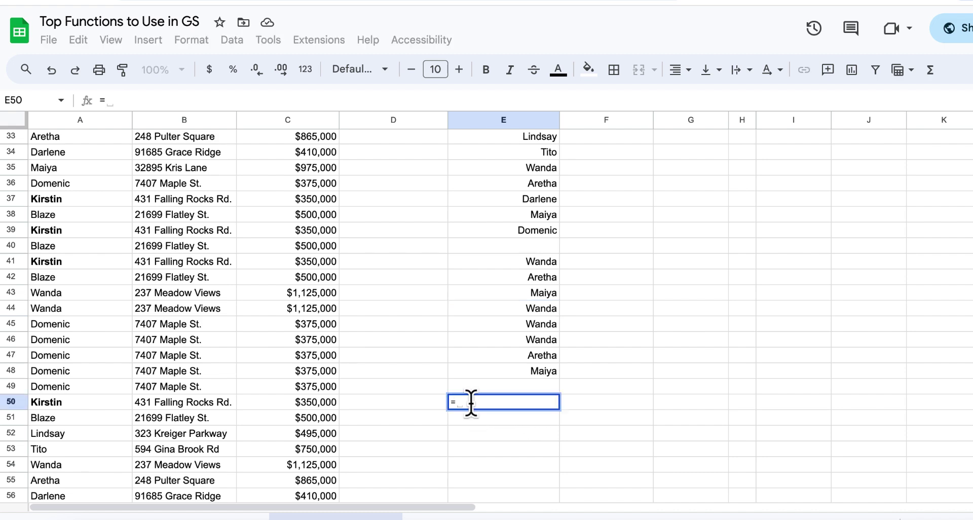
text(filter)
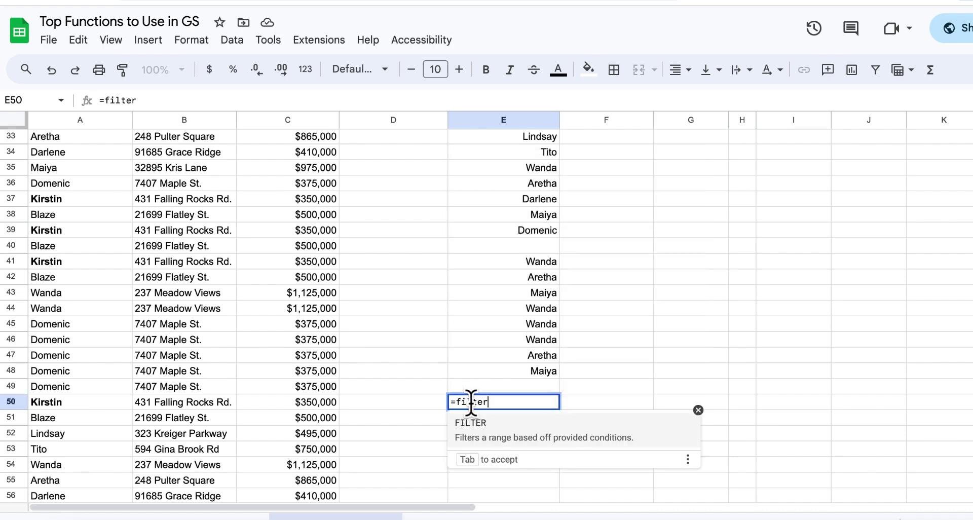
text(())
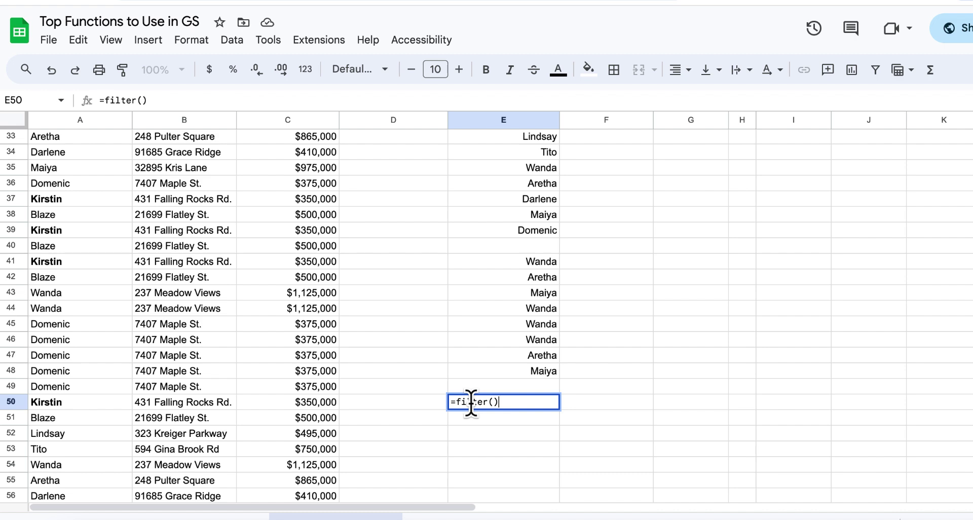
key(Left)
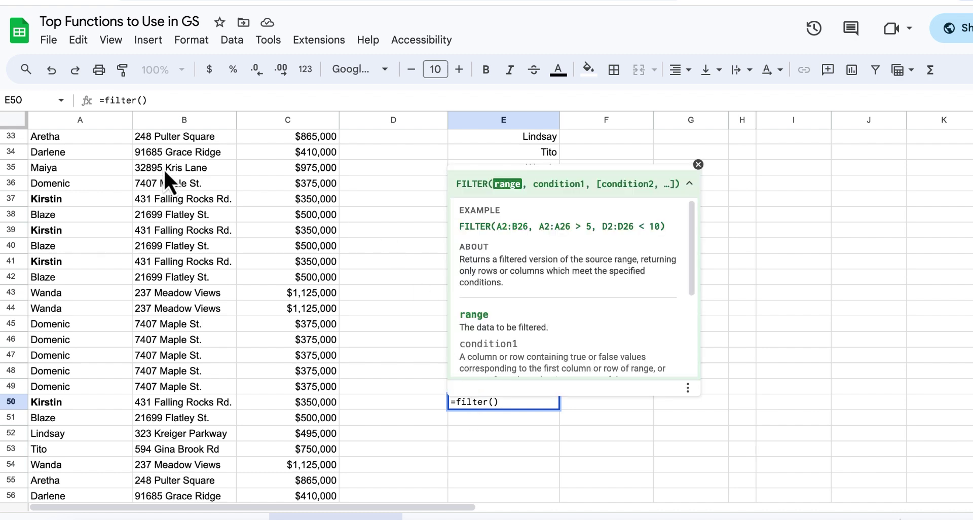
scroll(95, 185, up, 2)
drag(95, 185, 110, 474)
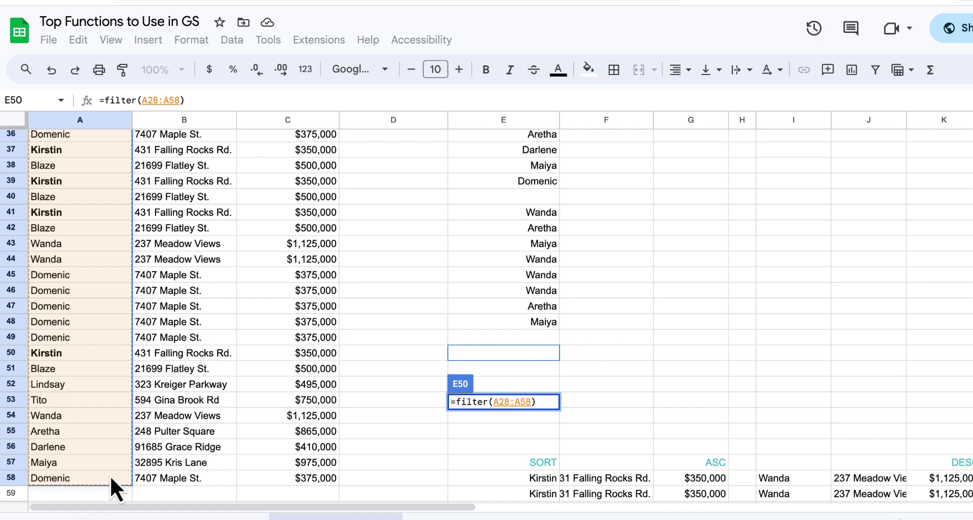
text(,)
- Add the condition C28:C58 >750000 to the FILTER formula in E50
scroll(236, 290, up, 5)
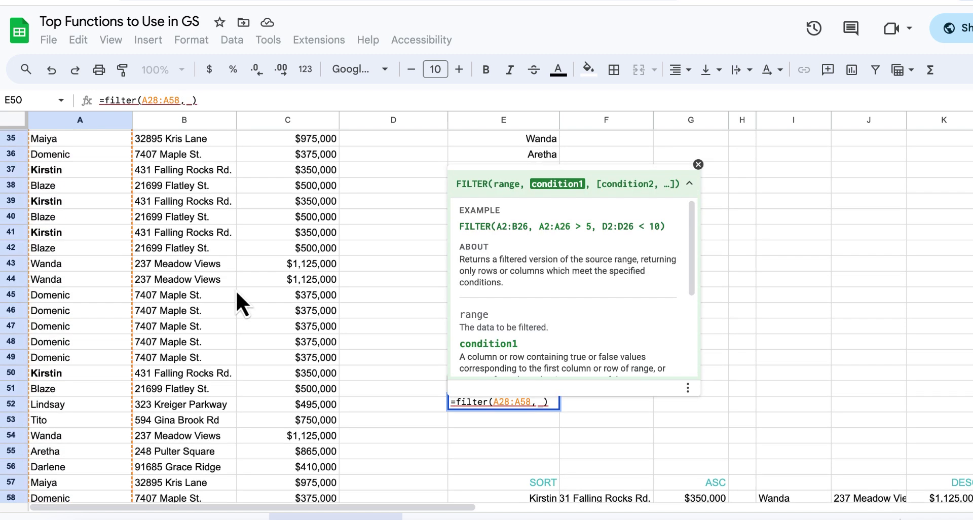
scroll(303, 151, right, 1)
drag(293, 149, 317, 460)
text(>)
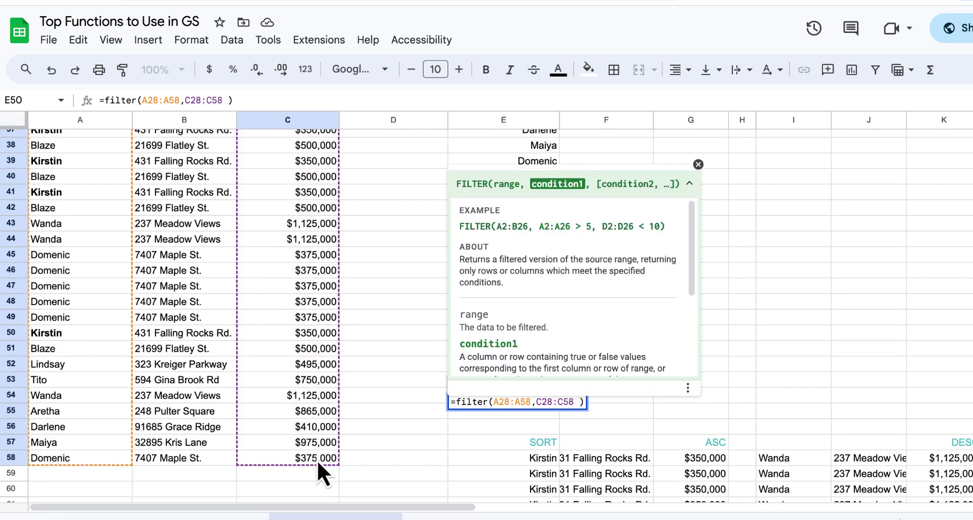
text(750000)
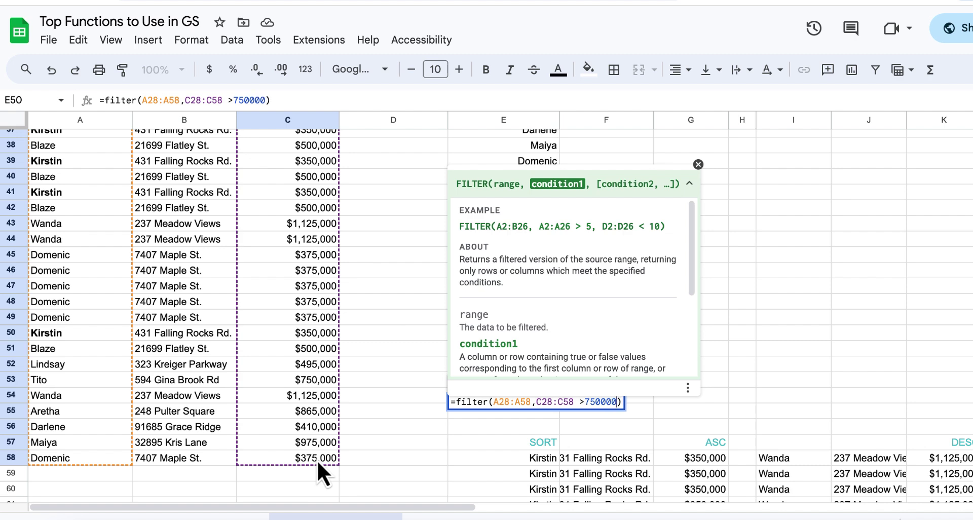
scroll(380, 356, right, 5)
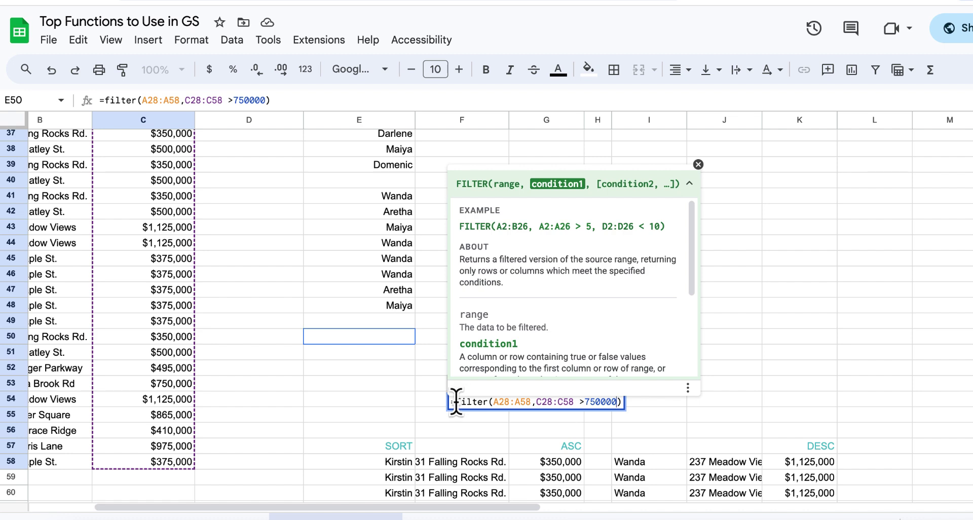
scroll(534, 429, right, 3)
scroll(535, 428, left, 4)
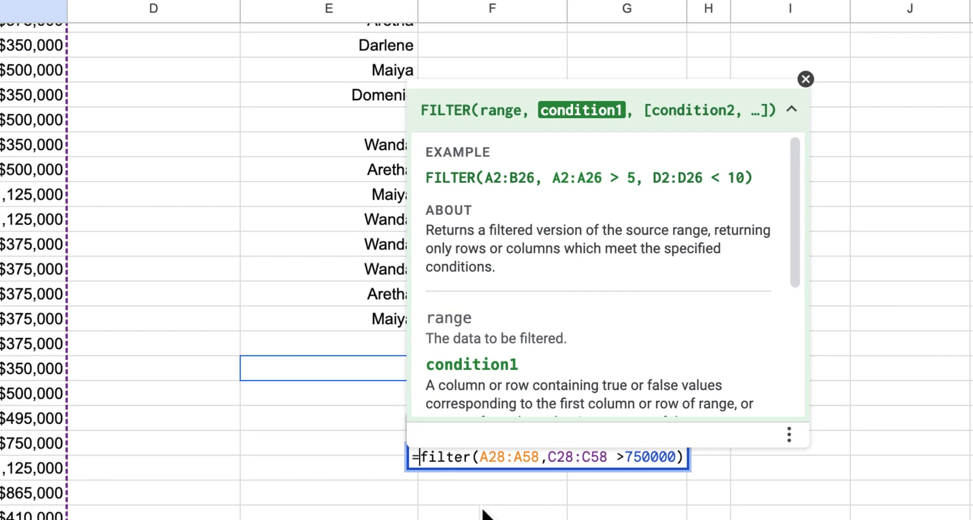
- Wrap the FILTER formula in E50 in a UNIQUE function to list each agent with sales above 750000 once
text(()
click(419, 457)
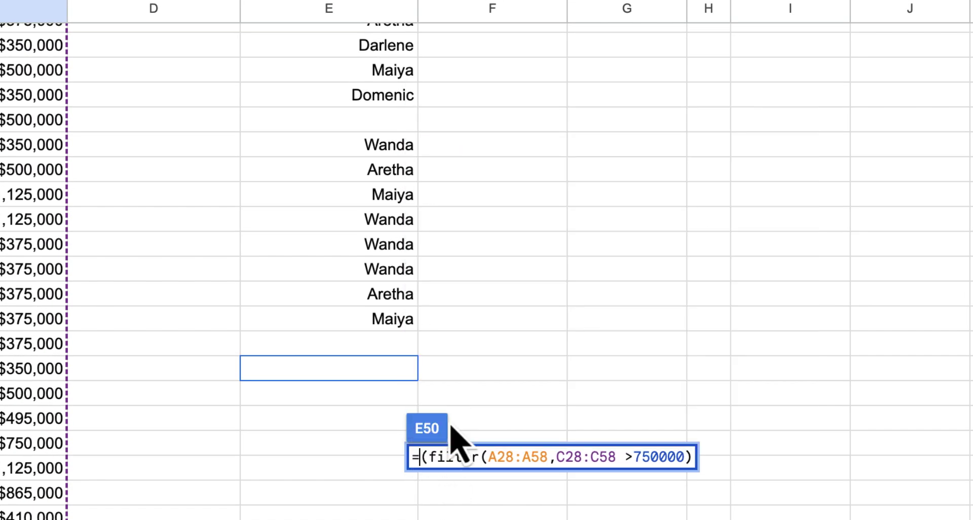
text(Uni)
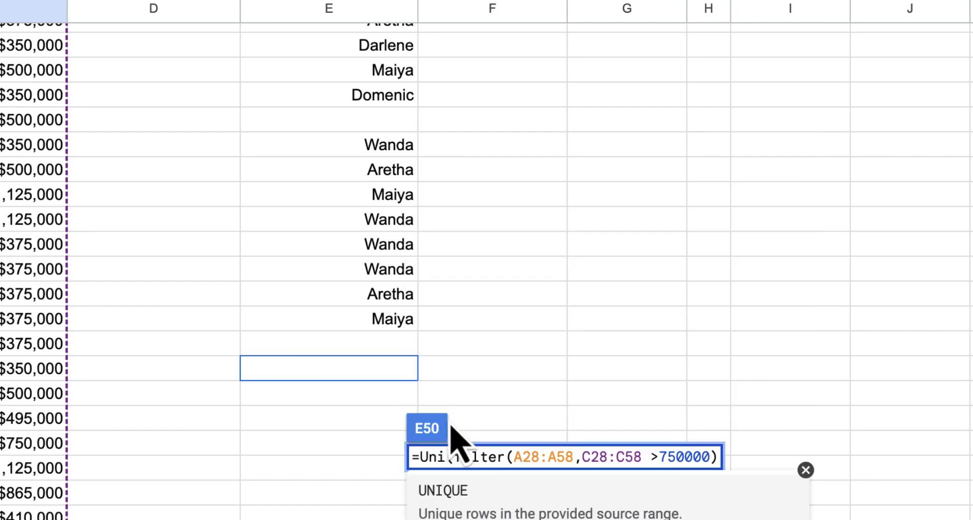
click(468, 489)
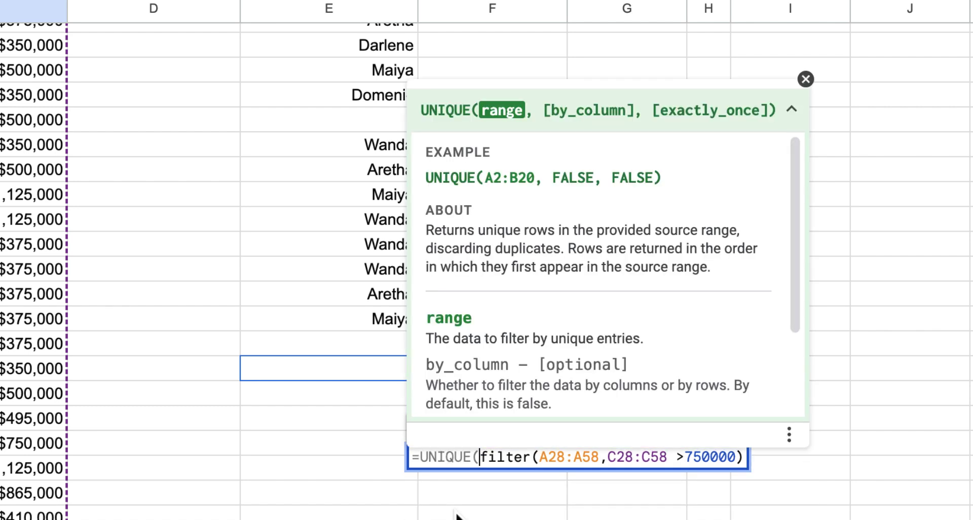
click(742, 457)
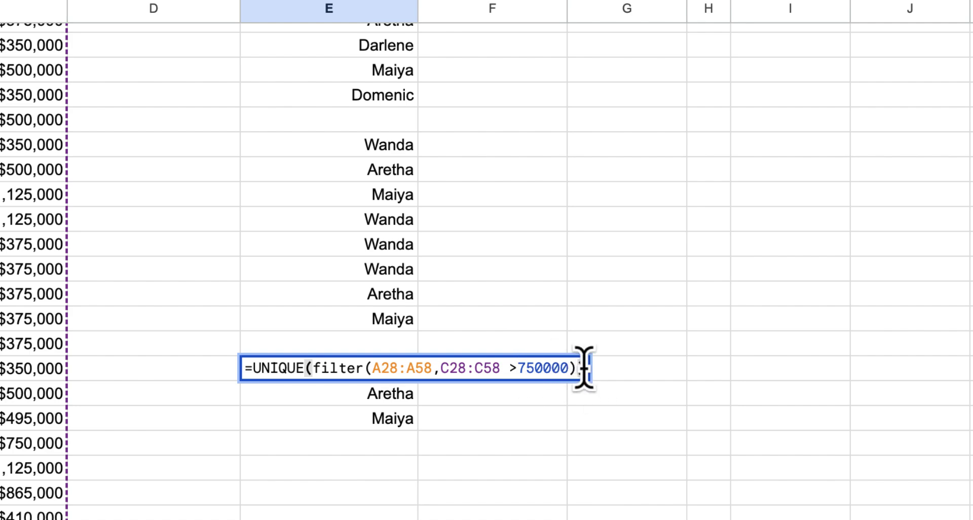
key(Return)
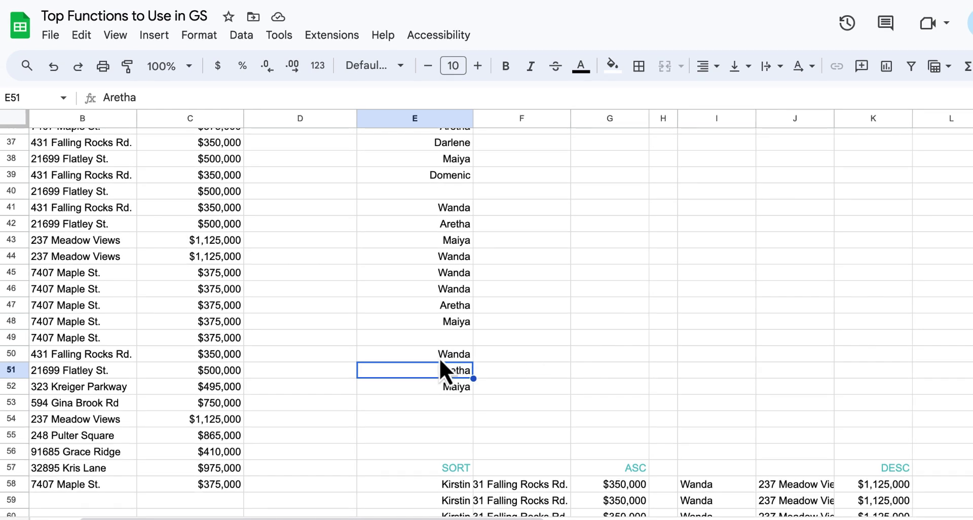
- Review the agent names in E50:E52, then compare the UNIQUE formula in E31 with the Agent column
drag(438, 359, 435, 388)
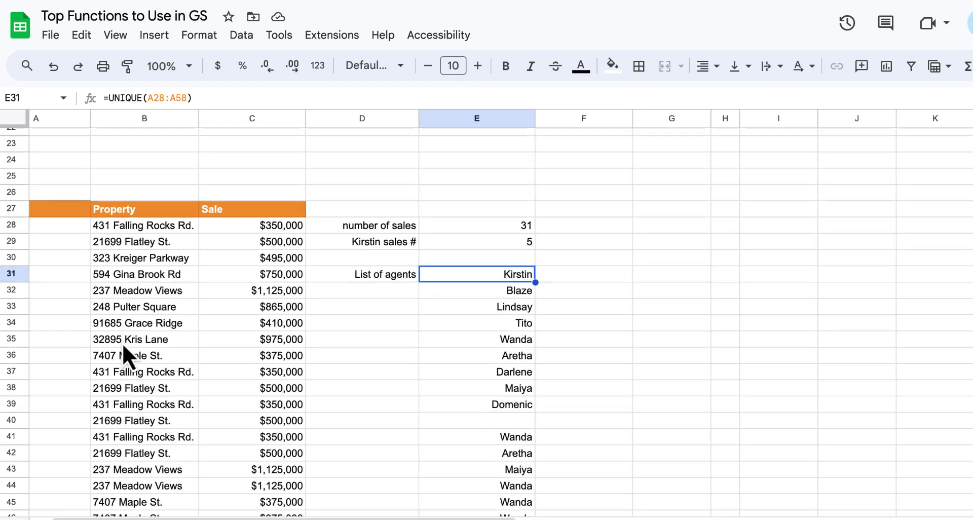
scroll(123, 343, left, 2)
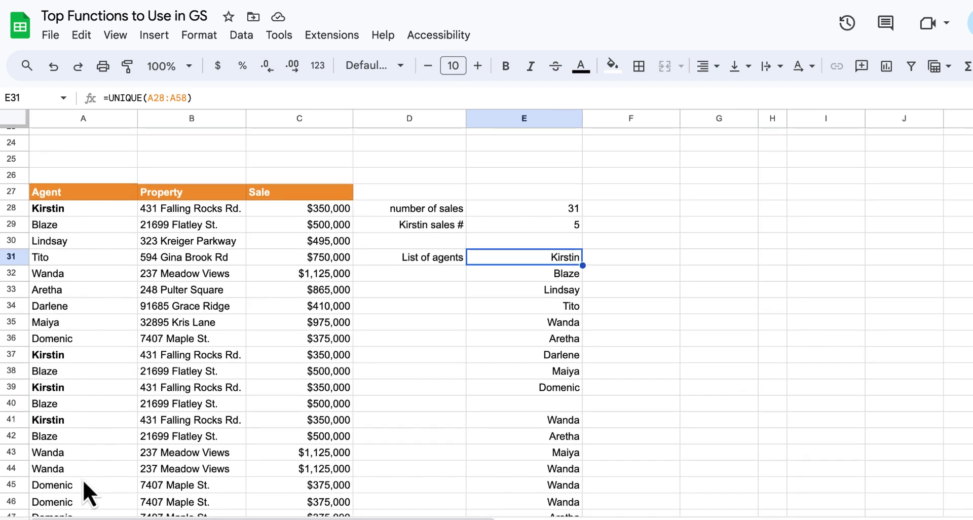
scroll(83, 479, down, 5)
scroll(83, 480, up, 4)
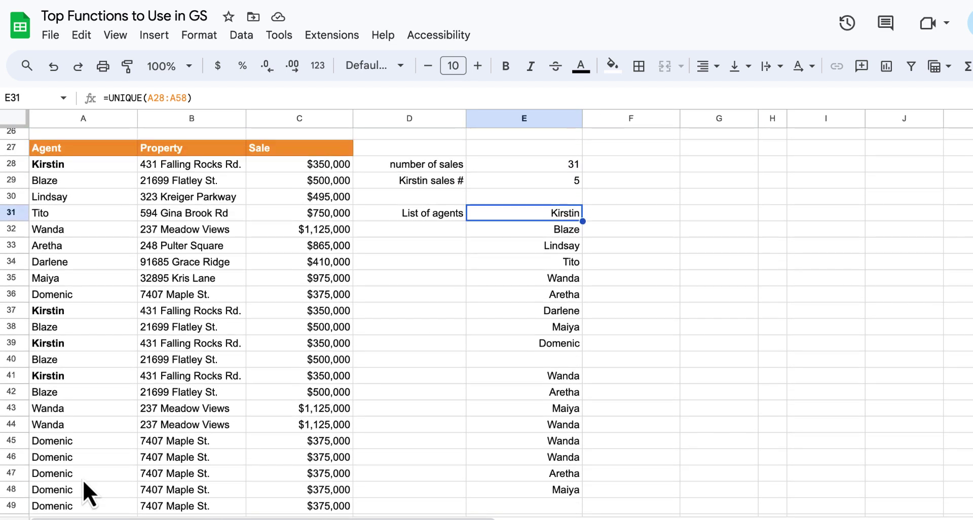
scroll(83, 480, up, 2)
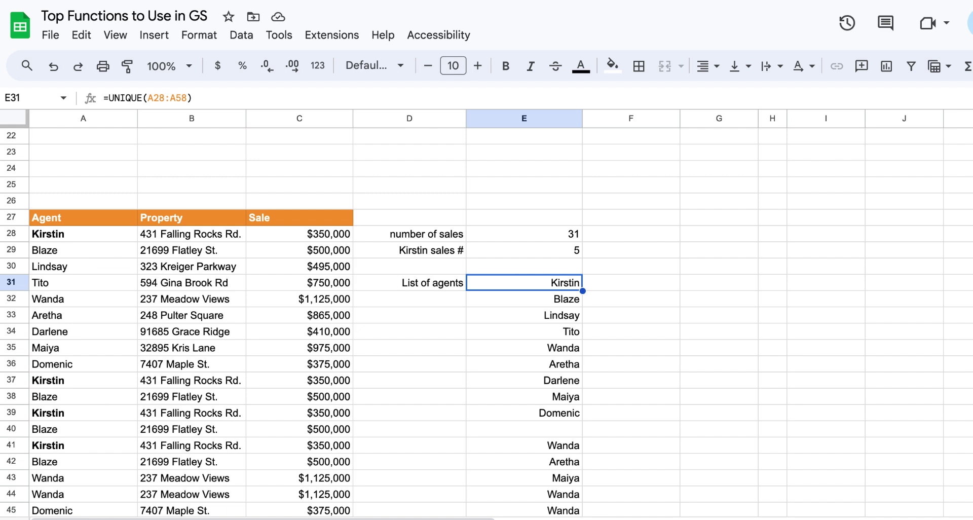
scroll(440, 469, down, 2)
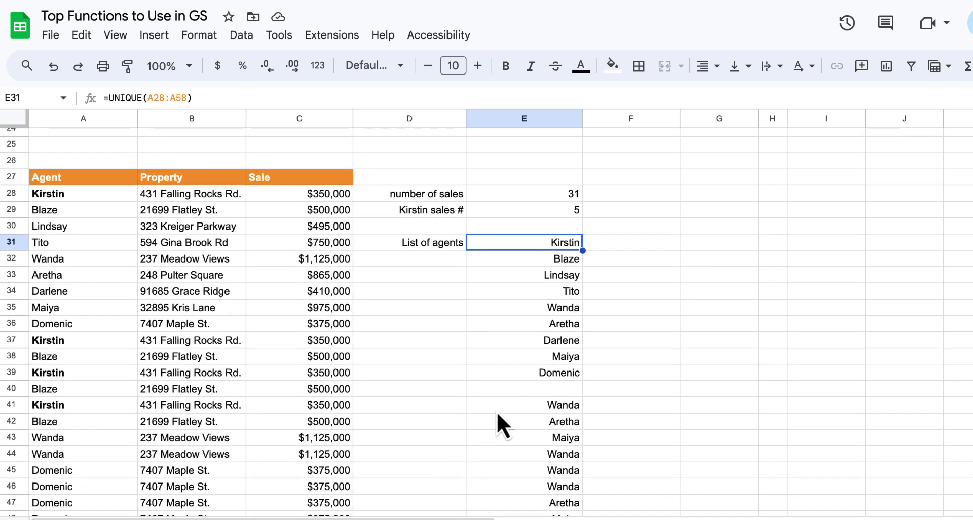
- Inspect the FILTER formula in E41 and compare its names with the Sale column and the deduplicated list in E50
click(496, 412)
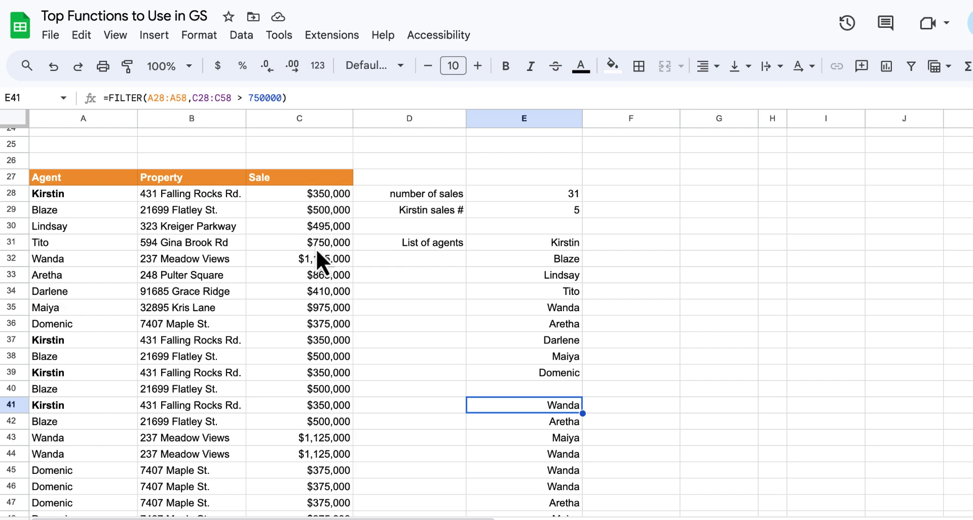
scroll(329, 341, down, 1)
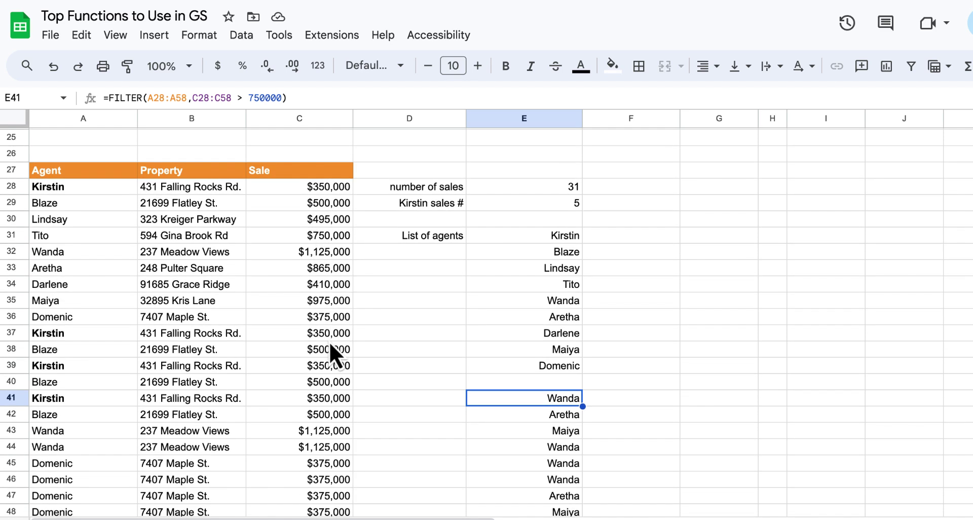
scroll(519, 394, down, 3)
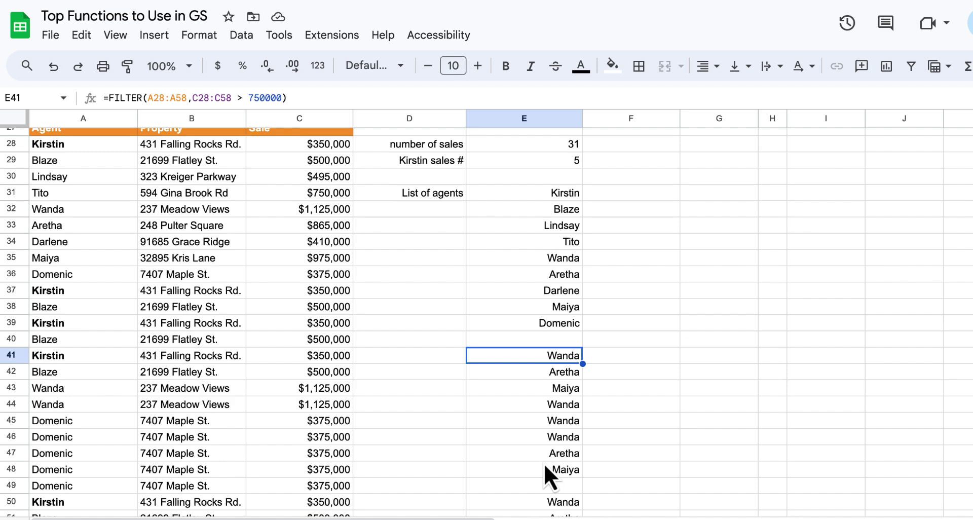
scroll(544, 465, down, 1)
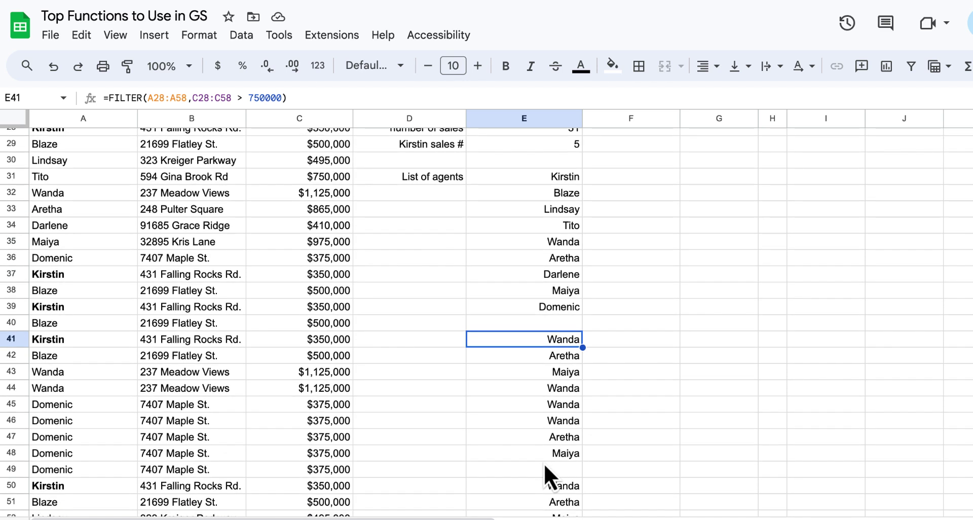
scroll(545, 466, down, 1)
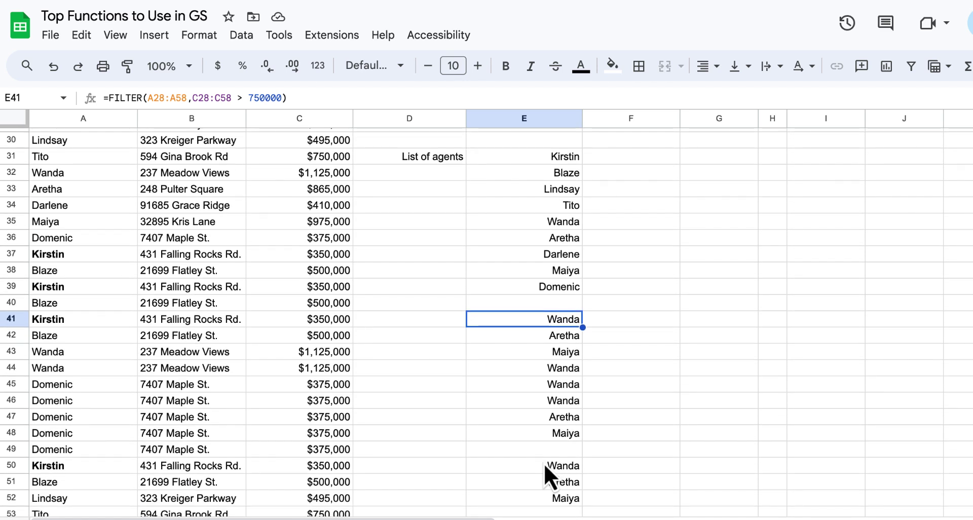
scroll(544, 463, down, 1)
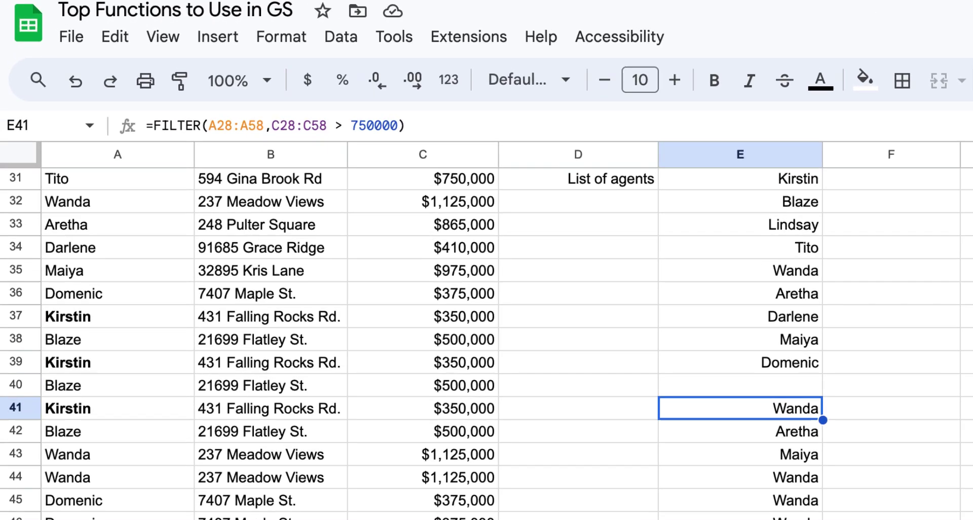
- Examine the complete nested UNIQUE and FILTER formula in E50, then leave the cell
scroll(574, 489, down, 1)
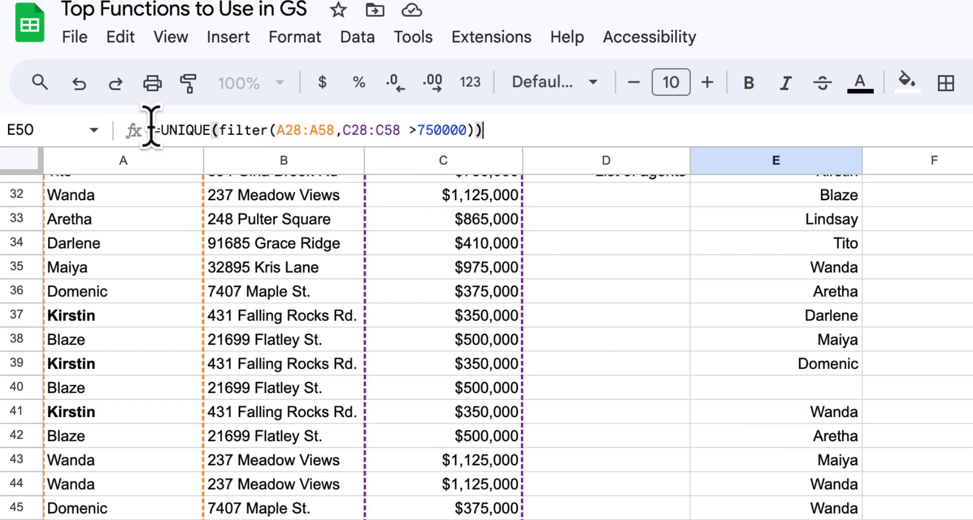
drag(151, 129, 524, 130)
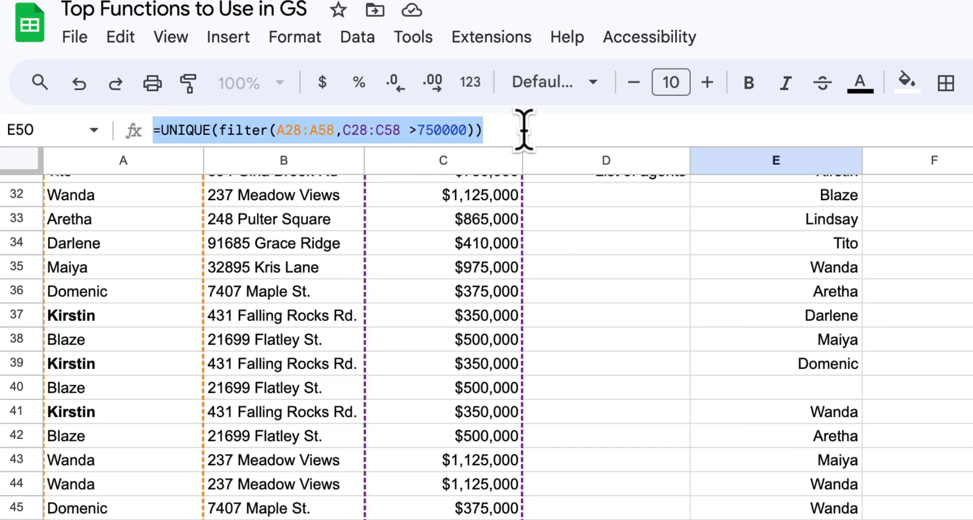
click(523, 130)
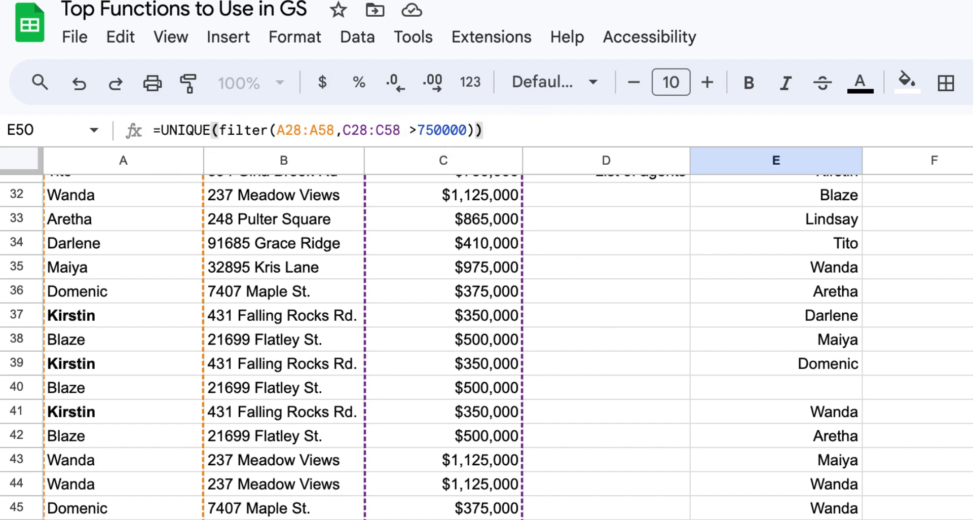
click(656, 502)
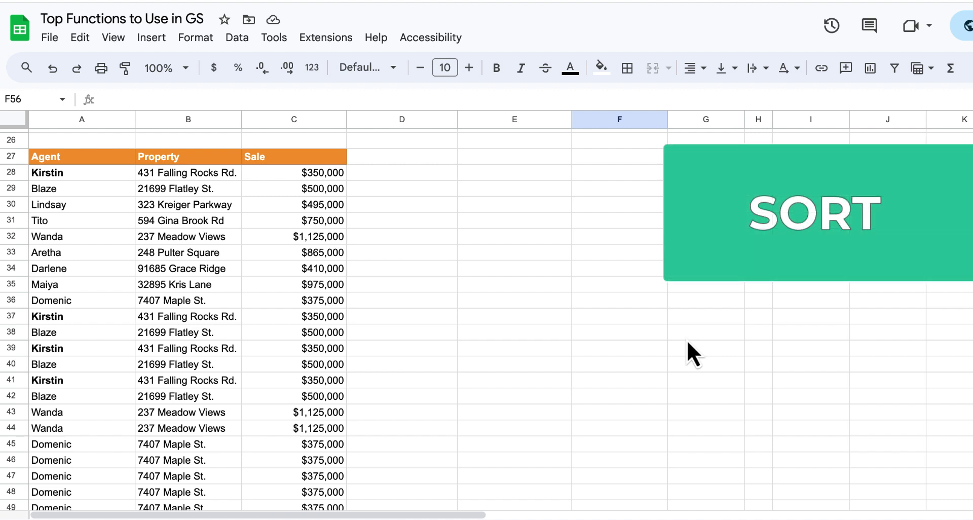
- Look through the Agent, Property and Sale table from row 27 down to see how its rows are ordered
scroll(632, 325, down, 1)
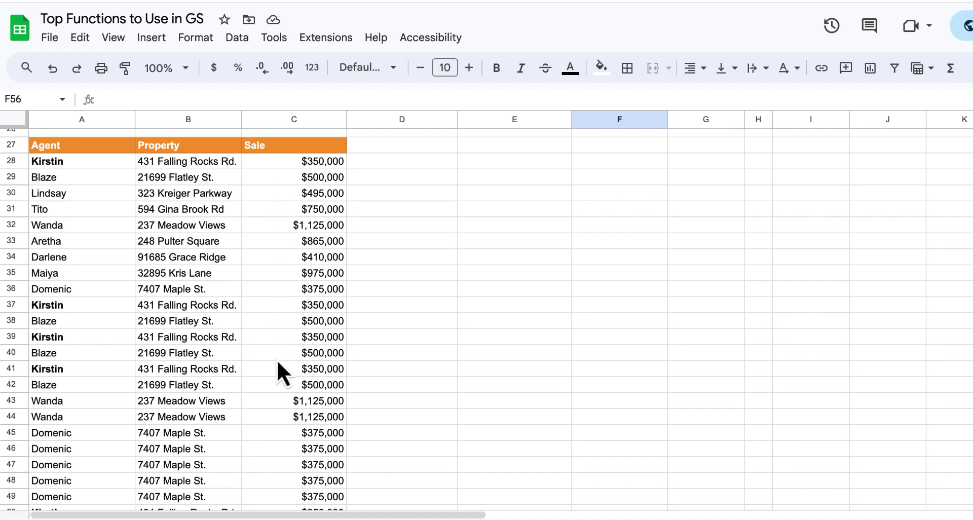
scroll(277, 360, down, 5)
scroll(277, 359, up, 2)
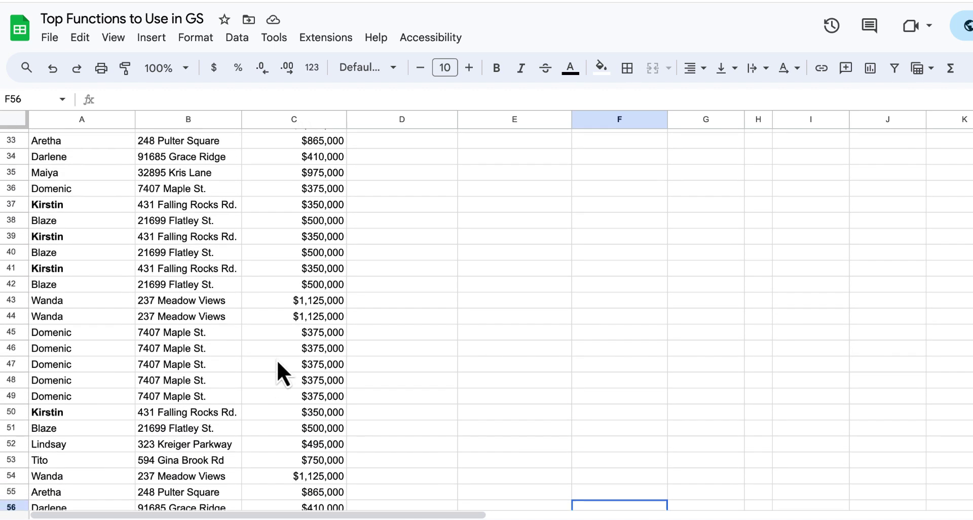
scroll(278, 360, up, 4)
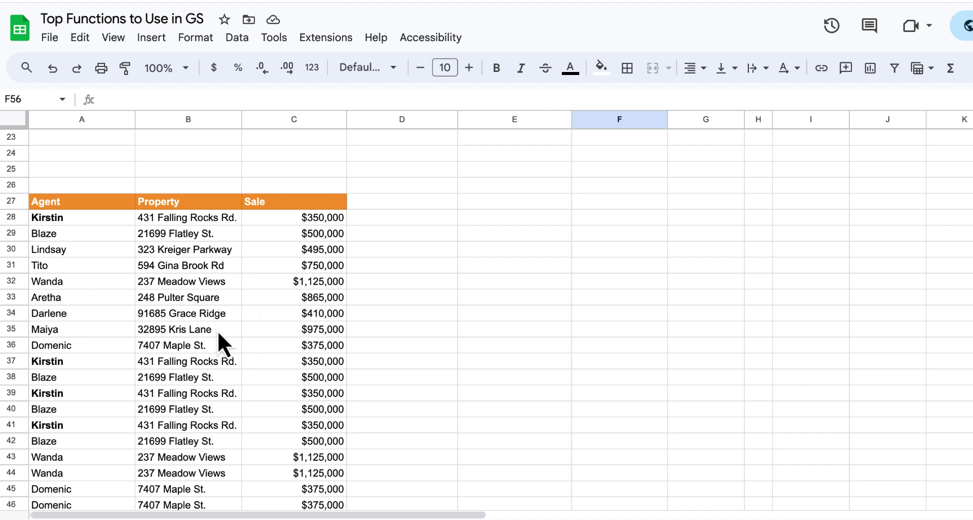
scroll(269, 407, down, 1)
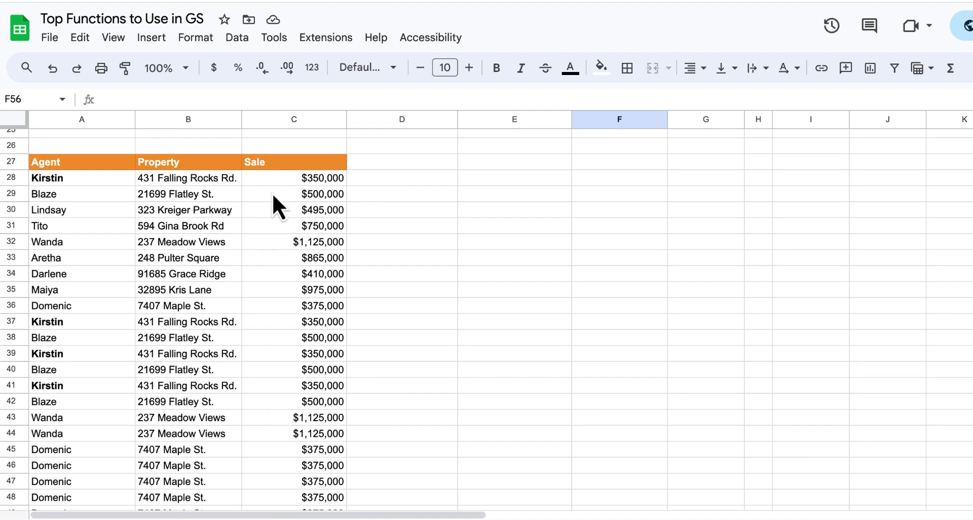
scroll(299, 450, down, 1)
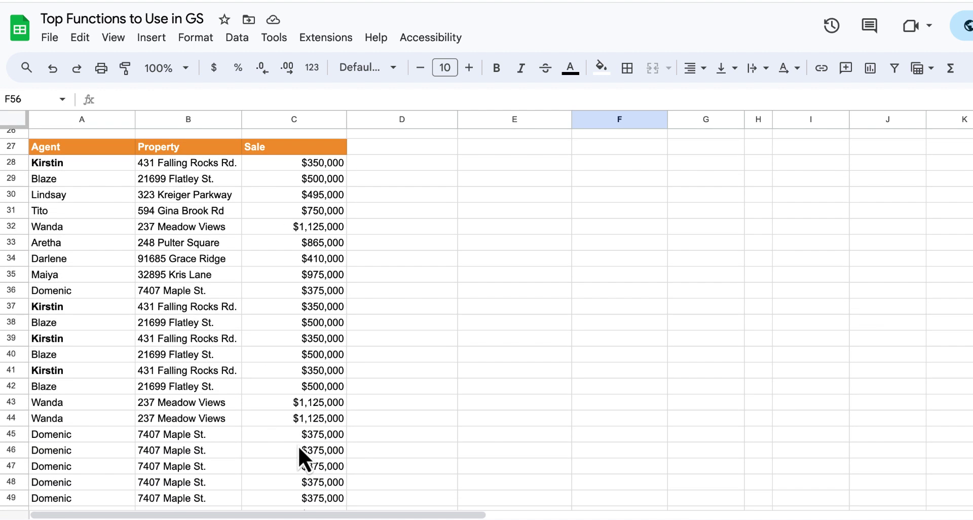
scroll(298, 446, down, 2)
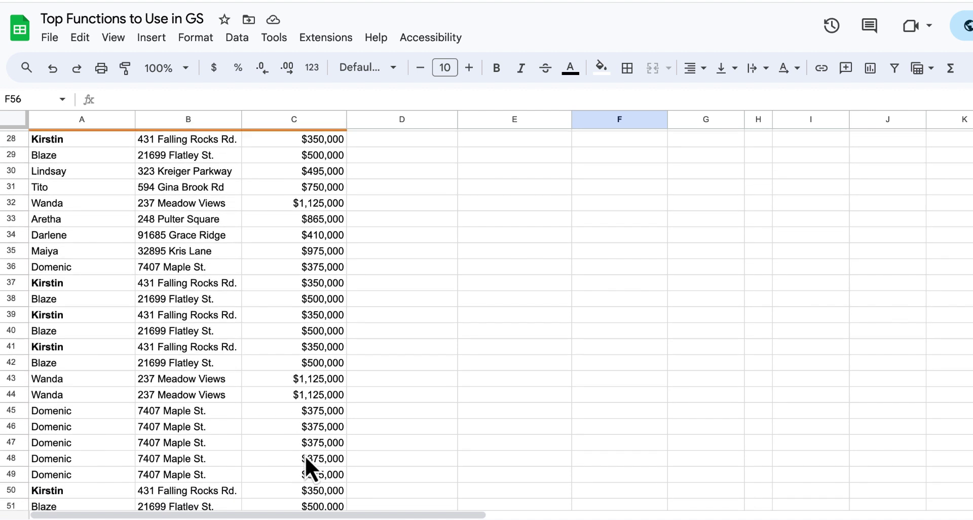
scroll(306, 458, up, 2)
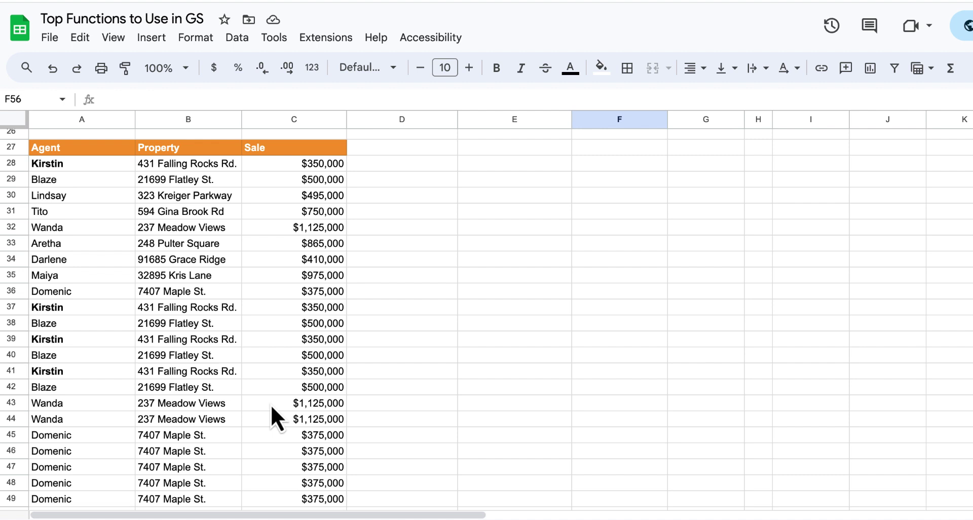
scroll(448, 289, up, 1)
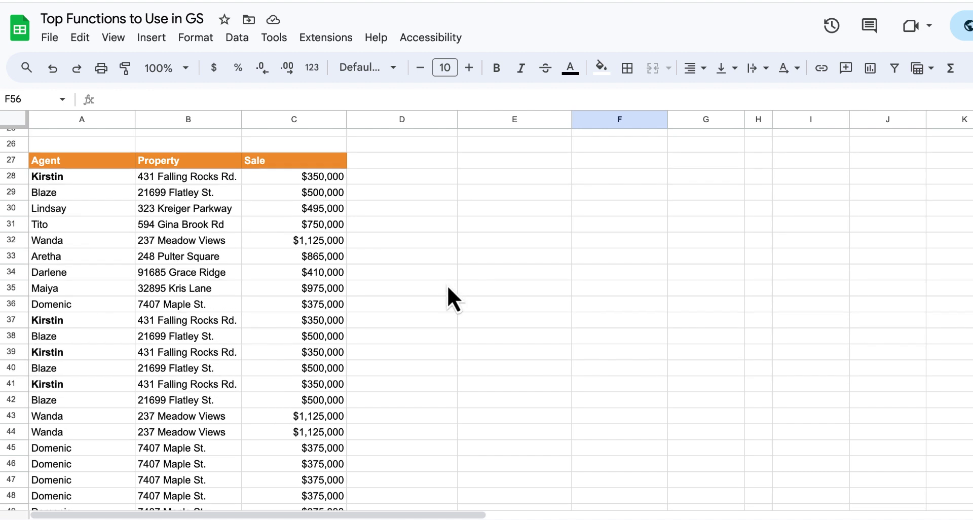
- In E28, start a SORT formula with A28:C58 as its range, ready for the sort column argument
click(469, 182)
text(=sort)
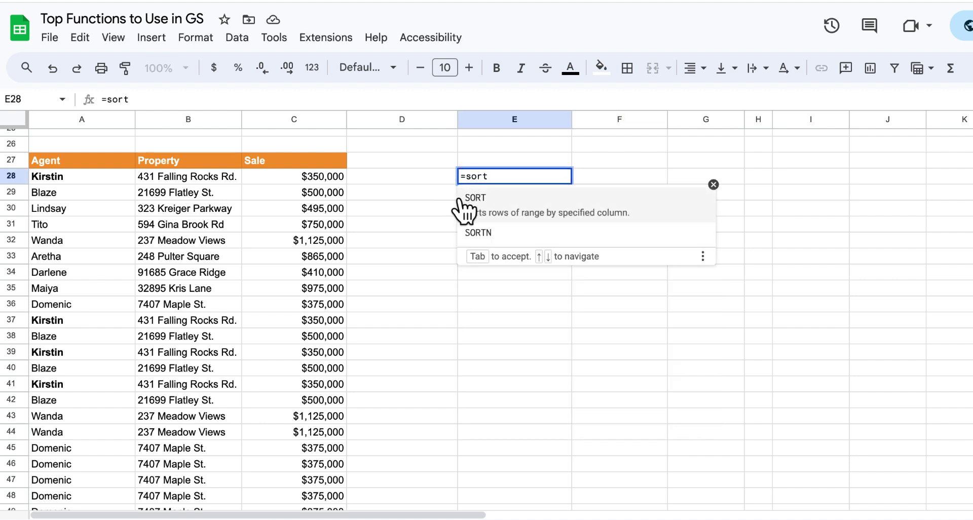
click(484, 207)
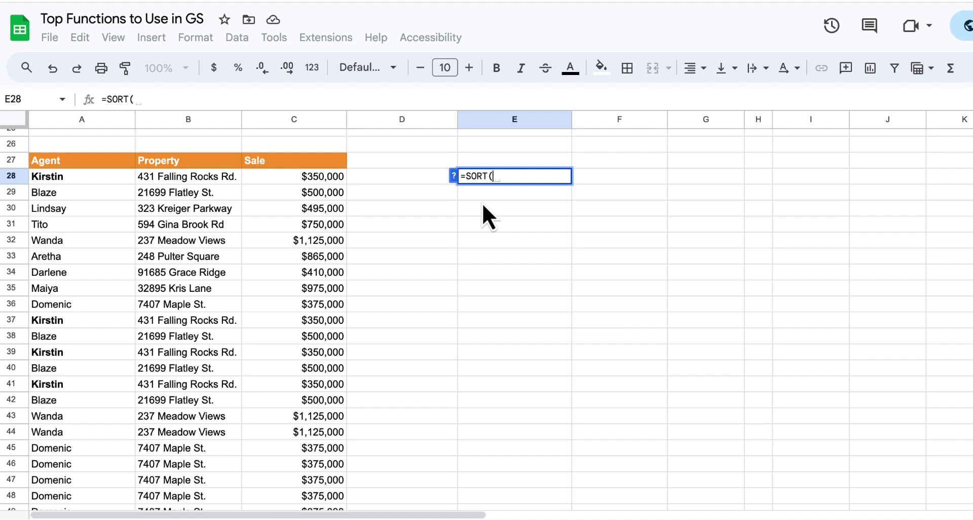
click(454, 176)
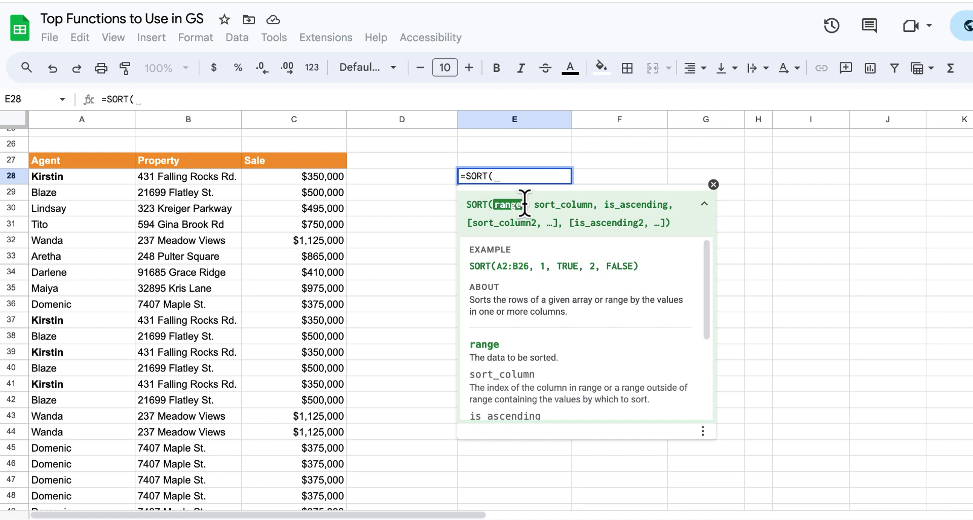
click(64, 181)
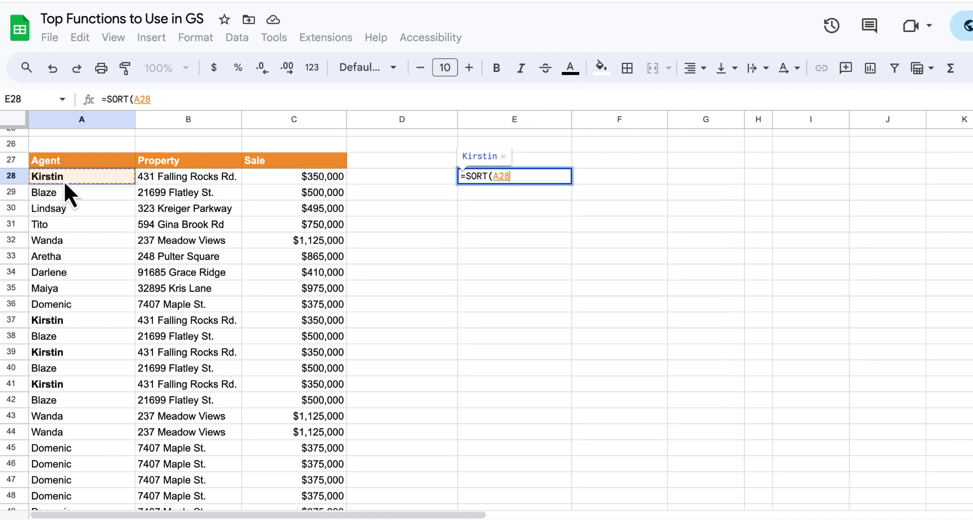
drag(68, 182, 314, 407)
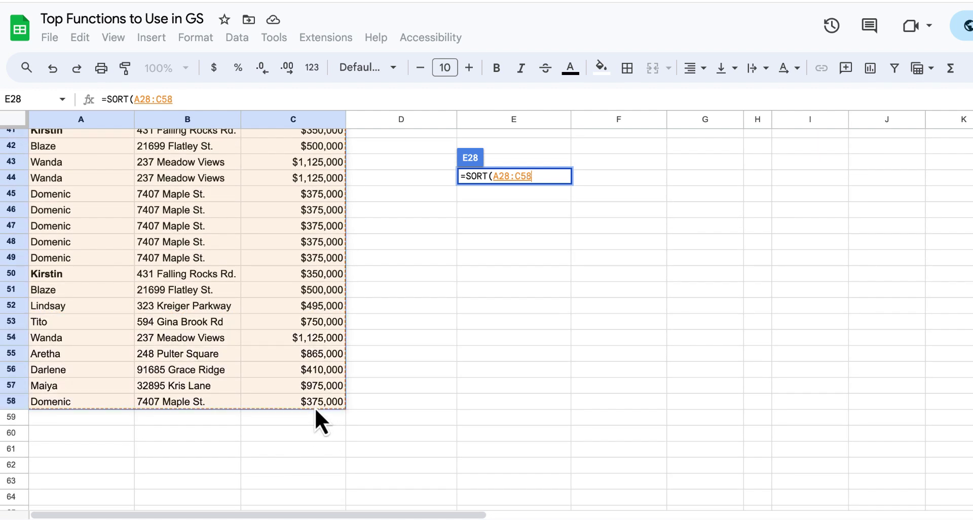
text(,)
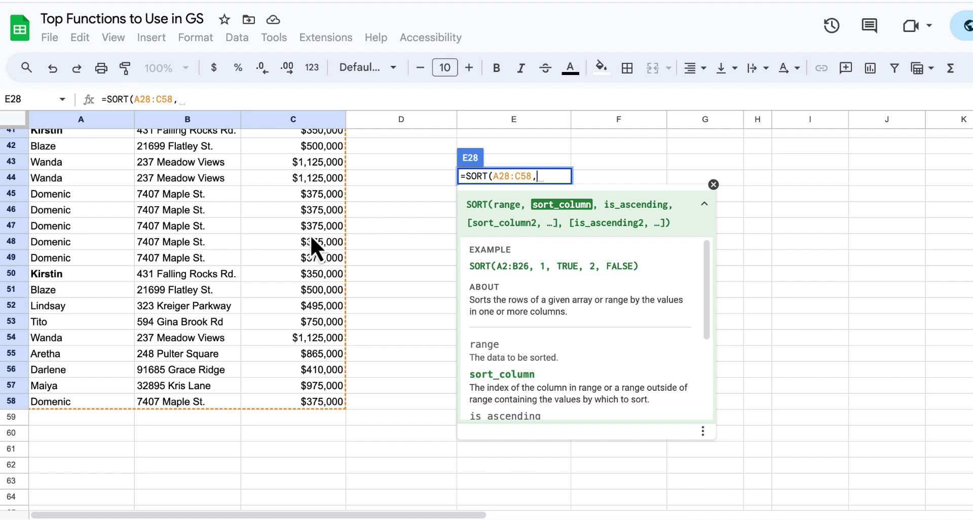
scroll(310, 235, up, 5)
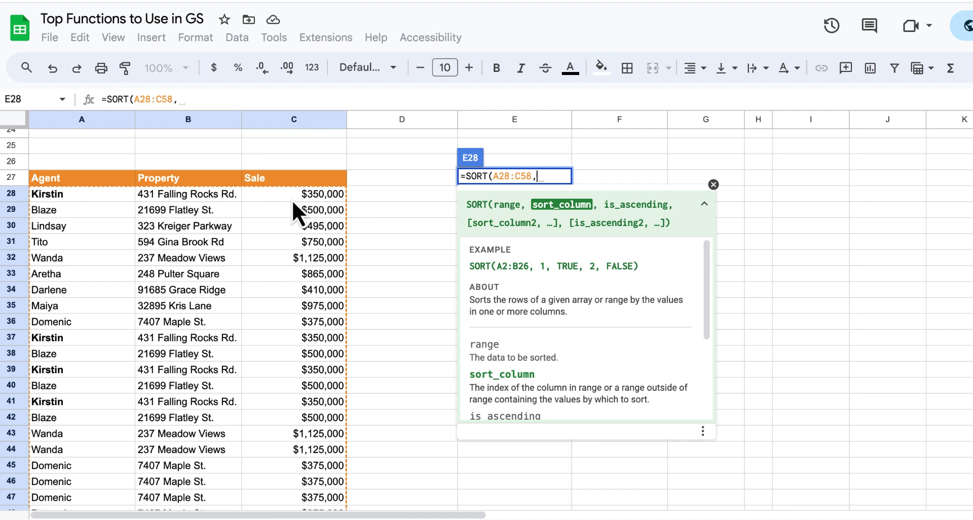
- Complete the SORT formula in E28 so A28:C58 is sorted by column 3 in ascending order with TRUE
text(3,)
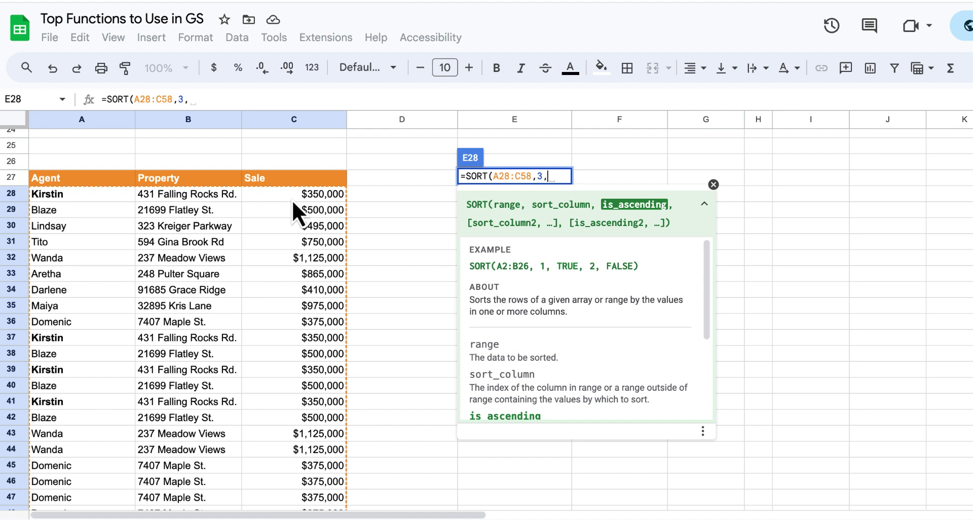
text(TRU)
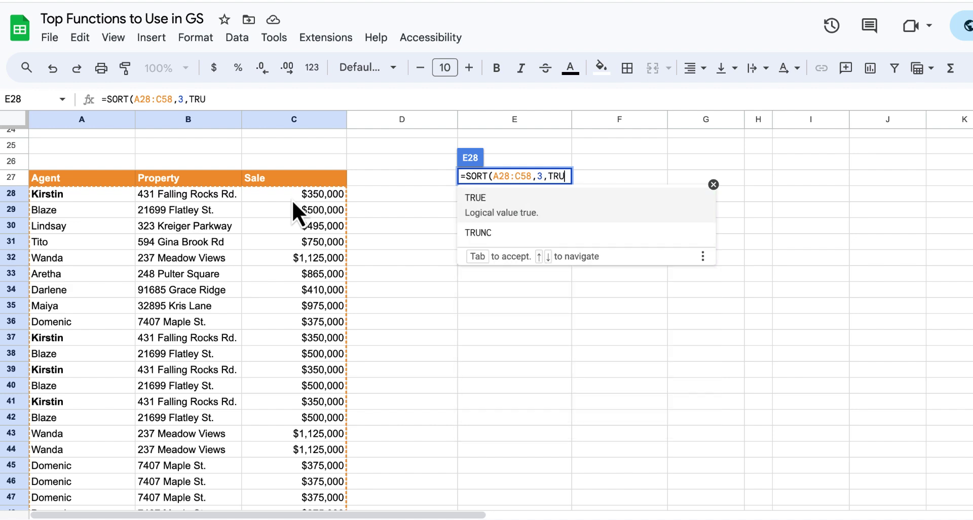
key(Tab)
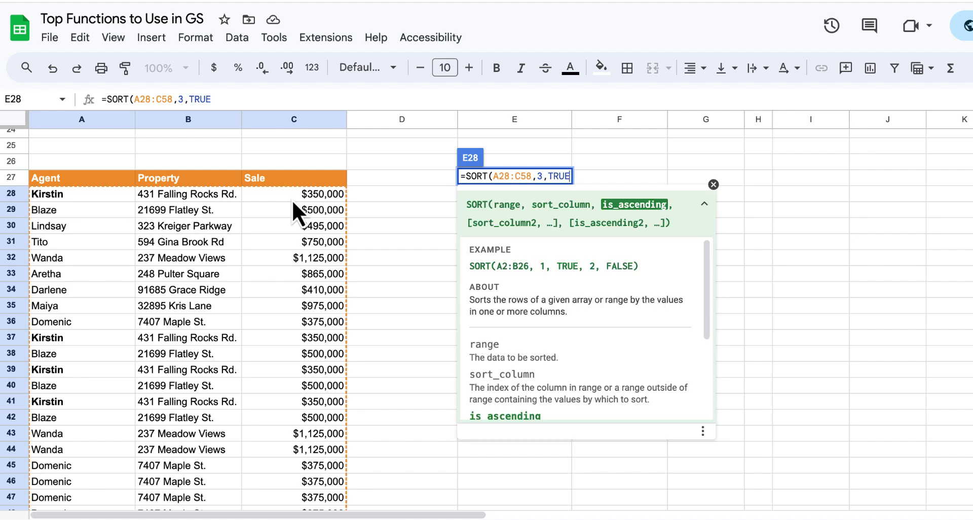
key(Return)
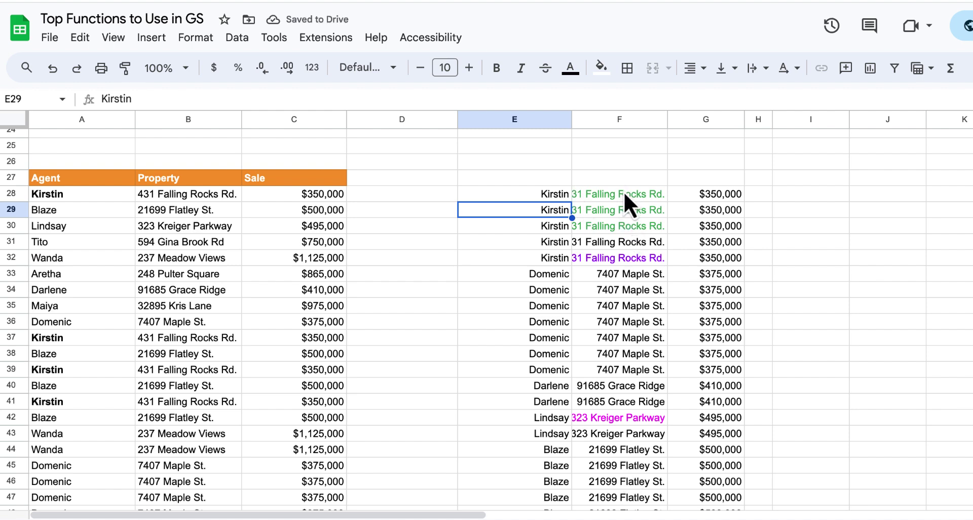
- Check the order of the sorted sale amounts in column G, comparing G28:G32 at the start with G55:G58 at the end
click(857, 243)
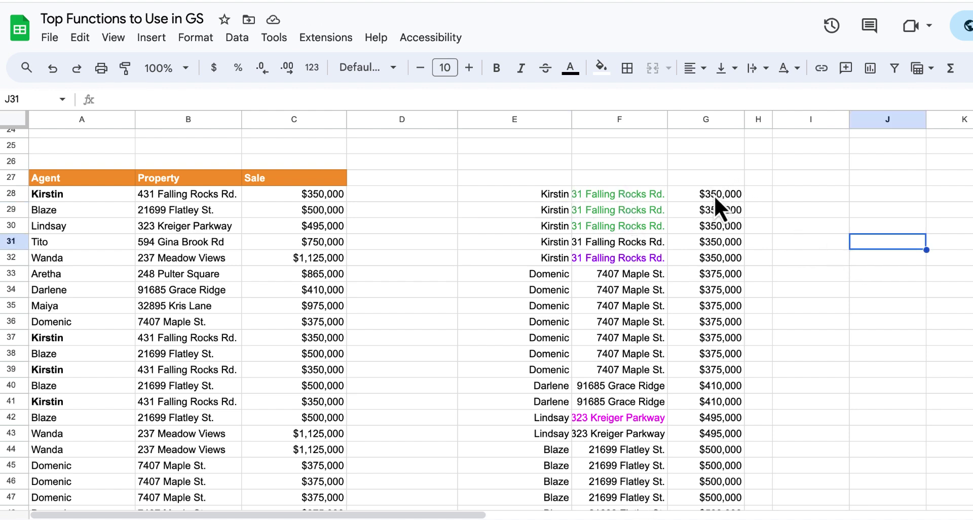
drag(714, 194, 715, 262)
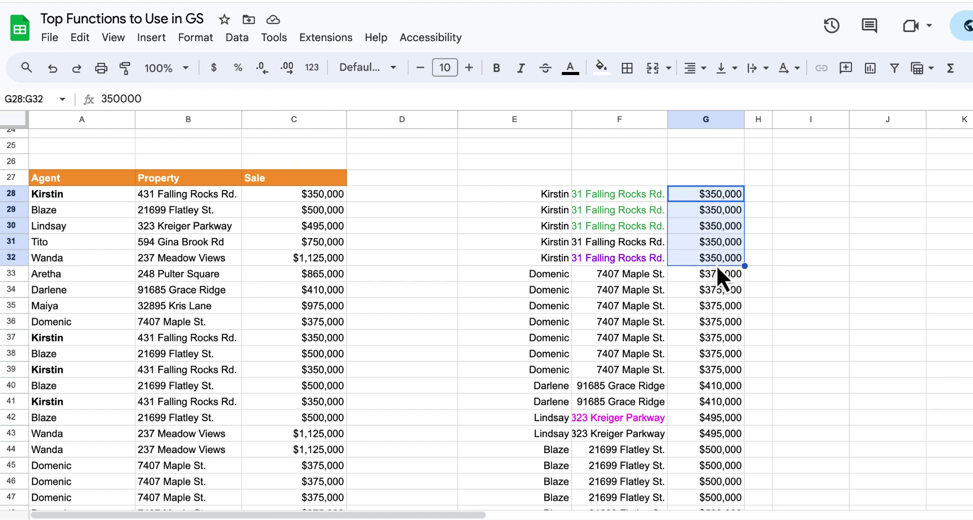
scroll(715, 289, down, 6)
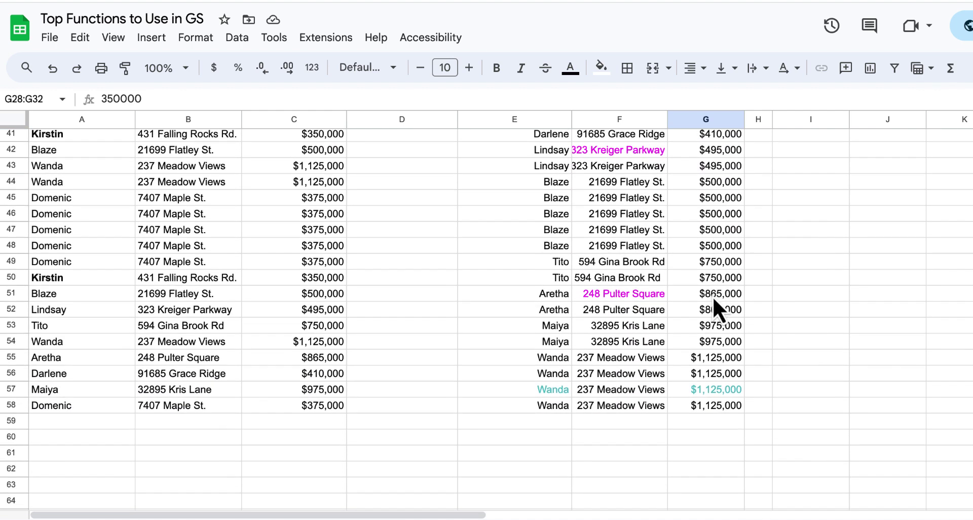
drag(702, 339, 704, 403)
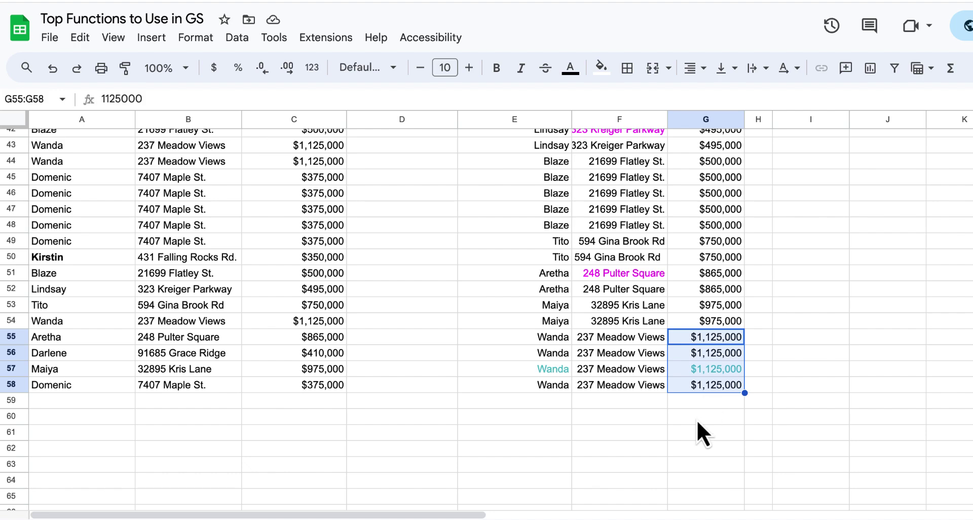
scroll(697, 419, up, 9)
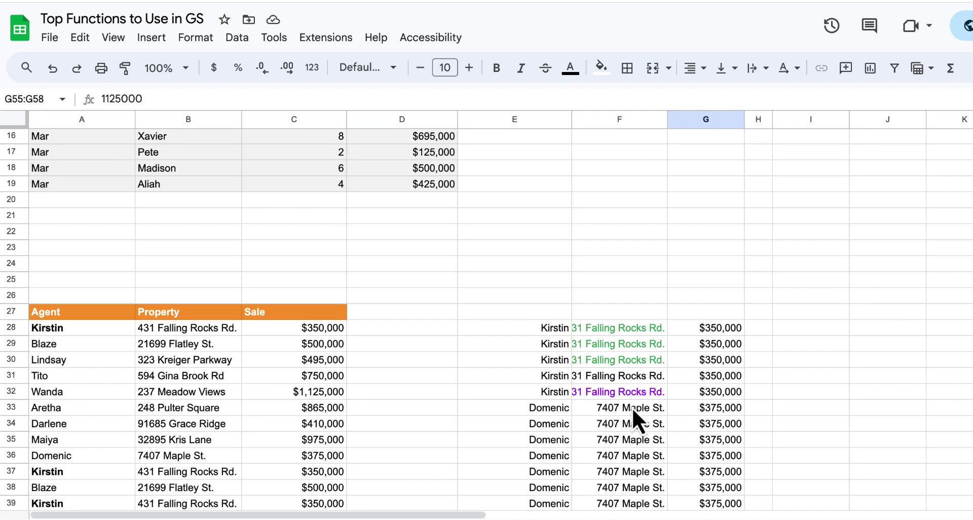
scroll(631, 408, down, 1)
scroll(632, 408, right, 3)
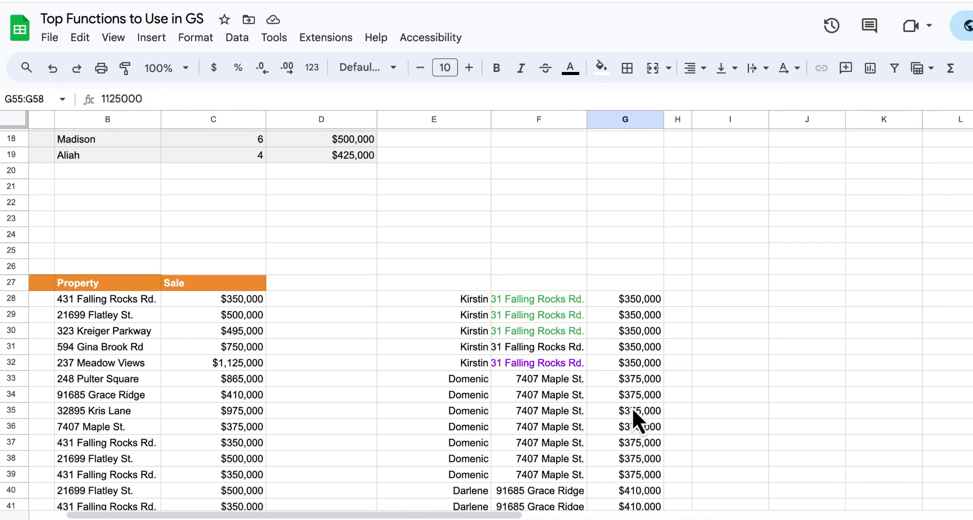
scroll(632, 408, left, 2)
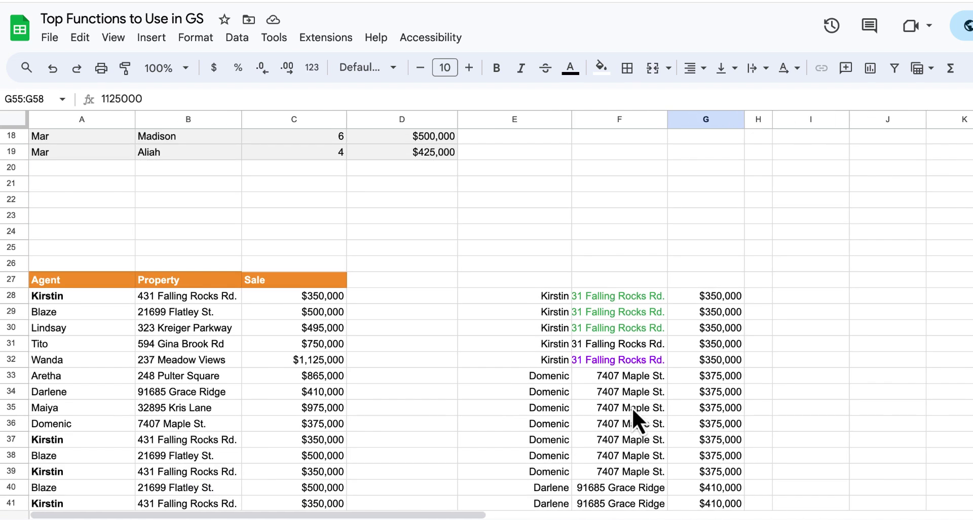
- Start a second SORT formula in I28, beside the ascending sorted list
scroll(632, 407, down, 2)
scroll(632, 407, right, 3)
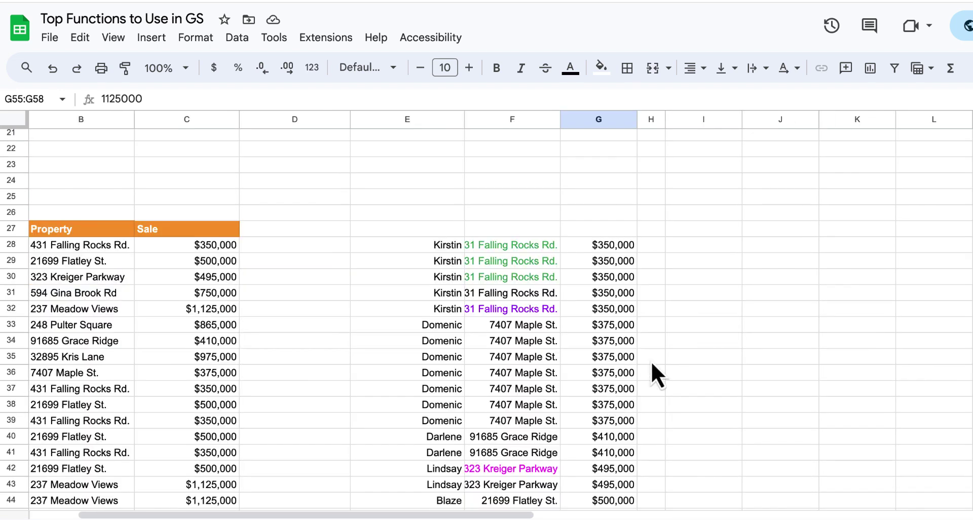
click(709, 250)
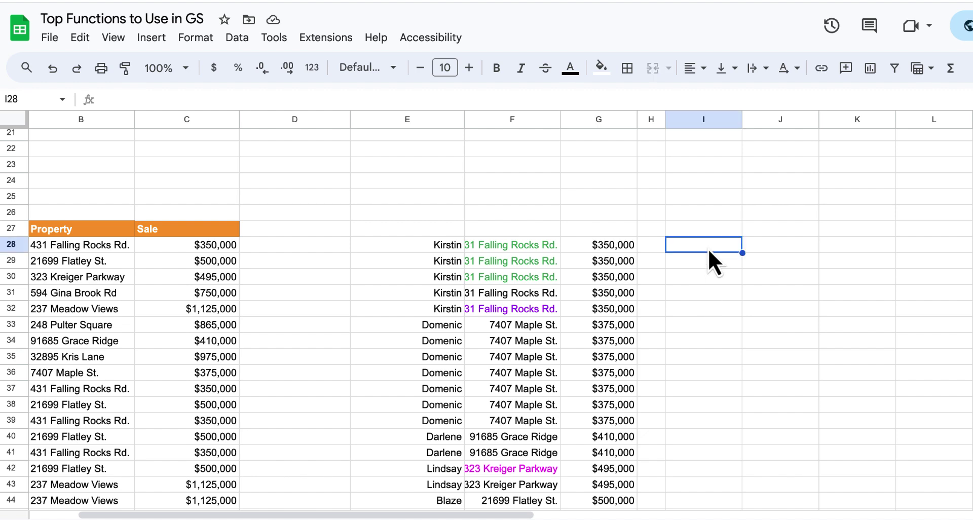
text(=sort)
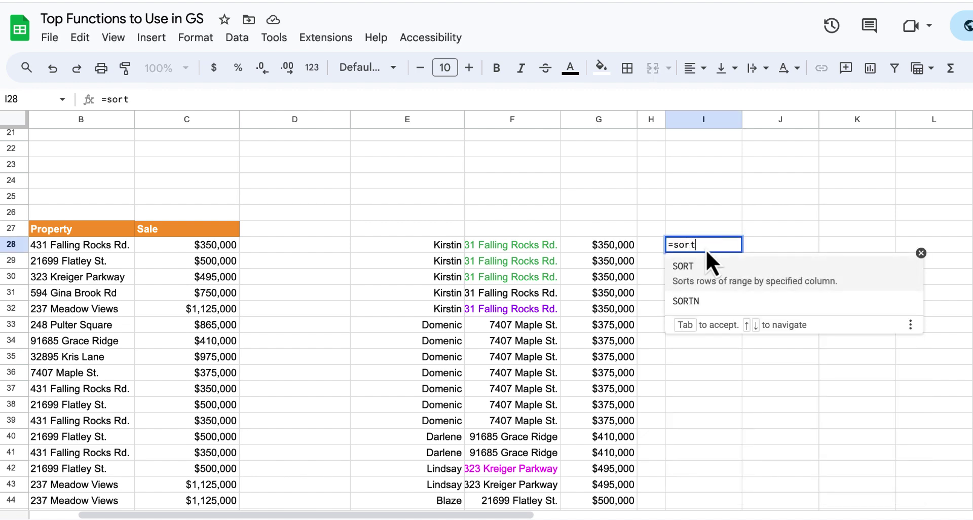
- Begin a SORT formula in cell I28 with the client, property and sale data in A28:C58 as its range
click(689, 274)
scroll(303, 379, left, 3)
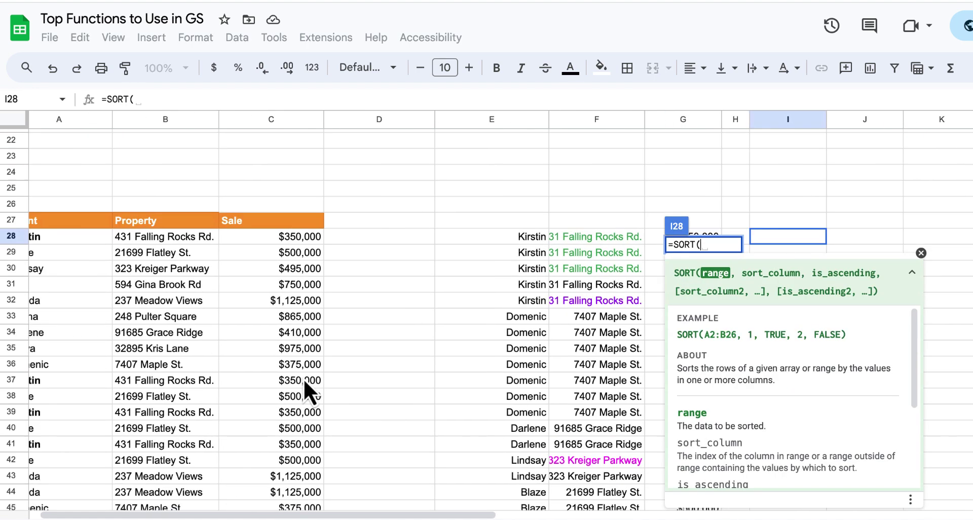
drag(87, 241, 298, 409)
scroll(295, 419, down, 4)
scroll(298, 417, down, 3)
text(,)
- Complete the SORT formula with C28:C58 as the sort column and FALSE for is_ascending
scroll(448, 320, right, 3)
scroll(447, 320, up, 4)
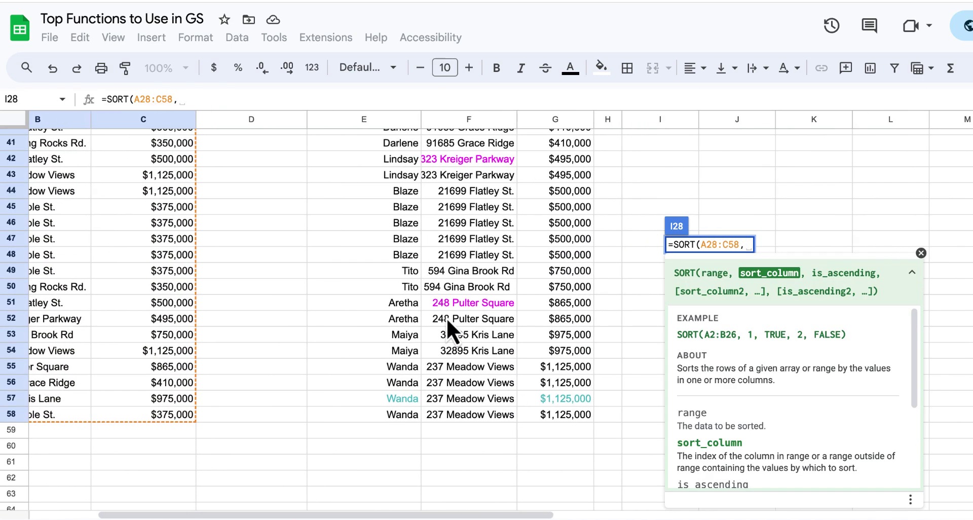
scroll(448, 320, left, 2)
scroll(448, 320, up, 3)
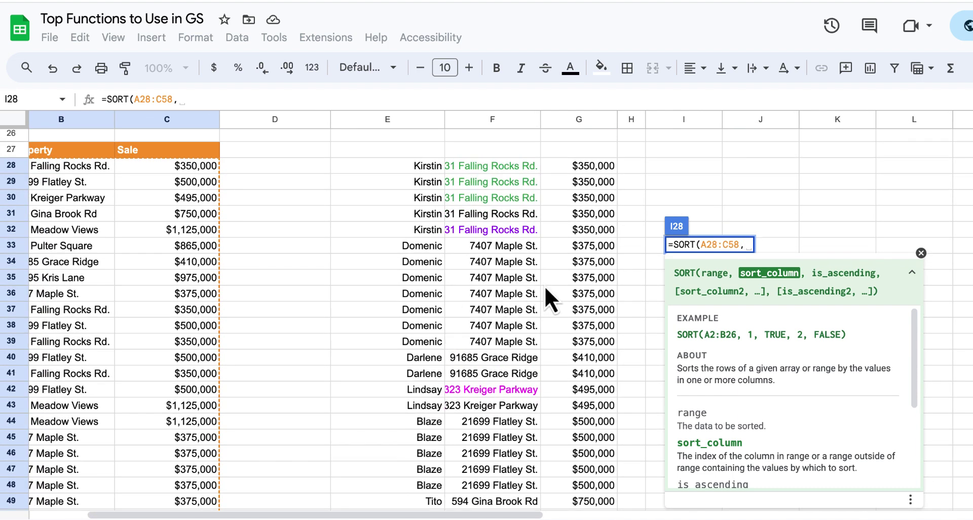
drag(182, 169, 206, 489)
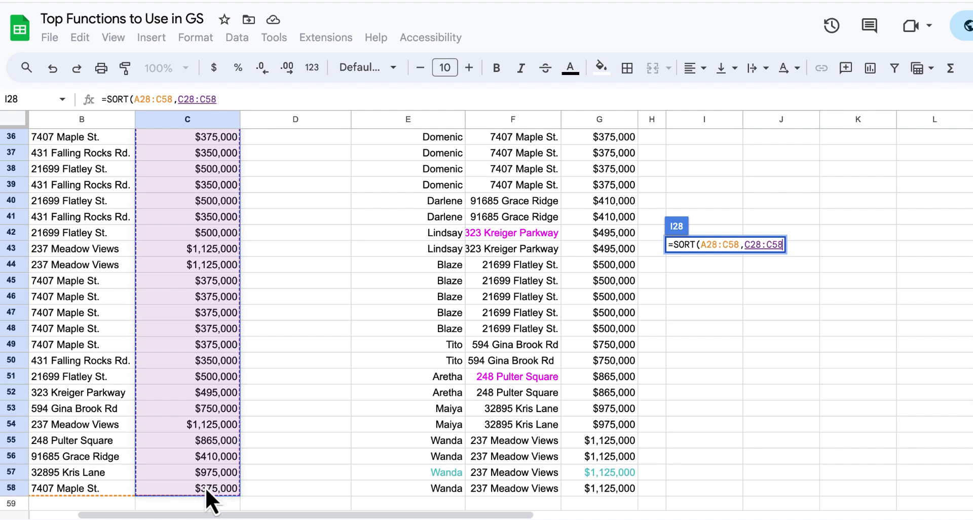
text(,)
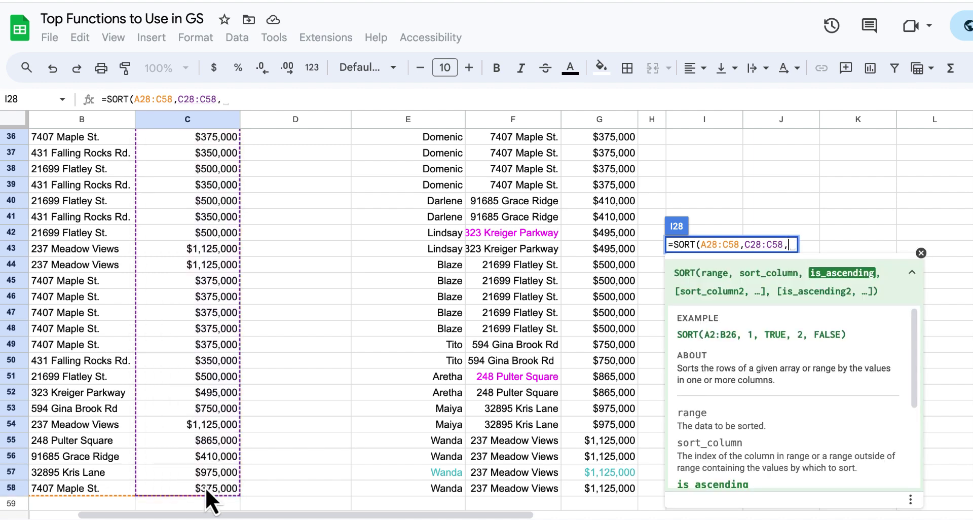
text(FALS)
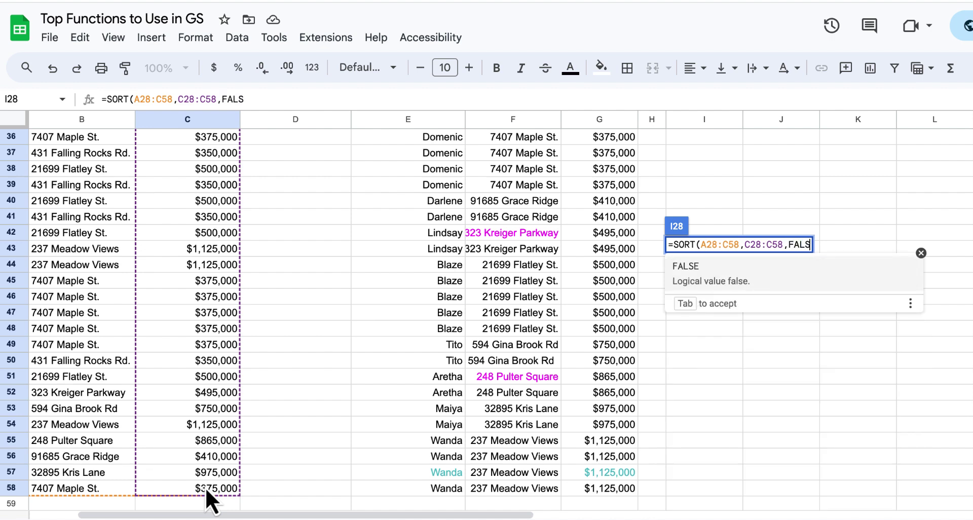
key(Tab)
key(Return)
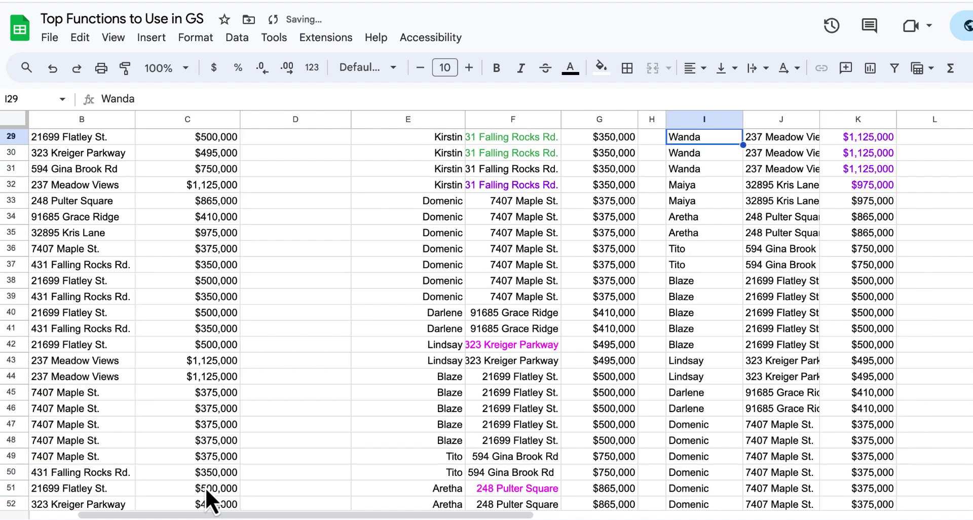
- Widen column H slightly and column J enough to fit the full property addresses
scroll(283, 355, up, 2)
scroll(314, 330, right, 5)
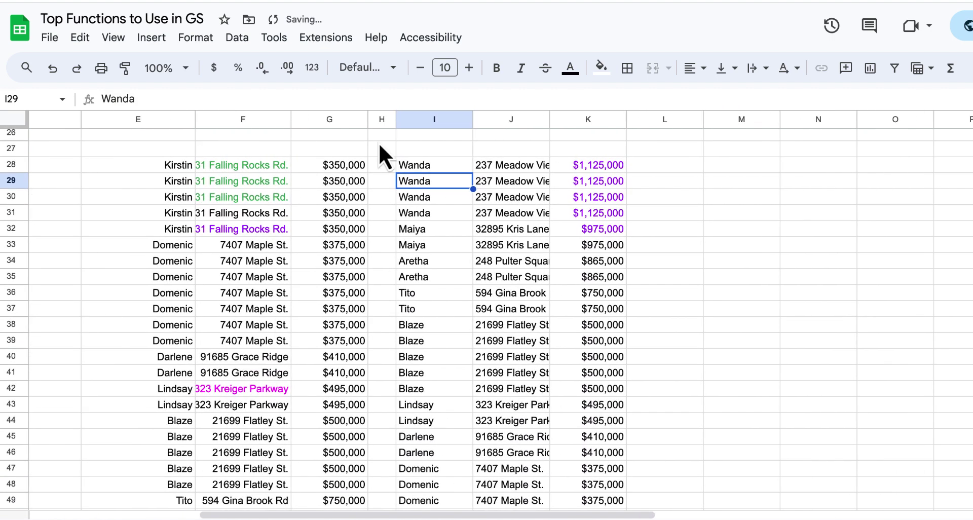
drag(395, 117, 423, 117)
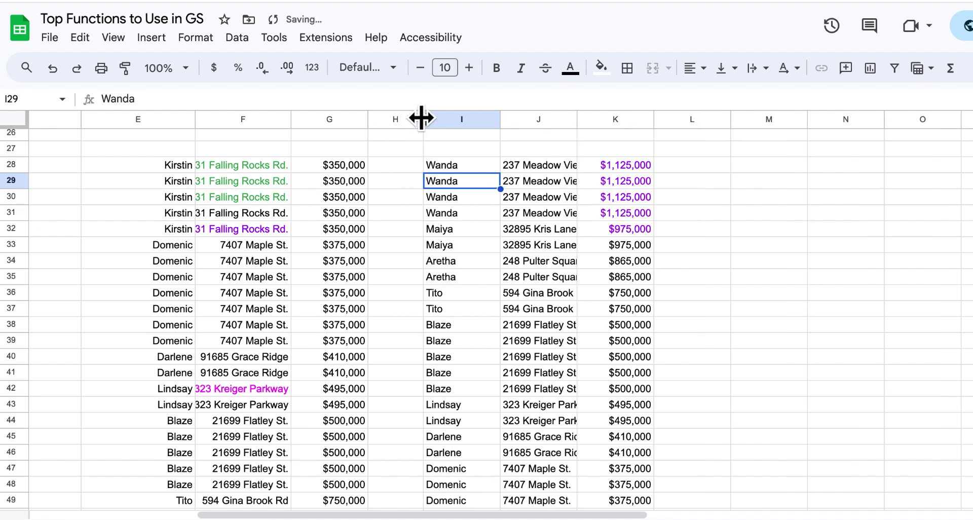
drag(576, 122, 602, 124)
- Examine the sale amounts at the beginning and end of the sorted output and compare them with the source data
drag(619, 163, 622, 234)
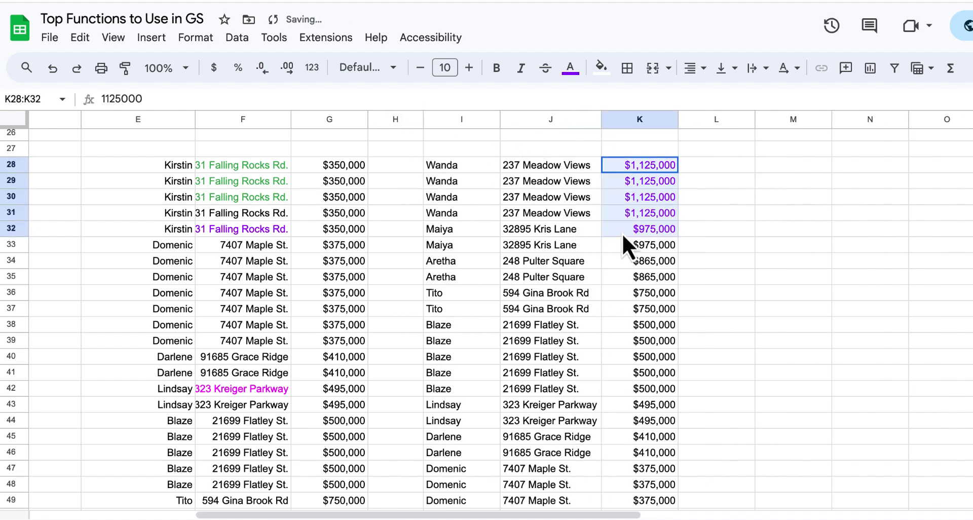
scroll(625, 303, down, 5)
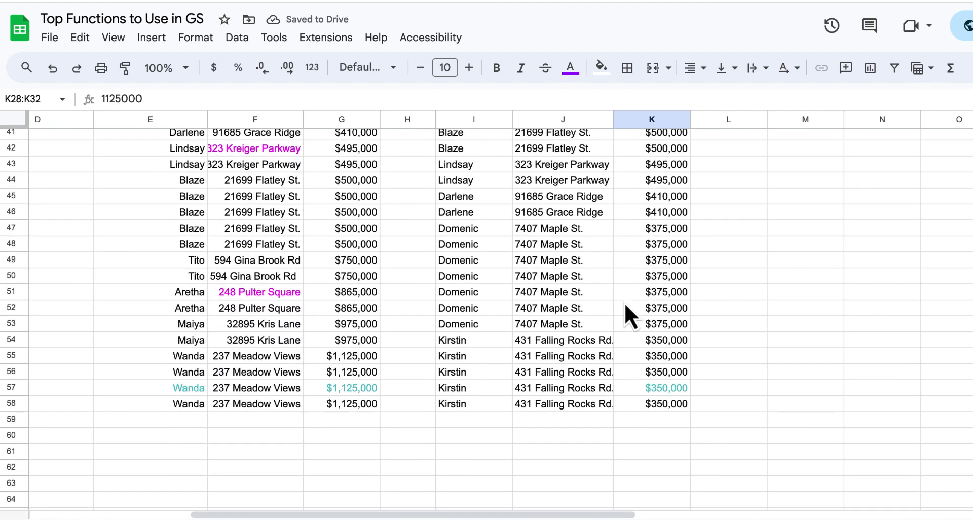
drag(635, 332, 640, 395)
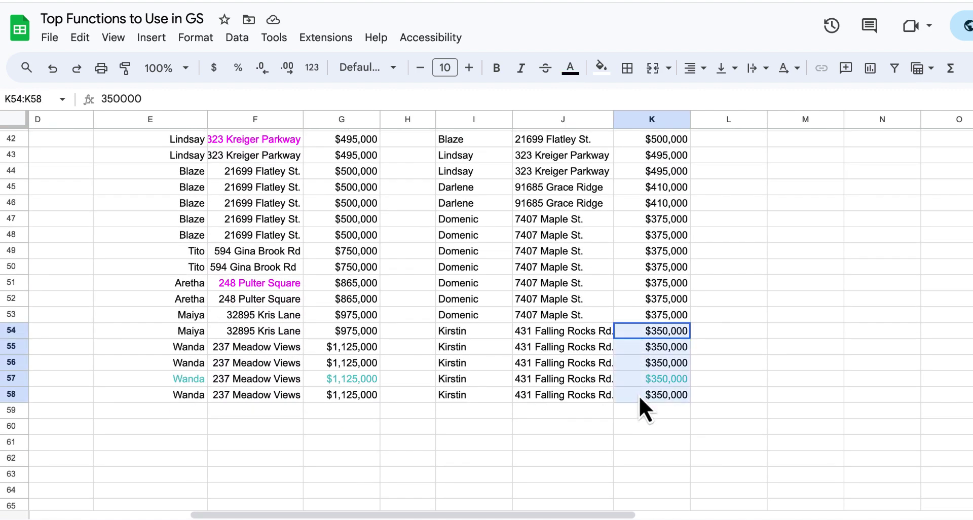
scroll(615, 427, left, 3)
scroll(615, 426, up, 1)
scroll(615, 426, left, 2)
scroll(615, 426, up, 6)
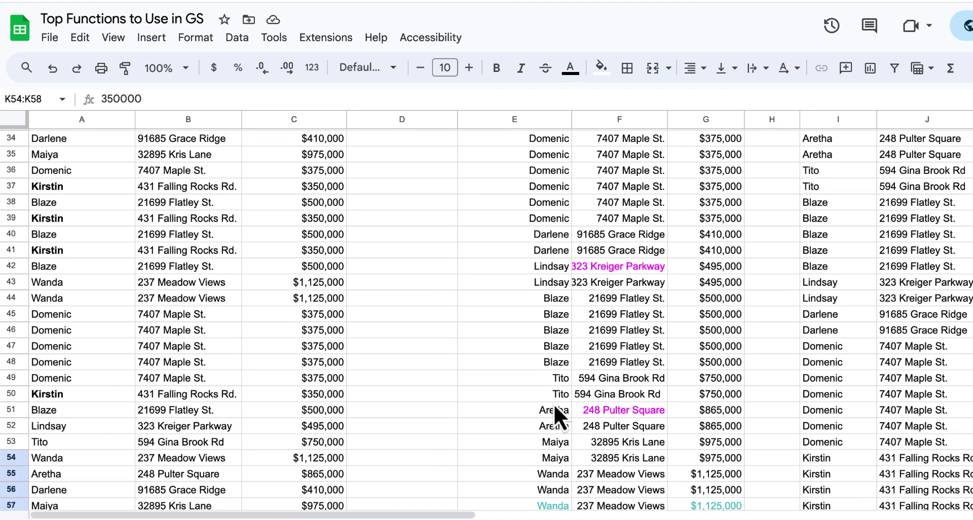
scroll(408, 418, down, 2)
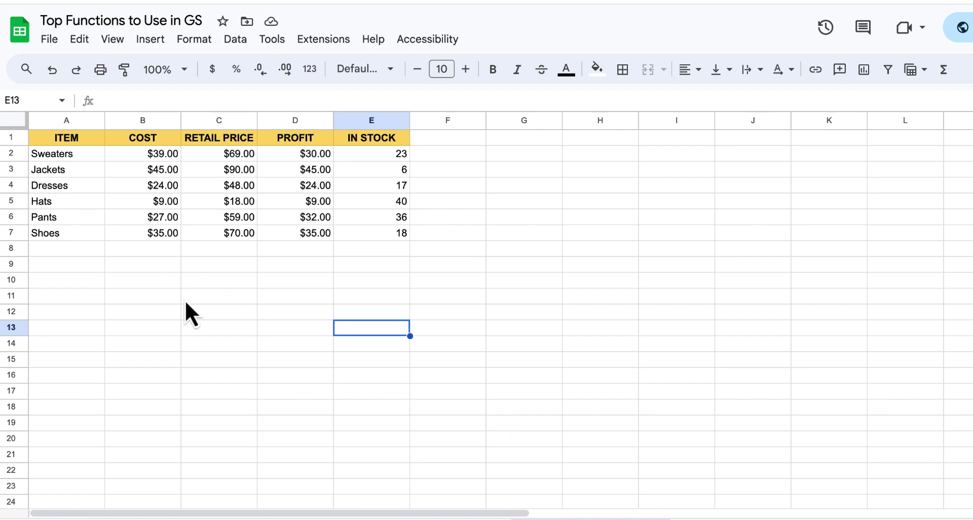
- Begin an IF formula in cell F2 of the inventory sheet that tests whether the stock quantities in E2:E7 are < 10
click(163, 341)
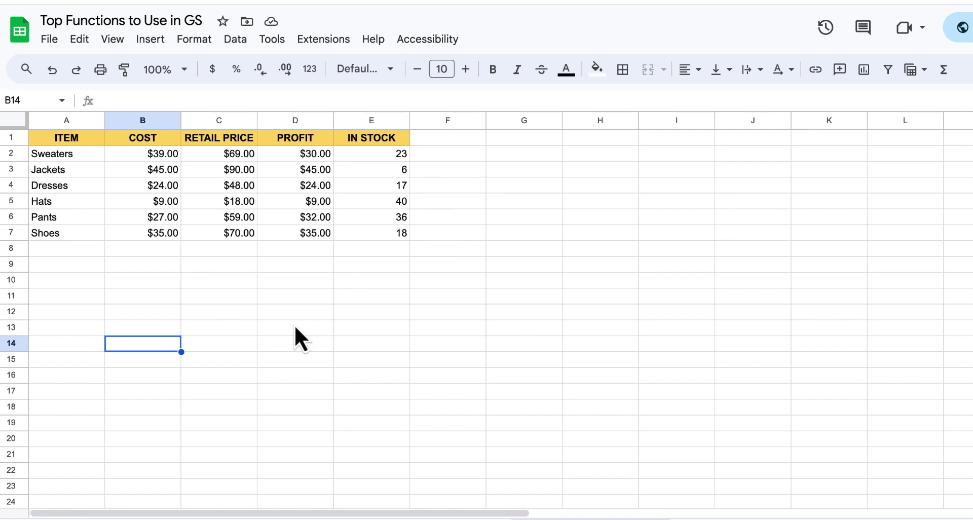
click(469, 154)
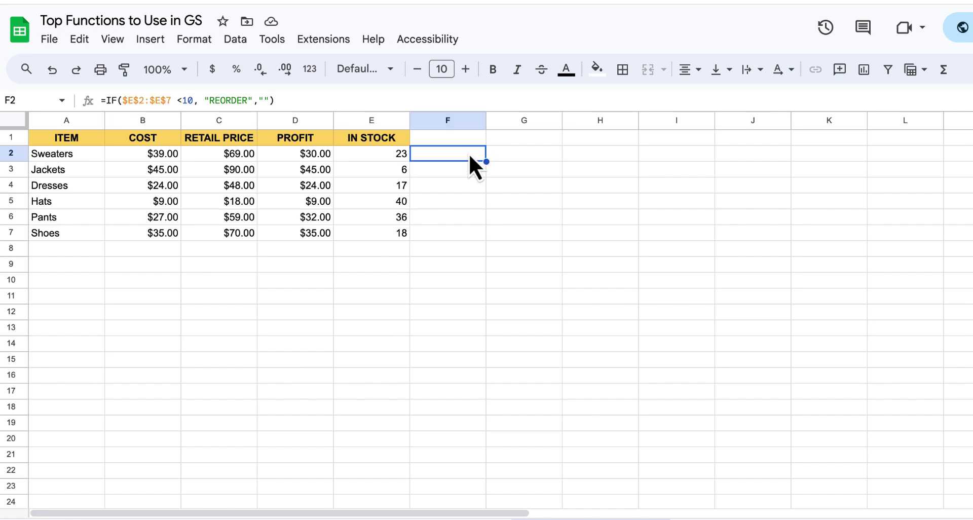
text(=)
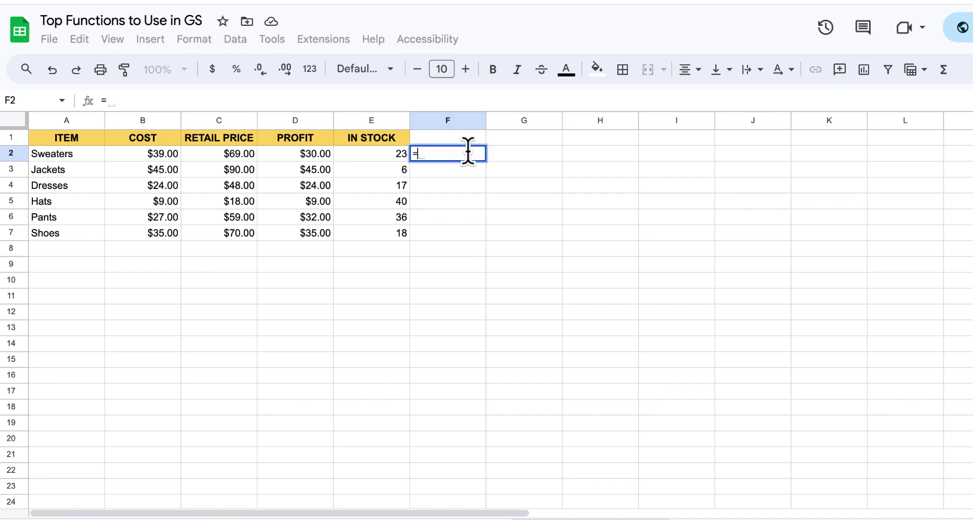
text(if)
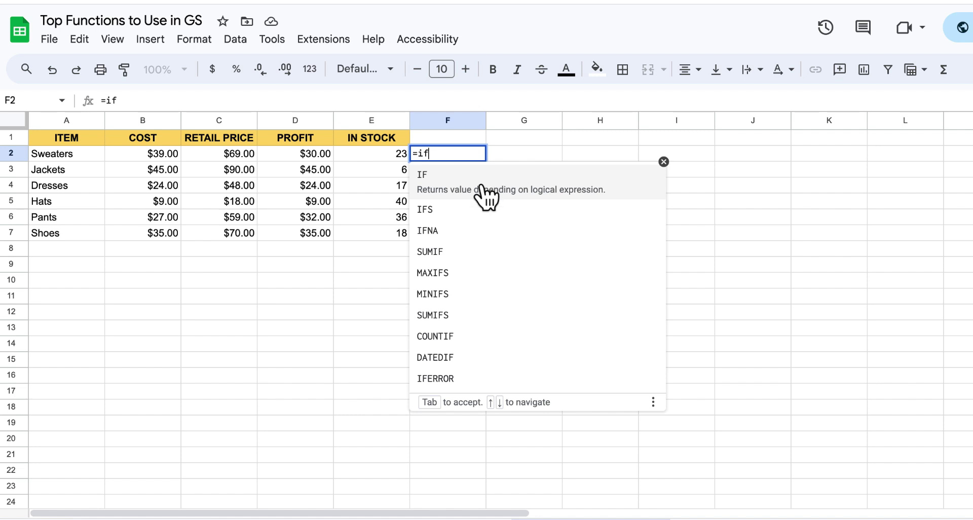
click(483, 188)
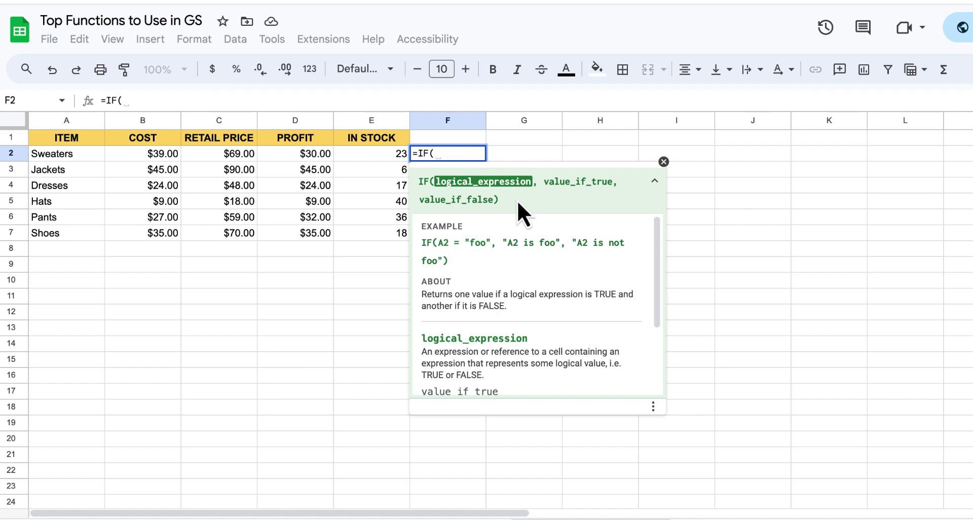
scroll(326, 263, right, 2)
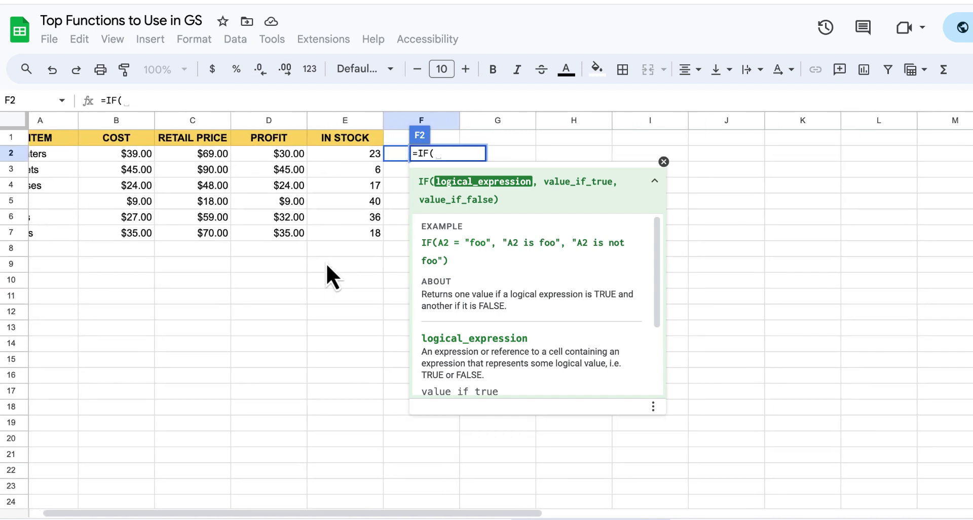
scroll(327, 264, left, 2)
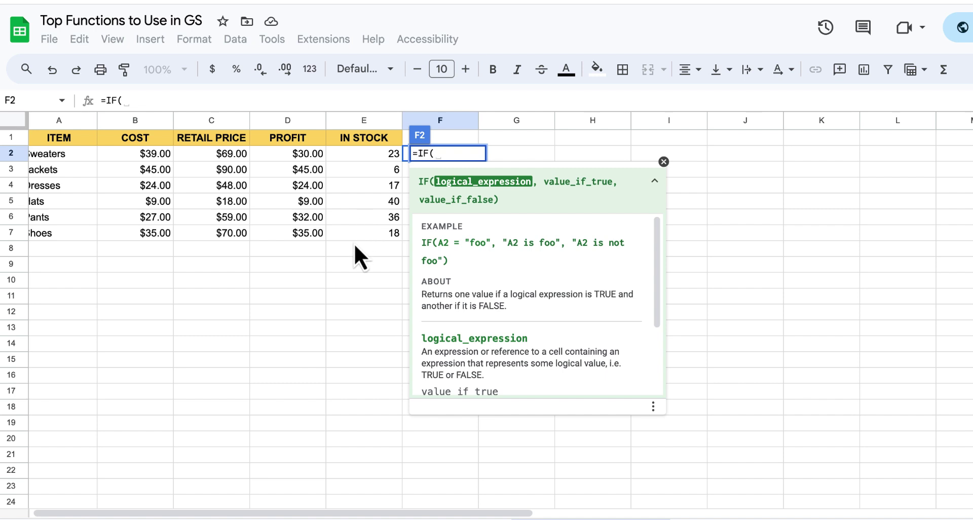
scroll(354, 243, left, 1)
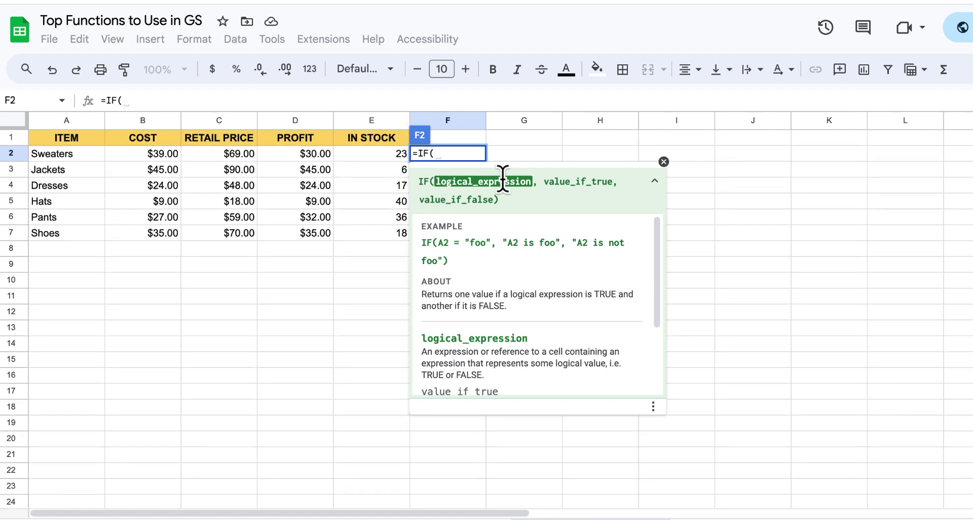
scroll(308, 308, right, 1)
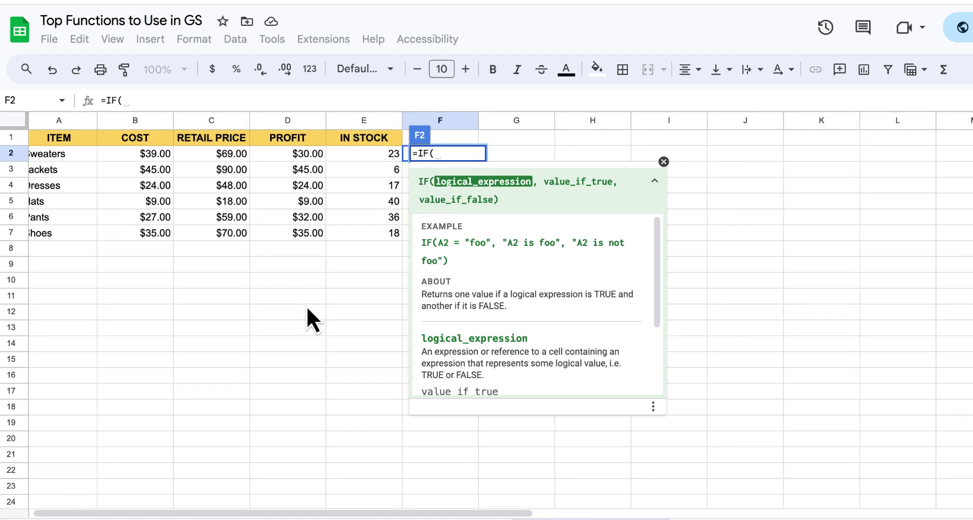
drag(343, 157, 347, 230)
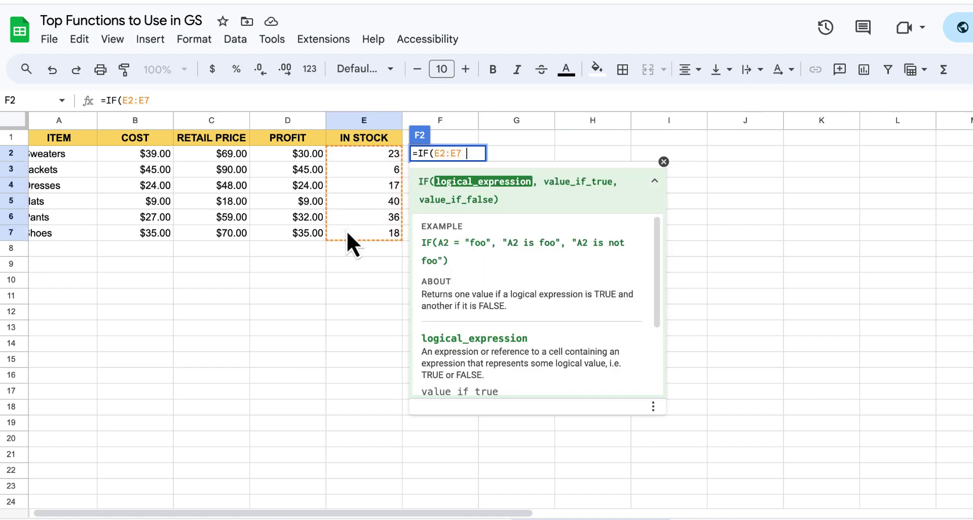
text(<)
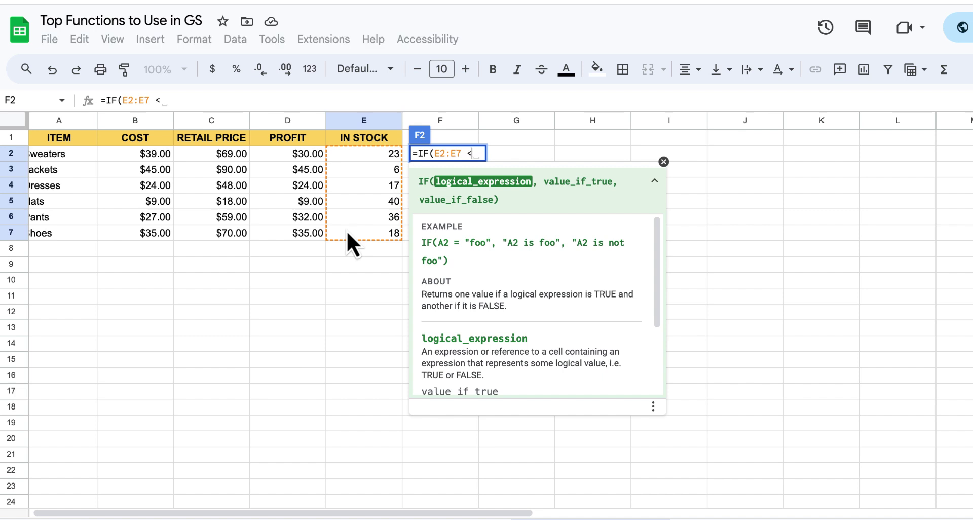
text( 10)
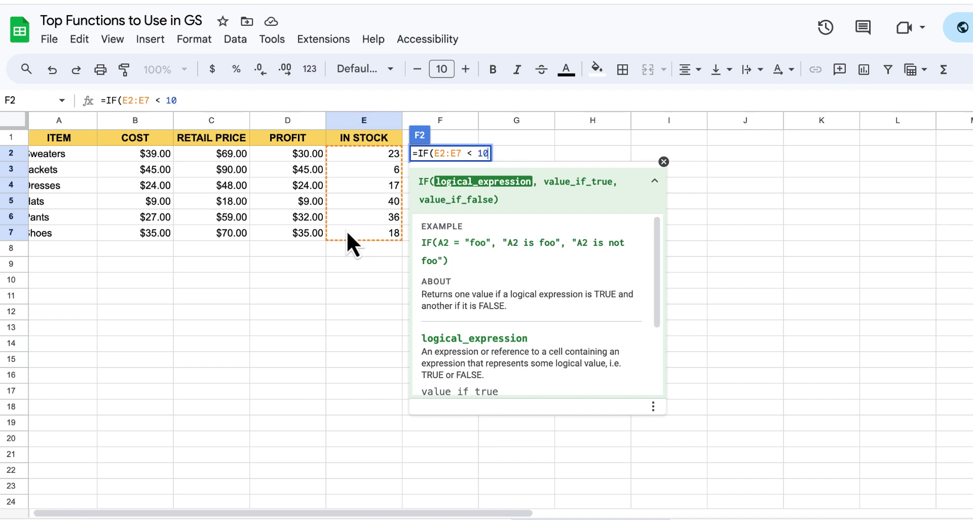
text(,)
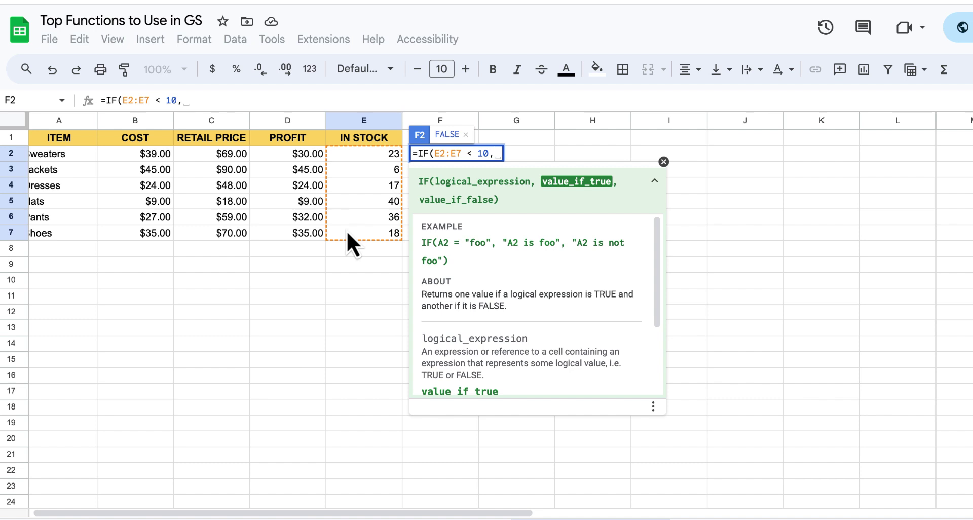
- Complete the IF formula in F2 with "REORDER" as the value if true and an empty string "" if false
text("")
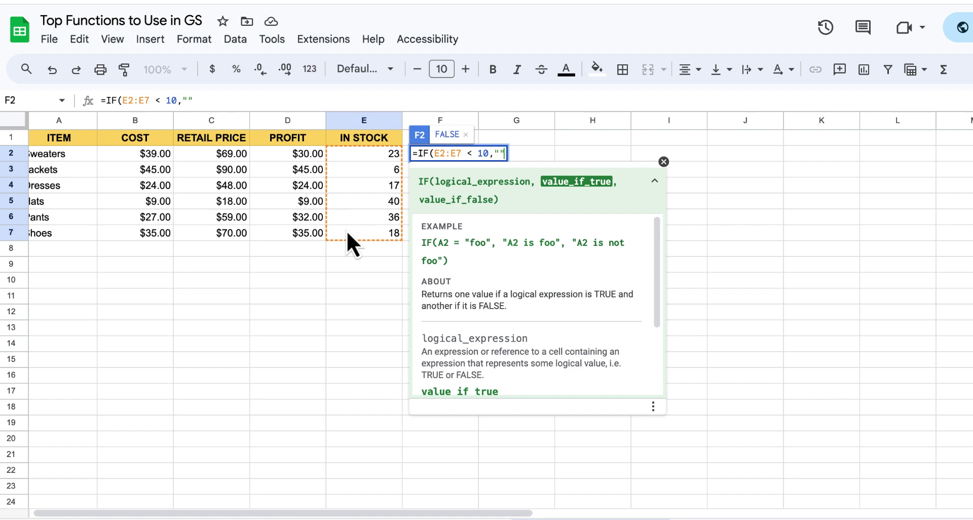
text(REORD)
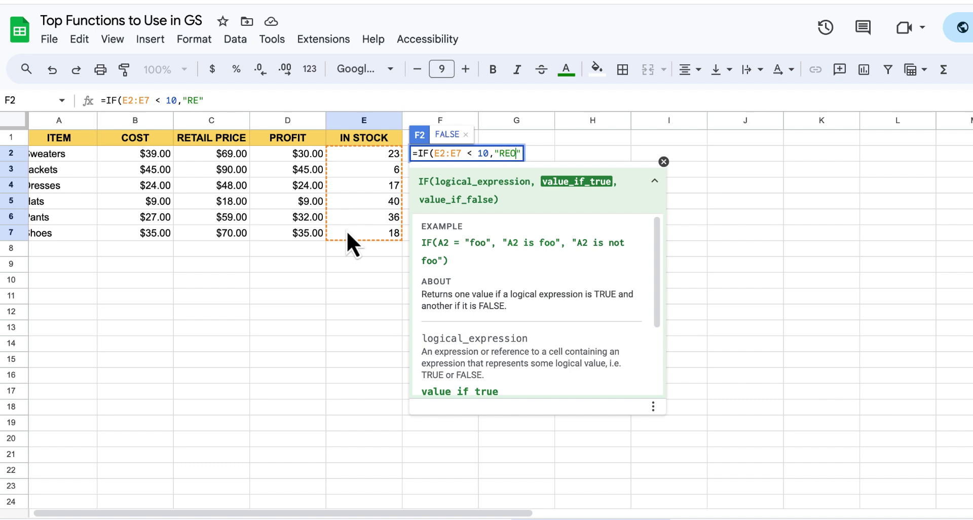
text(ER)
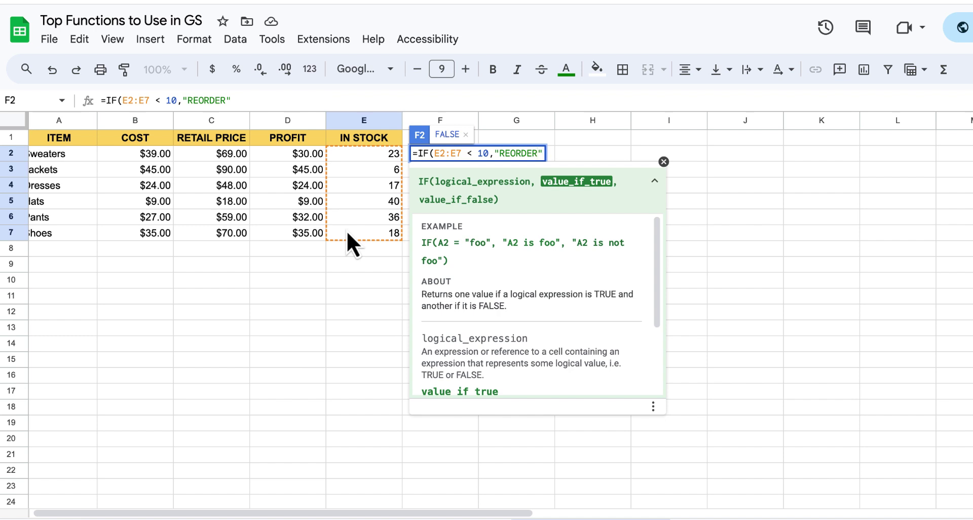
text(,)
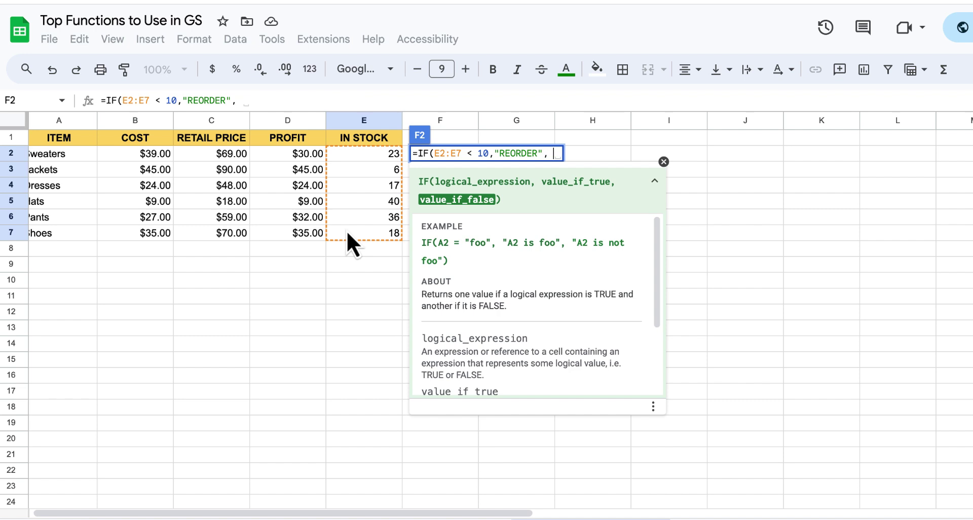
text( "")
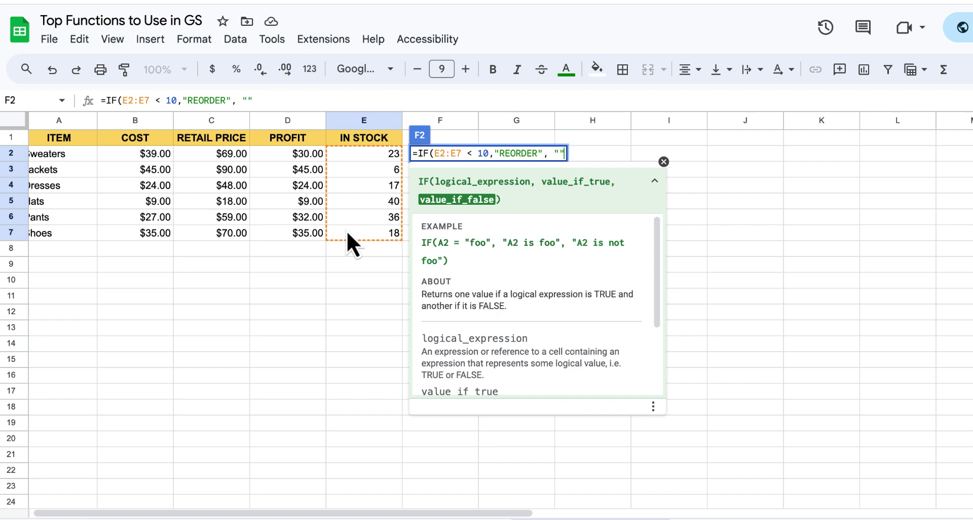
key(Return)
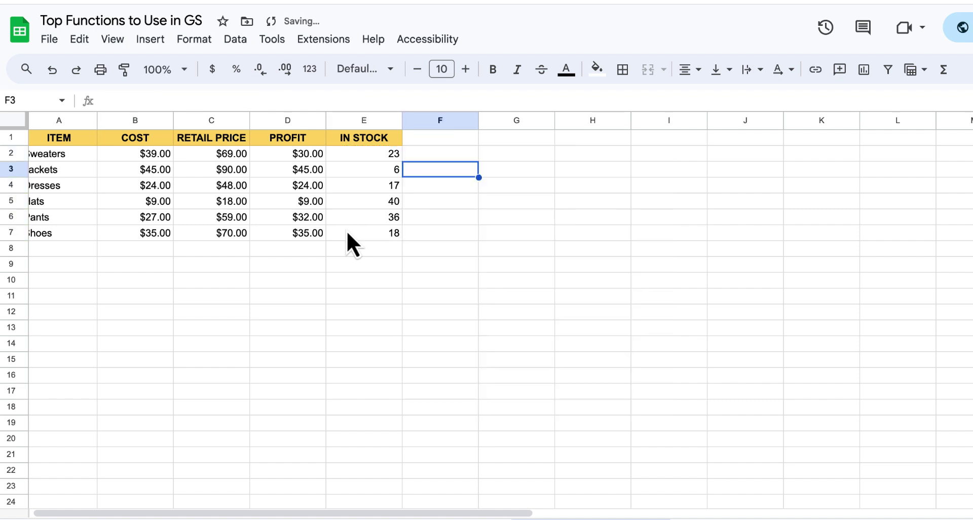
click(417, 156)
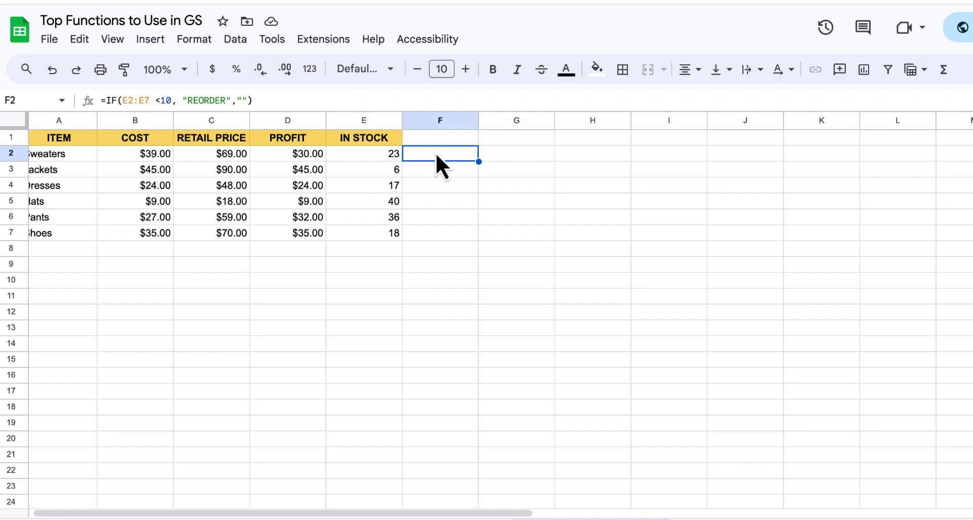
click(453, 169)
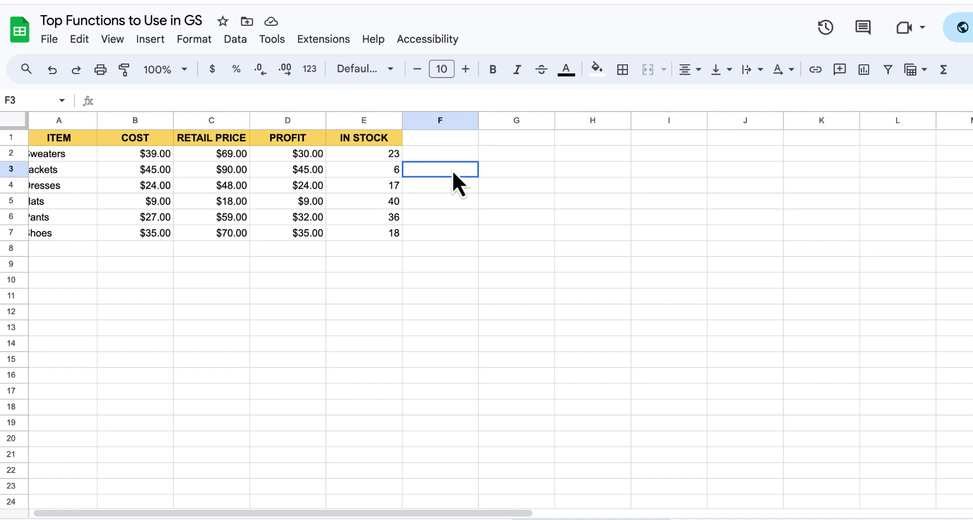
- Fill the IF formula from F2 down through F7 and decline the suggested absolute-range correction
click(452, 187)
click(452, 168)
click(453, 158)
drag(479, 159, 469, 234)
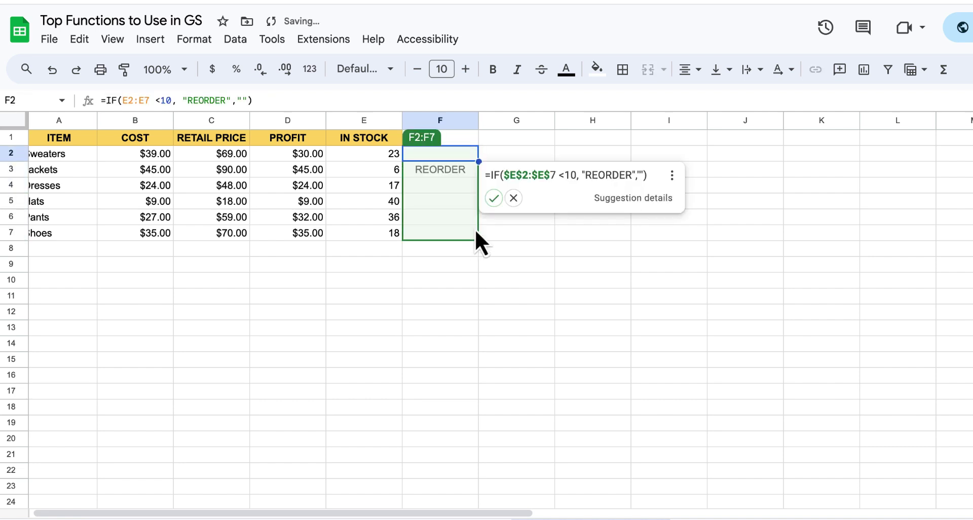
click(513, 197)
click(509, 298)
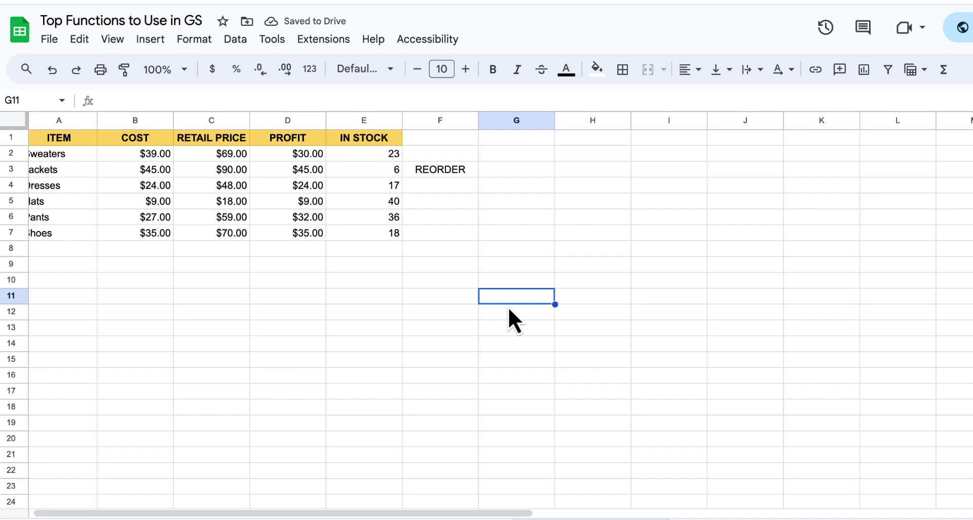
- Check the IF formulas and reorder flags in column F against the stock quantities in column E
click(455, 176)
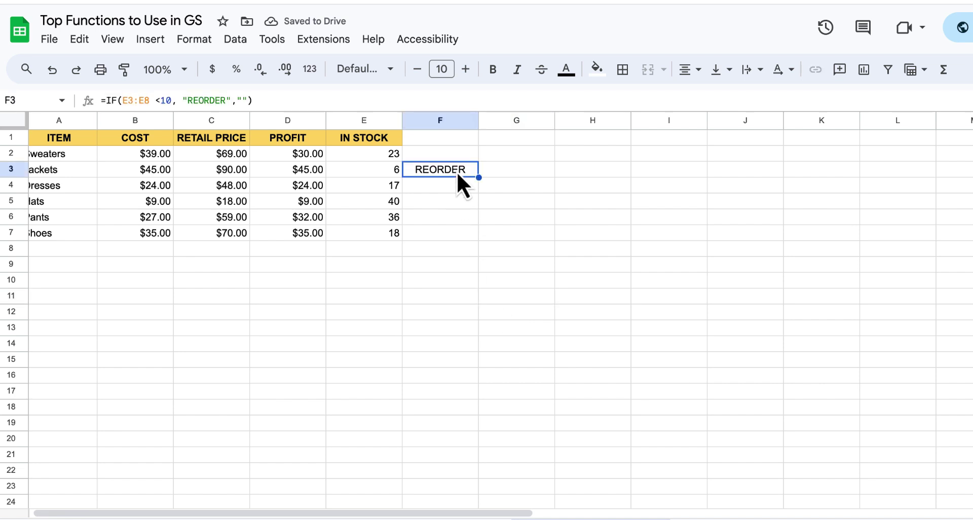
click(382, 173)
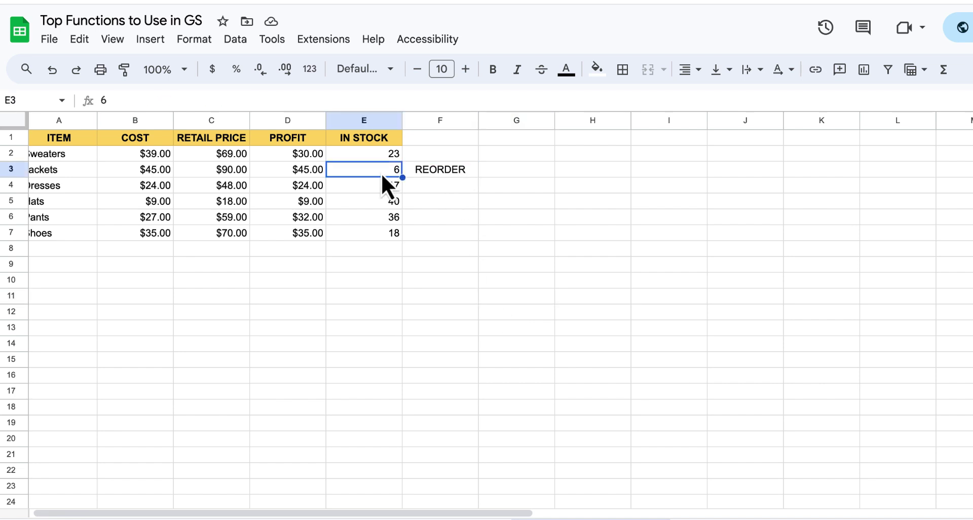
click(434, 172)
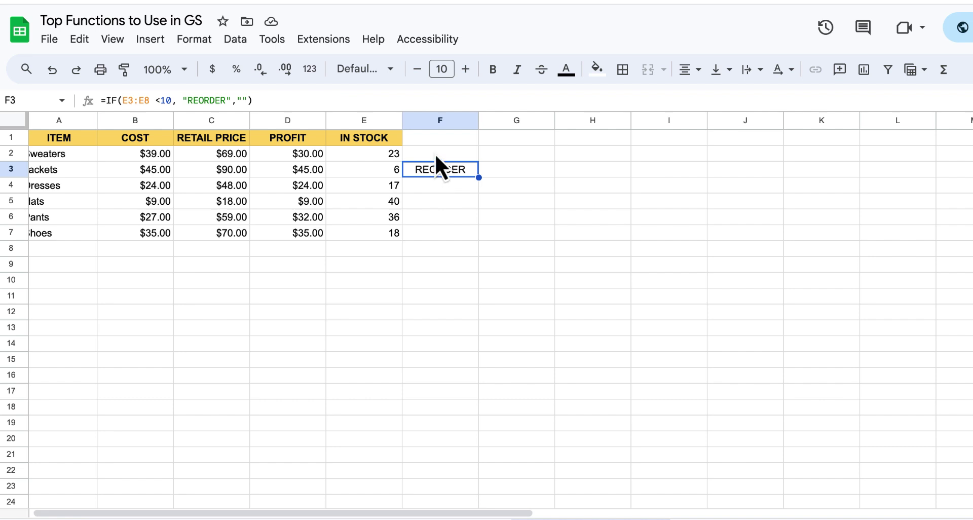
click(435, 154)
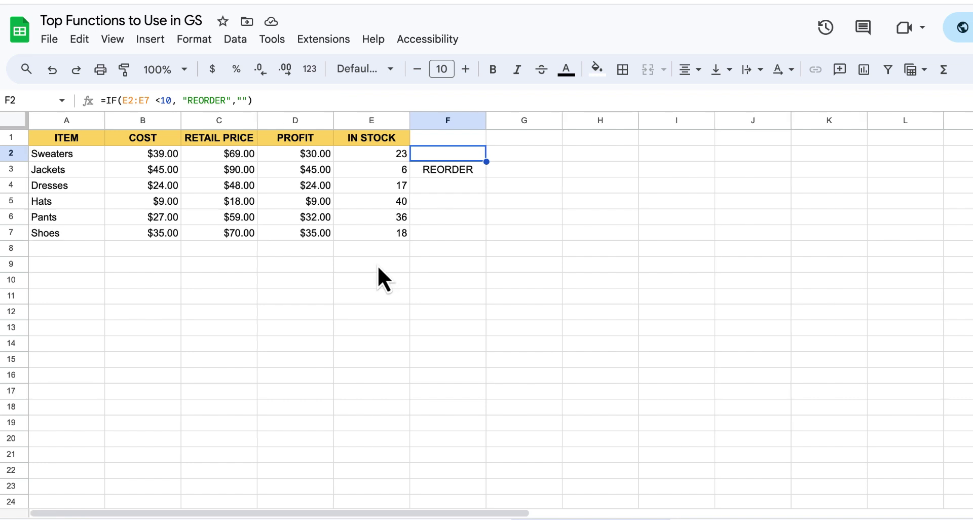
scroll(378, 265, left, 1)
scroll(378, 266, right, 1)
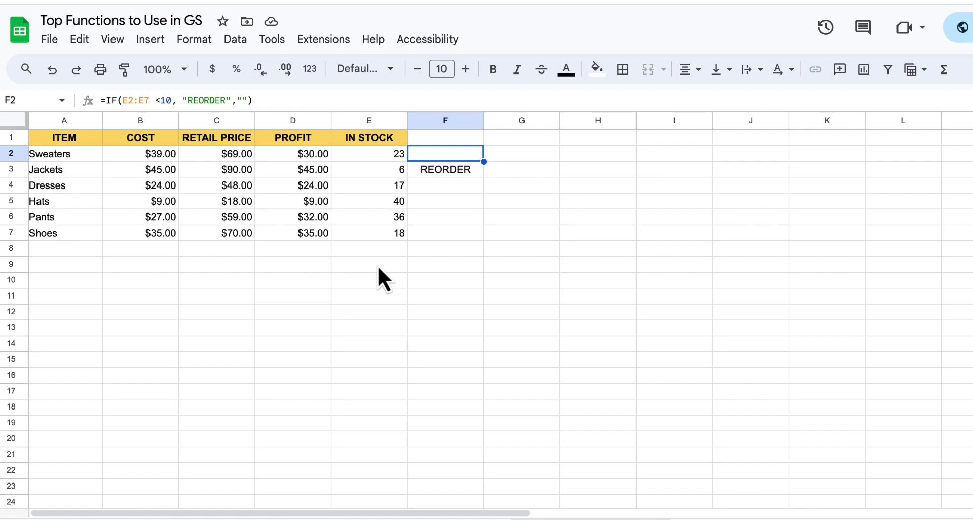
scroll(378, 265, left, 1)
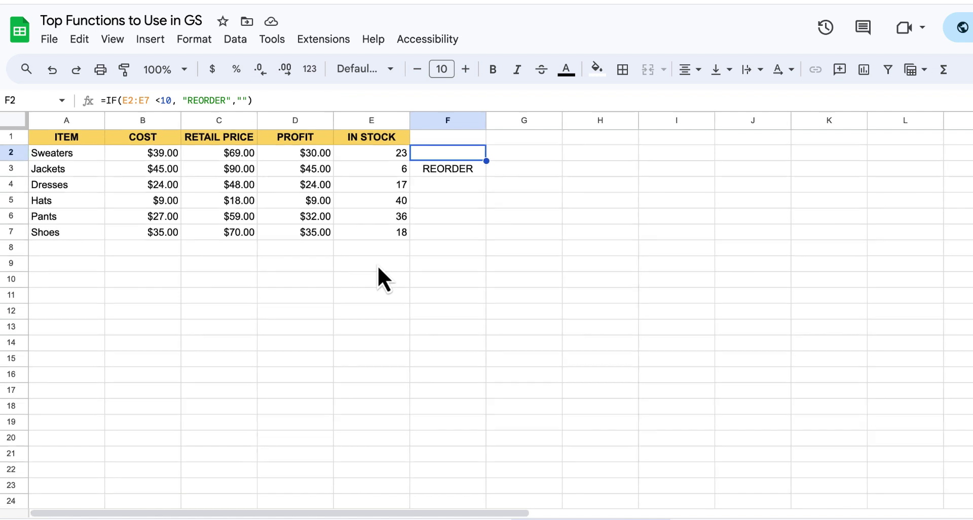
scroll(378, 265, down, 1)
scroll(378, 266, up, 1)
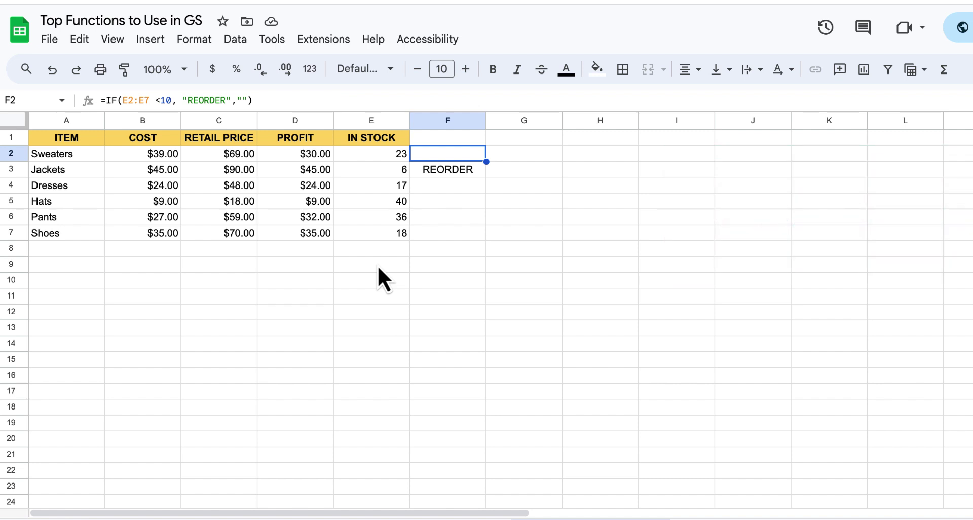
- Begin a VLOOKUP formula in cell C10 with "Jackets" as the search key
click(190, 279)
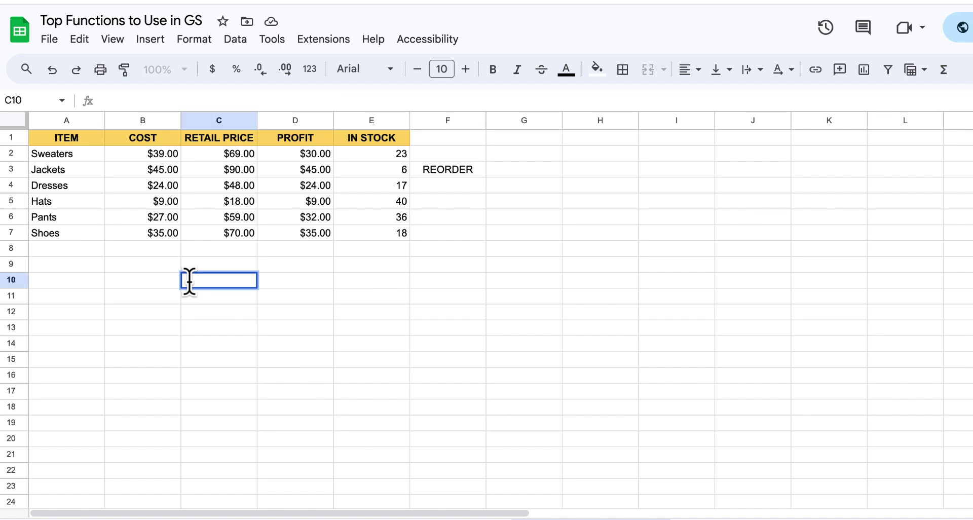
text(=vloo)
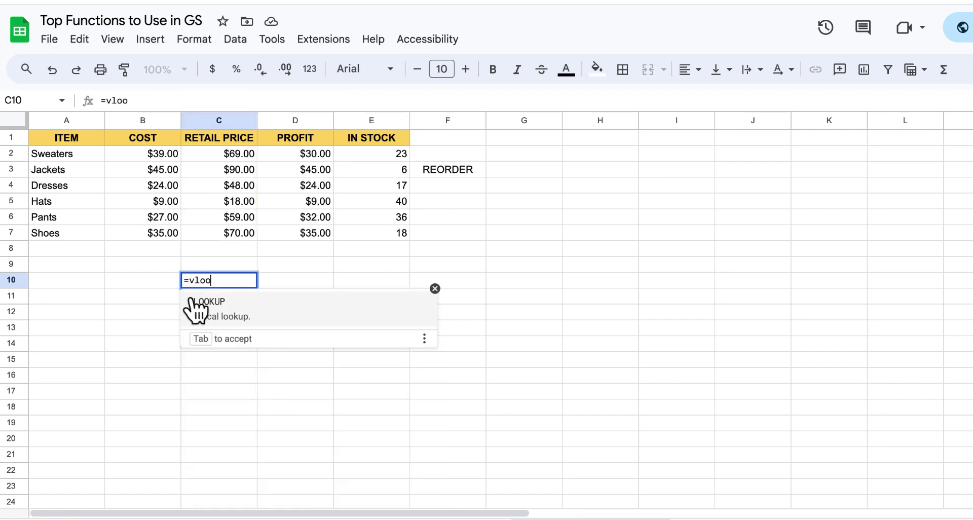
click(223, 316)
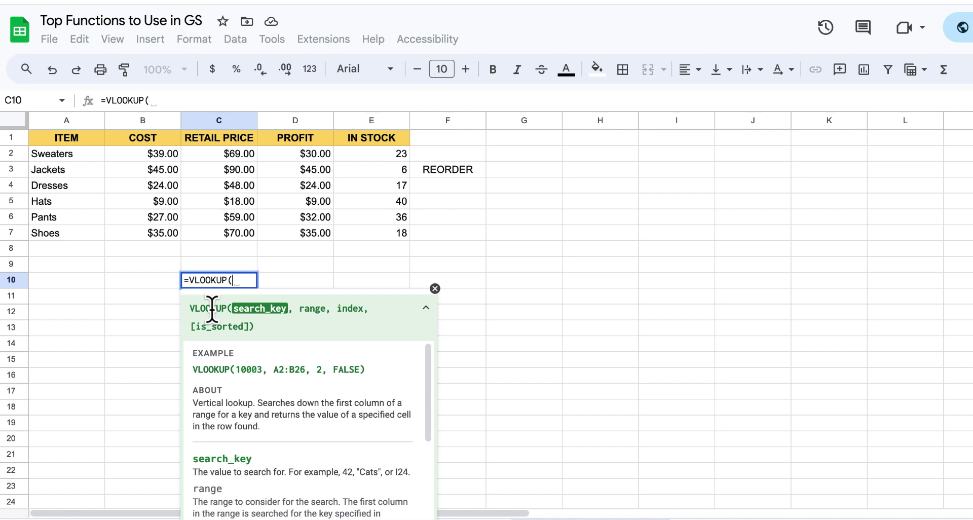
text("")
key(Left)
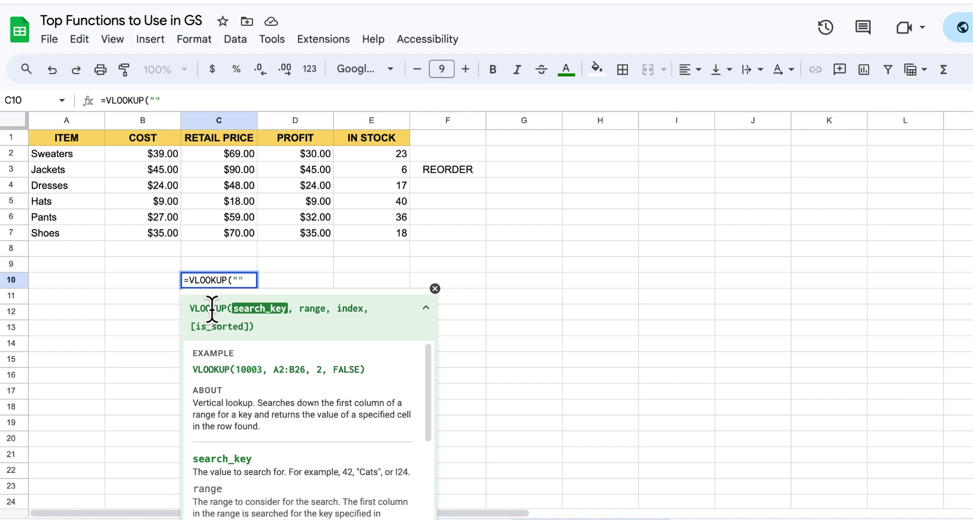
text(Jackets)
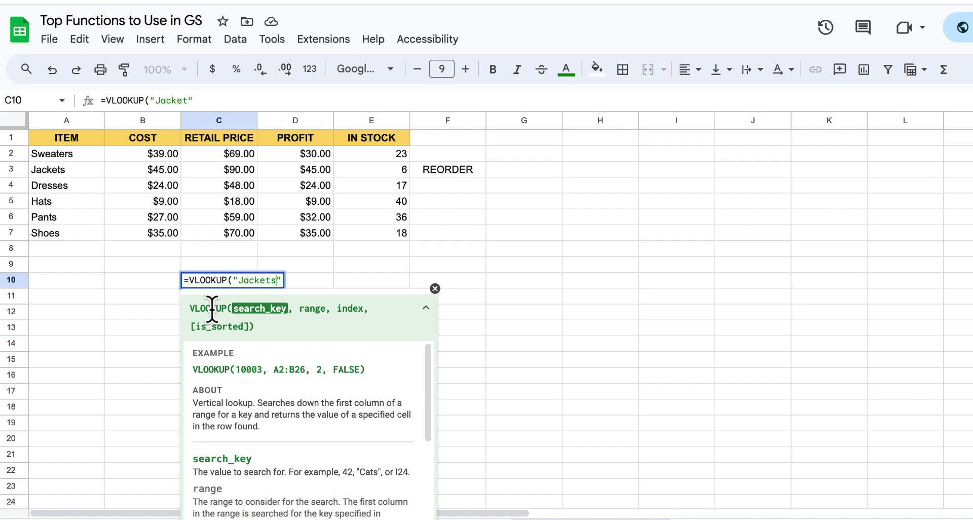
key(Right)
text(,)
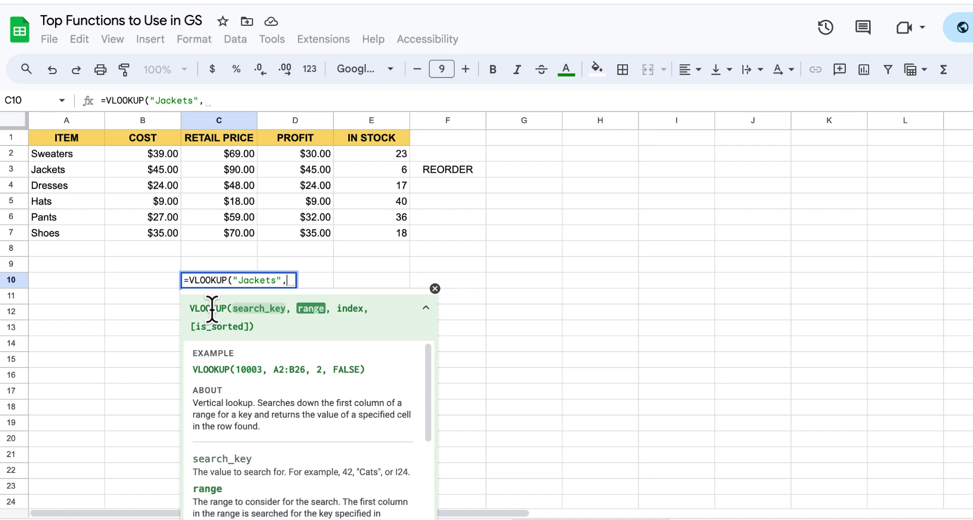
- Complete the VLOOKUP in C10 with range A2:E7, column index 4 and FALSE for the sorted argument
drag(70, 157, 378, 235)
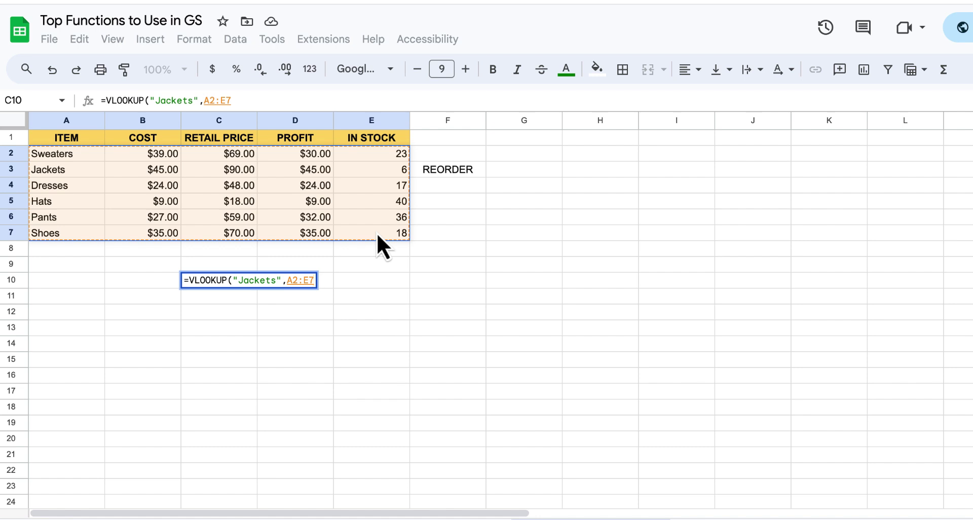
text(,)
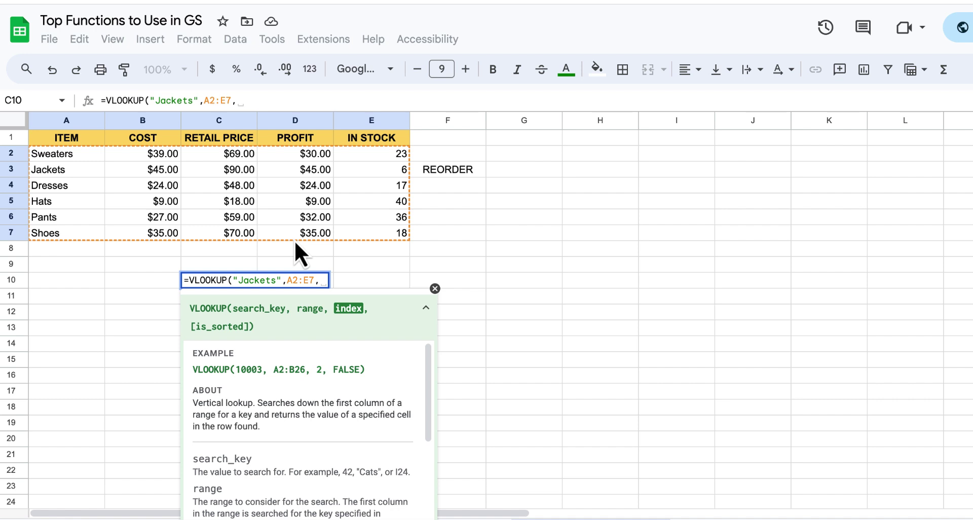
text(4)
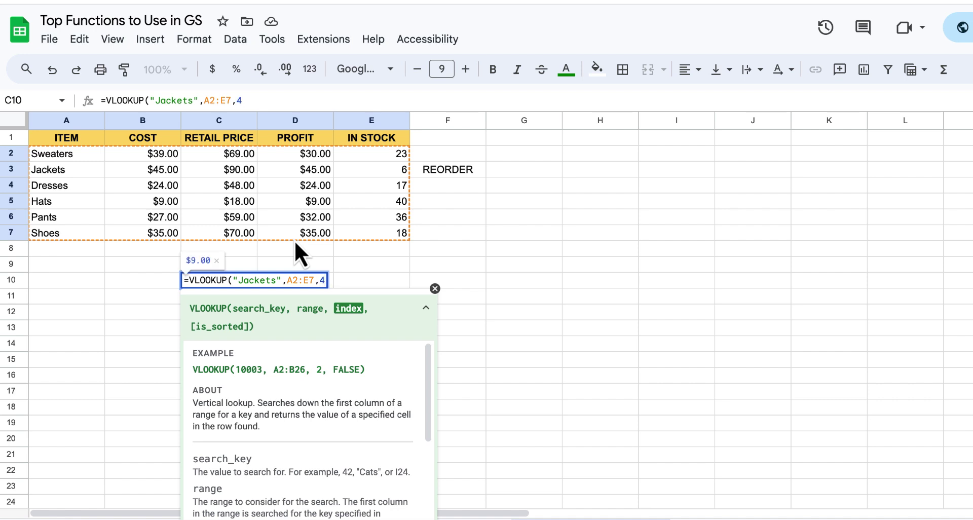
text(,)
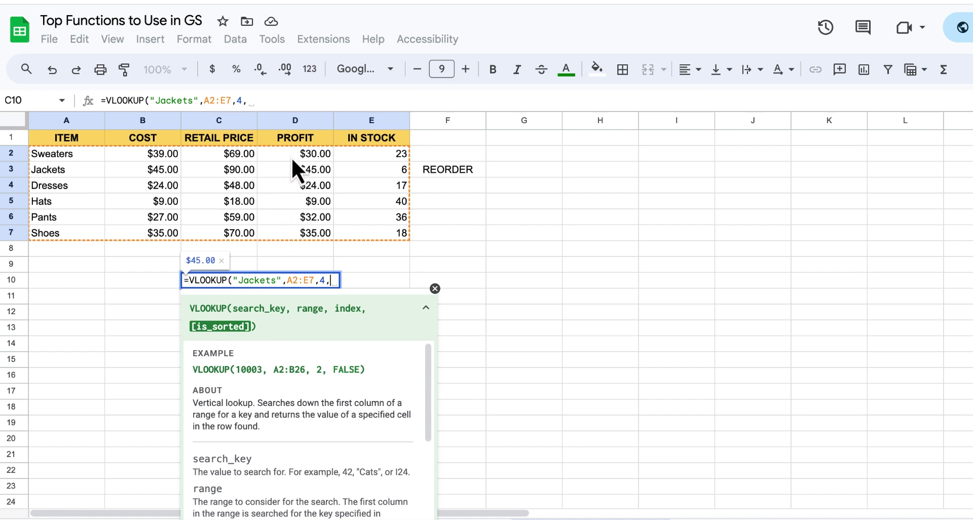
text(FALSE)
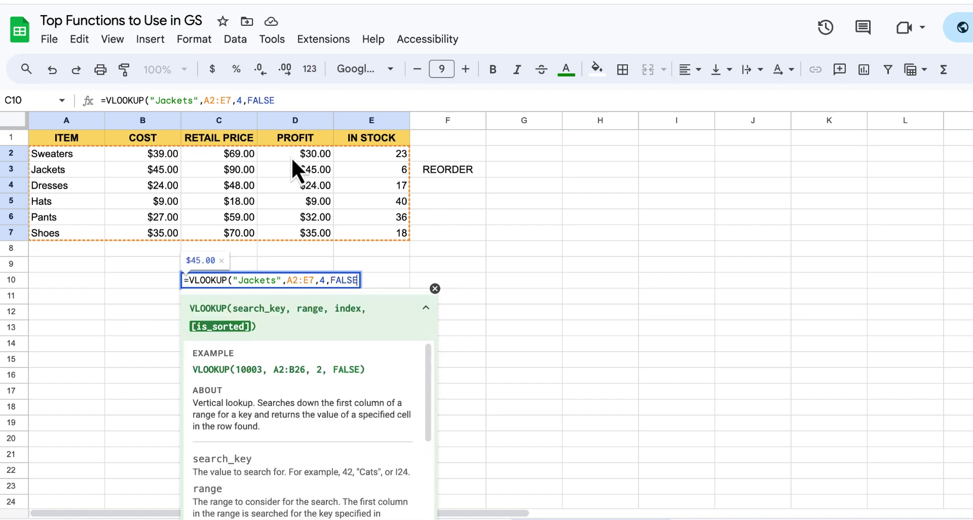
key(Return)
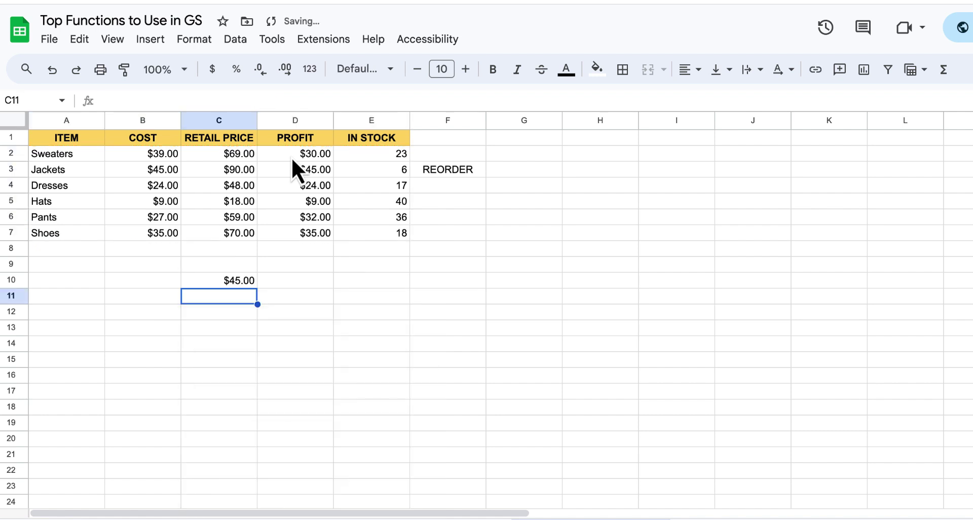
- Make the lookup range in C10's VLOOKUP formula absolute as $A$2:$E$7
click(222, 286)
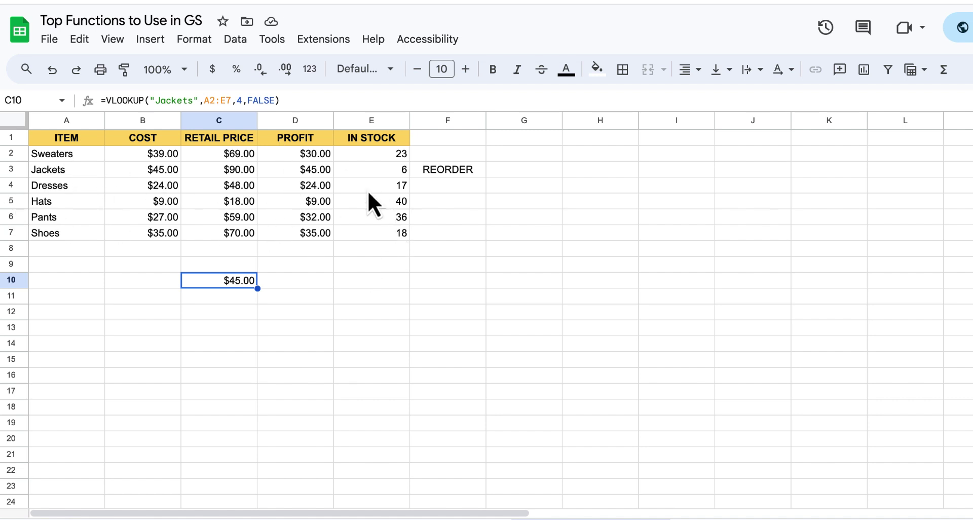
click(401, 380)
click(226, 283)
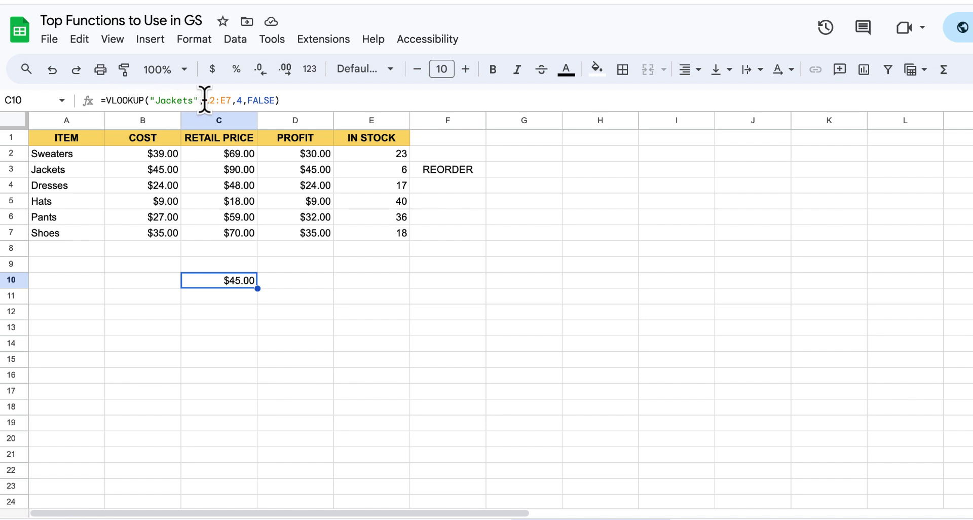
drag(204, 100, 230, 100)
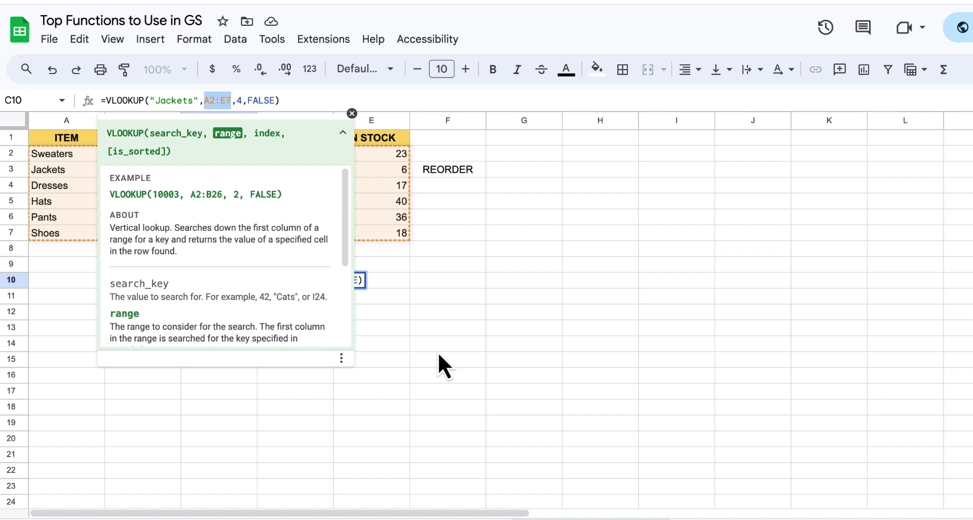
key(F4)
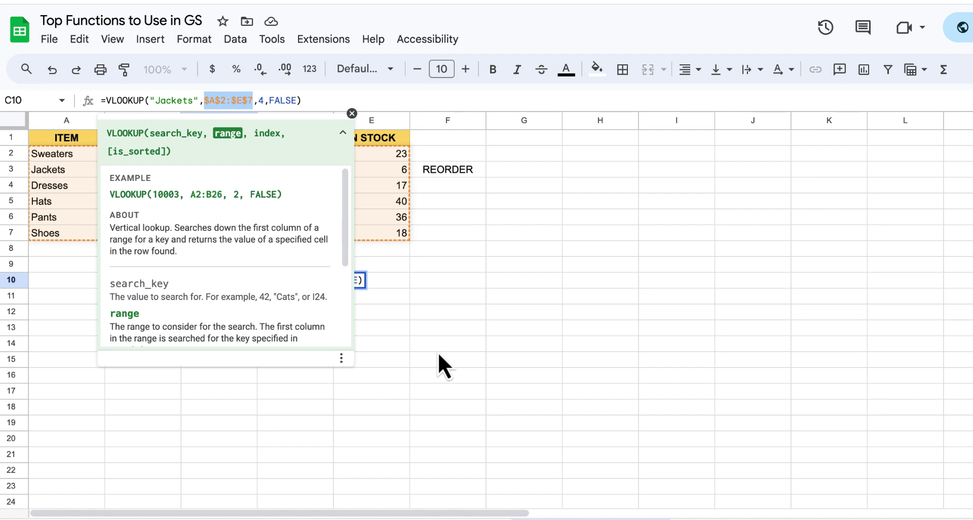
click(454, 382)
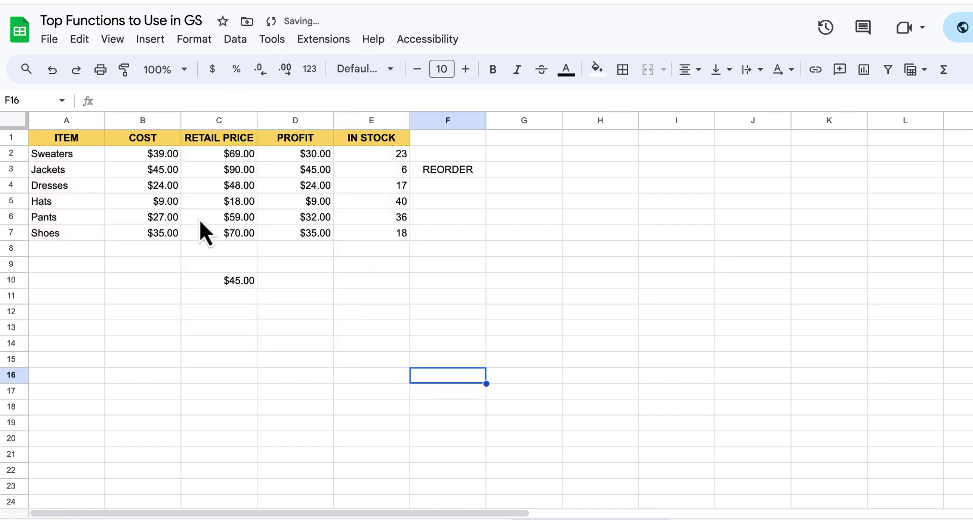
- Copy the VLOOKUP formula from C10 into cell E10
click(346, 282)
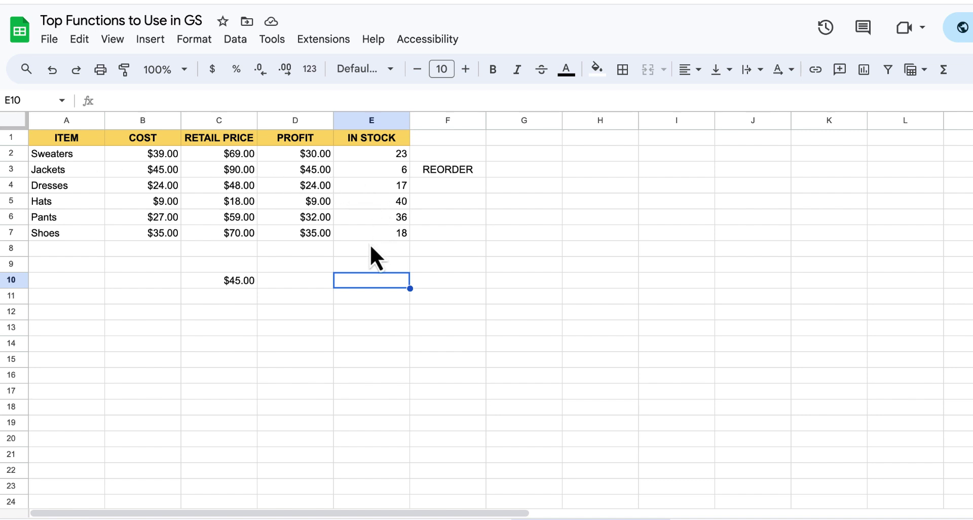
click(226, 284)
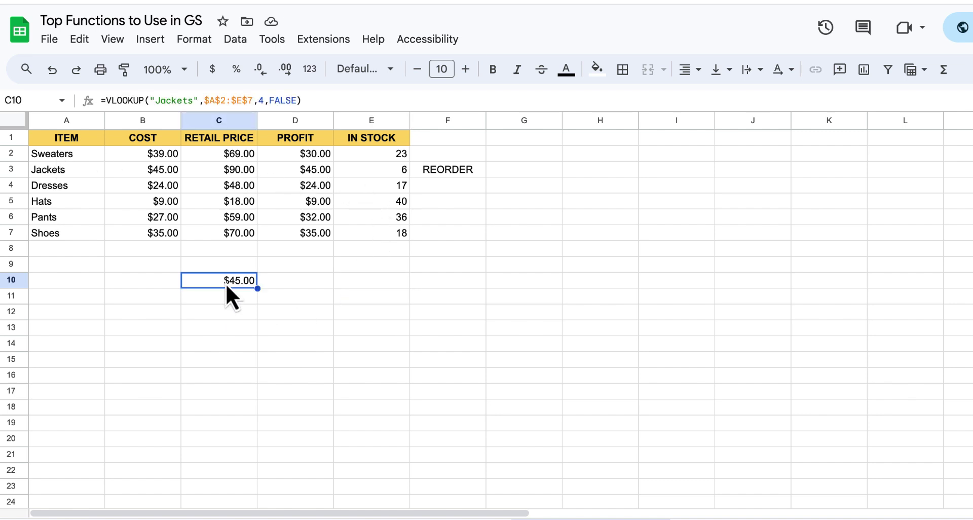
key(ctrl+c)
click(379, 283)
key(ctrl+v)
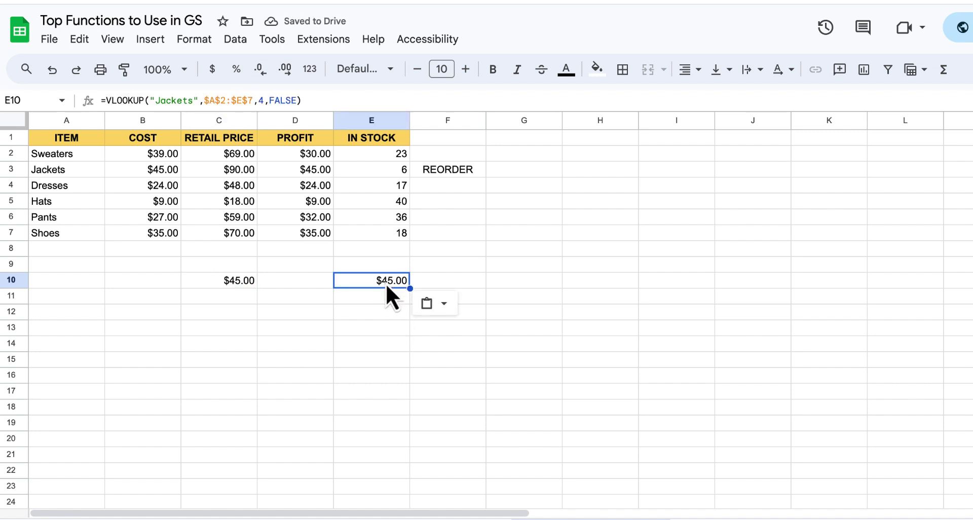
- Change the search key in E10's VLOOKUP formula to "Coats"
drag(193, 100, 154, 100)
text(Coat)
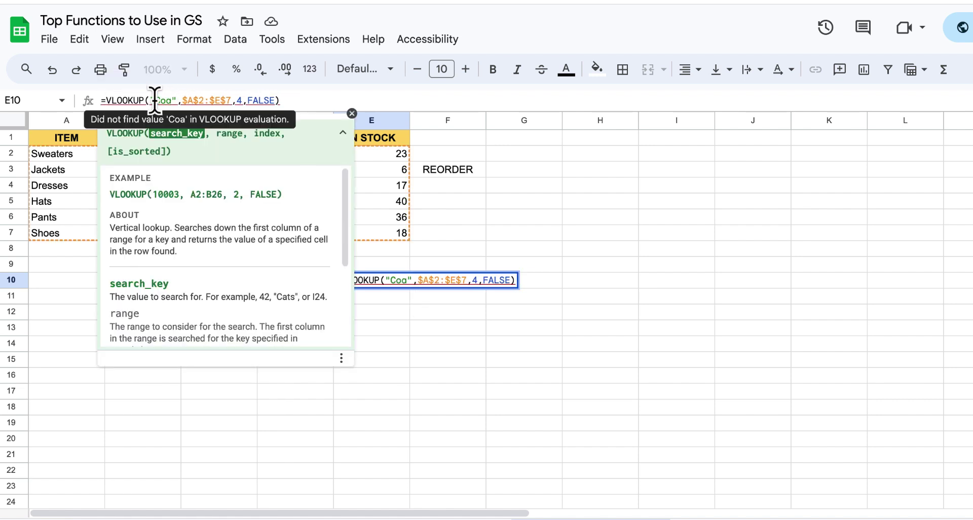
text(a)
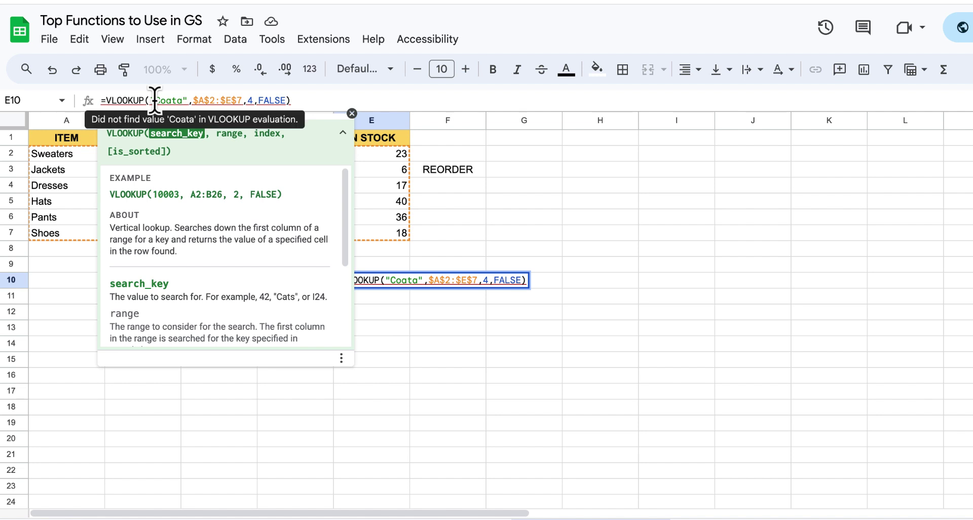
key(BackSpace)
text(s)
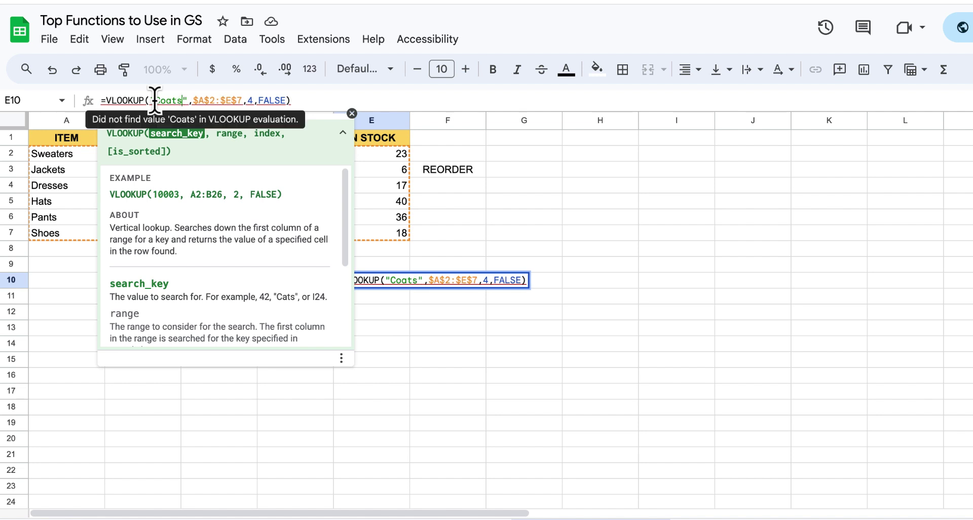
key(Return)
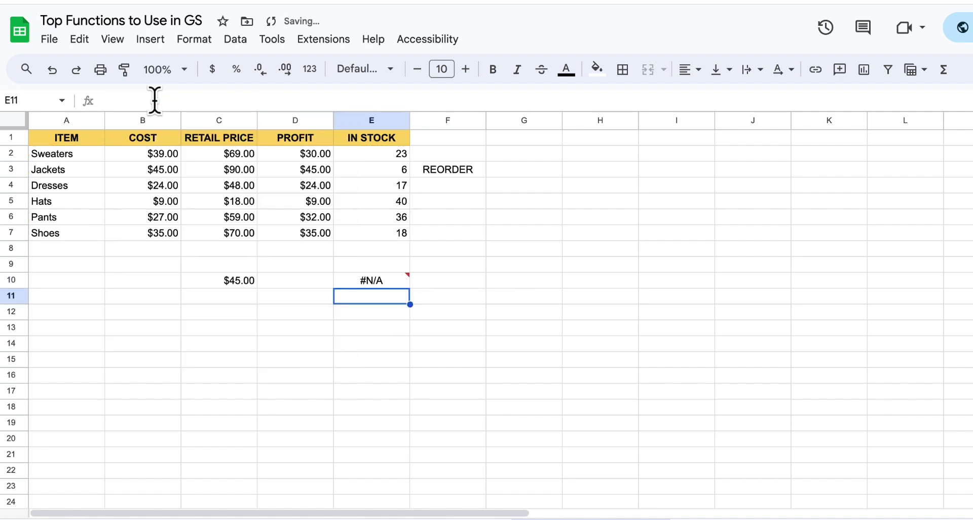
- Wrap the VLOOKUP formula in E10 in IFERROR, with an empty string "" as the value returned on error
mouse_move(367, 285)
click(382, 281)
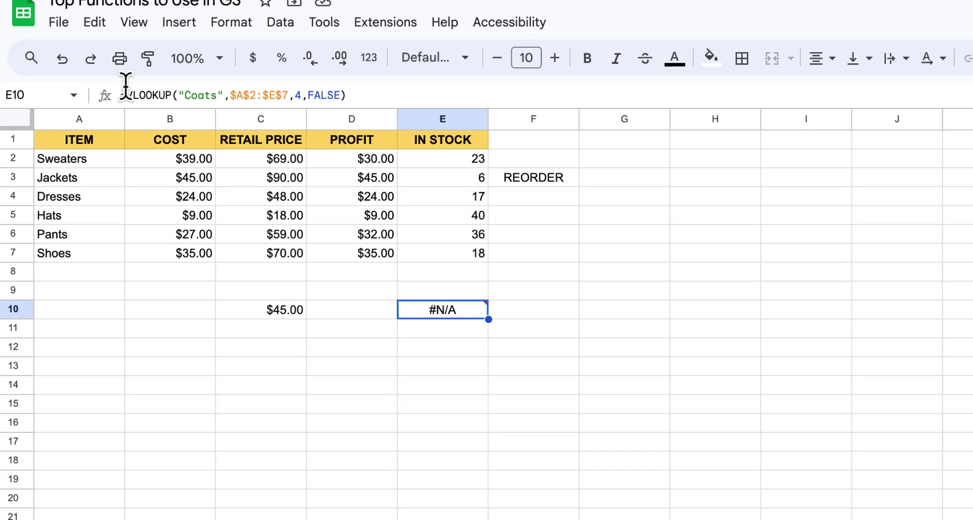
click(146, 88)
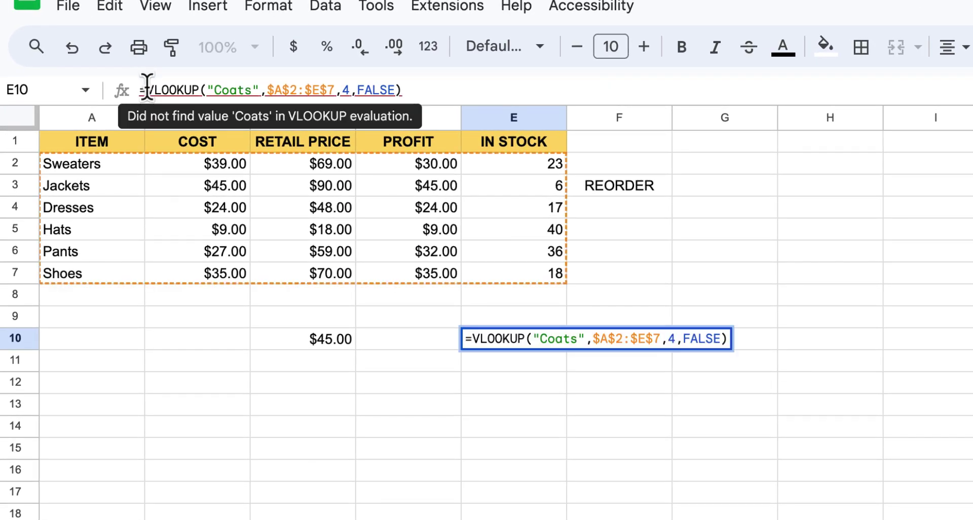
text(IFERRO)
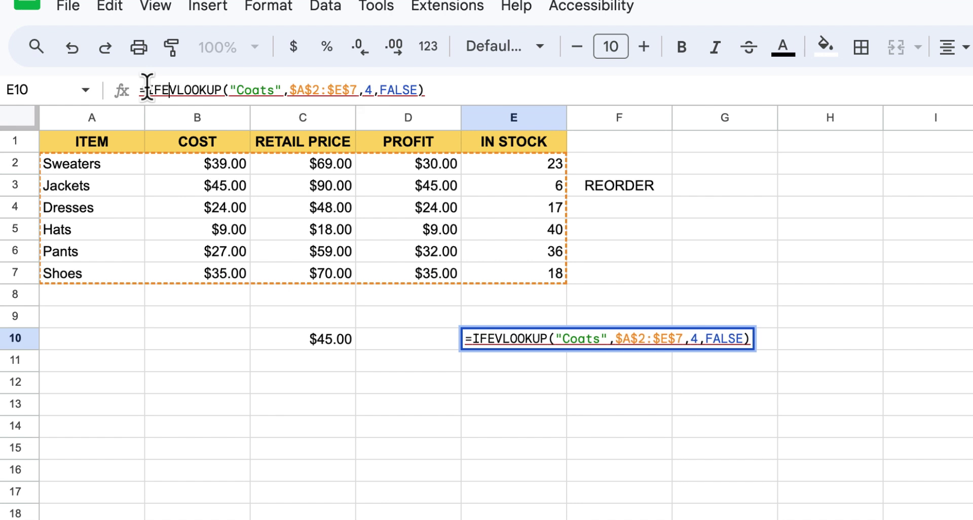
text(R()
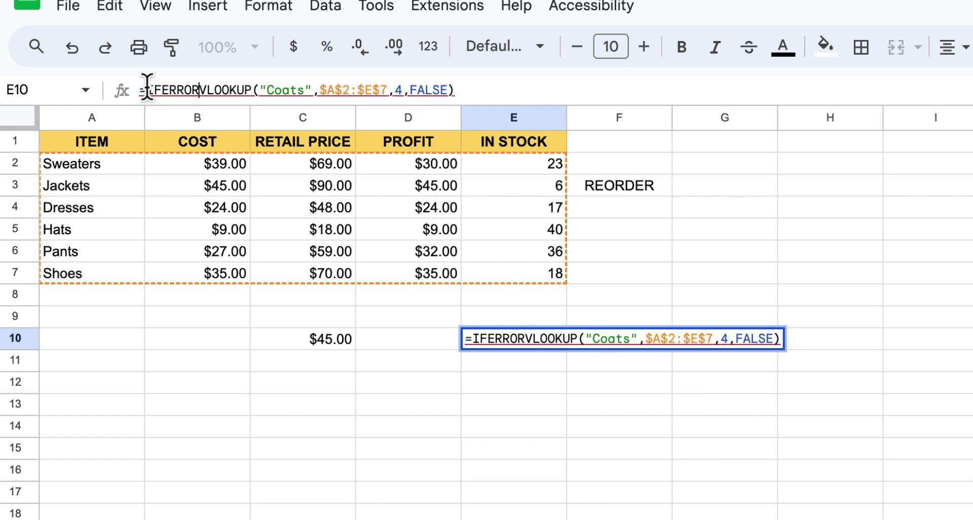
click(466, 90)
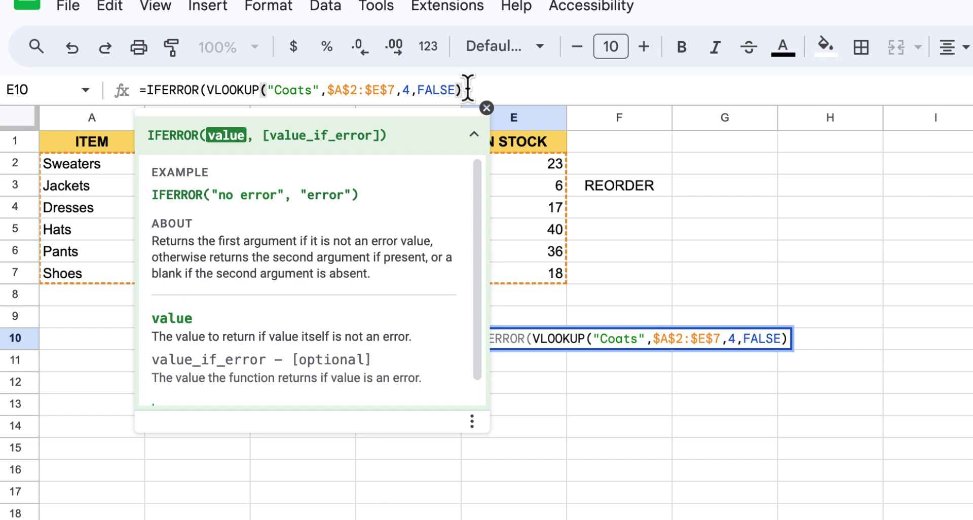
text(, )
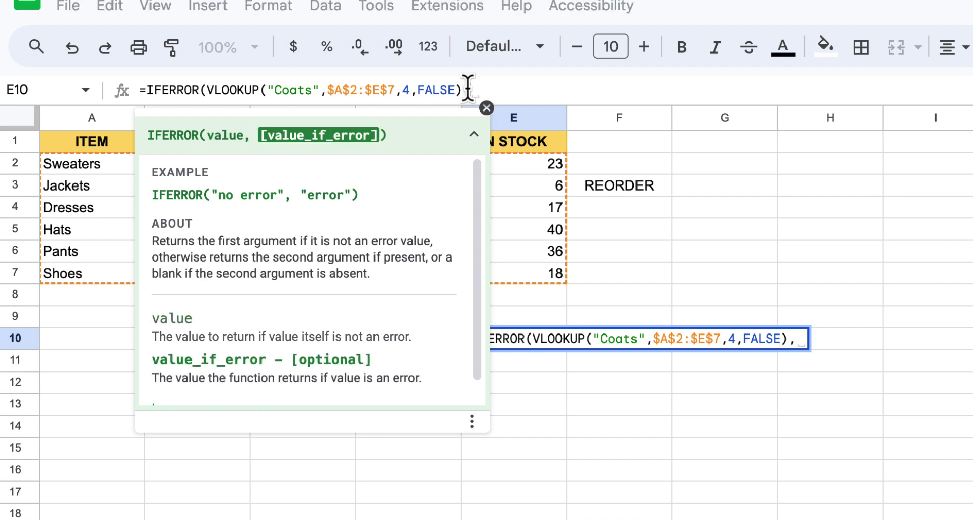
text("")
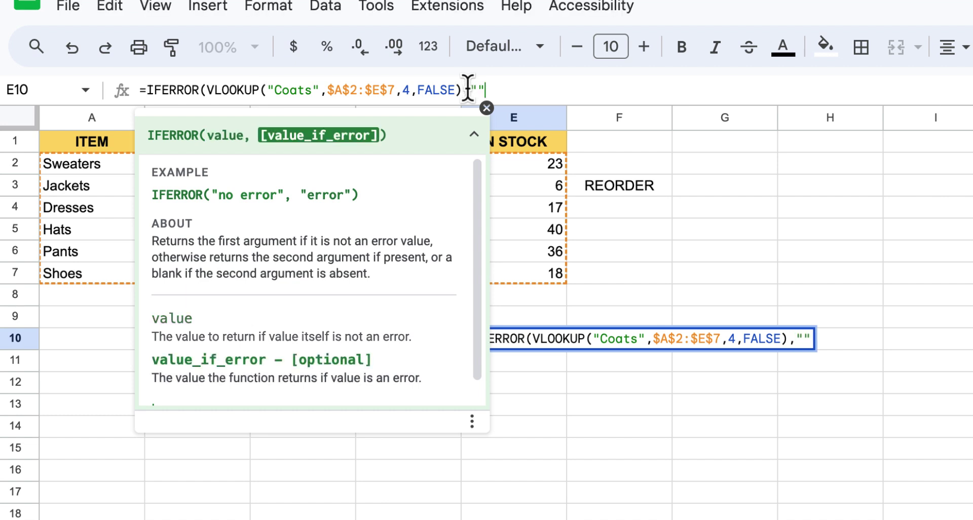
text())
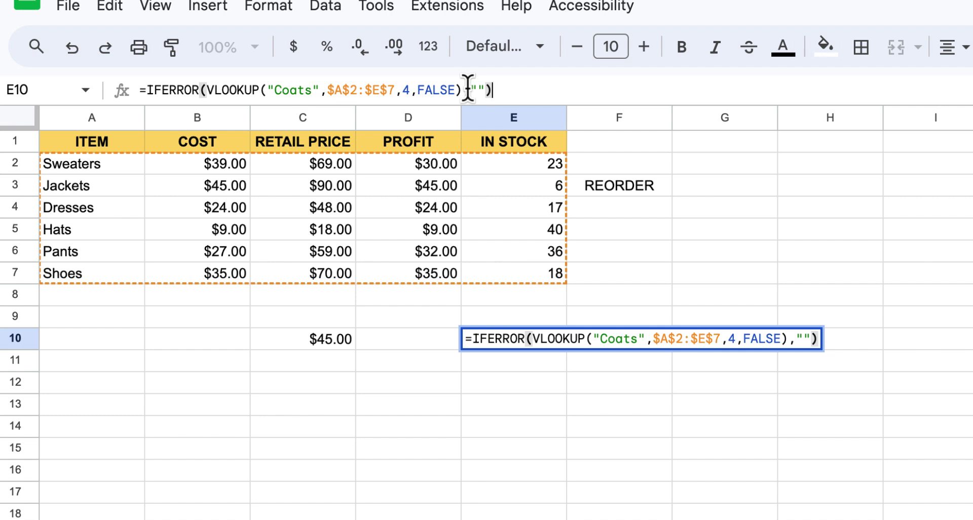
key(Return)
- Set the error value of the IFERROR formula in E10 to "NOT FOUND"
click(507, 344)
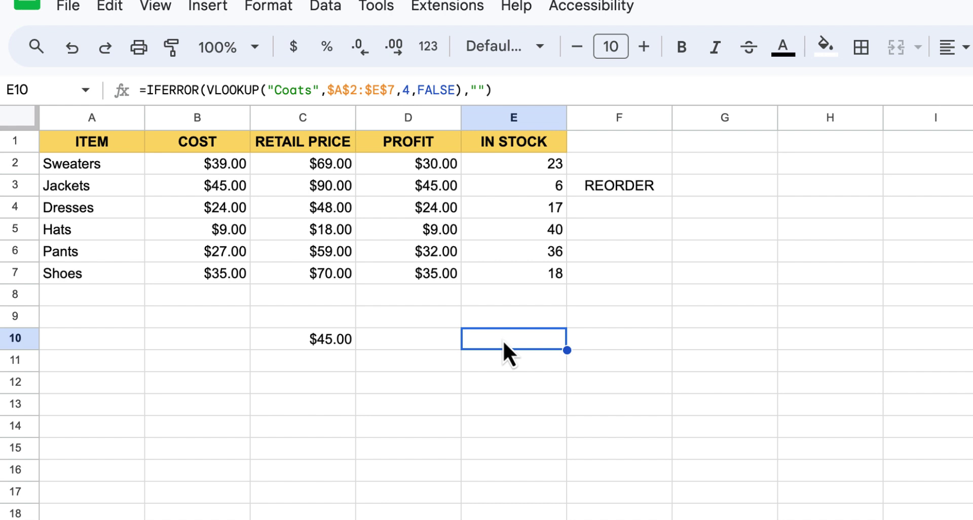
click(479, 88)
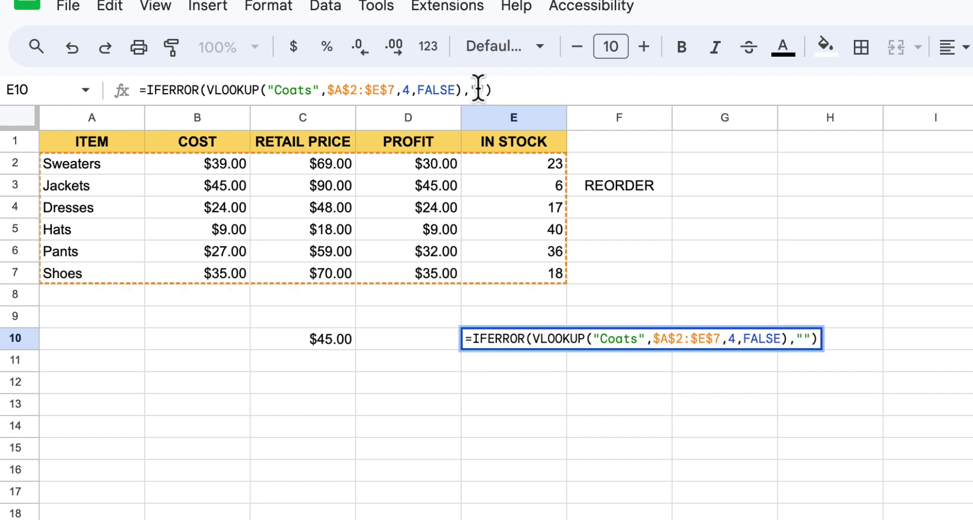
text(NOT FOUN)
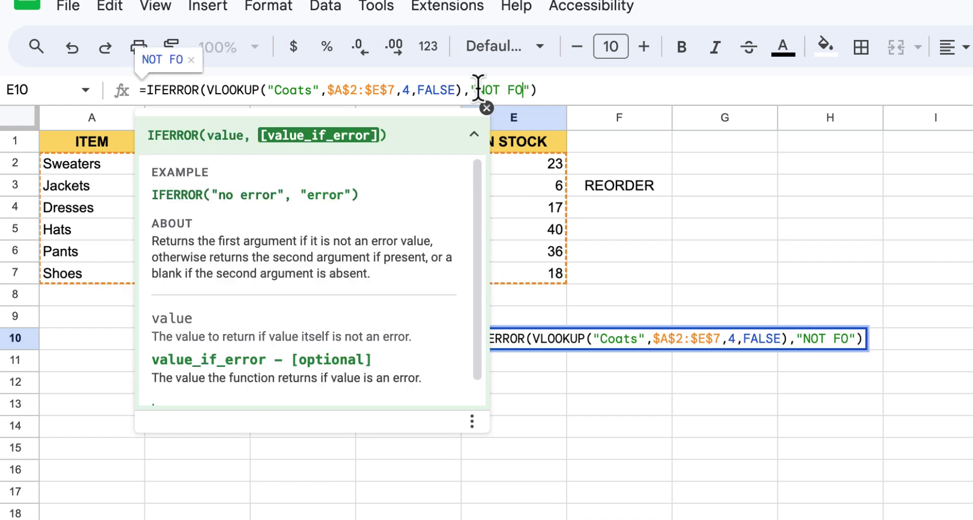
text(D)
key(Return)
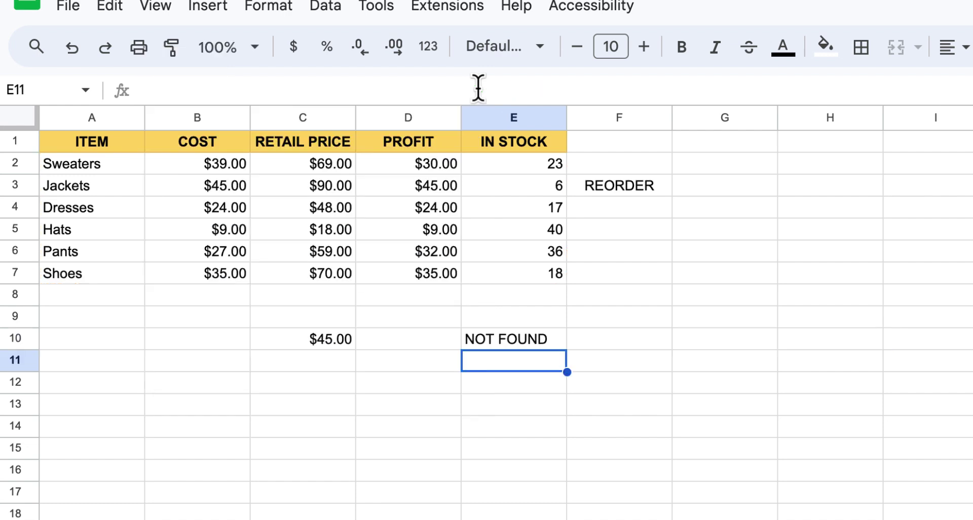
- Review the IF formula in F3, the VLOOKUP formula in C10 and the IFERROR formula in E10
click(518, 342)
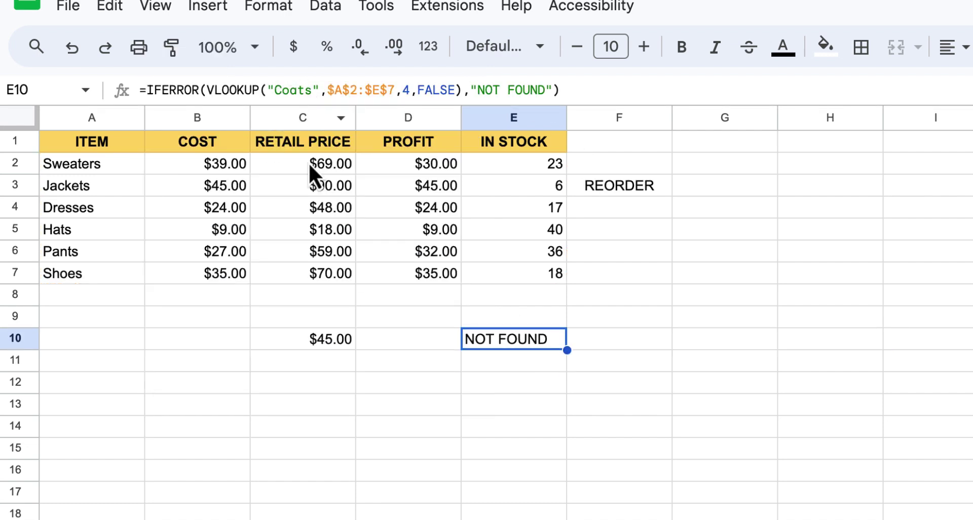
click(303, 413)
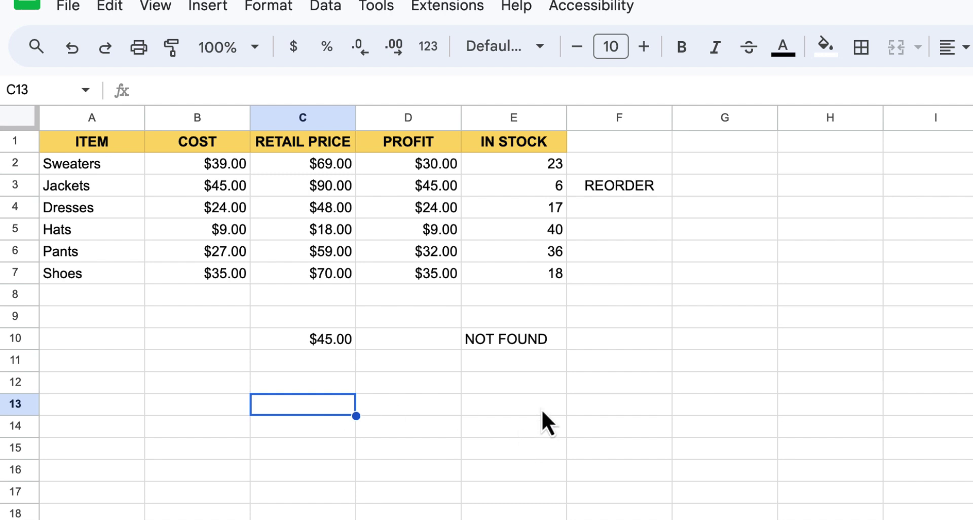
click(635, 190)
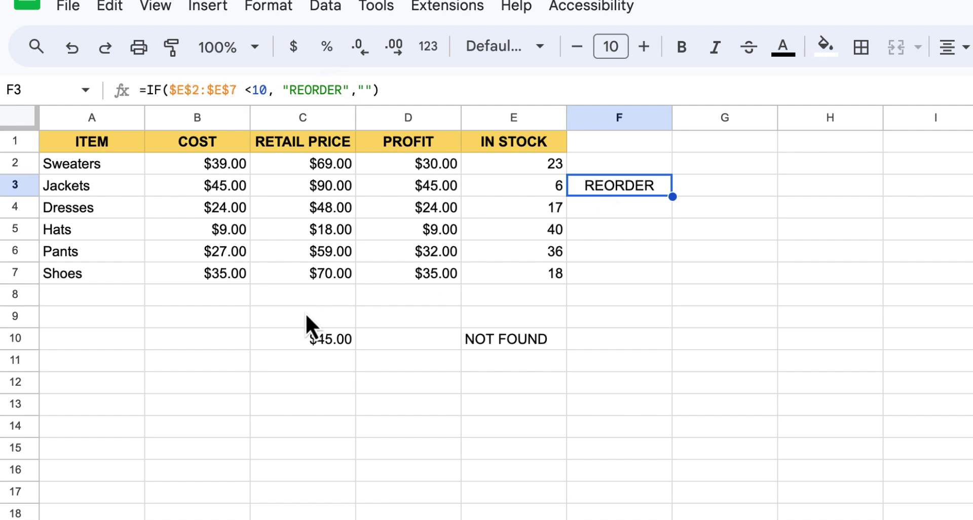
click(306, 337)
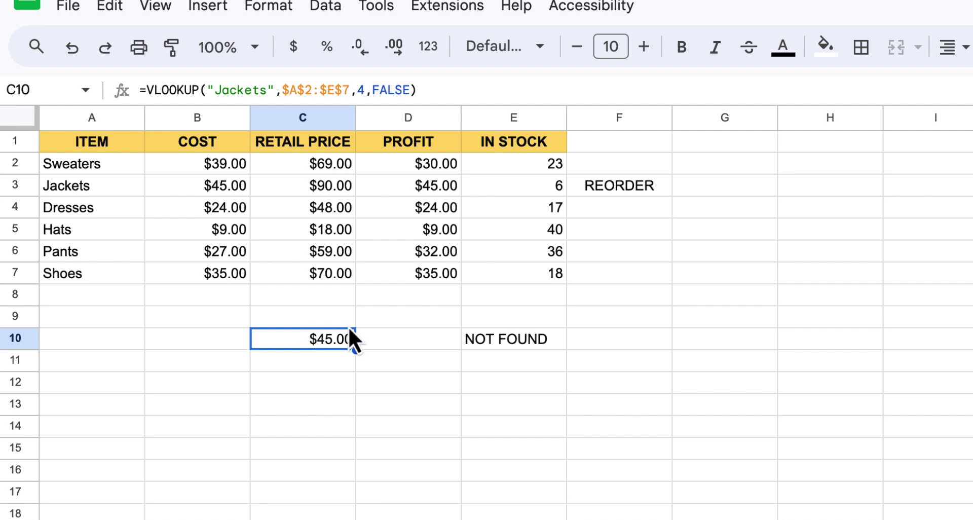
click(482, 342)
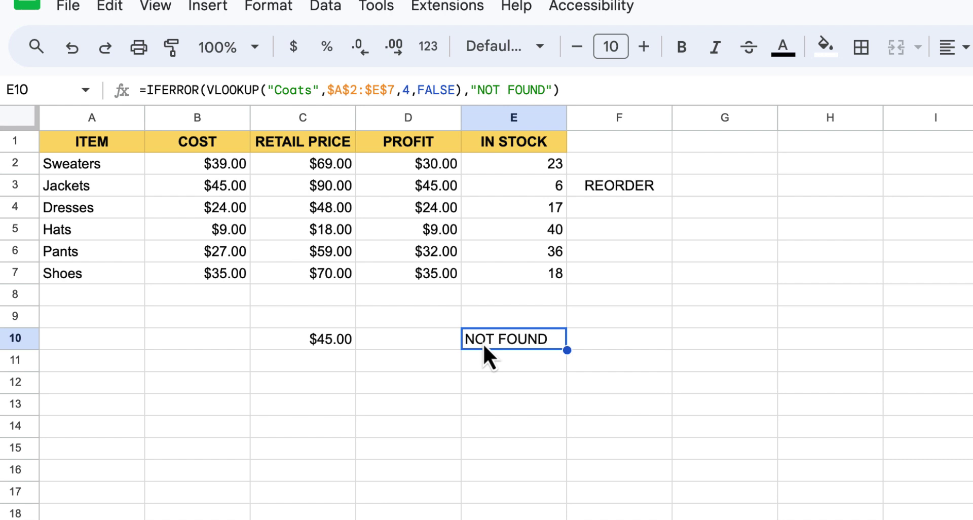
click(384, 429)
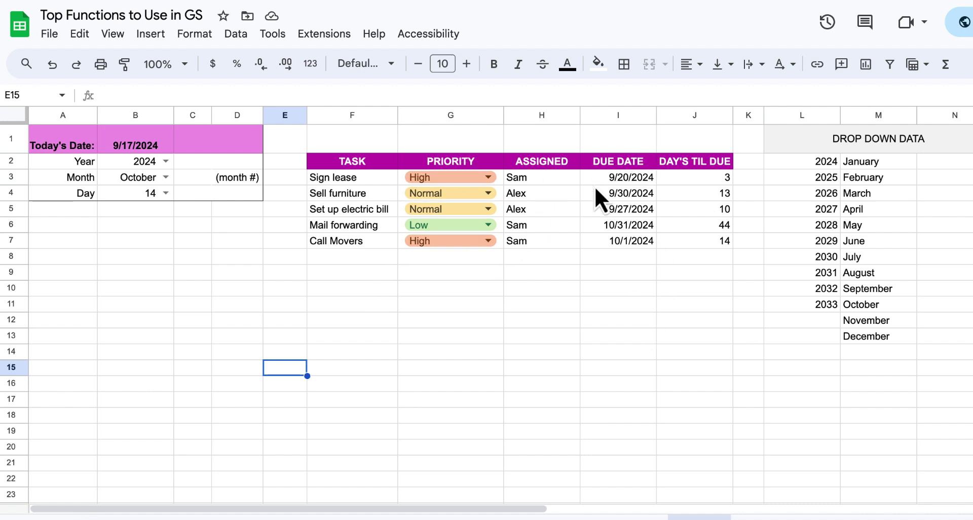
- In the task list sheet, clear the DAY'S TIL DUE cells J3:J7 and the month number formula in C3
drag(710, 179, 714, 255)
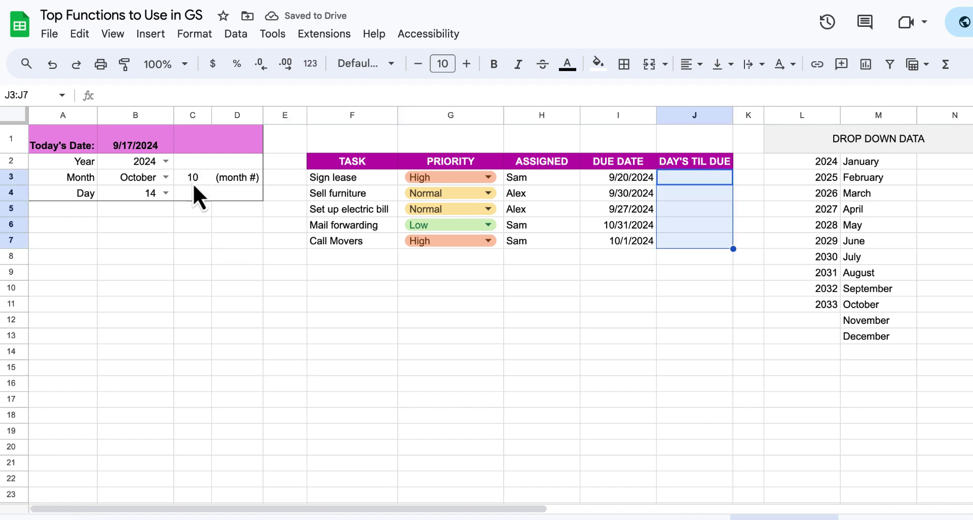
click(192, 180)
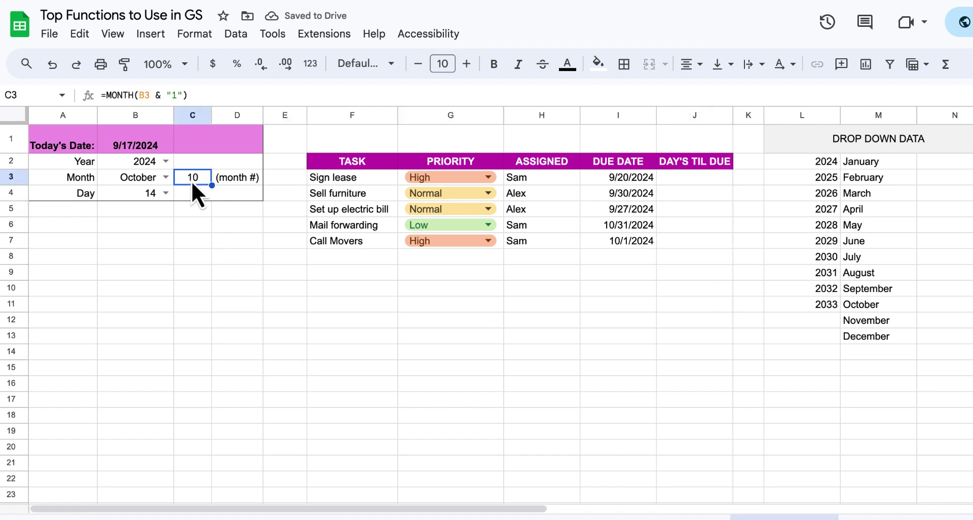
key(Delete)
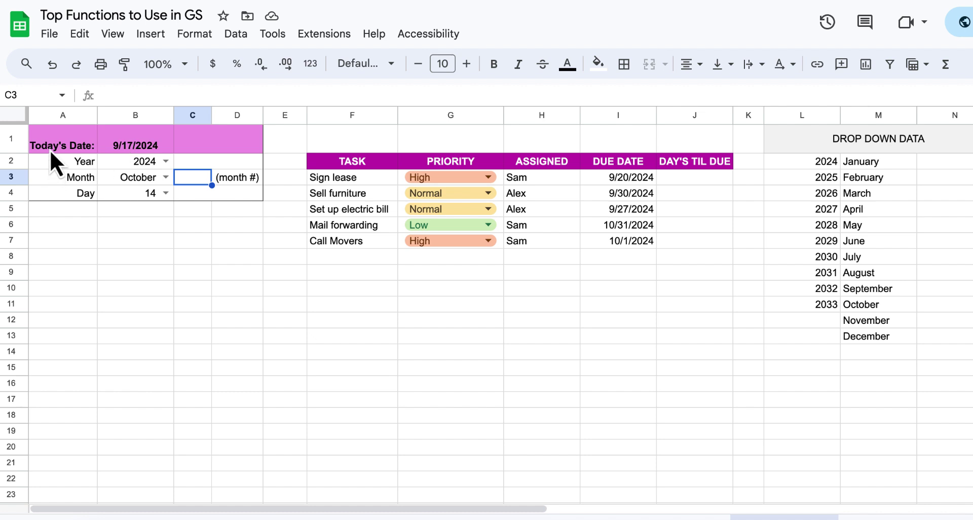
- Clear the Today's Date cell B1 and enter the formula =TODAY() in it
click(132, 148)
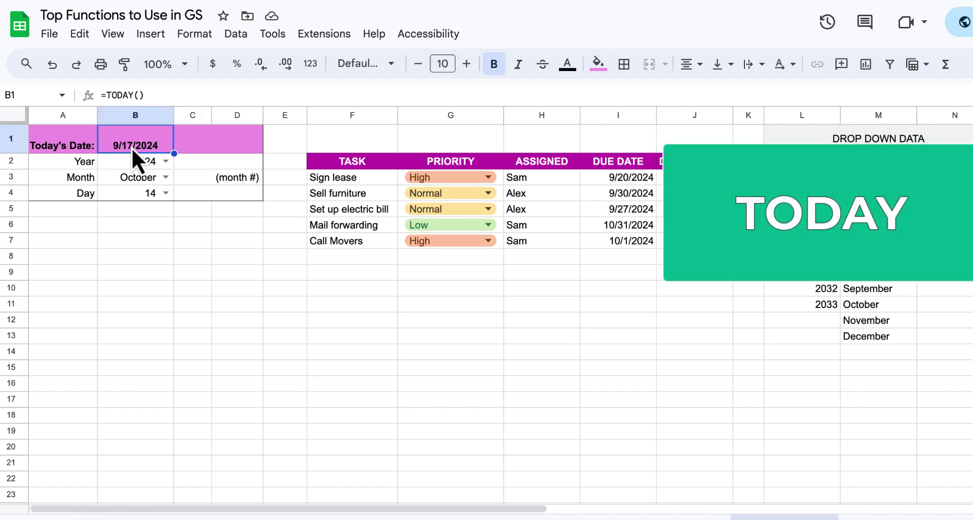
key(Delete)
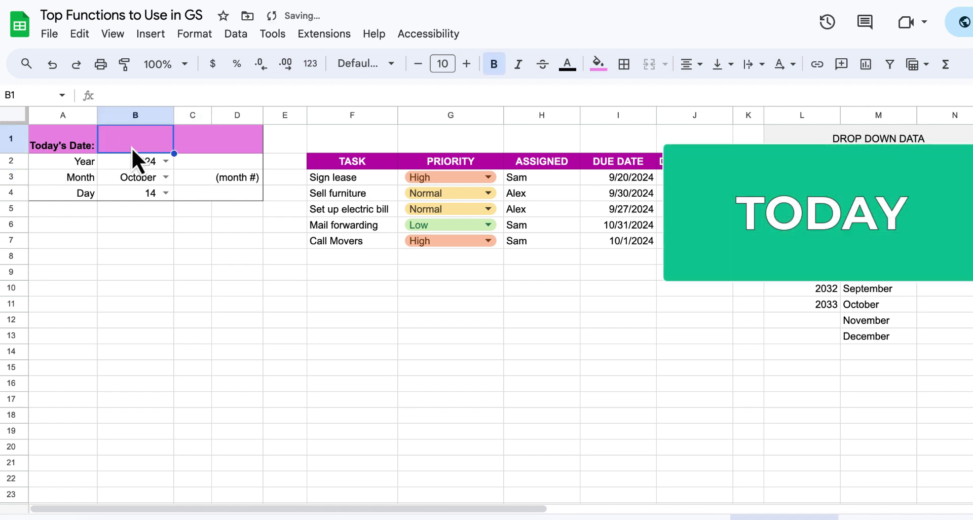
text(=TODA)
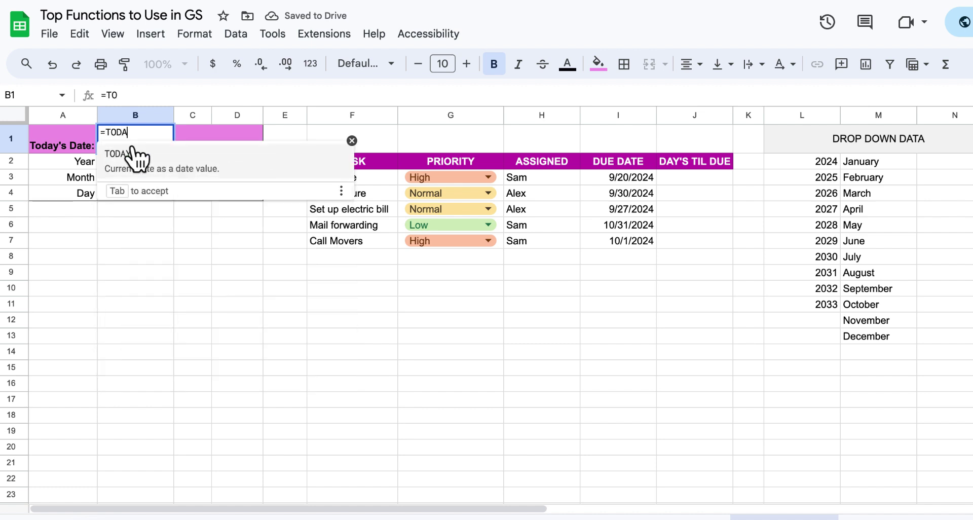
text(Y())
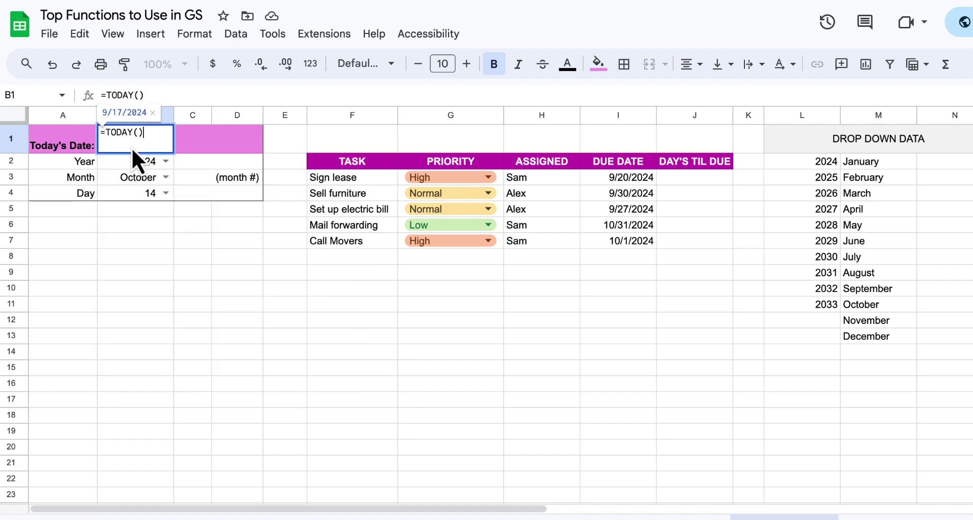
key(Return)
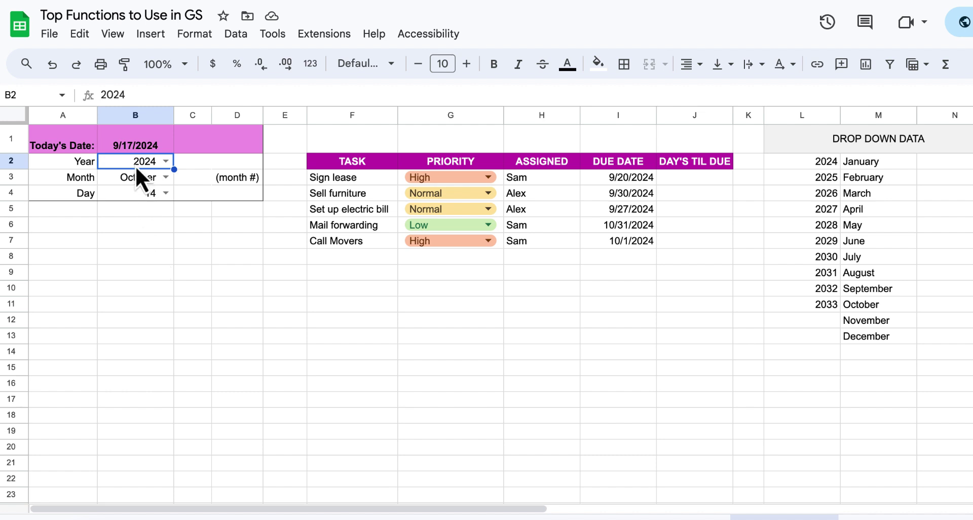
- Examine the dropdown options for Year, Month and Day in B2:B4 without changing the selections
click(165, 162)
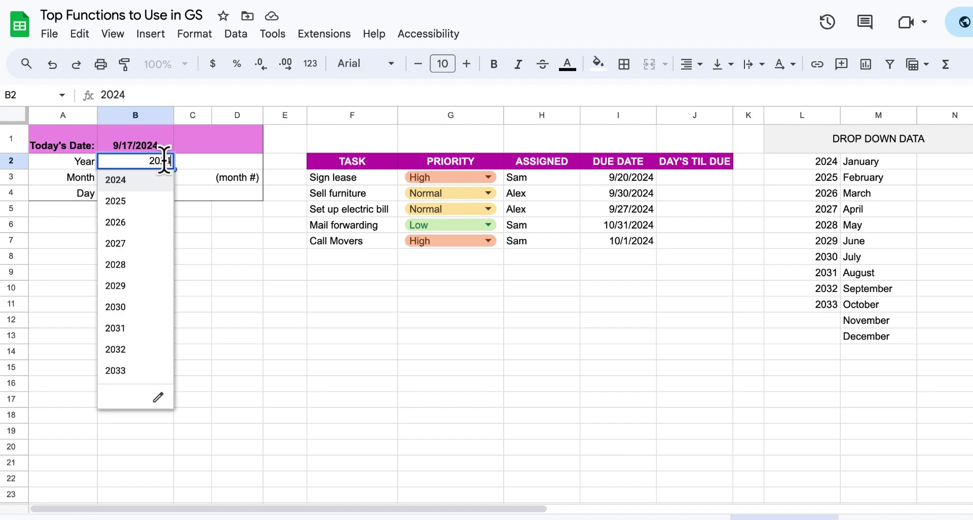
click(220, 335)
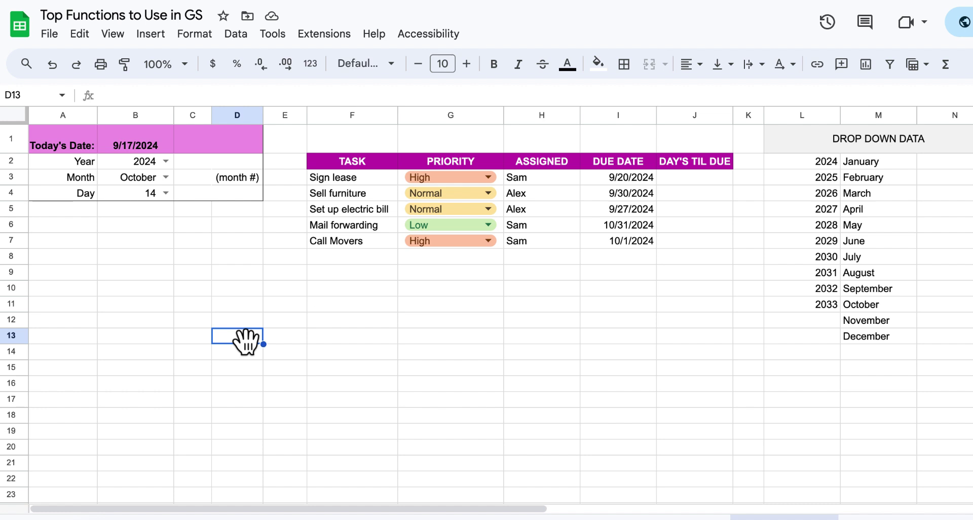
click(164, 178)
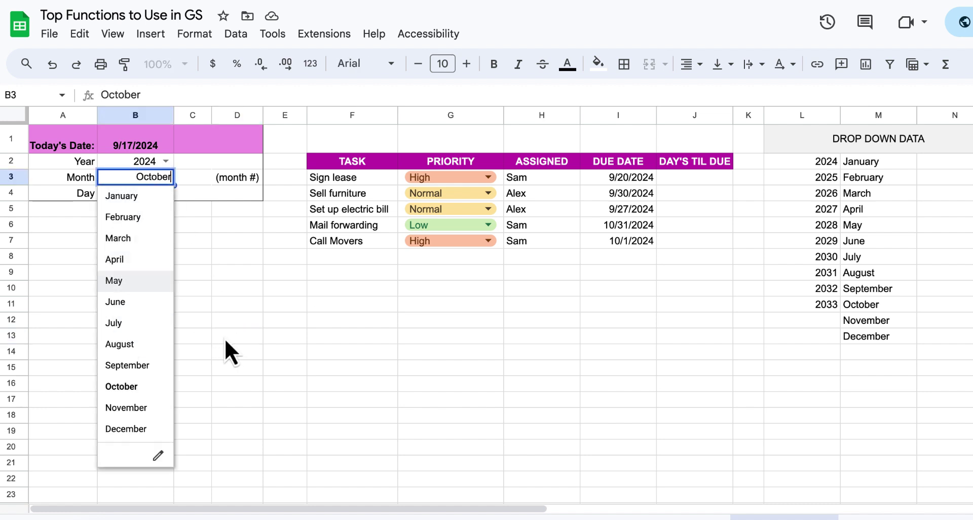
click(238, 336)
click(165, 195)
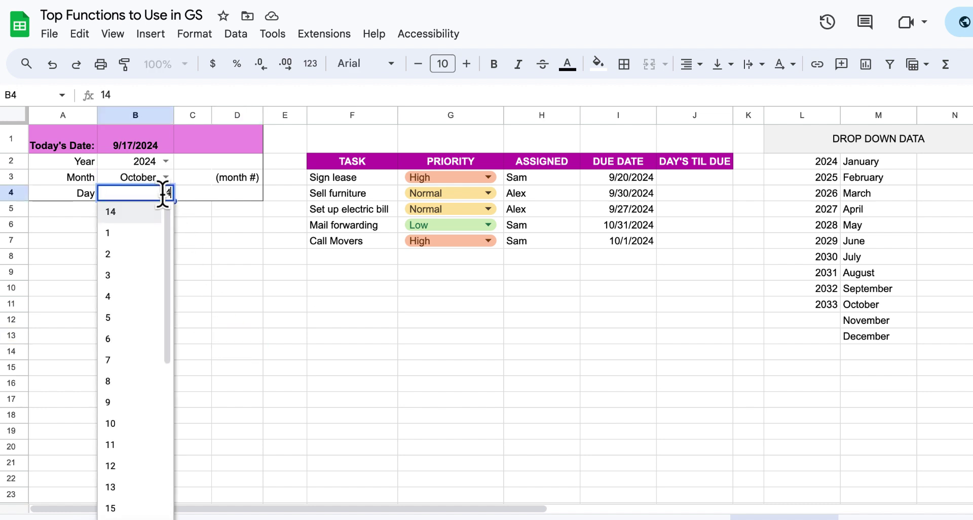
scroll(120, 393, down, 6)
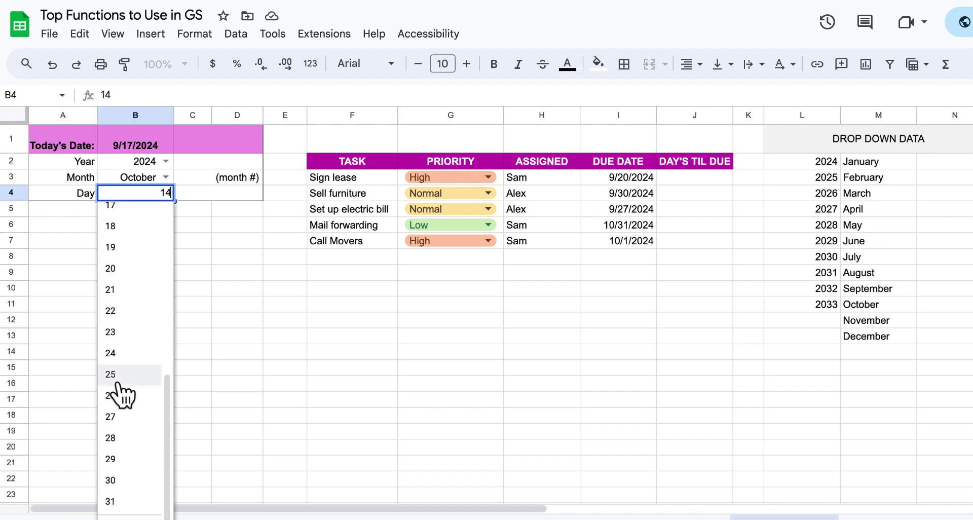
scroll(117, 388, up, 5)
click(269, 406)
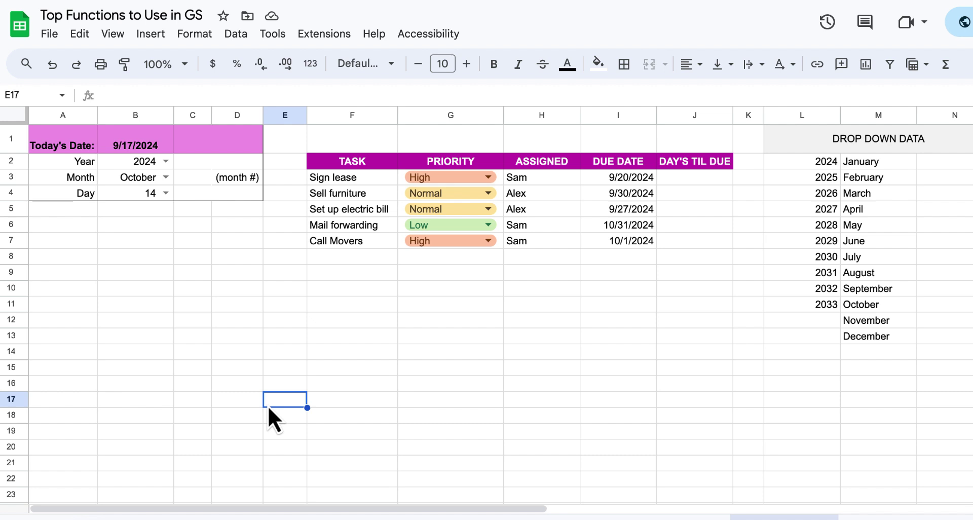
- Enter the formula =DATE(2024,09,17) in cell F10 below the task list
click(345, 290)
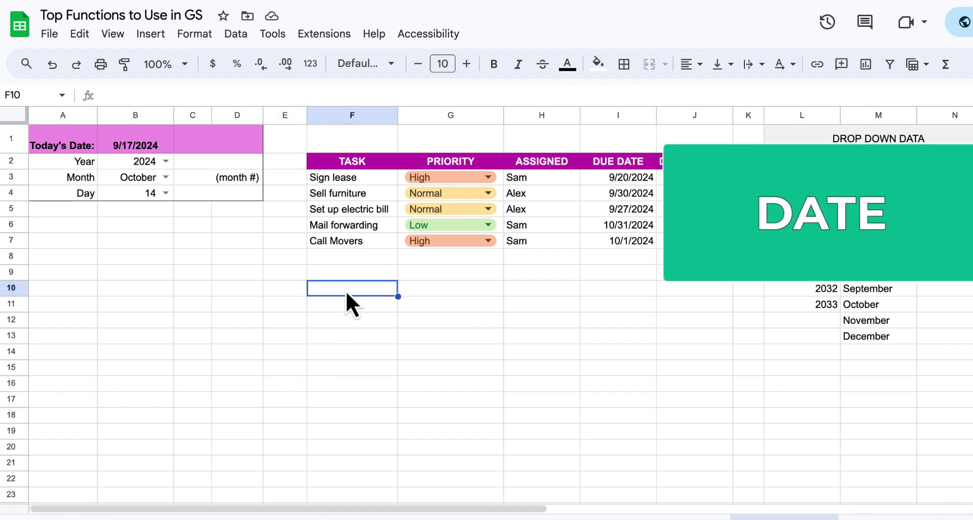
text(=DATE)
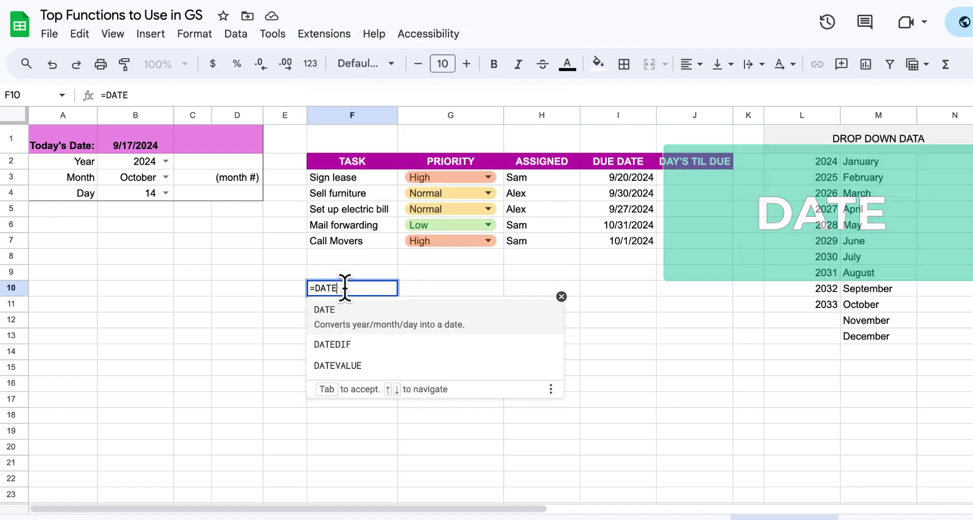
click(336, 324)
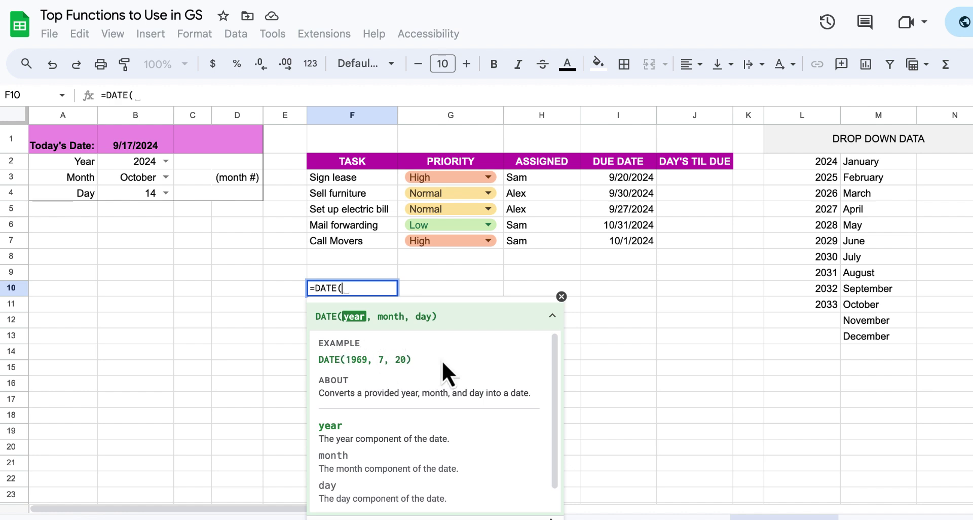
text(2024,)
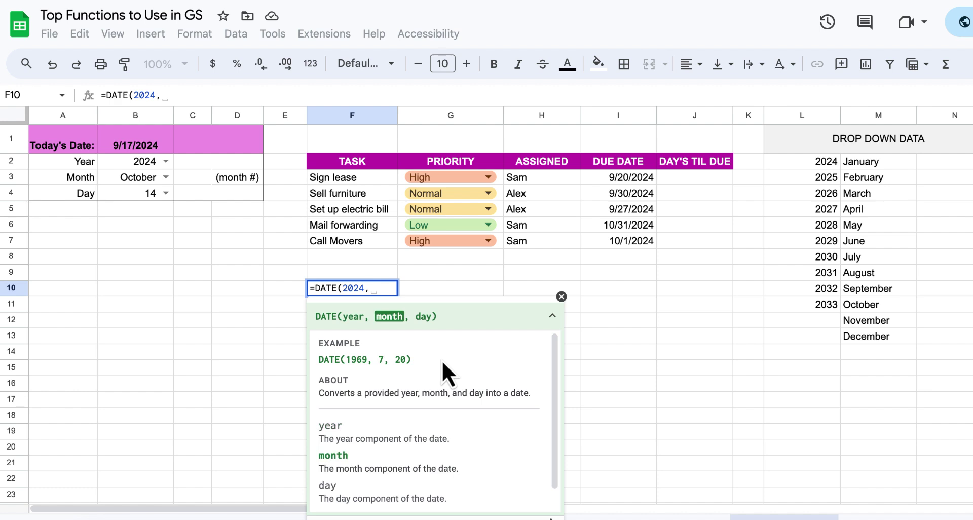
text(09)
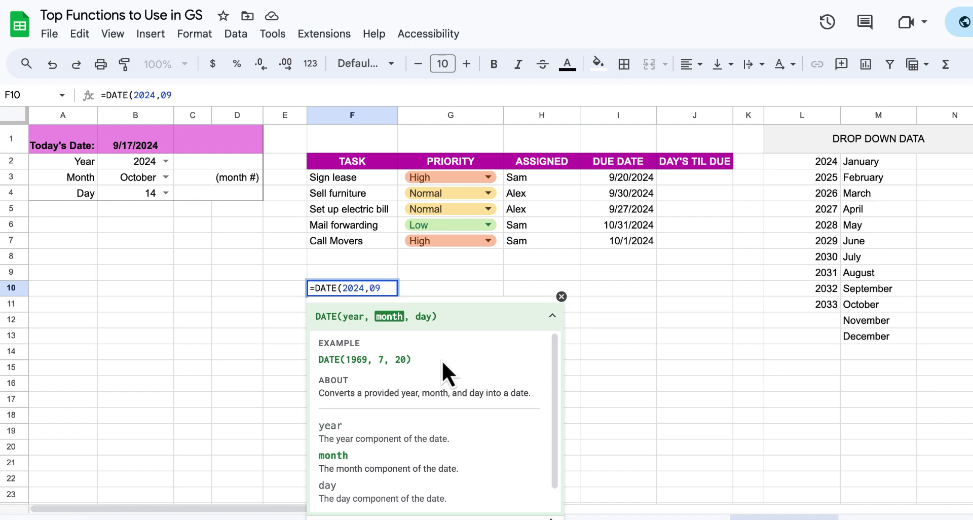
text(,17)
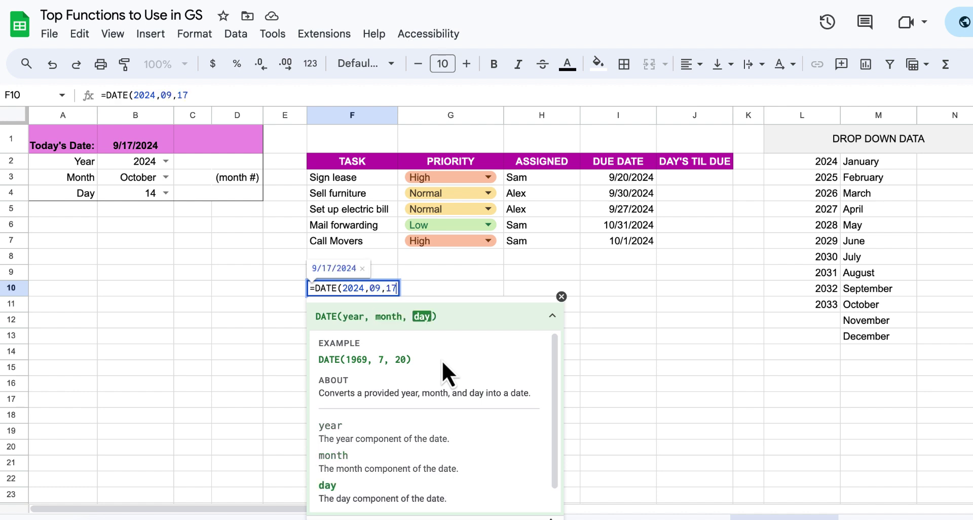
key(Return)
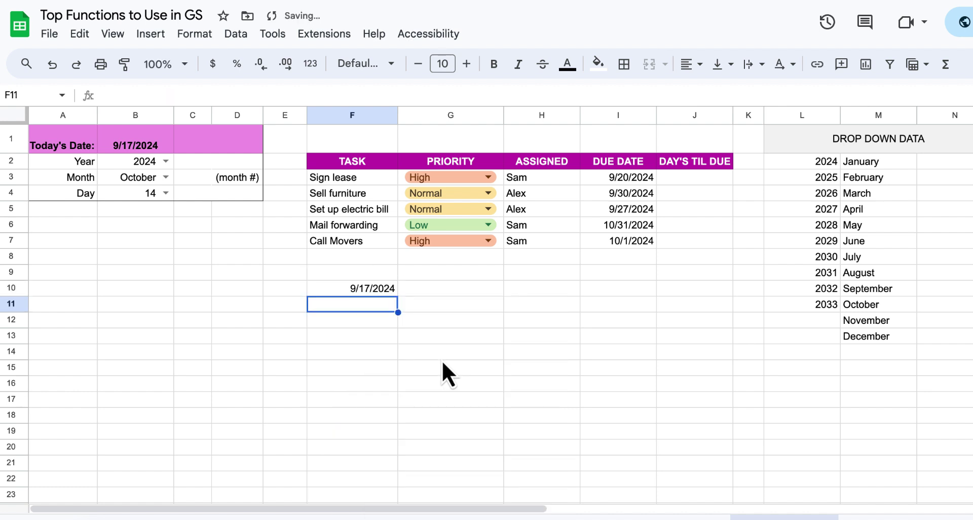
click(375, 293)
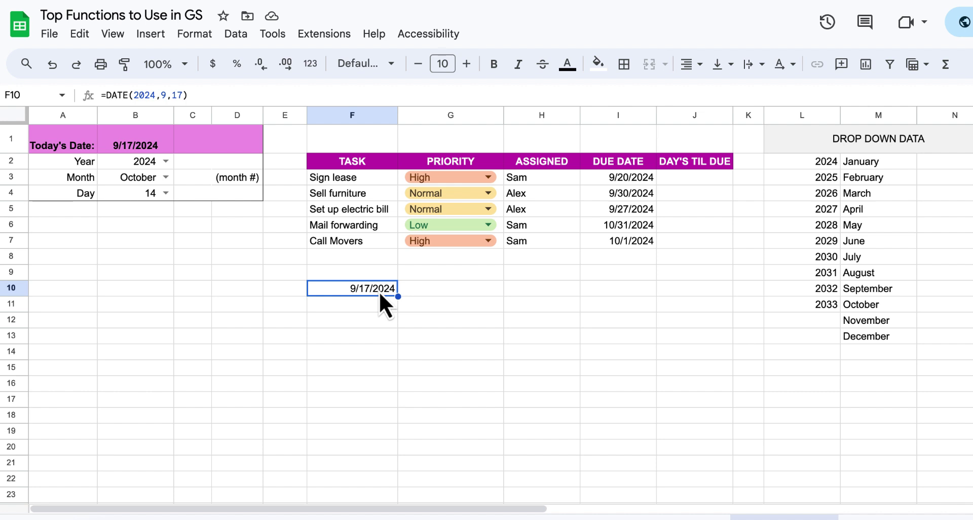
- Enter the formula =DATE(B2,B3,B4) in cell F11, referencing the Year, Month and Day dropdown cells
click(341, 307)
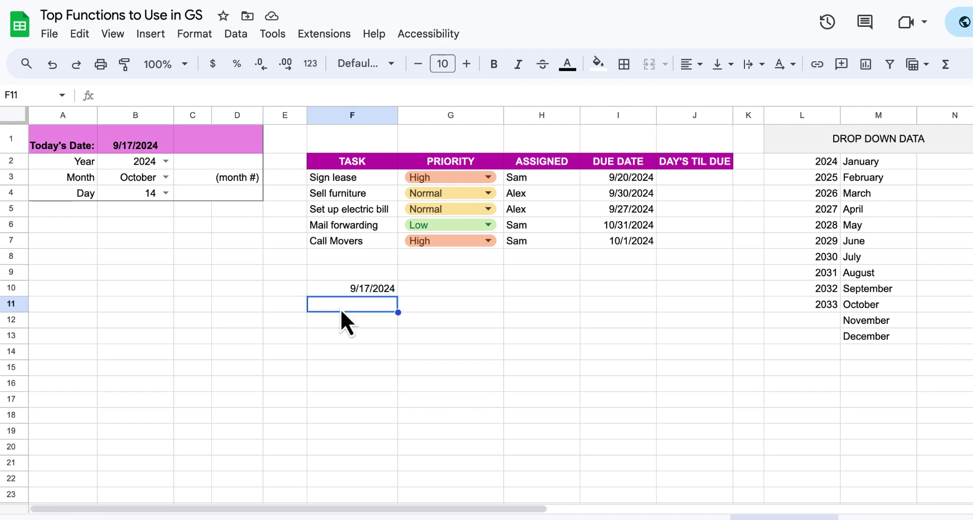
text(DAT)
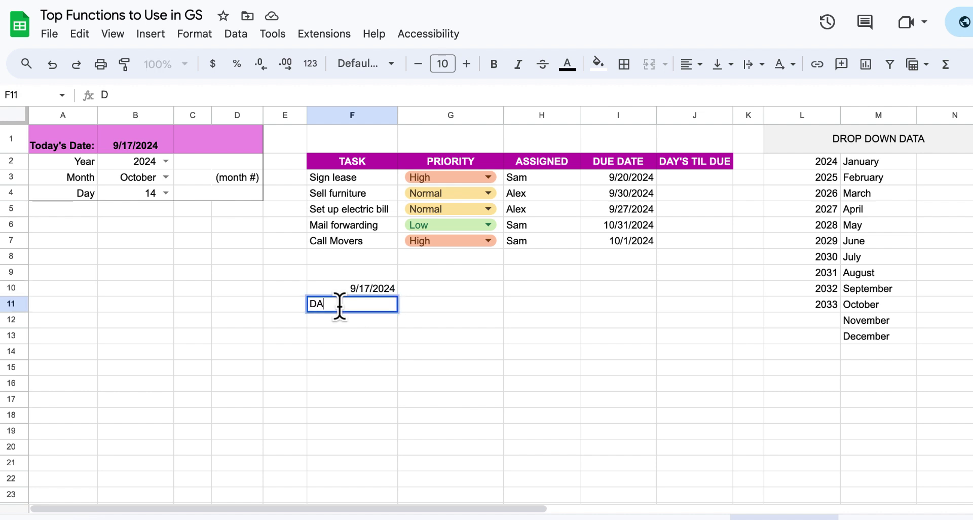
key(BackSpace)
key(BackSpace)
key(BackSpace)
text(=DATE)
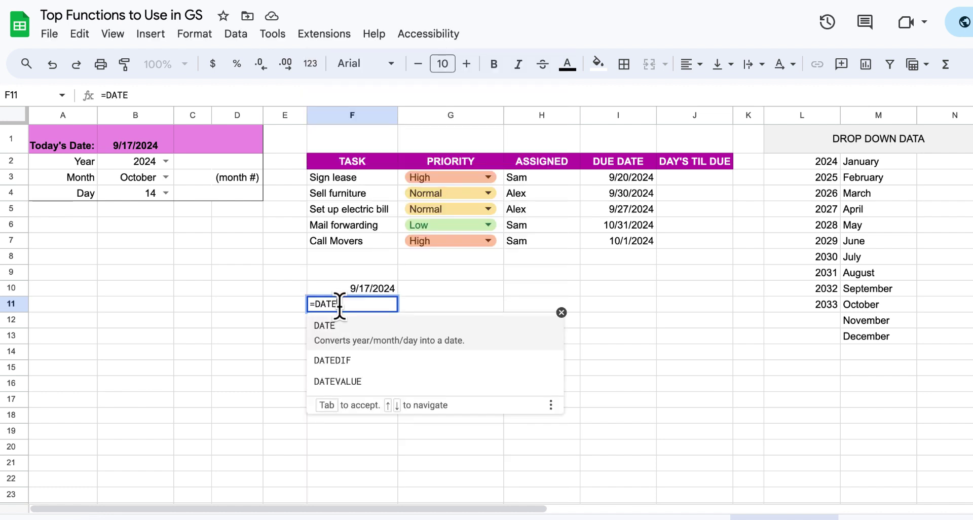
click(360, 330)
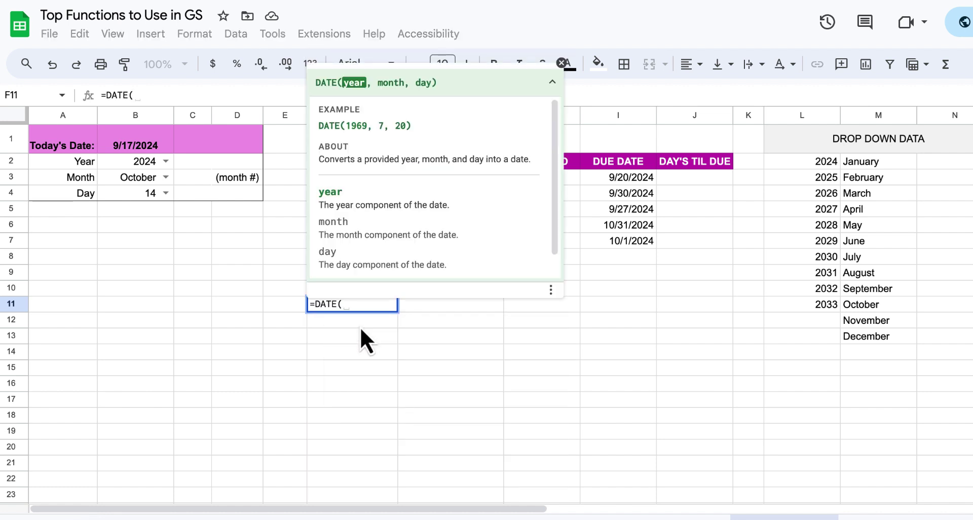
scroll(230, 354, right, 1)
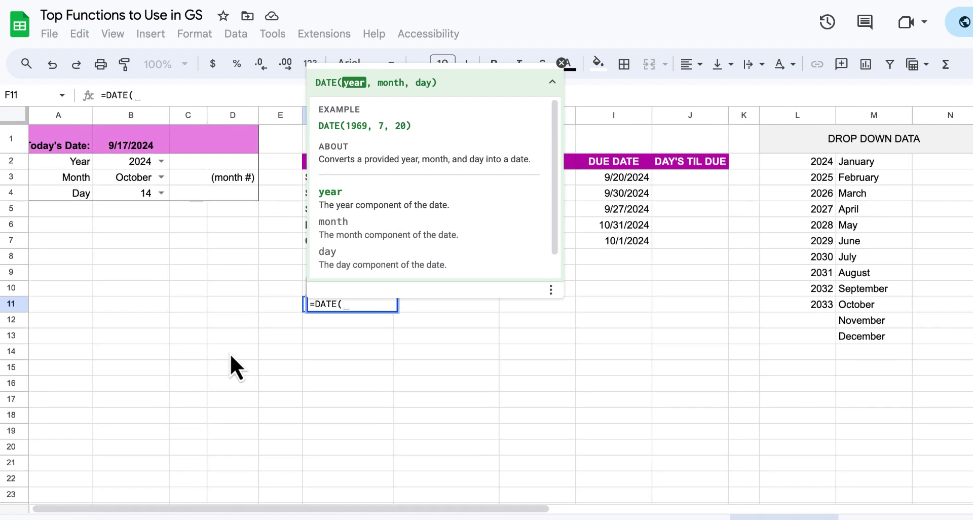
scroll(230, 353, left, 1)
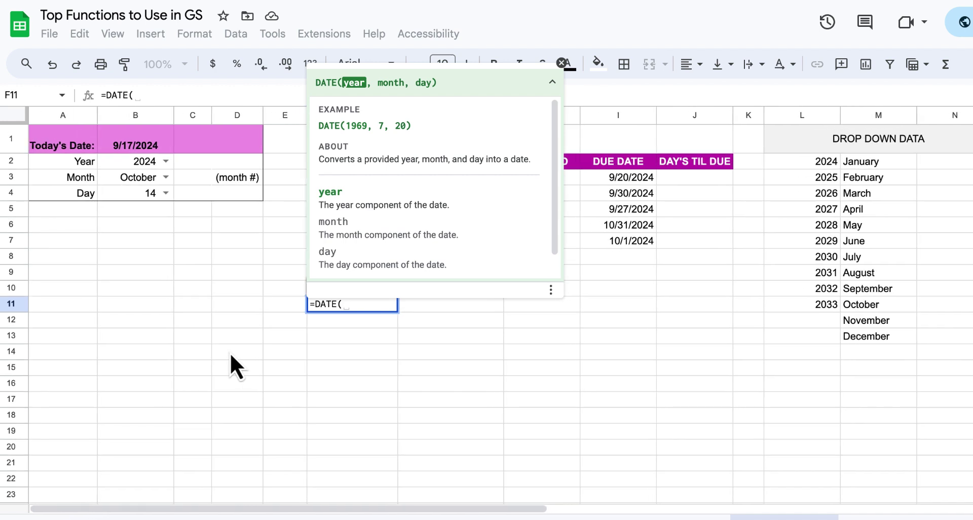
click(121, 164)
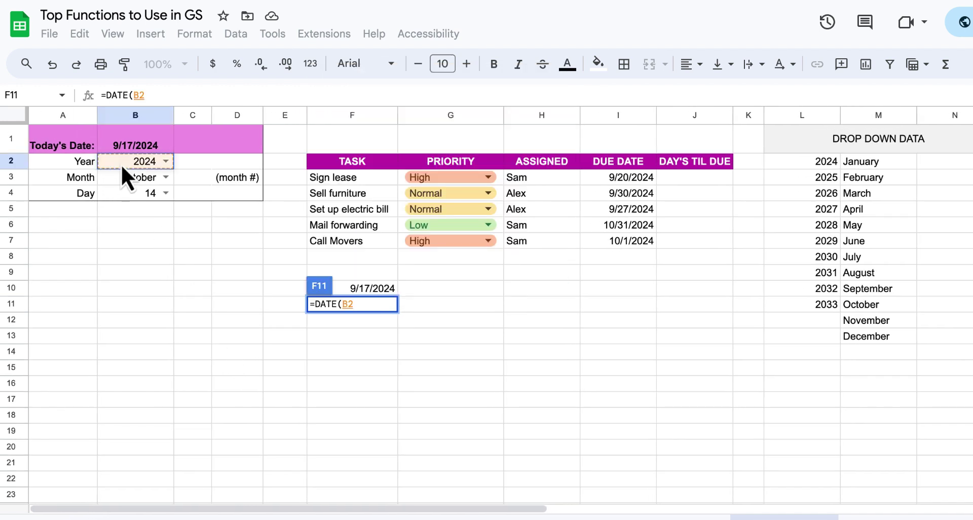
text(,)
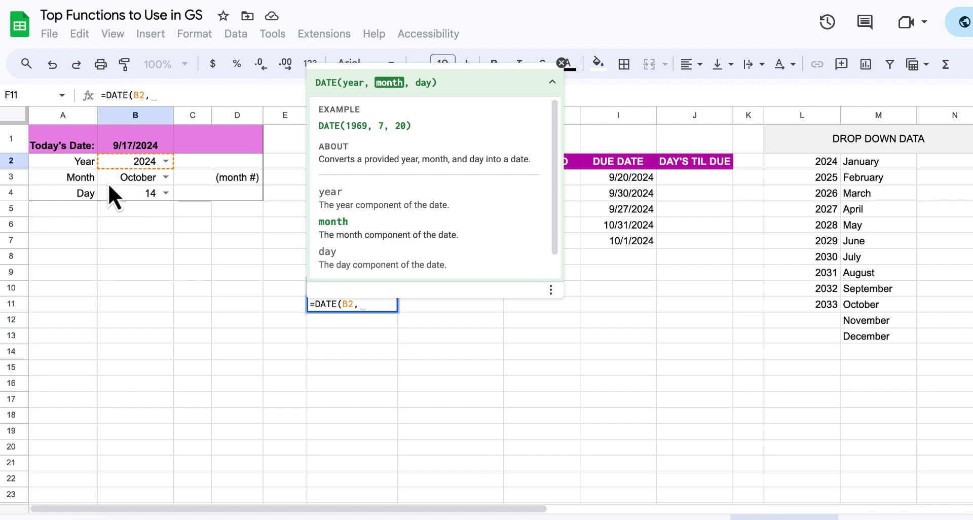
click(112, 183)
text(,)
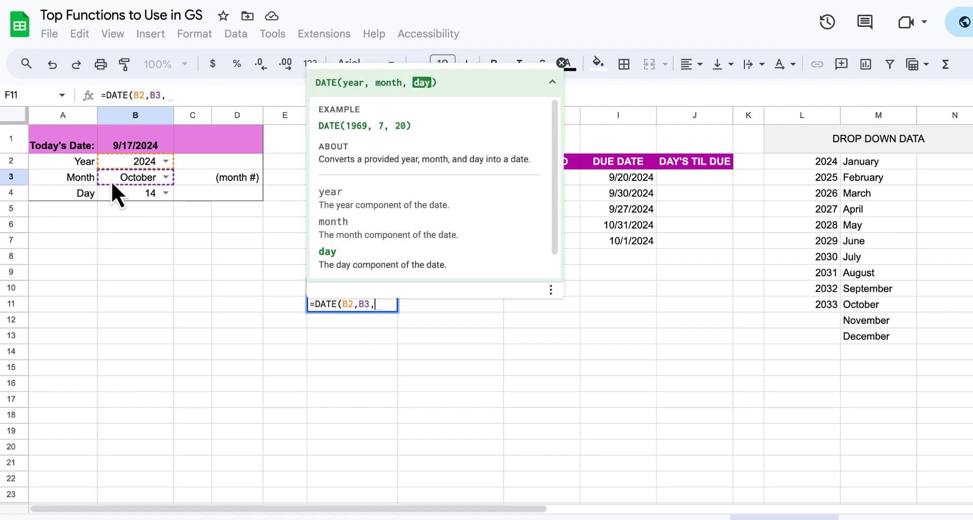
click(120, 197)
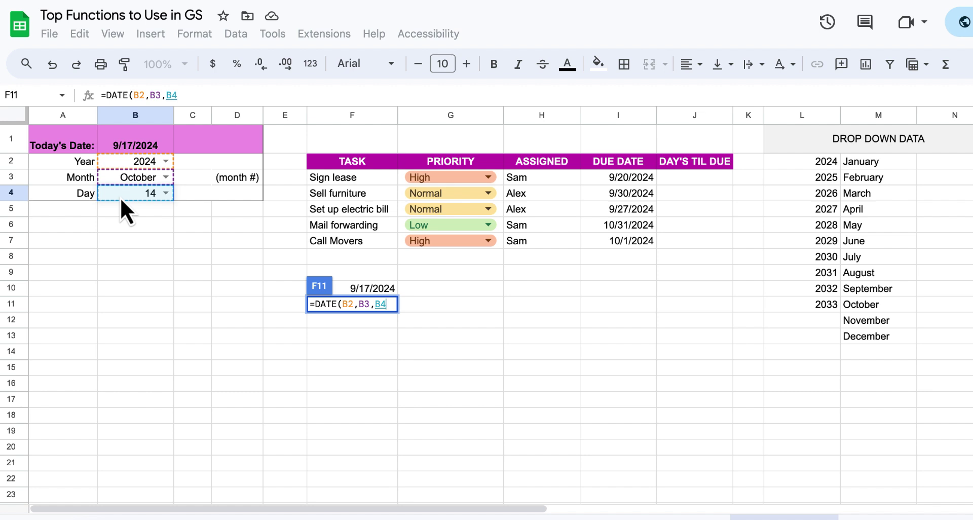
key(Return)
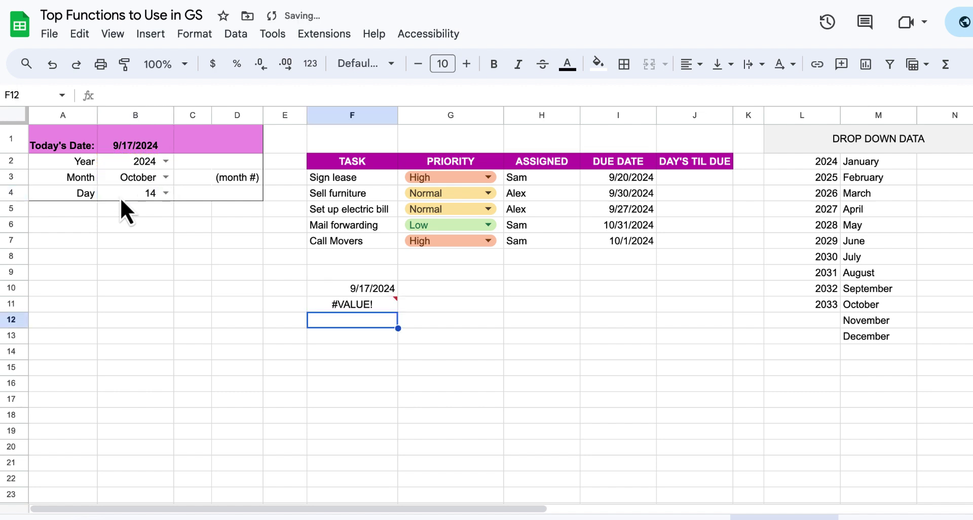
- Inspect the DATE formula in F11 and its error details without changing it
double_click(348, 307)
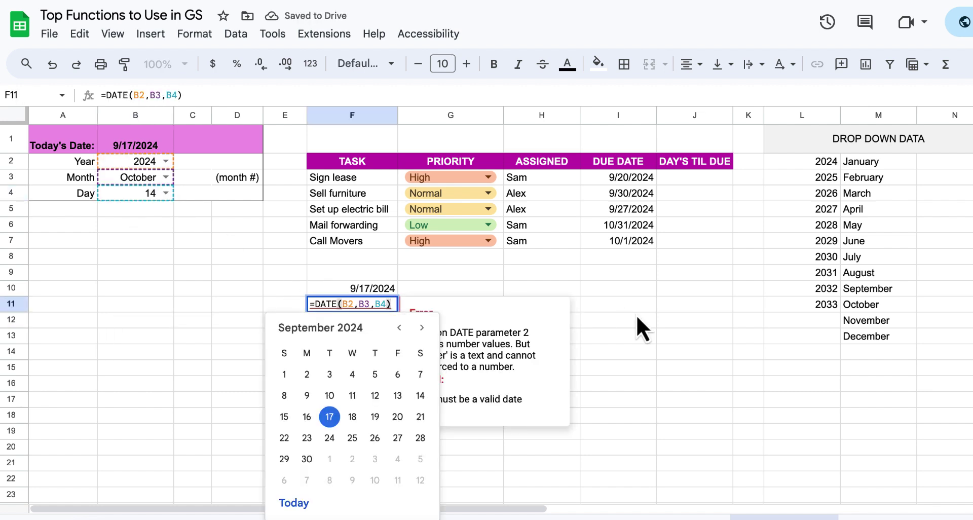
click(654, 336)
click(363, 305)
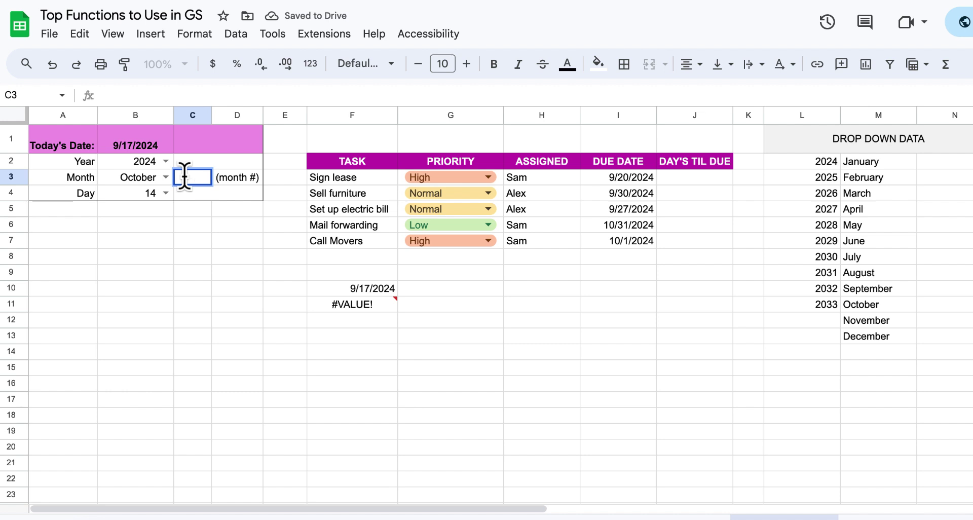
- Enter the formula =MONTH(B3 & "1") in C3 to convert the month name into its number, and review it
text(=MONTH)
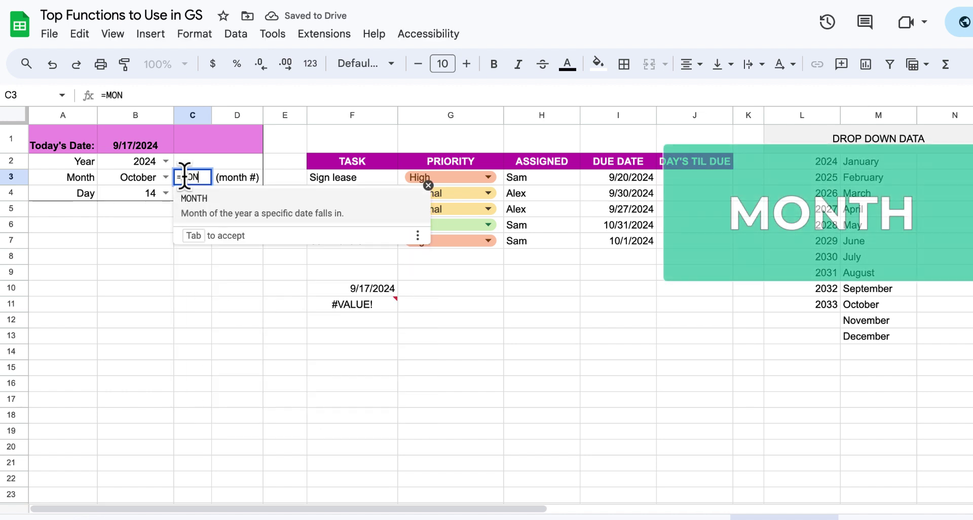
click(202, 205)
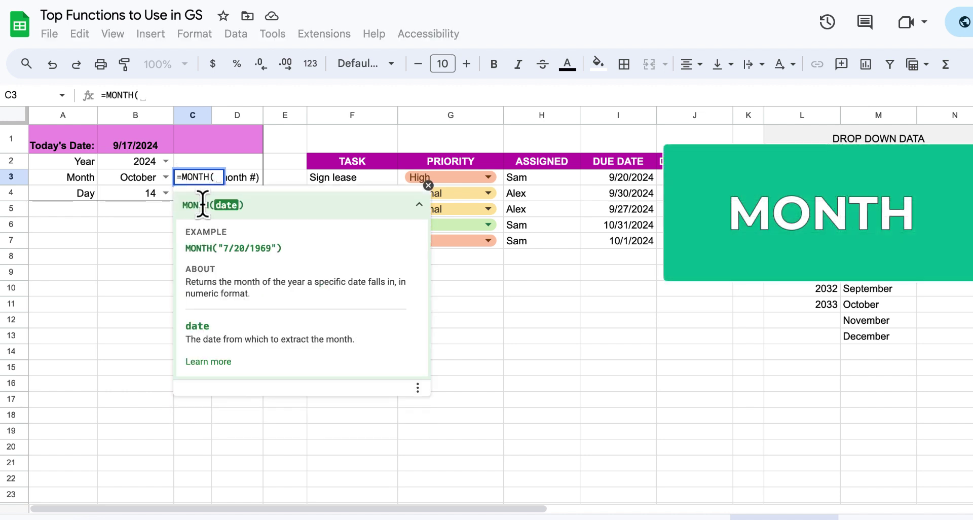
click(123, 179)
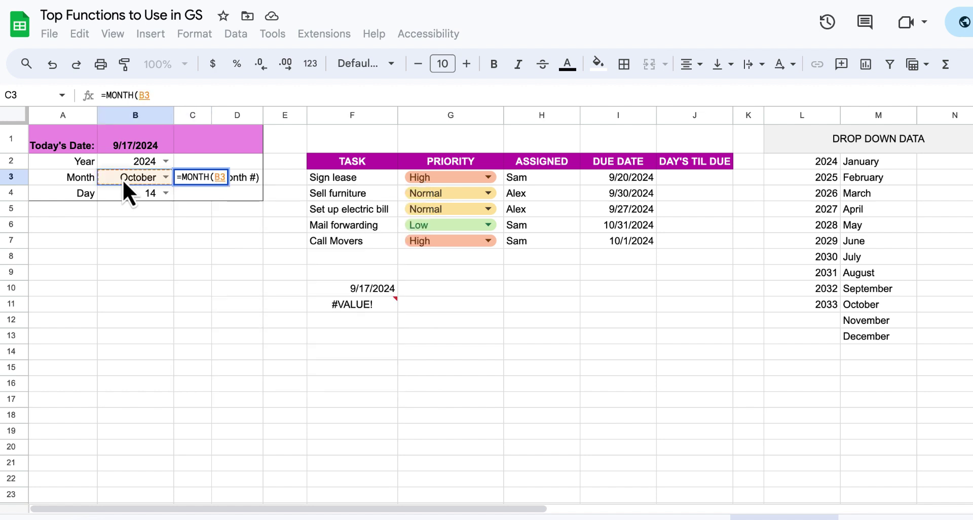
text(& )
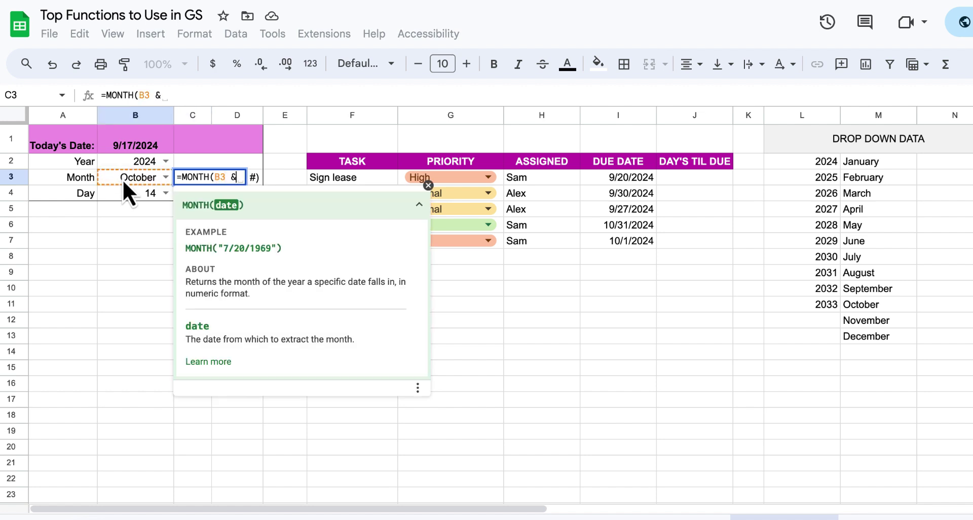
text("")
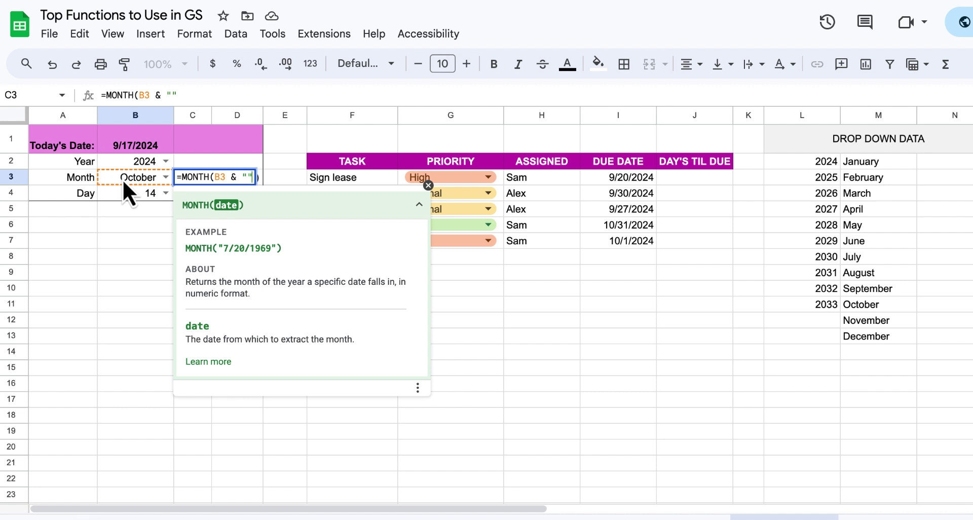
text(1)
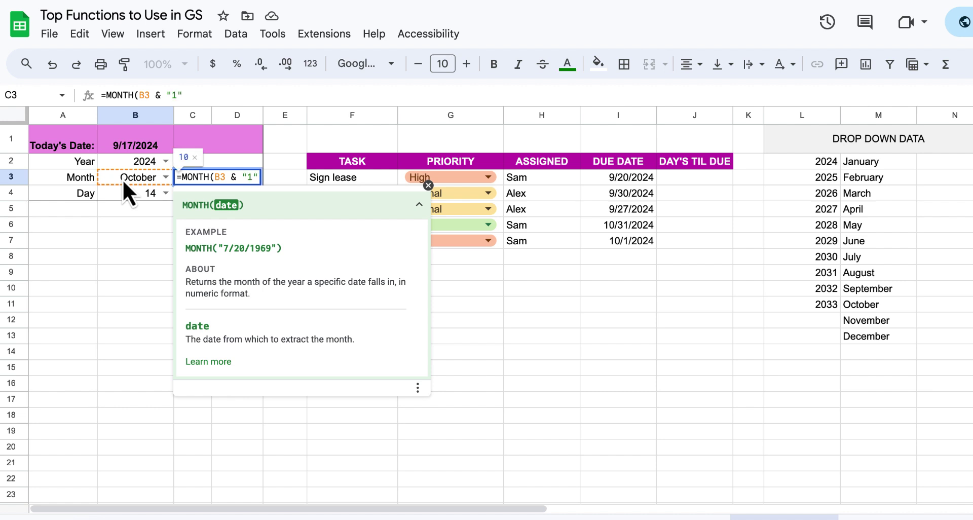
key(Return)
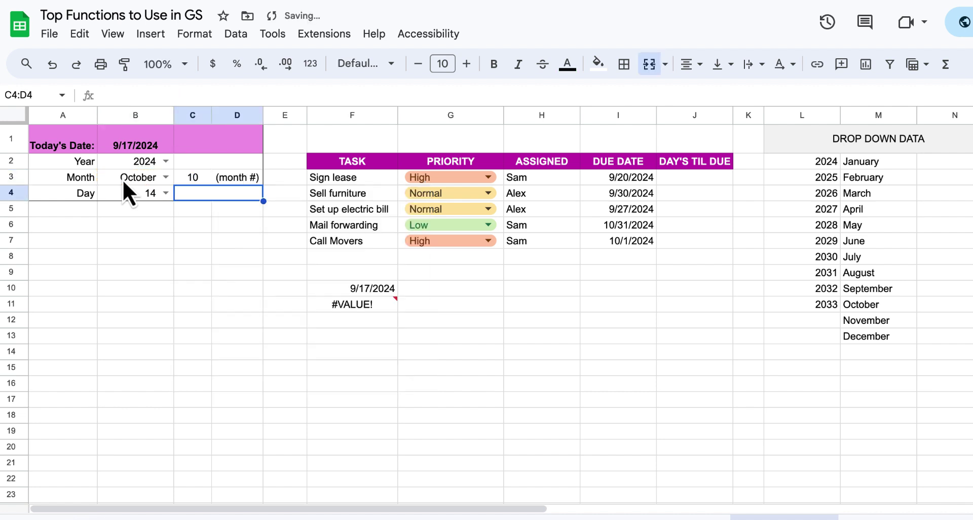
click(192, 182)
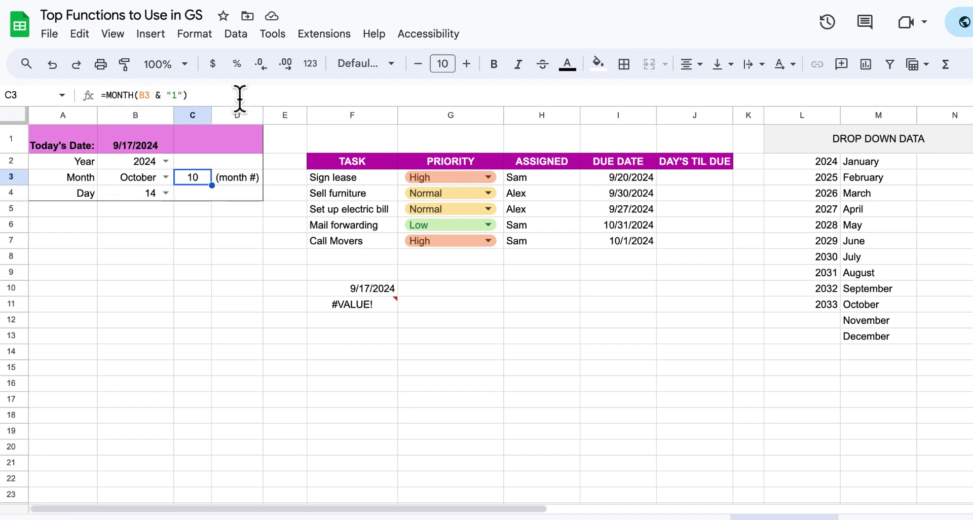
click(162, 95)
click(201, 307)
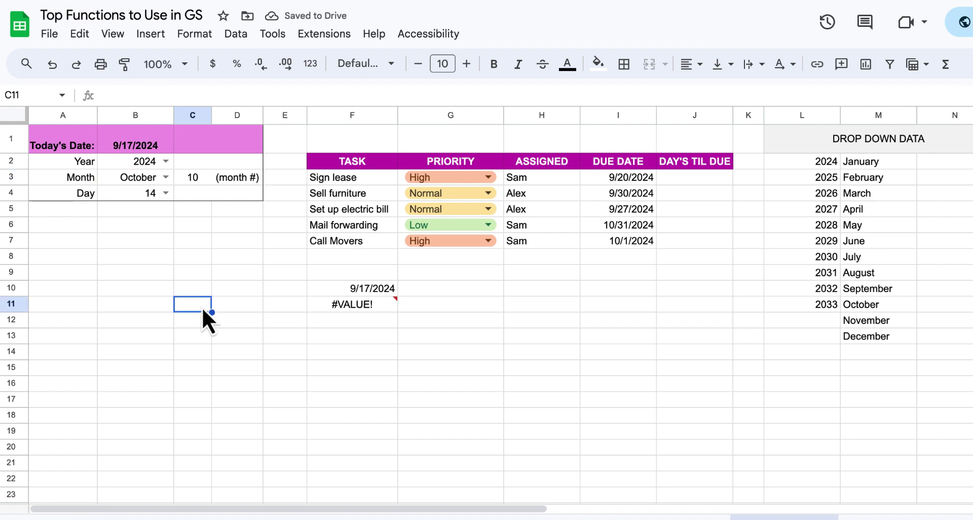
- Test the month number formula by switching the Month in B3 to March, November and back to October
click(165, 178)
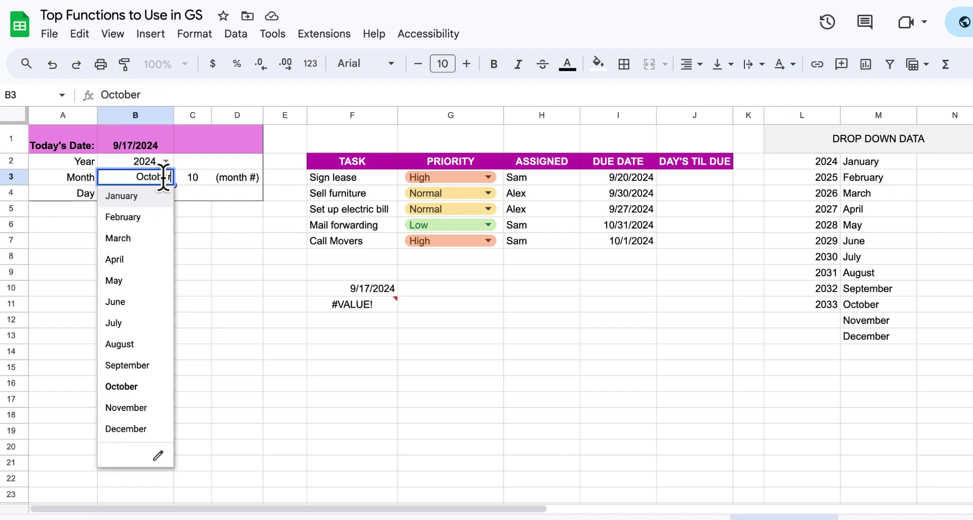
click(122, 238)
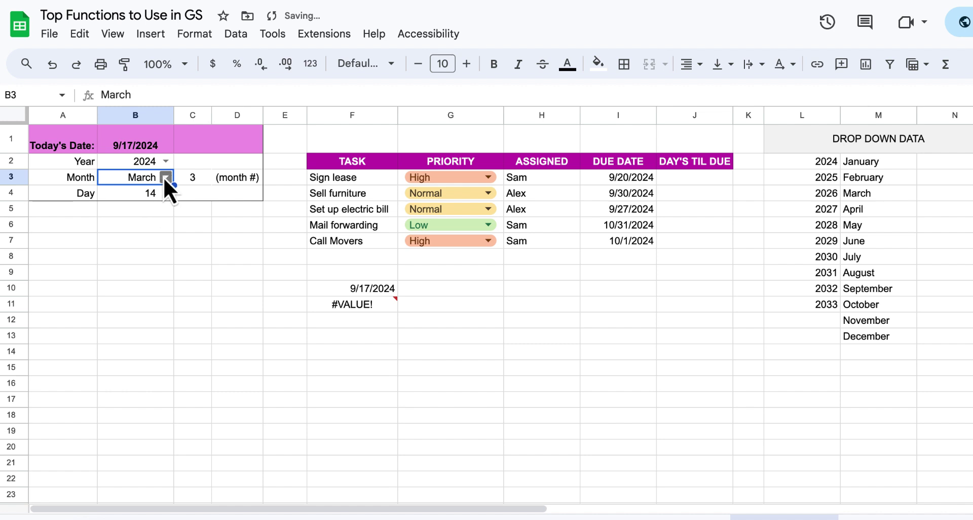
click(163, 178)
click(126, 407)
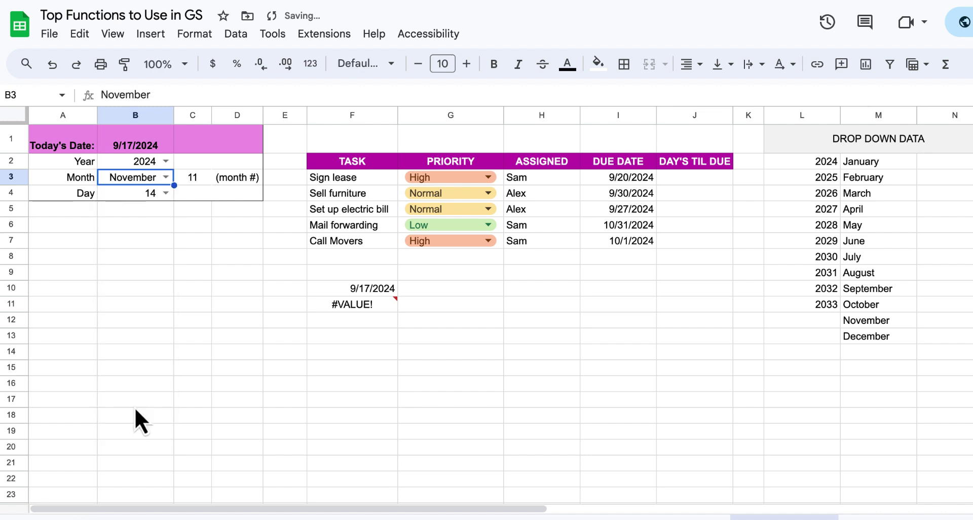
click(164, 178)
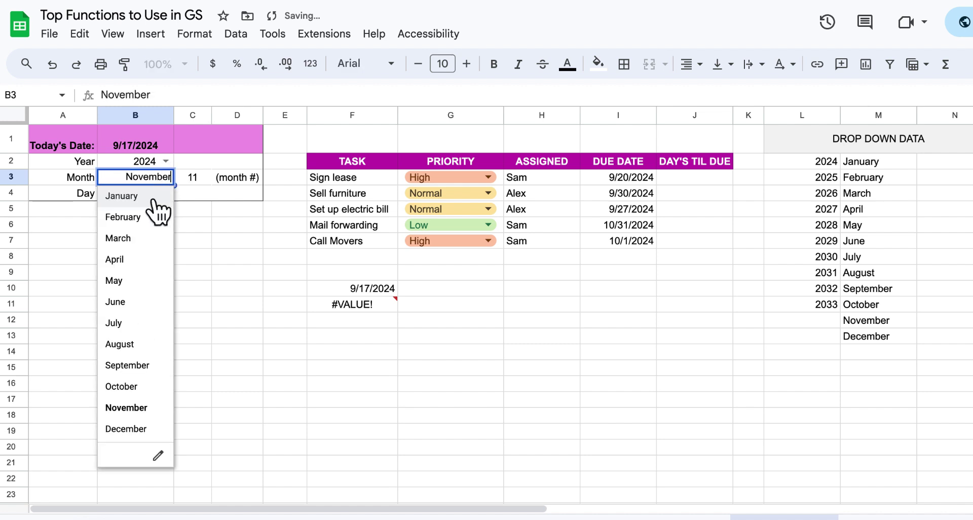
click(134, 387)
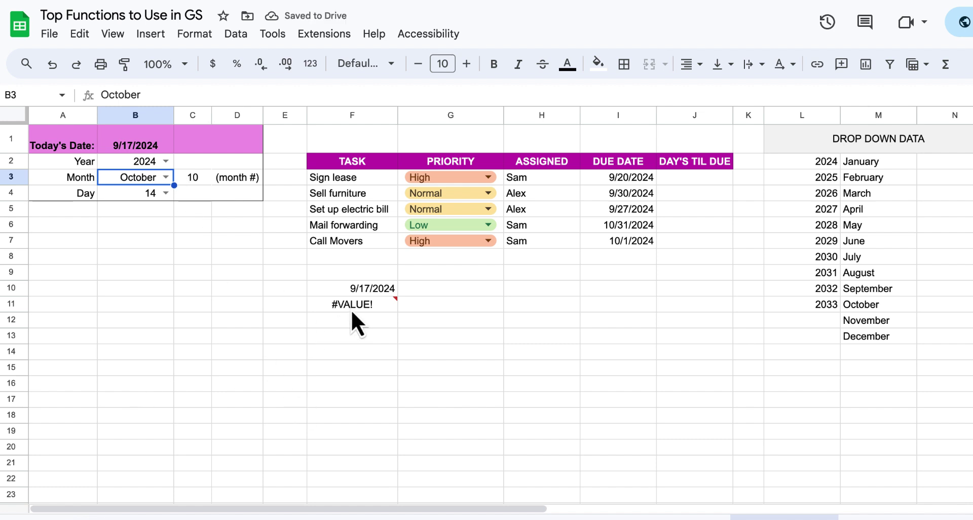
- Replace the formula in F11 with =DATE(B2,C3,B4), using the month number in C3 instead of the month name
mouse_move(351, 304)
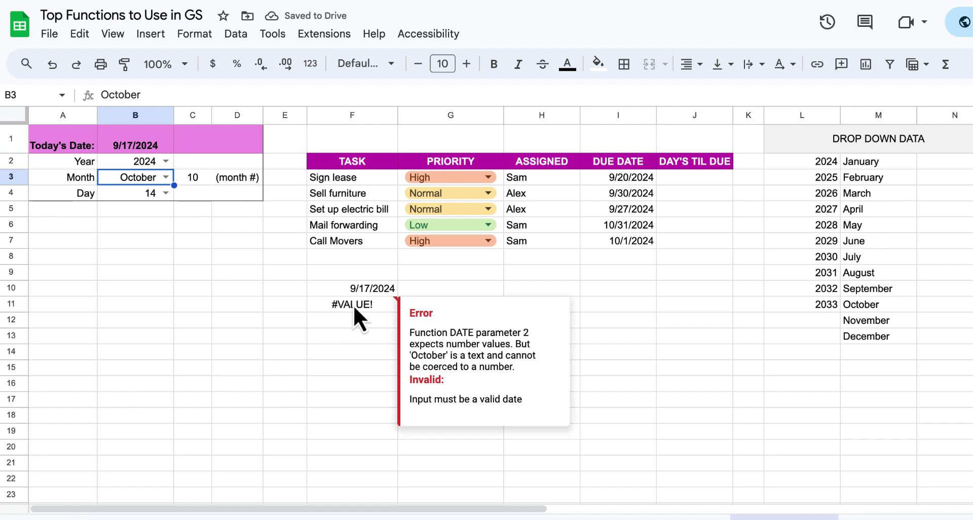
click(352, 305)
key(Delete)
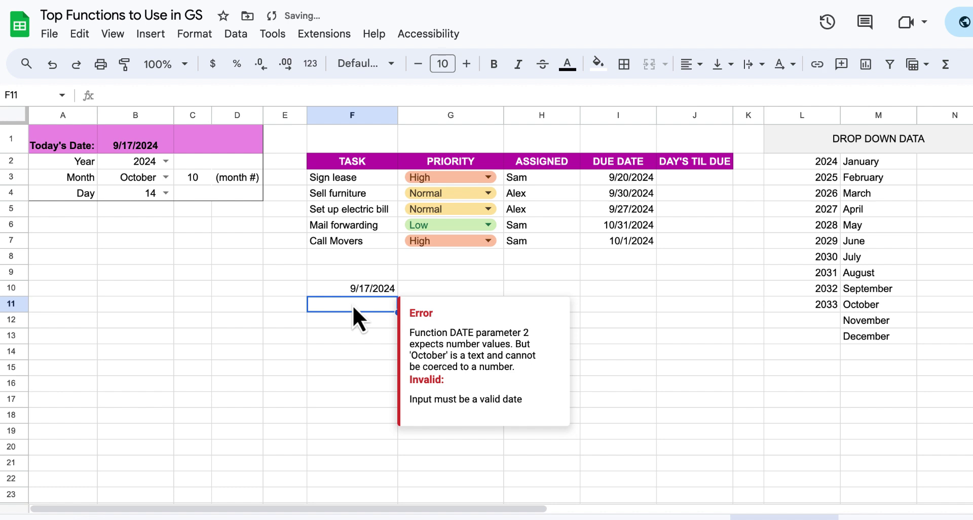
text(=)
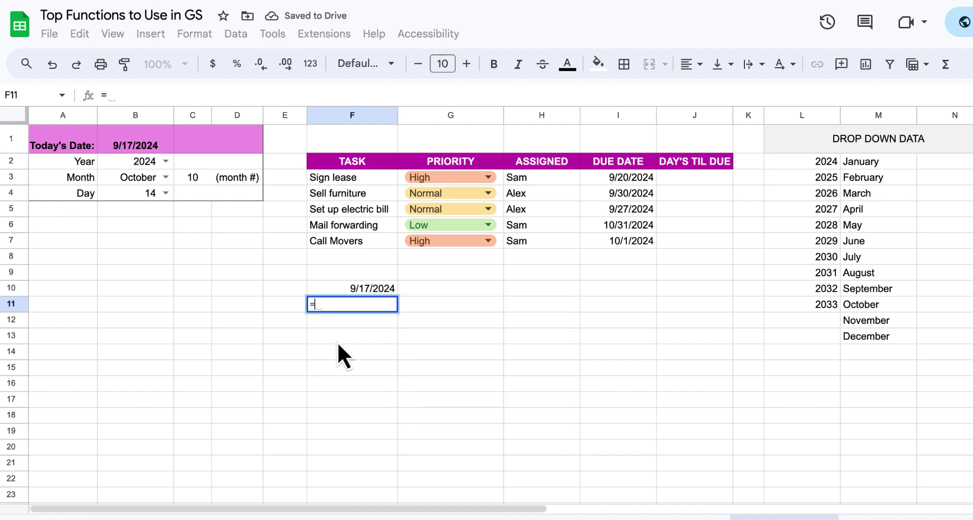
text(DATE)
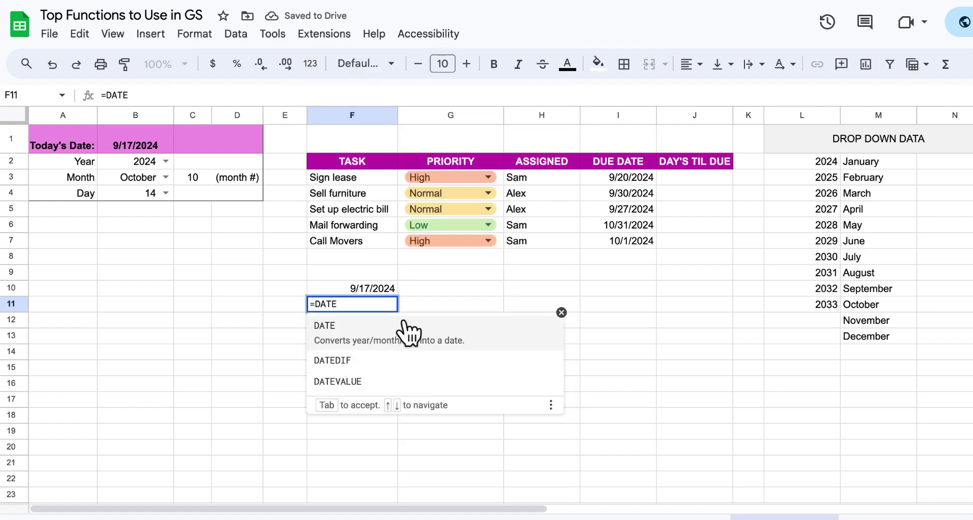
click(403, 322)
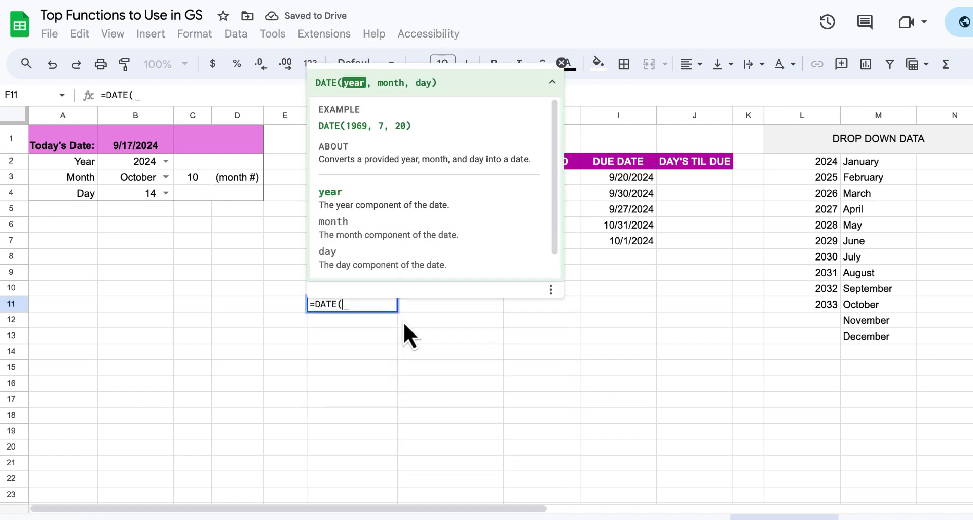
click(141, 165)
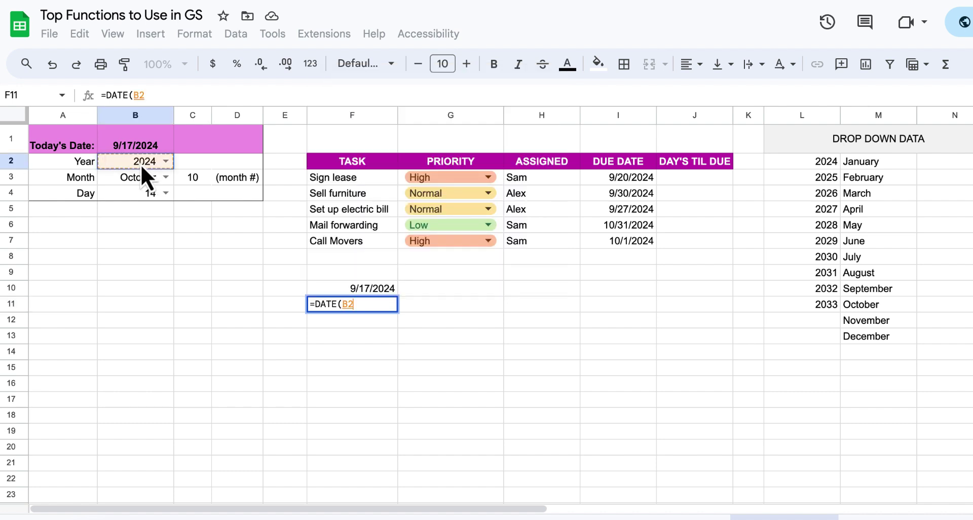
text(,)
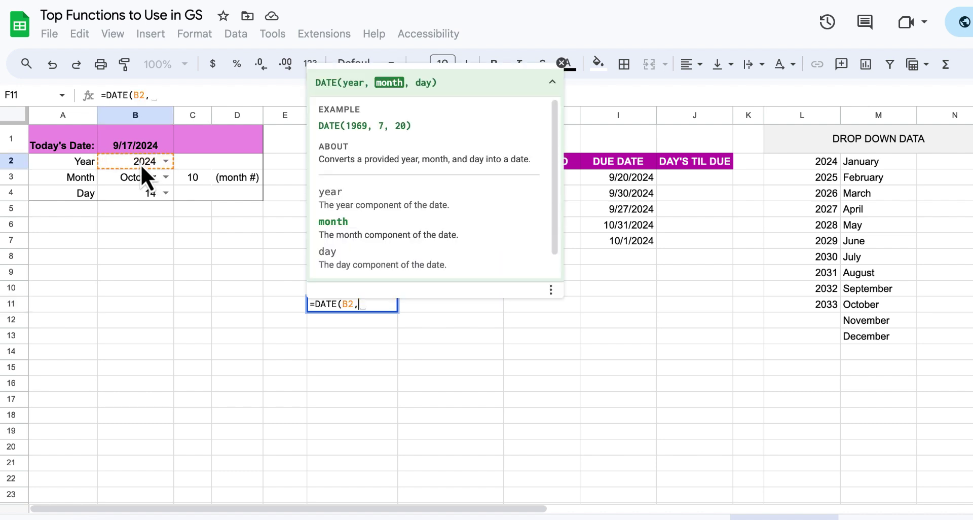
click(195, 183)
text(,)
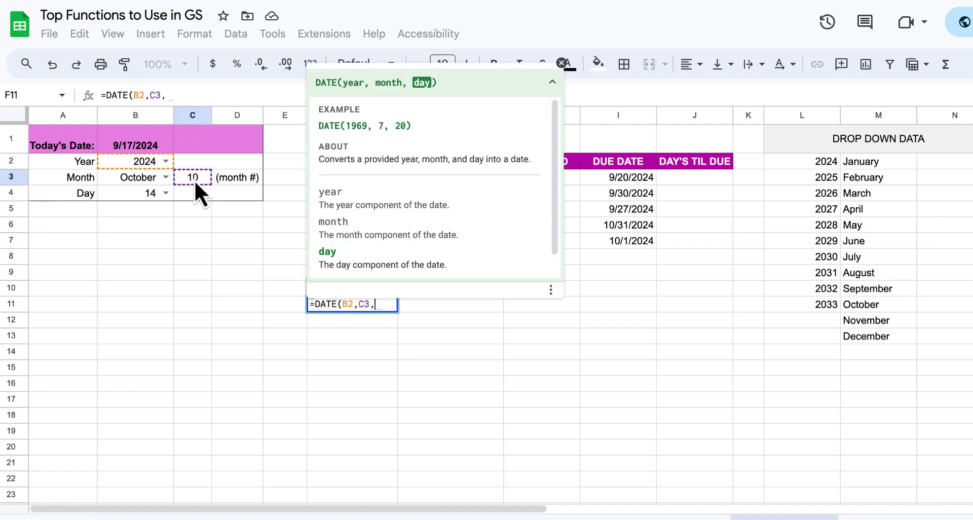
click(140, 196)
key(Return)
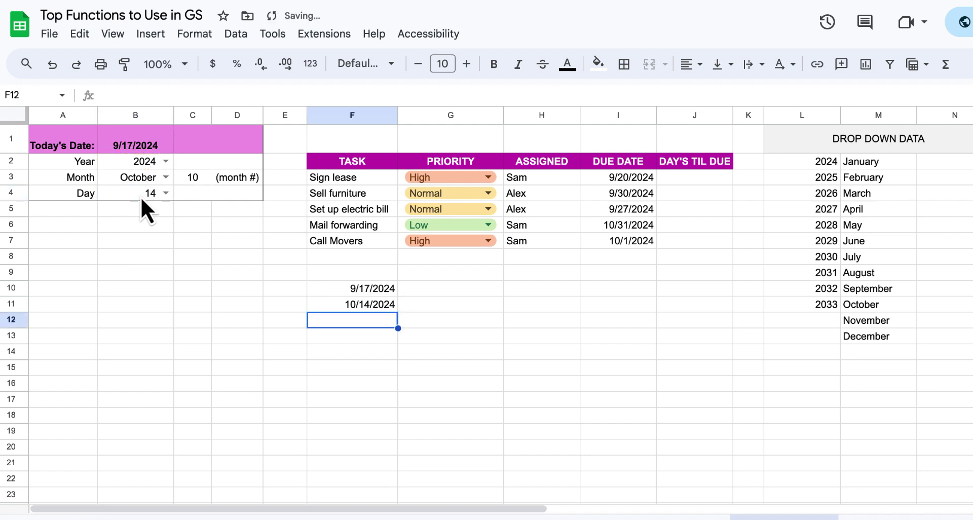
- Compare the DATE formula with fixed values in F10 to the cell-referencing DATE formula in F11
click(349, 289)
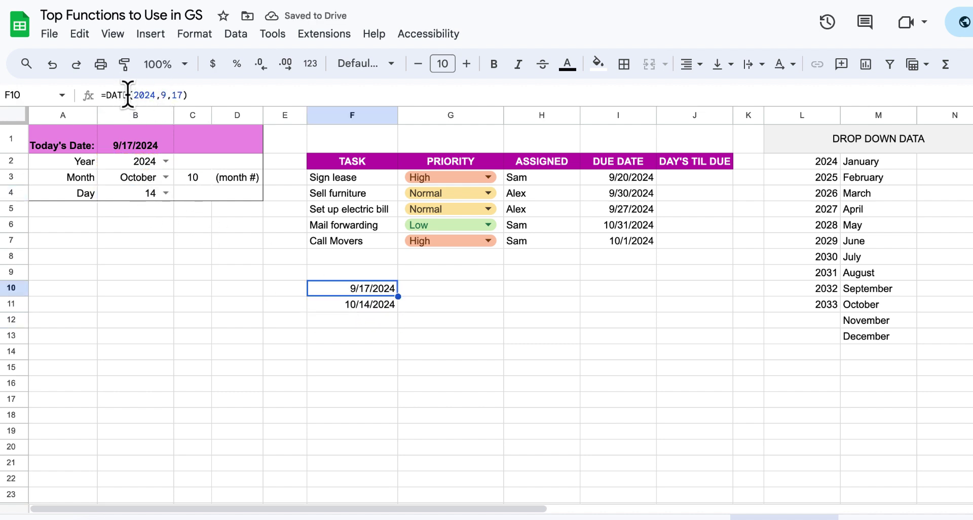
click(331, 306)
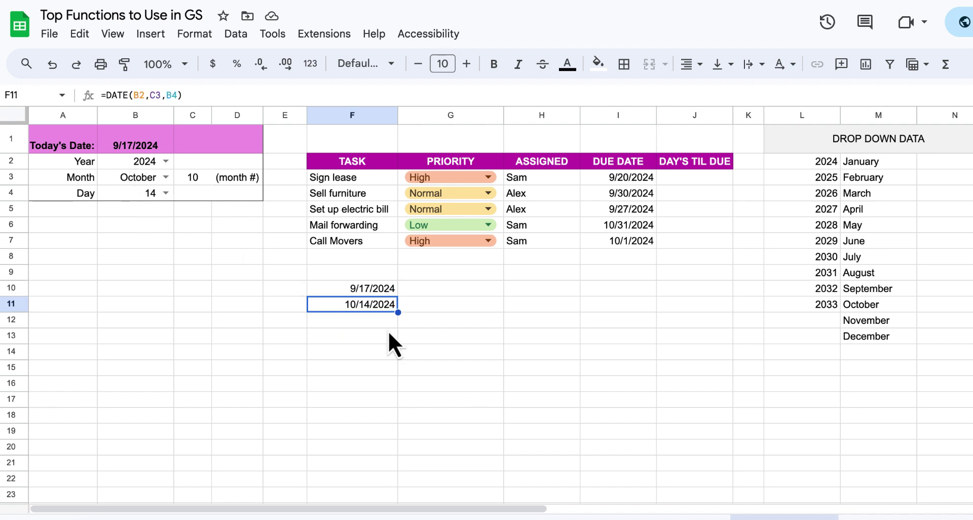
click(350, 333)
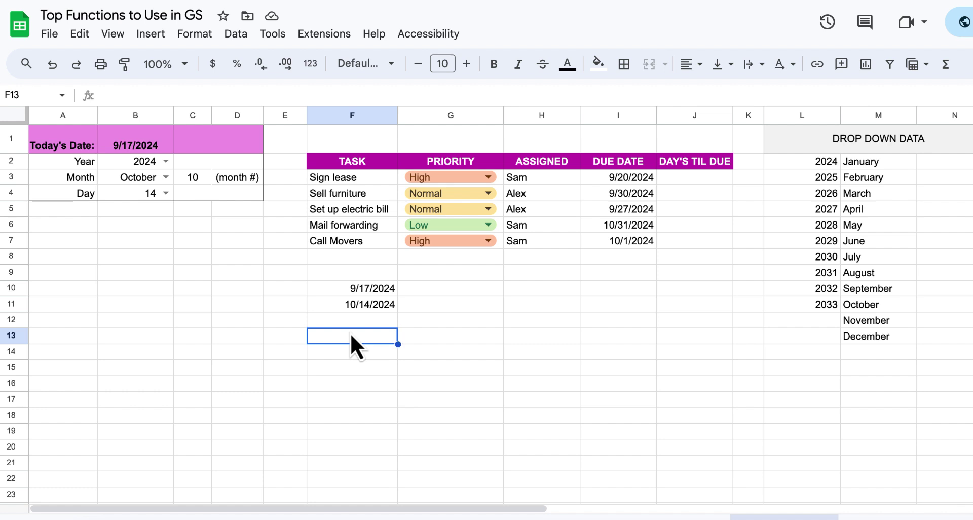
click(356, 304)
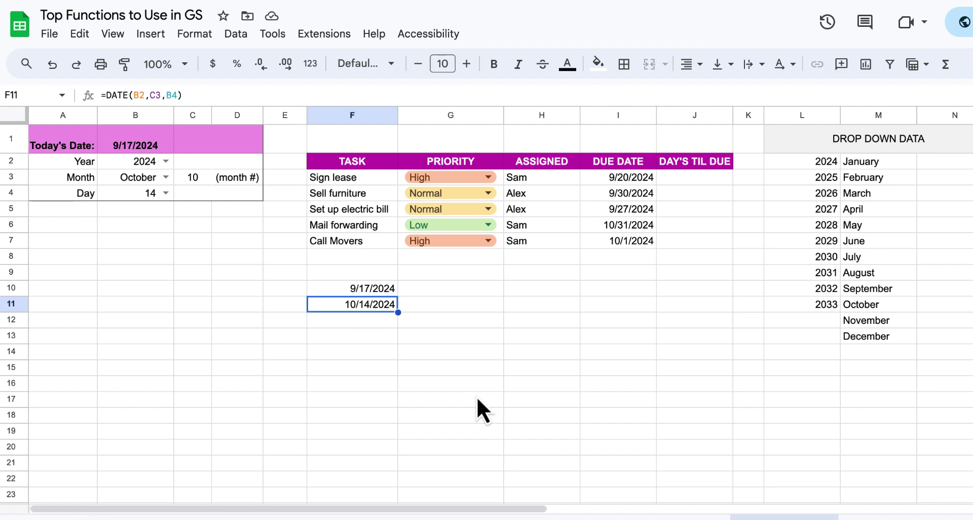
- Enter the formula =TEXT(F11,"mmmm d, yyyy") in F13 to write the F11 date out in long text form
click(324, 339)
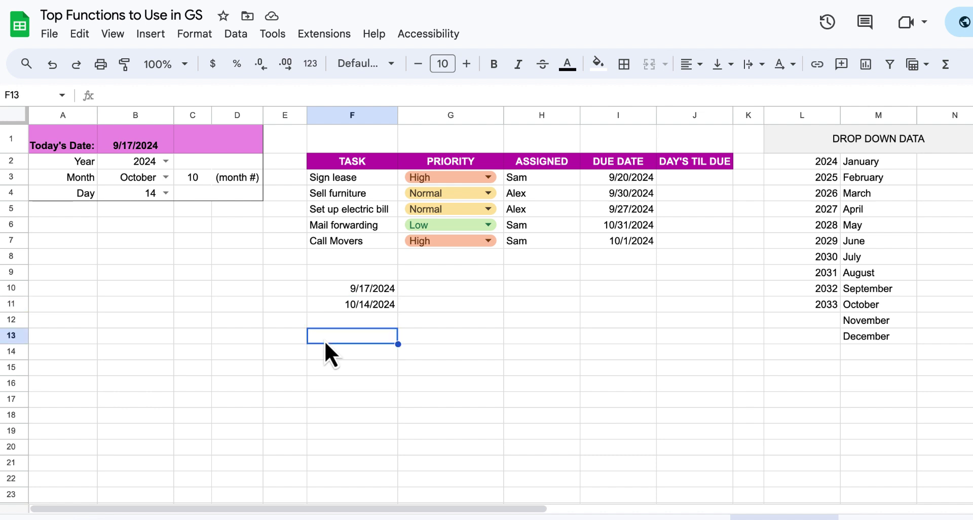
text(=TEXT)
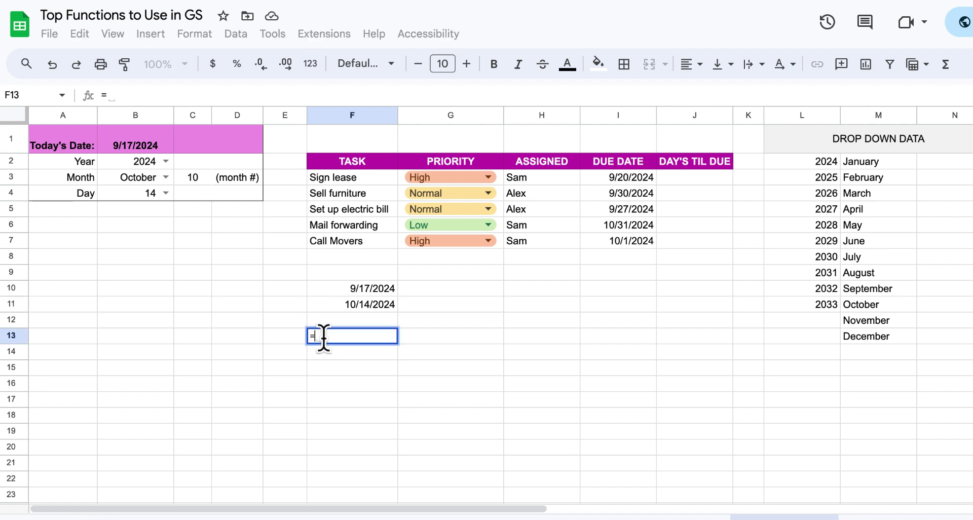
scroll(321, 334, right, 3)
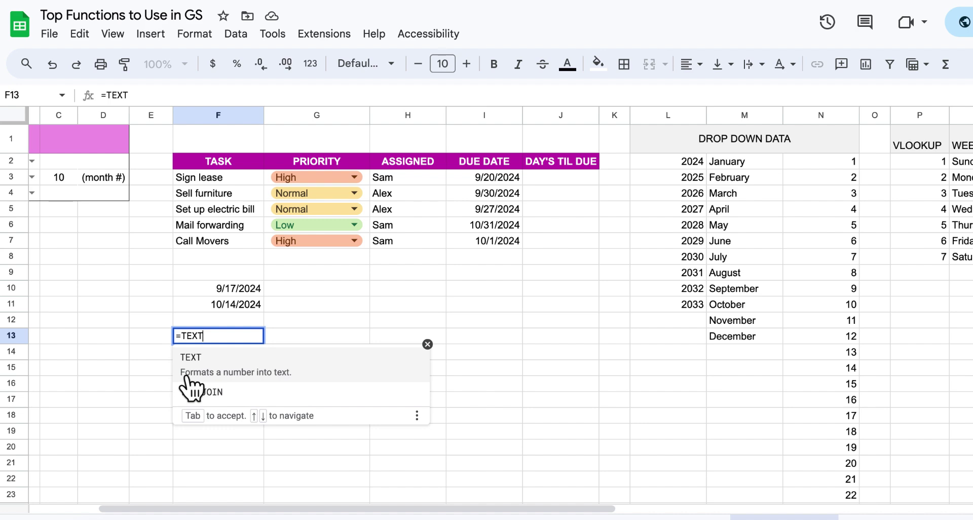
click(242, 363)
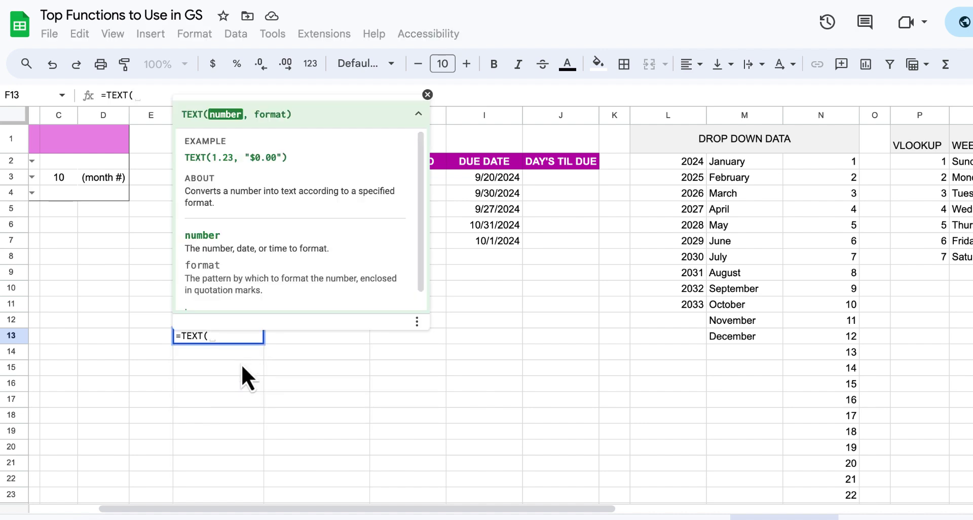
scroll(319, 385, right, 3)
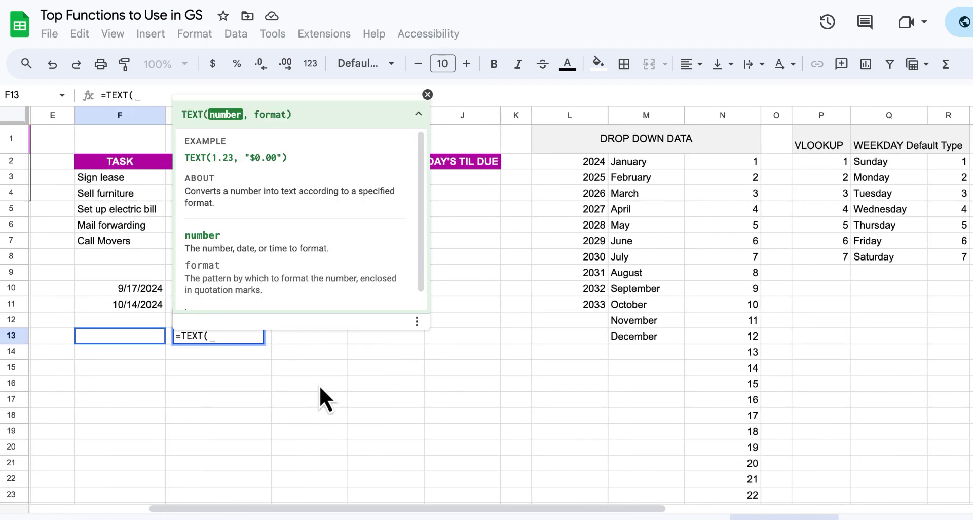
scroll(319, 385, right, 1)
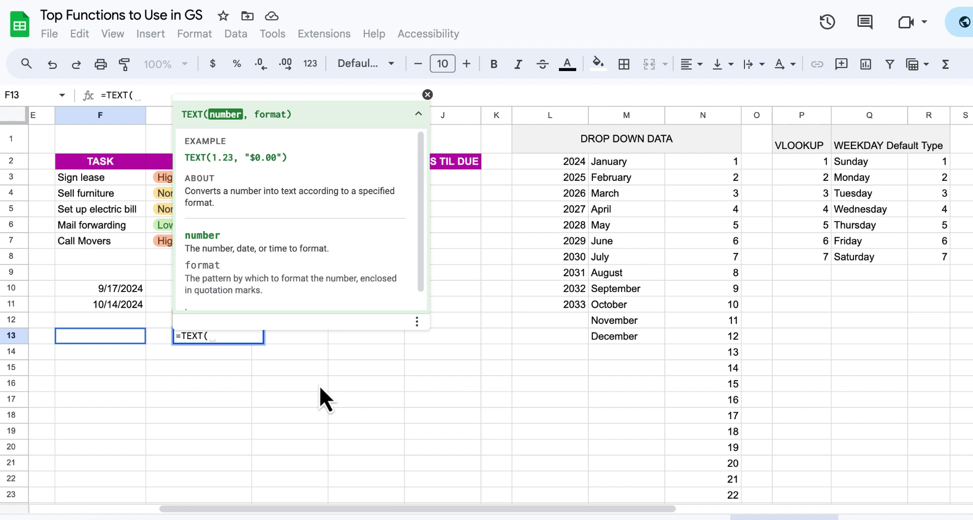
click(109, 306)
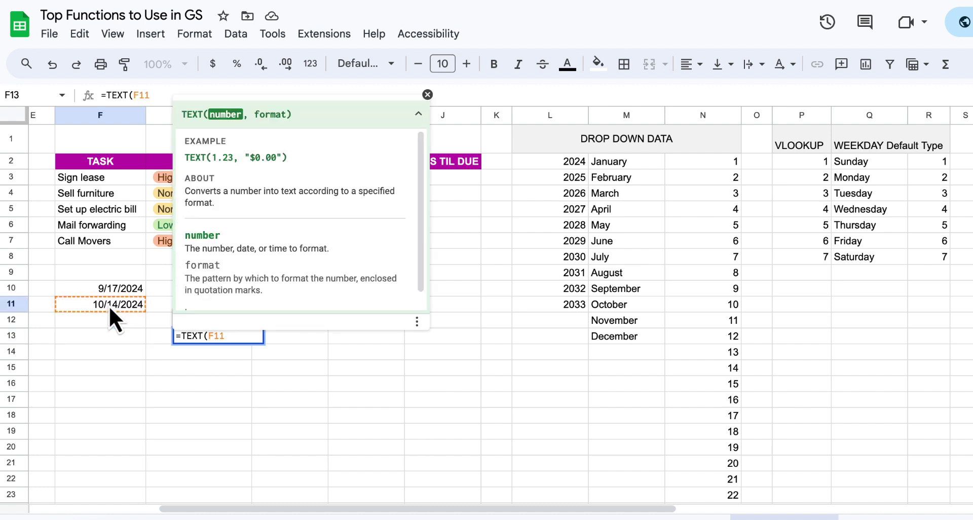
key(BackSpace)
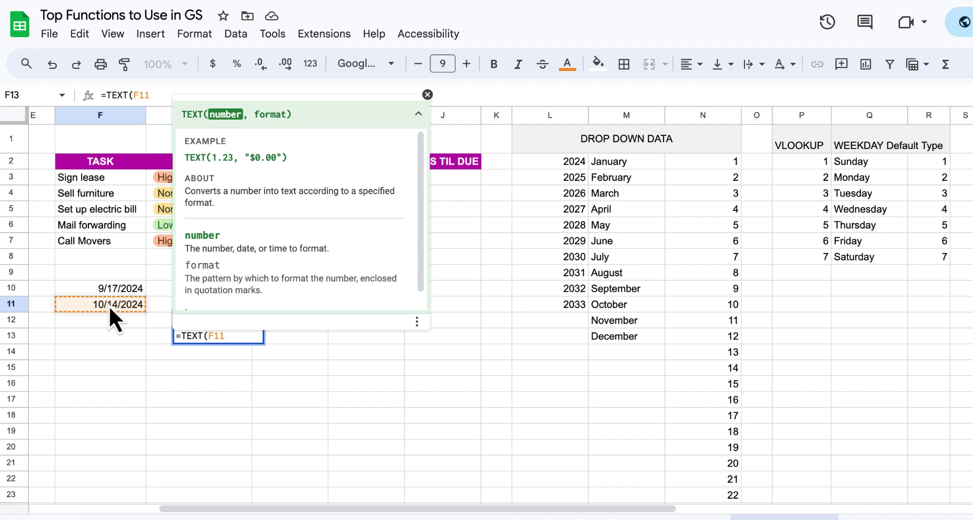
text(,)
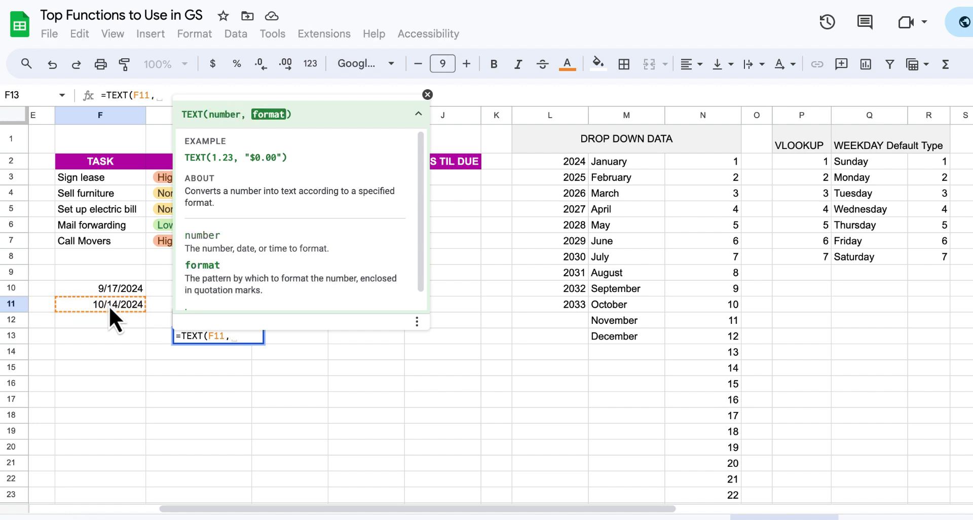
text("")
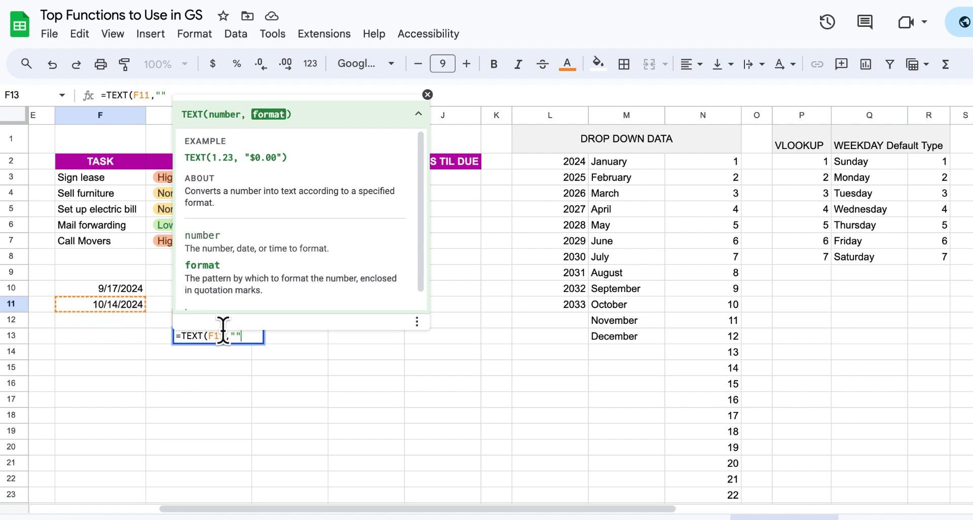
key(Left)
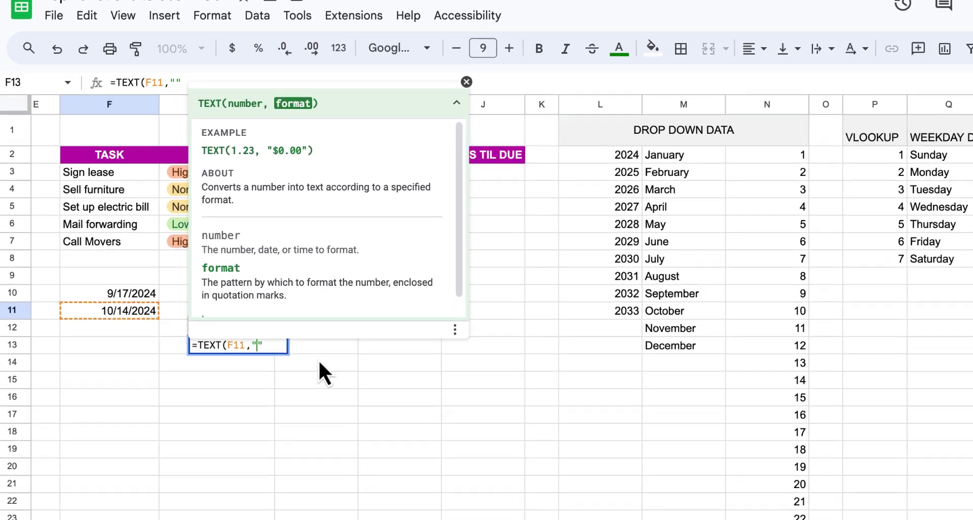
text(mmm)
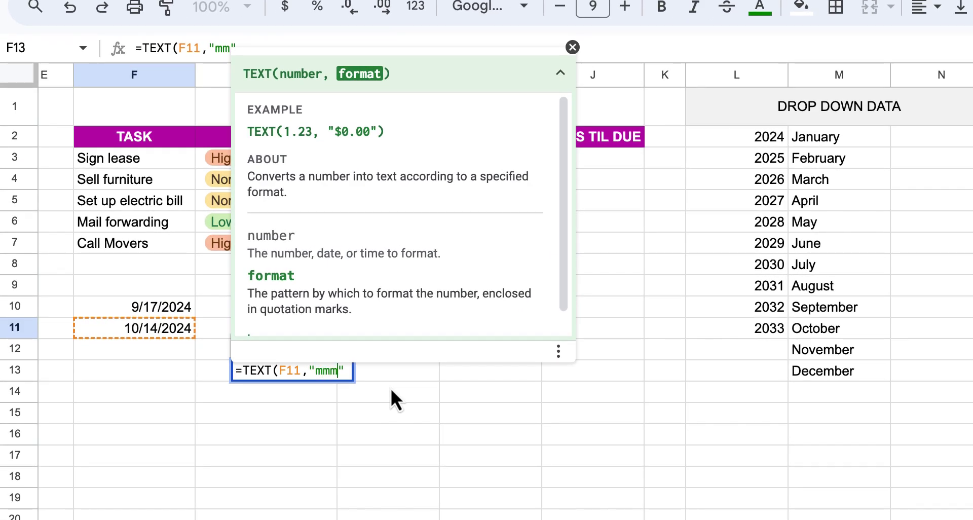
text(m d, y)
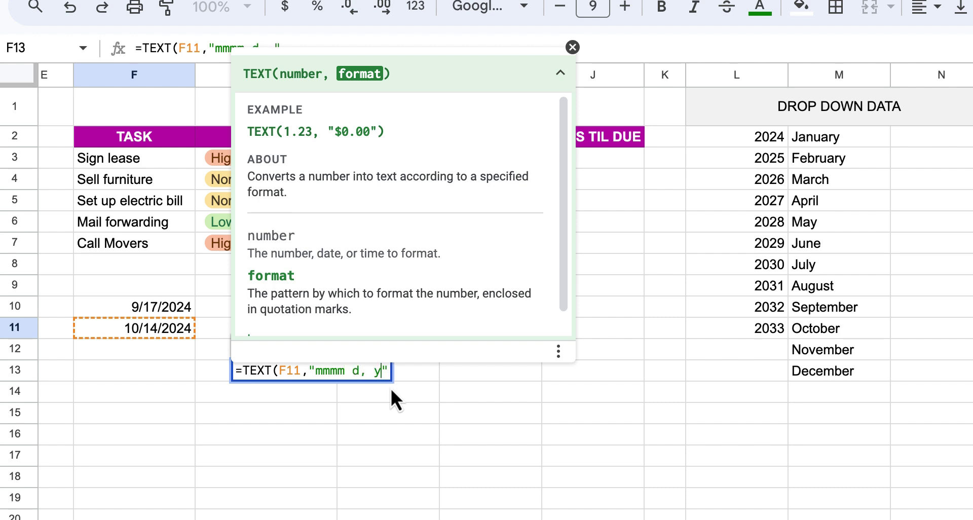
text(yyy)
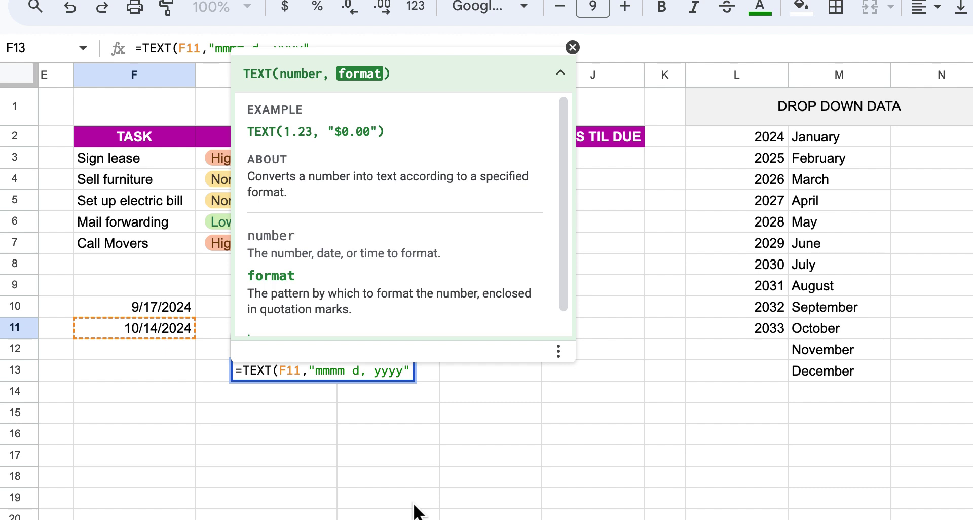
key(Return)
scroll(306, 460, left, 3)
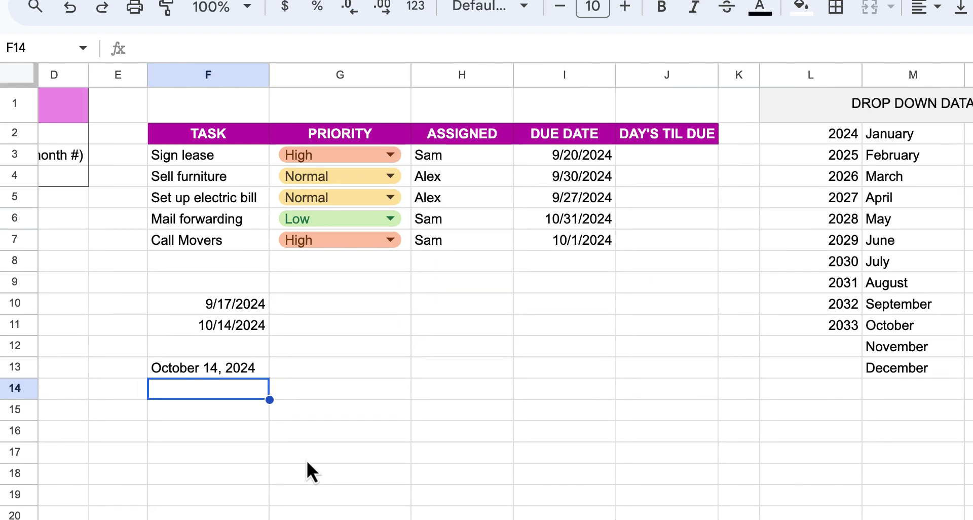
scroll(306, 460, left, 3)
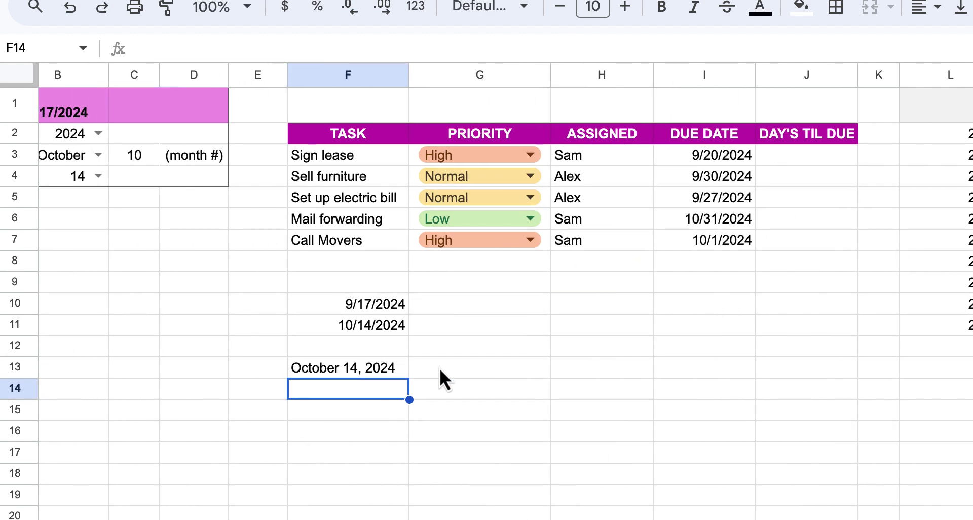
- Enter the formula =I3-B1 in J3 to calculate the days until the Sign lease task is due
click(768, 369)
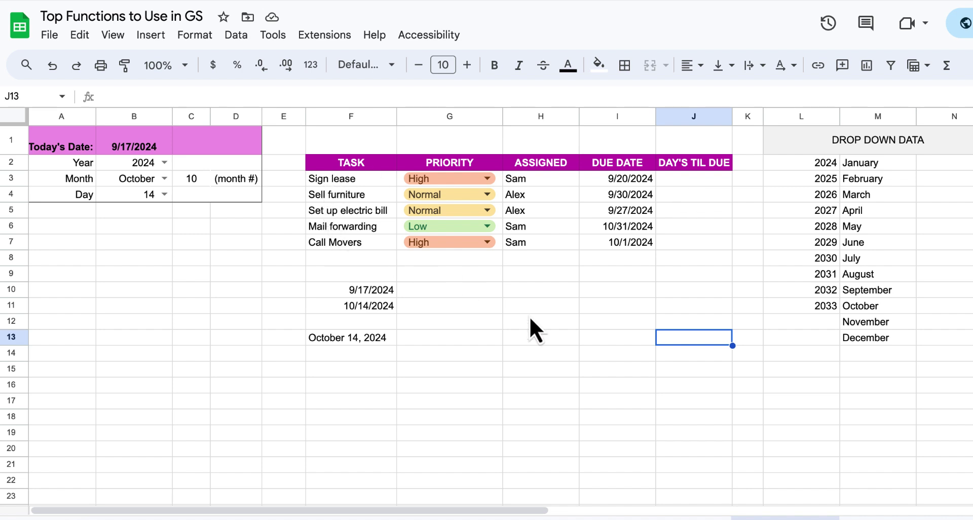
click(673, 182)
text(=)
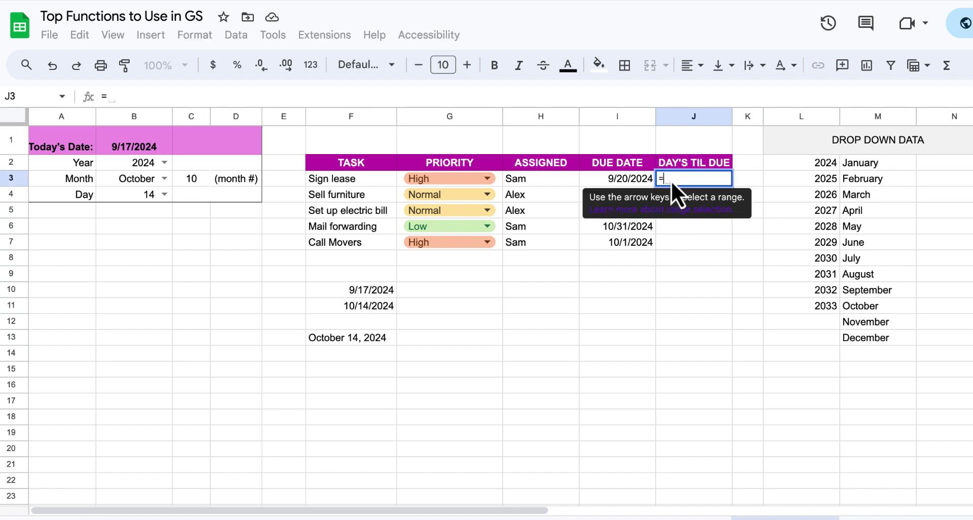
click(606, 181)
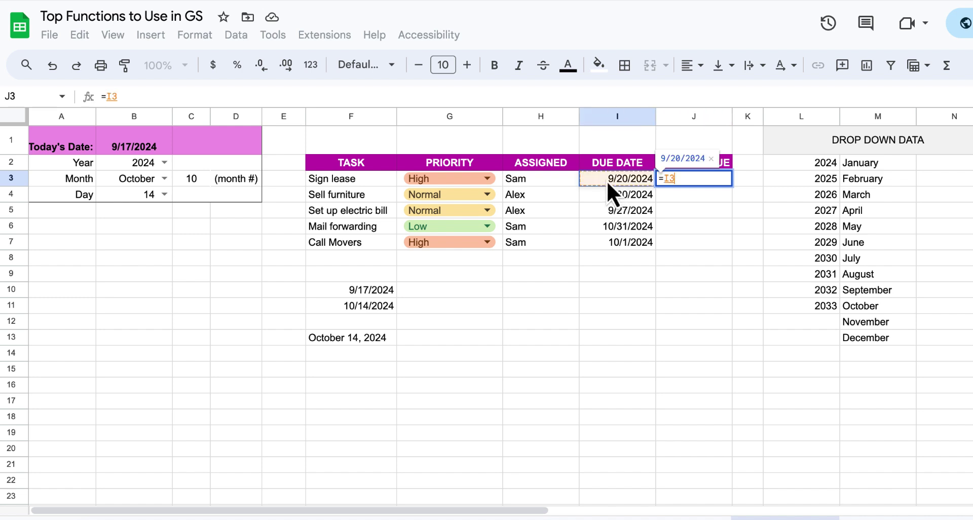
text(-)
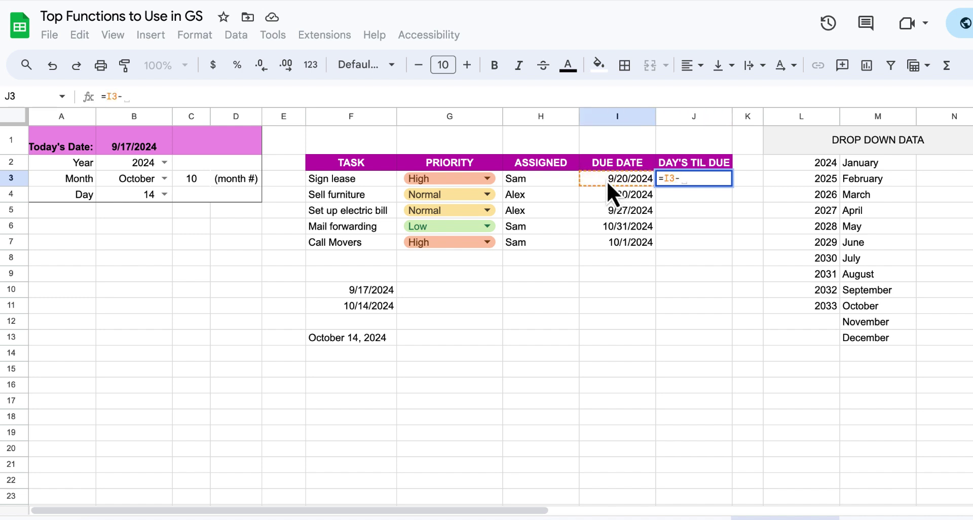
click(138, 149)
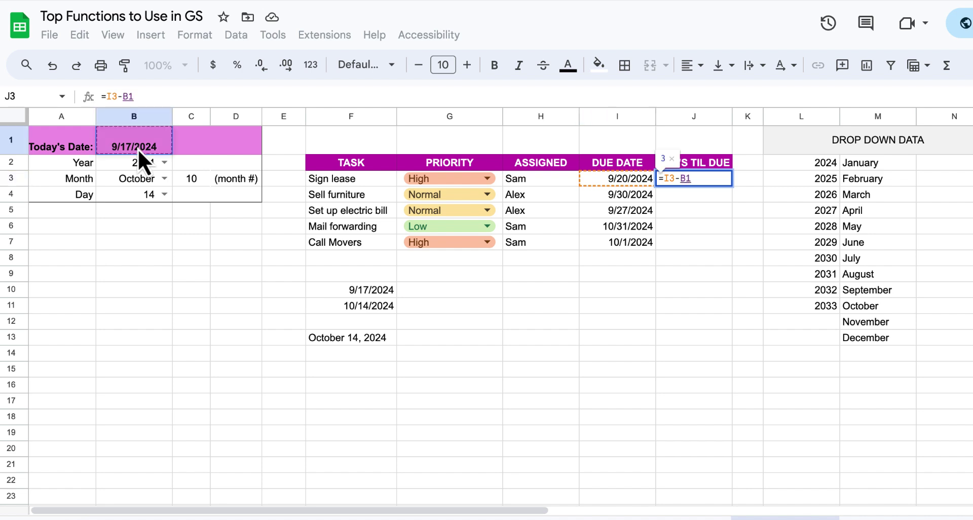
key(Return)
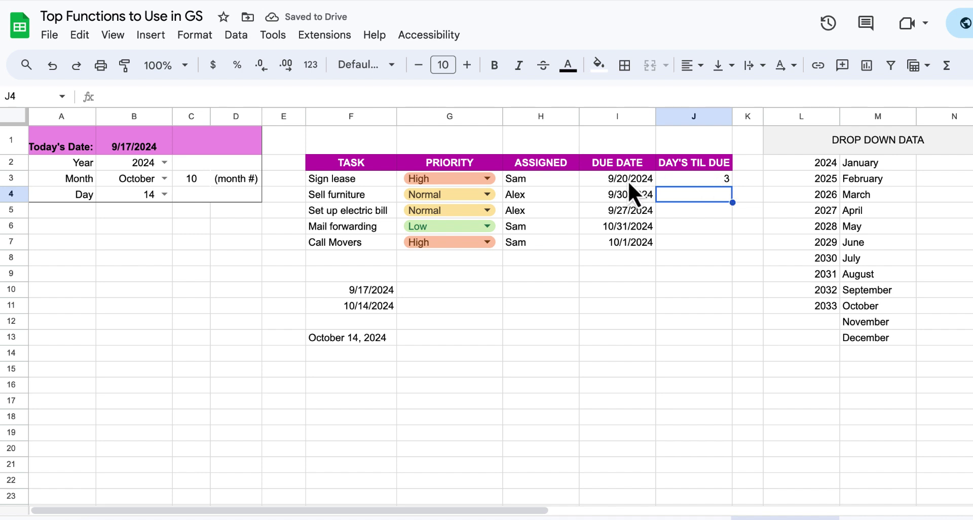
- Make the B1 reference absolute in the J3 formula so that it reads =I3-$B$1
click(692, 180)
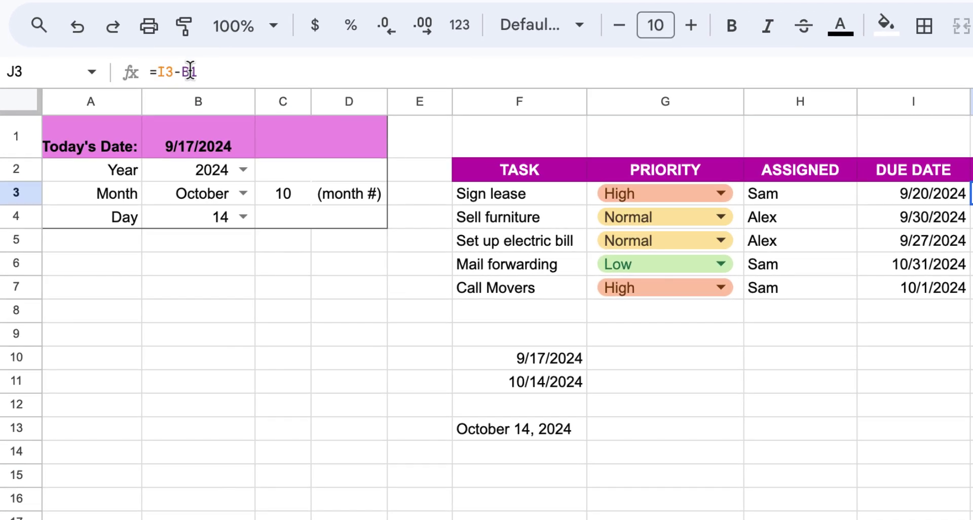
click(128, 96)
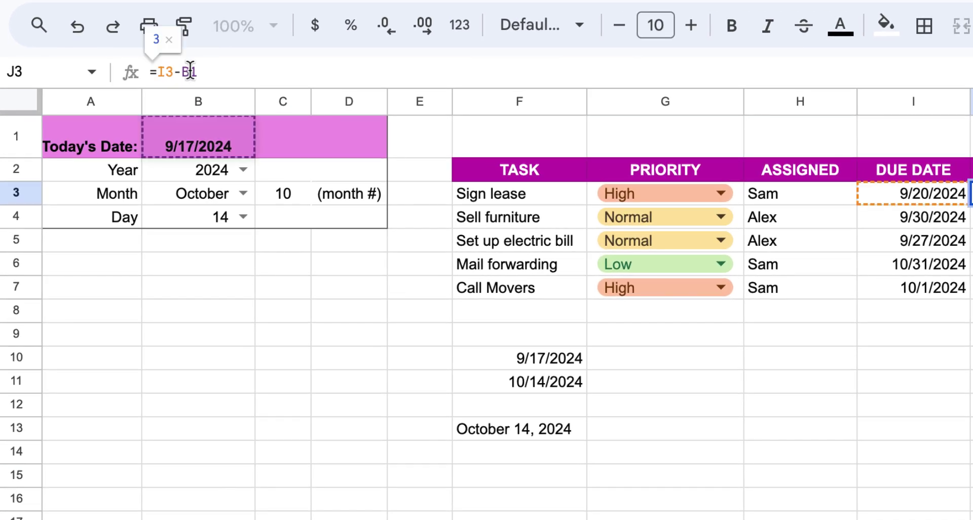
key(F4)
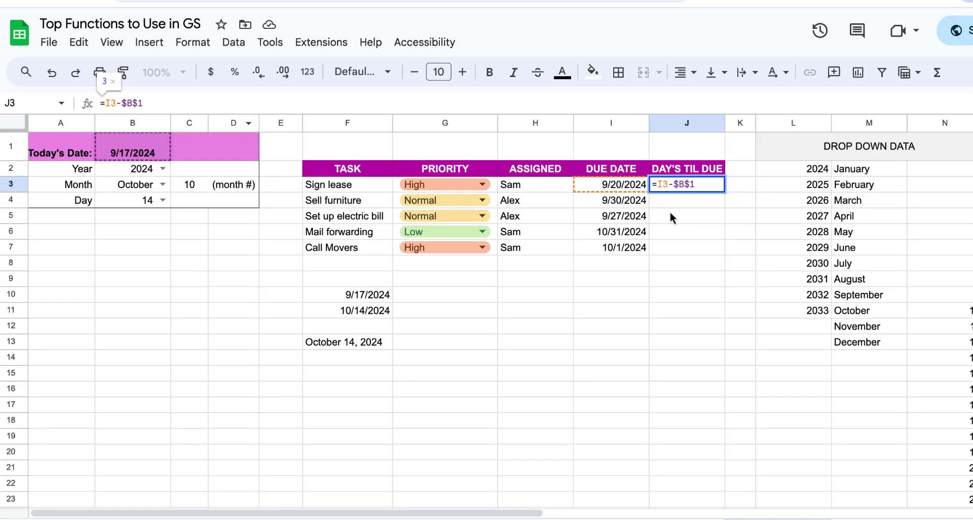
key(Return)
- Fill the days-until-due formula from J3 down to J7 for the remaining tasks
click(688, 216)
click(709, 188)
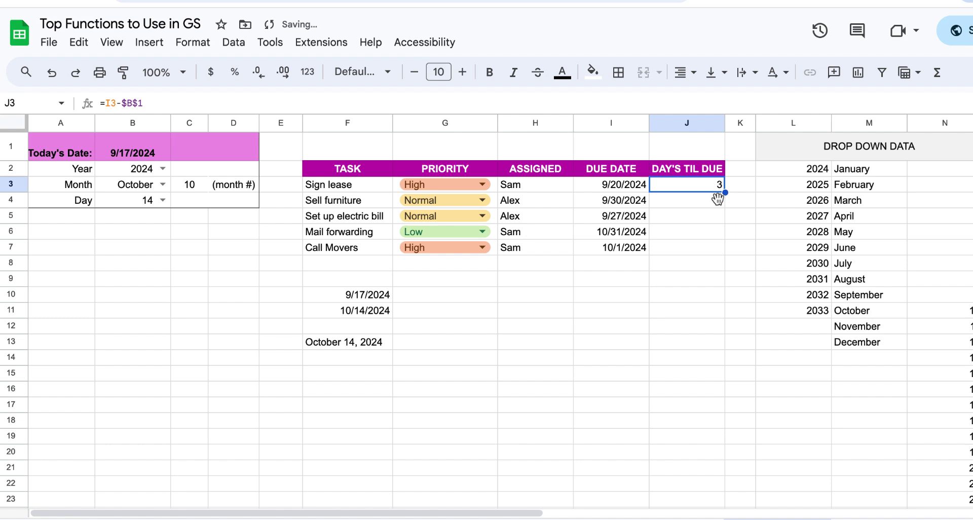
drag(724, 192, 724, 250)
click(717, 344)
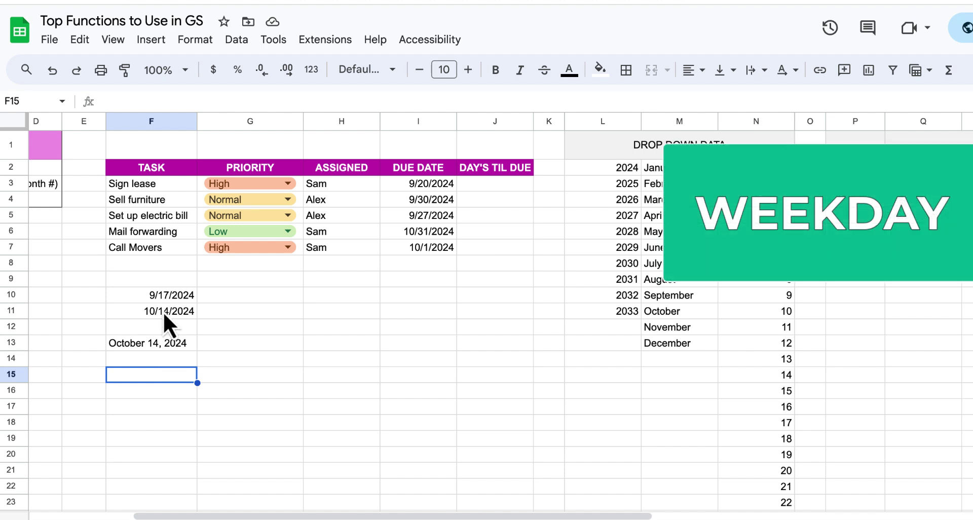
- Fill the WEEKDAY Default Type header (Q1:R1) and the WEEKDAY Type 2 header cell T1 with orange
click(217, 312)
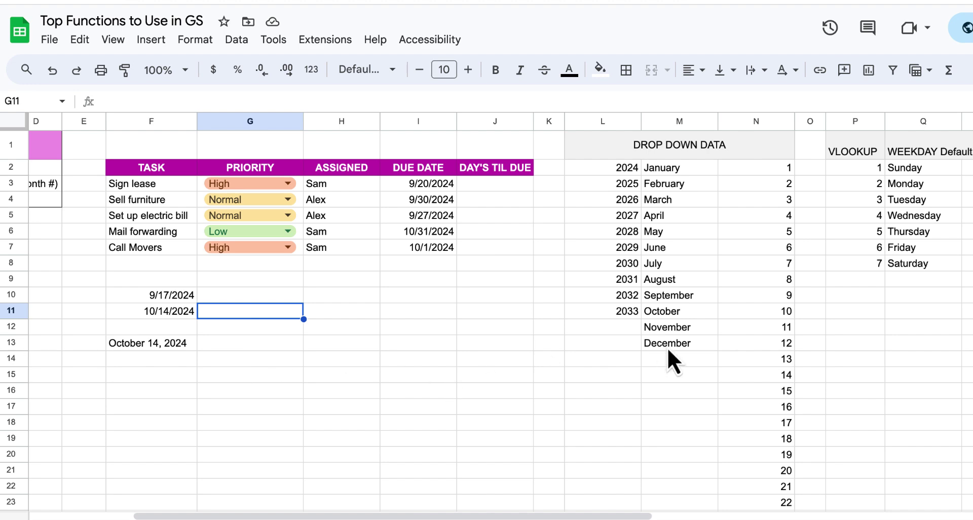
scroll(668, 350, right, 10)
scroll(667, 347, right, 4)
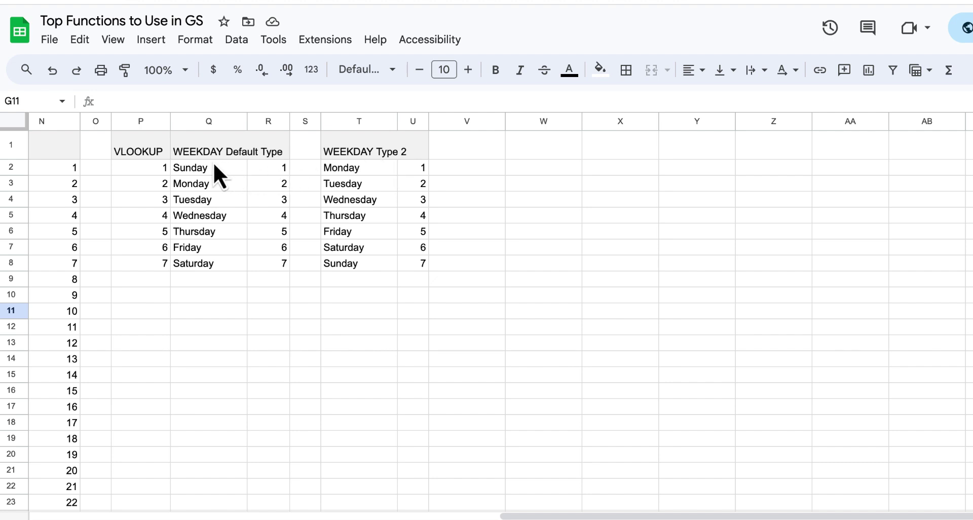
drag(212, 148, 273, 132)
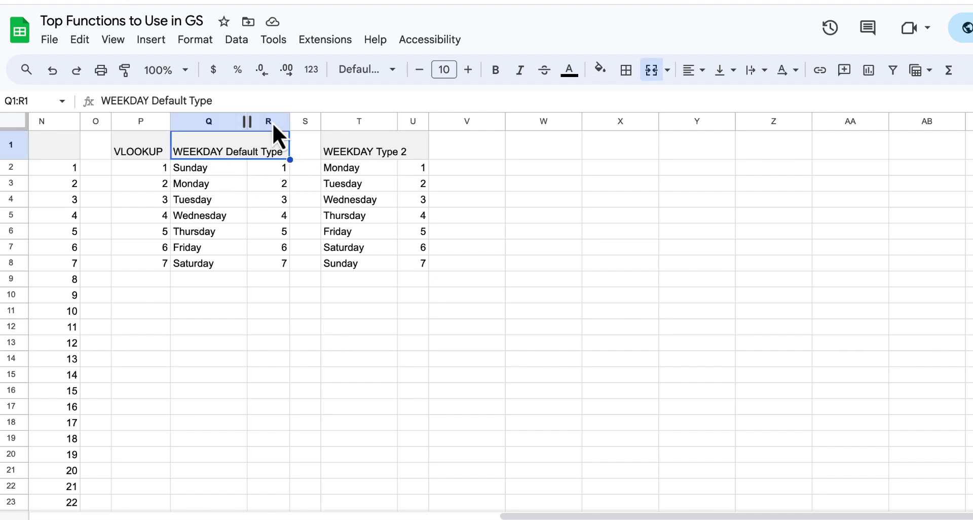
click(600, 71)
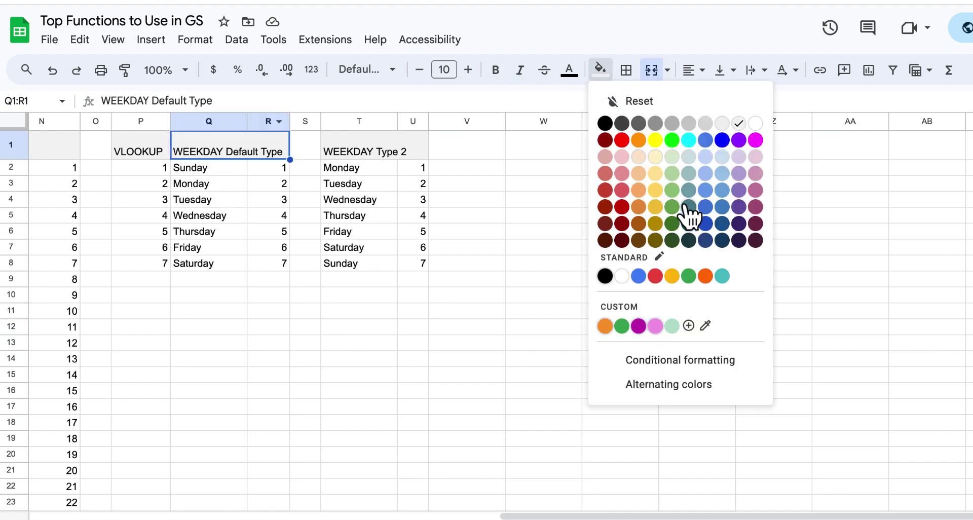
click(638, 141)
click(418, 151)
click(374, 151)
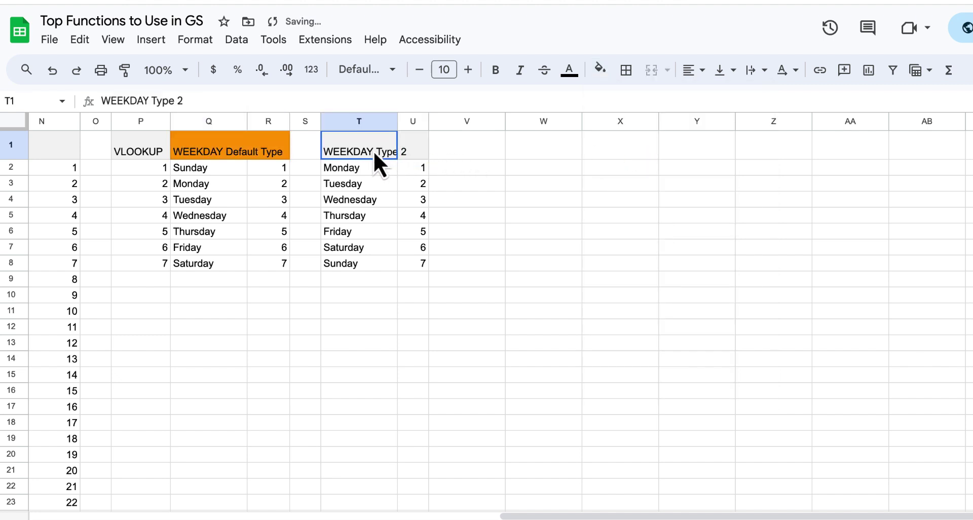
key(ctrl+y)
click(555, 282)
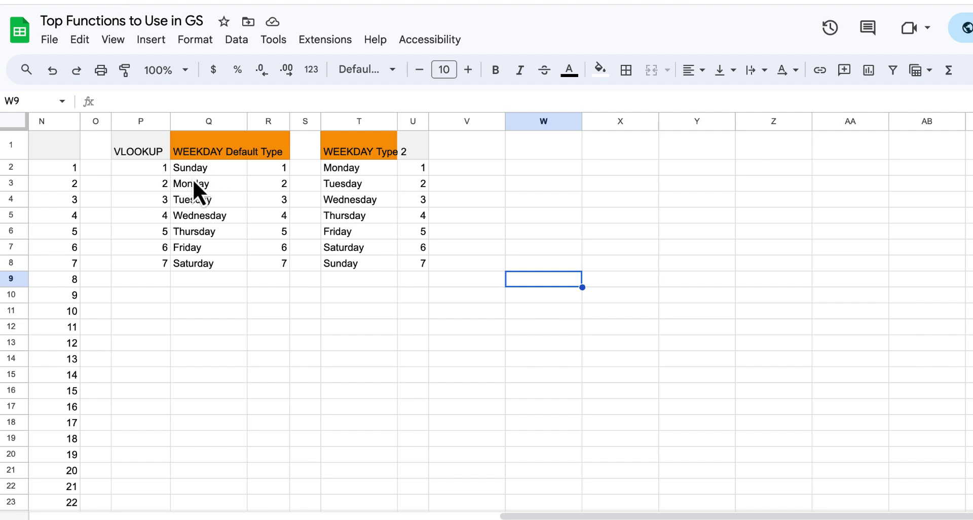
- Compare the day numbering of the default WEEKDAY type in Q2:R8 with that of type 2 in T2:U8
drag(205, 171, 256, 271)
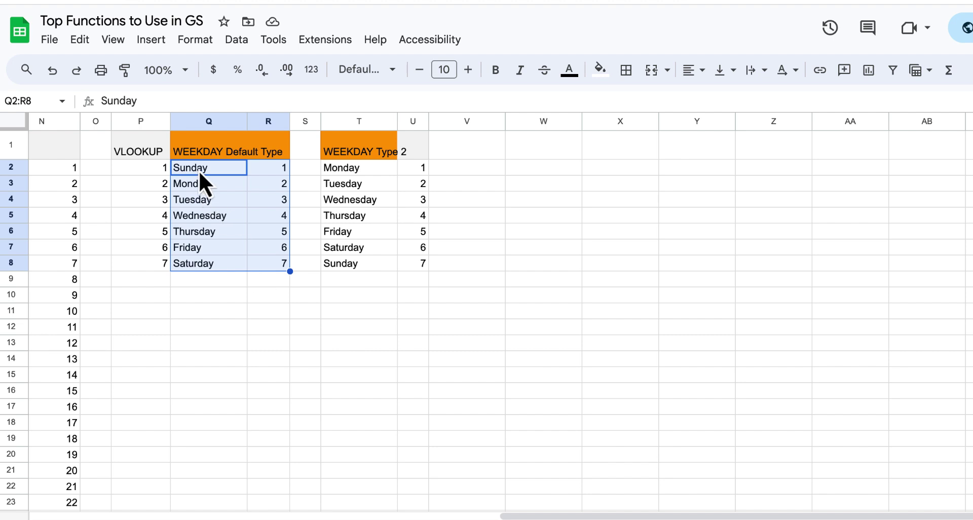
click(267, 361)
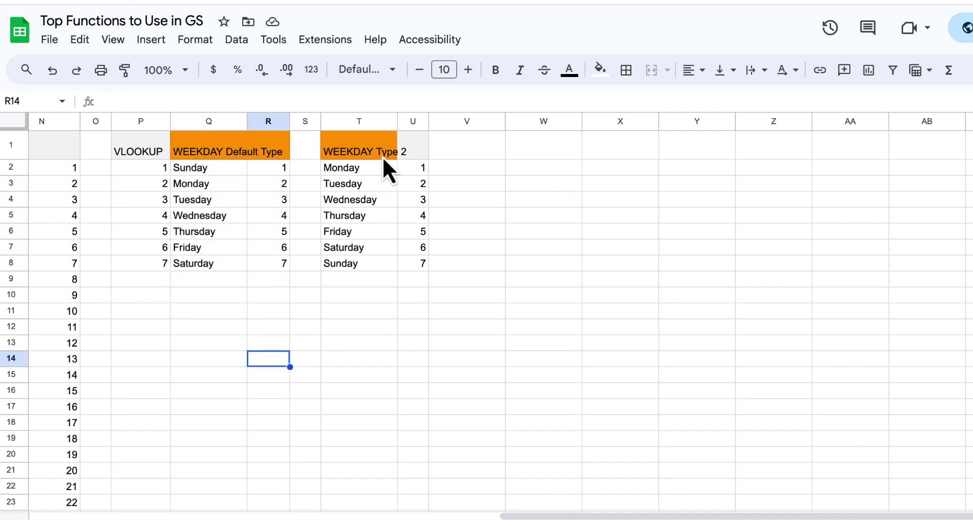
drag(357, 172, 422, 273)
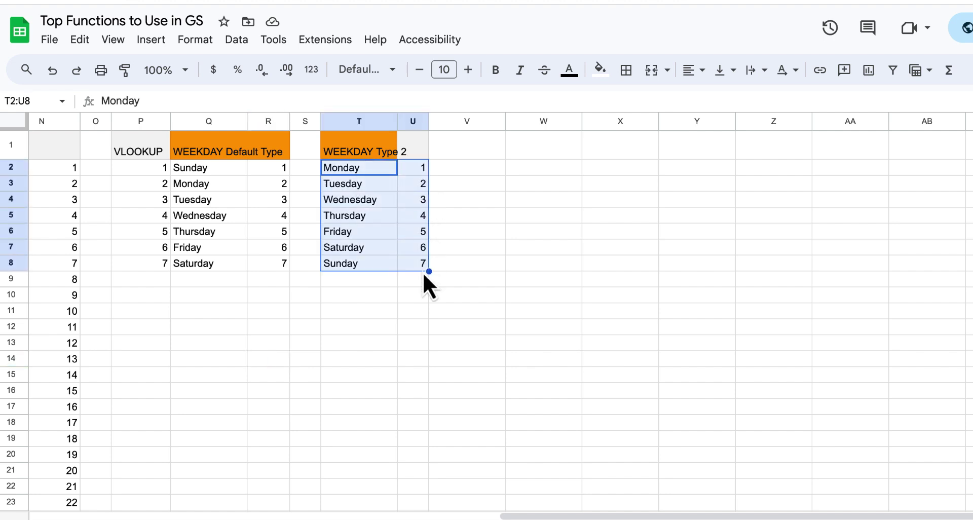
click(417, 346)
- Enter the formula =WEEKDAY(F11,1) in G11 to get the day-of-week number of the F11 date
scroll(418, 346, left, 15)
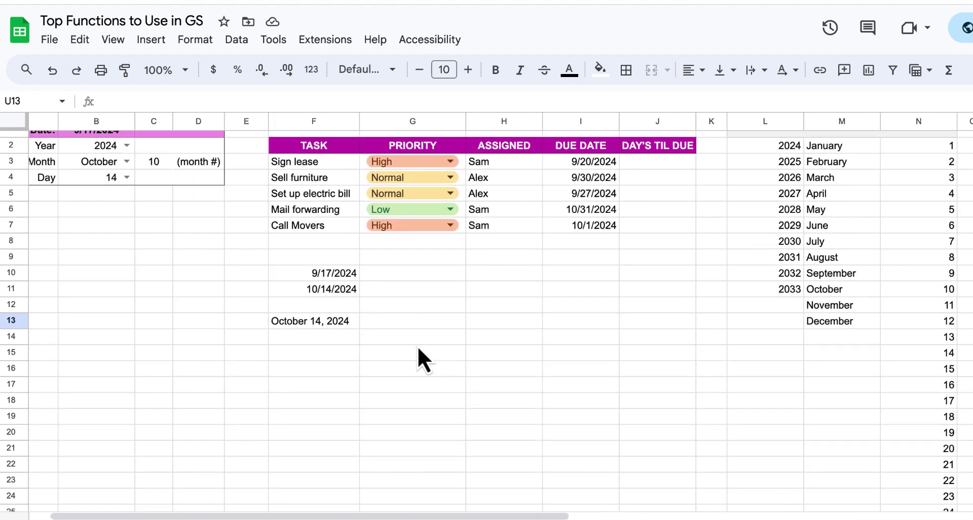
scroll(418, 346, up, 1)
scroll(418, 345, right, 3)
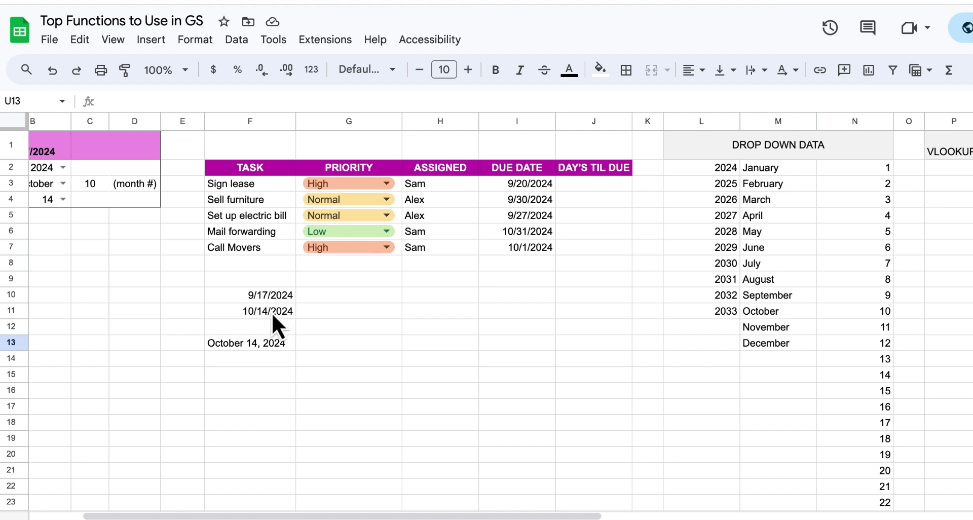
click(305, 314)
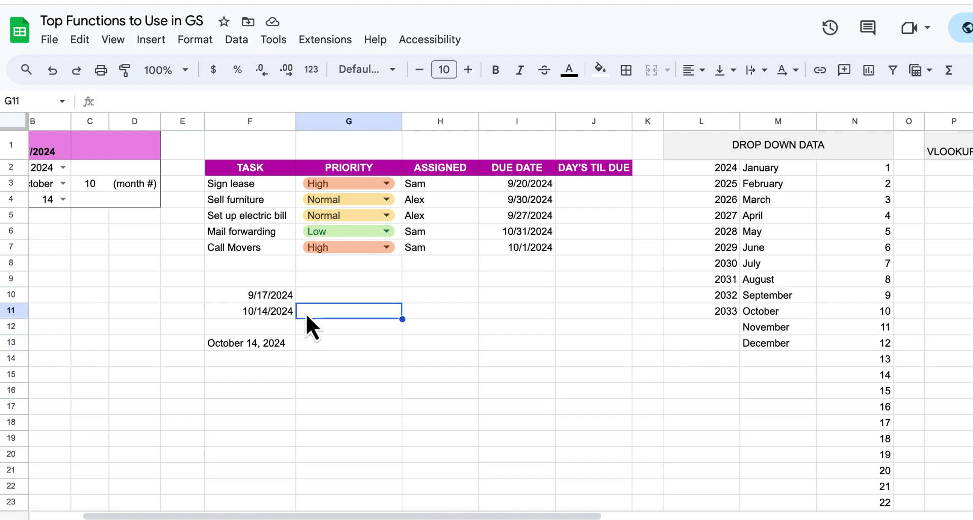
text(=WE)
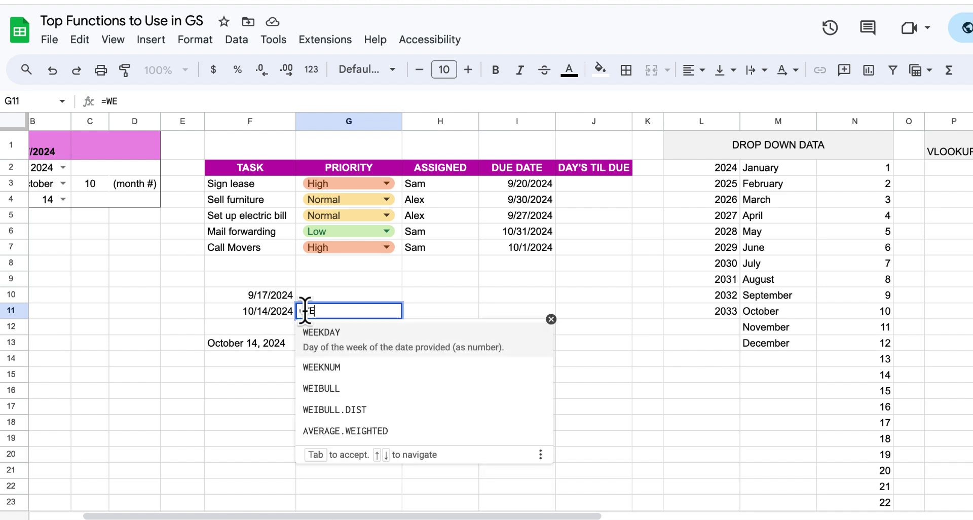
click(318, 343)
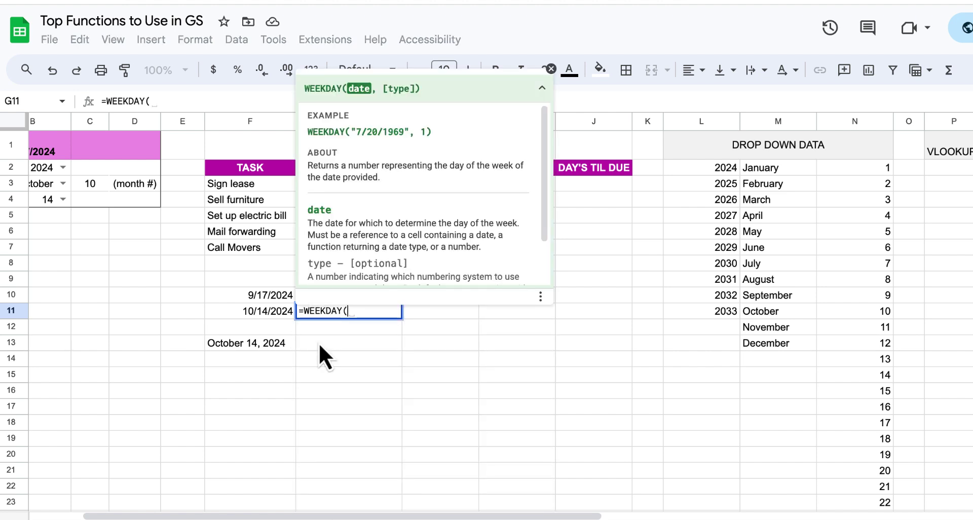
click(262, 313)
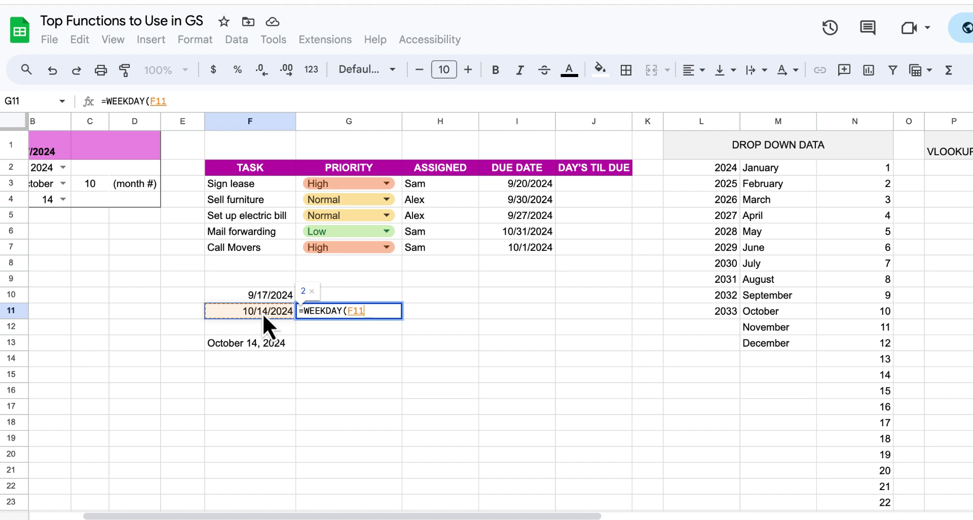
text(,)
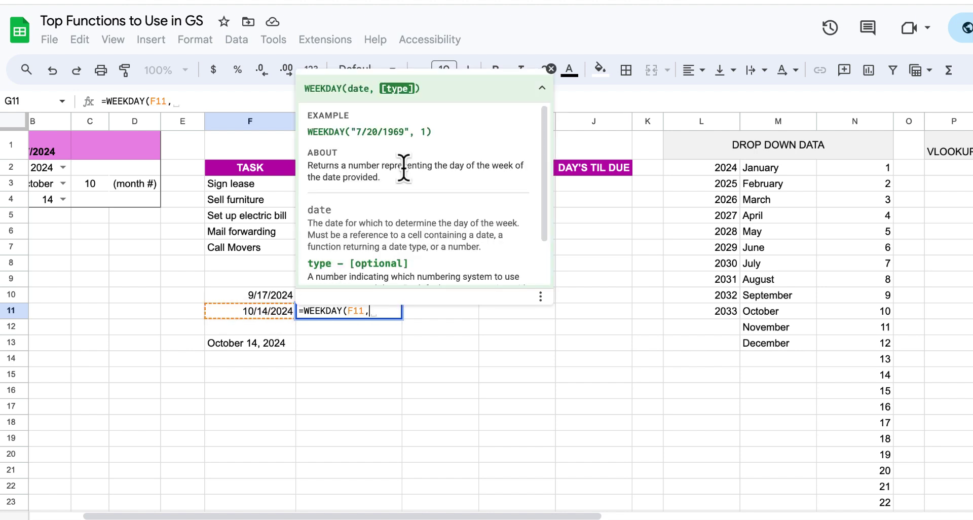
scroll(622, 411, right, 1)
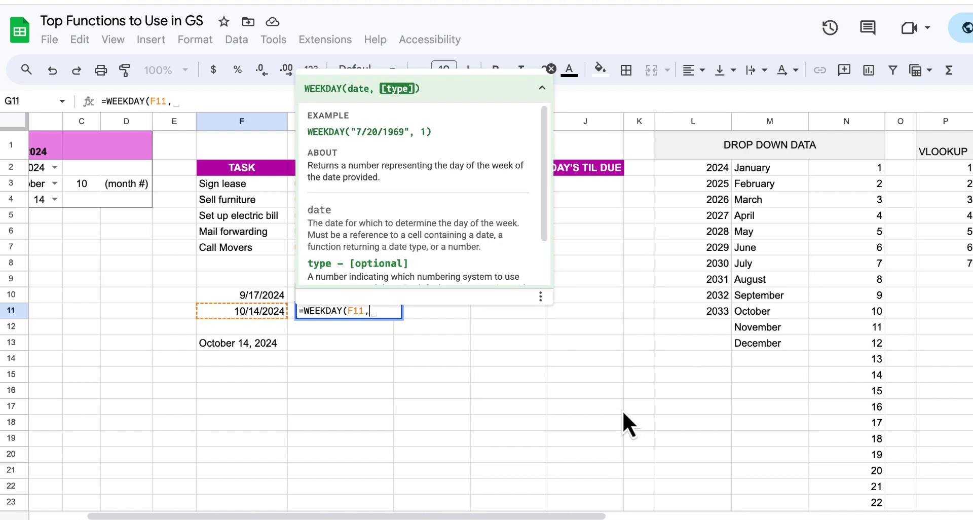
scroll(622, 410, right, 5)
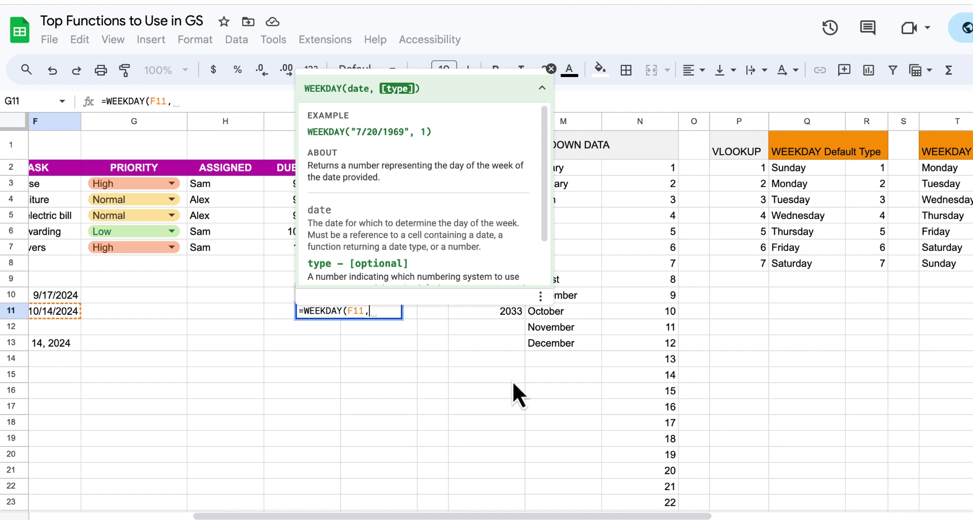
scroll(475, 393, left, 4)
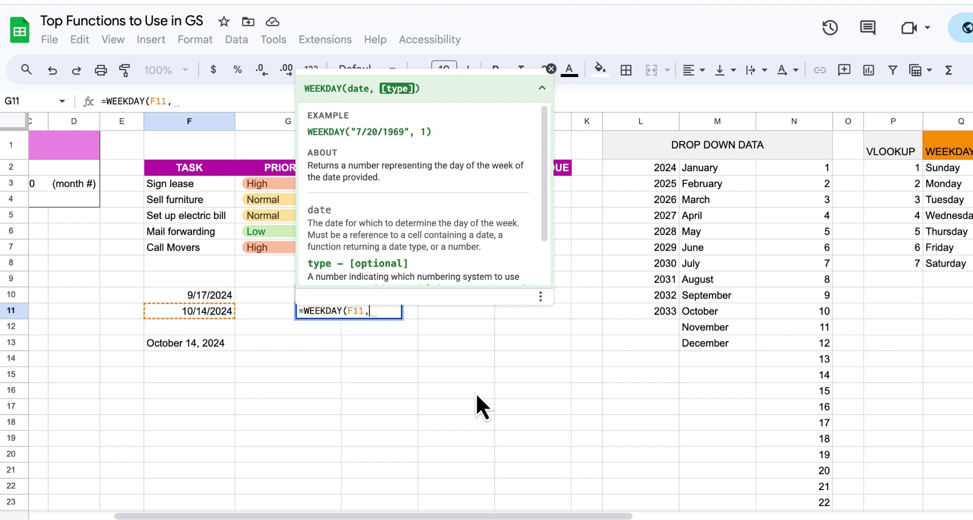
key(Return)
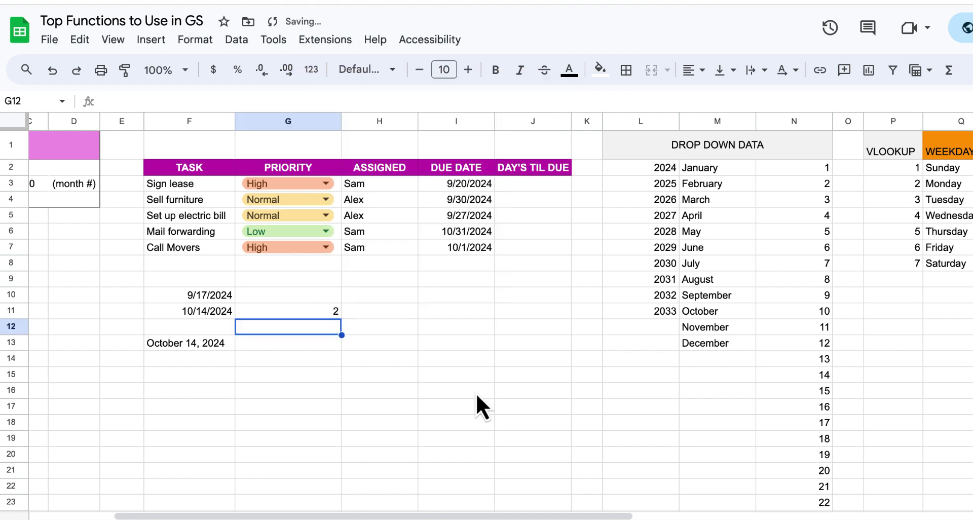
- Check the WEEKDAY result in G11 against the default type table and examine the number-to-day lookup range P2:Q8
key(Up)
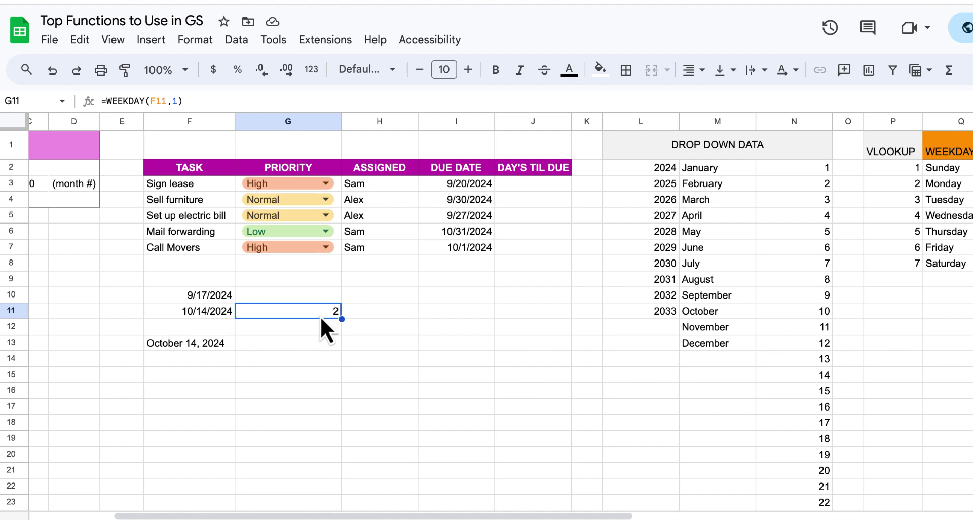
scroll(423, 347, right, 5)
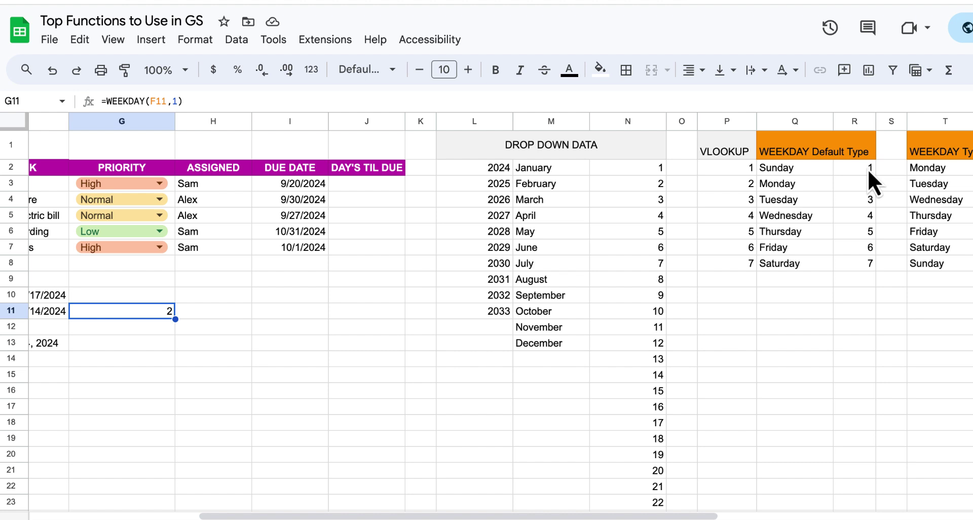
scroll(313, 352, left, 6)
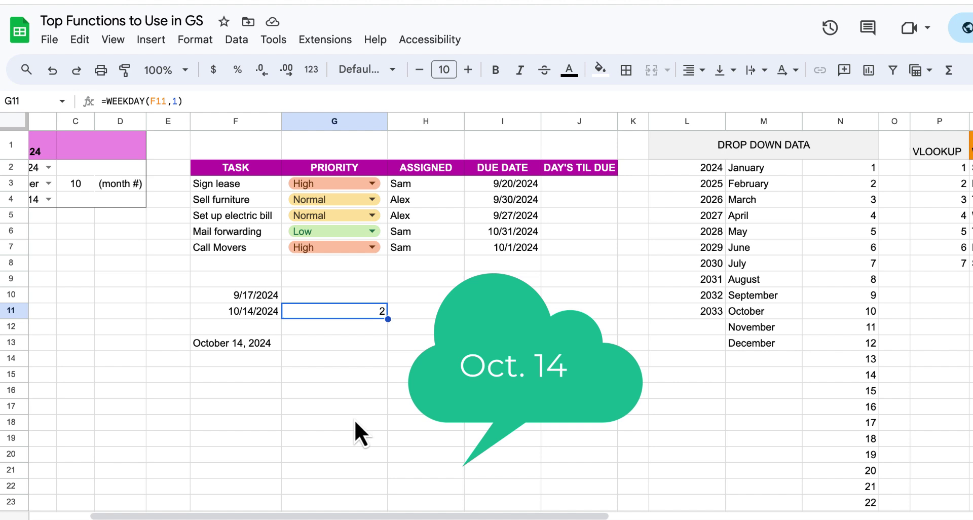
scroll(355, 420, right, 2)
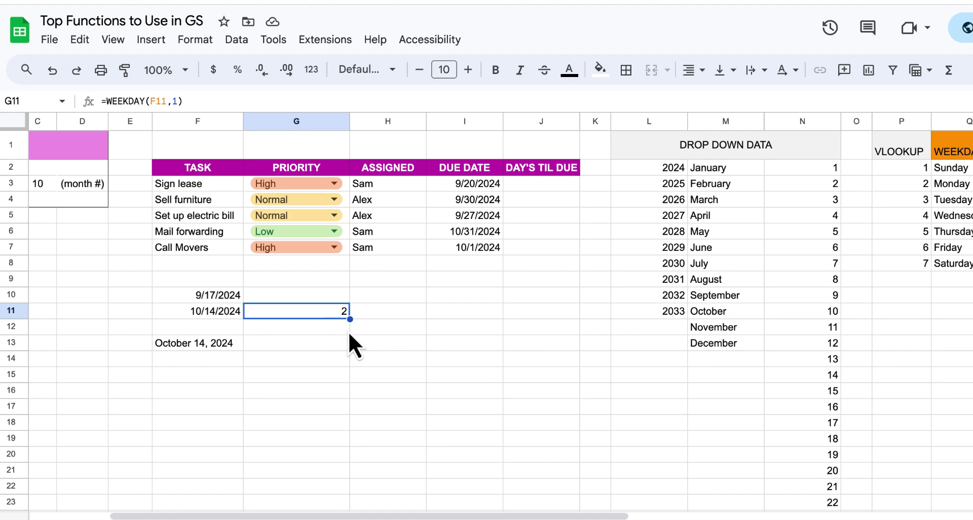
scroll(349, 333, right, 3)
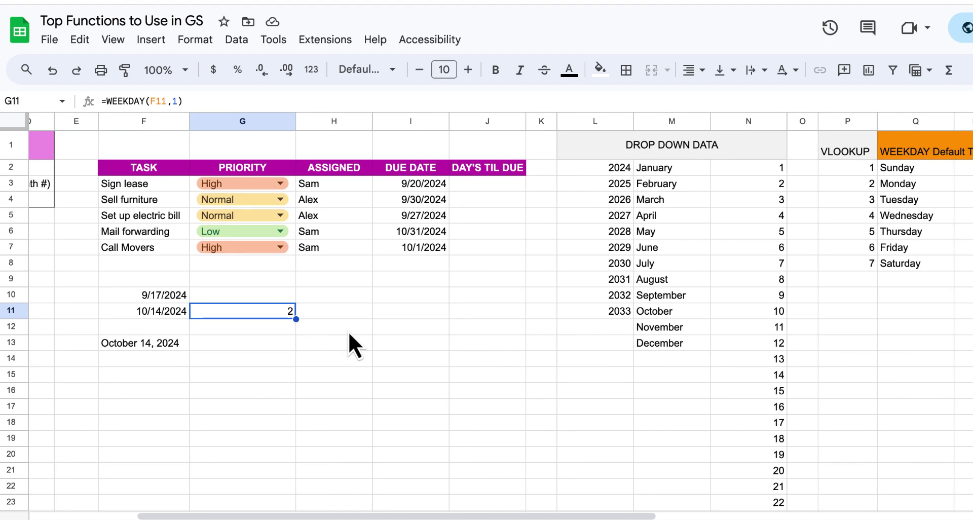
scroll(349, 333, right, 3)
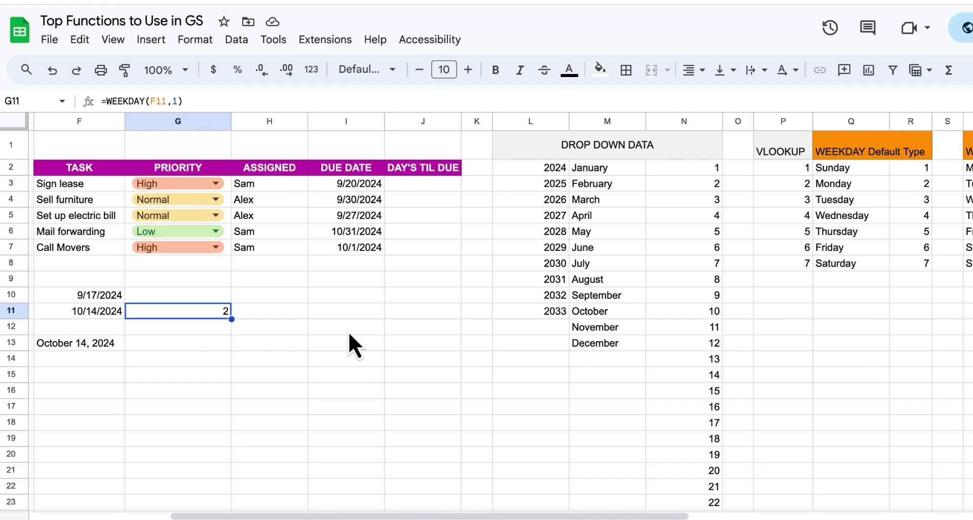
scroll(349, 334, left, 1)
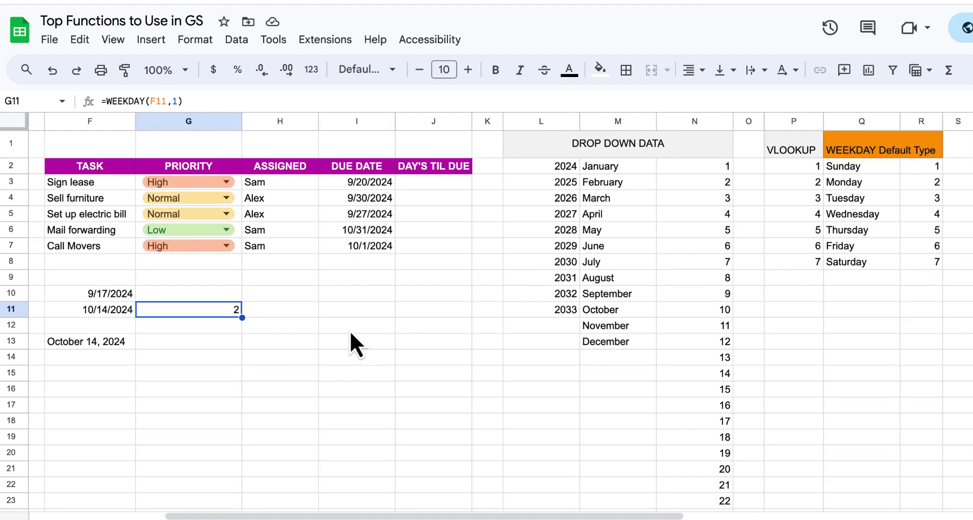
scroll(349, 330, right, 8)
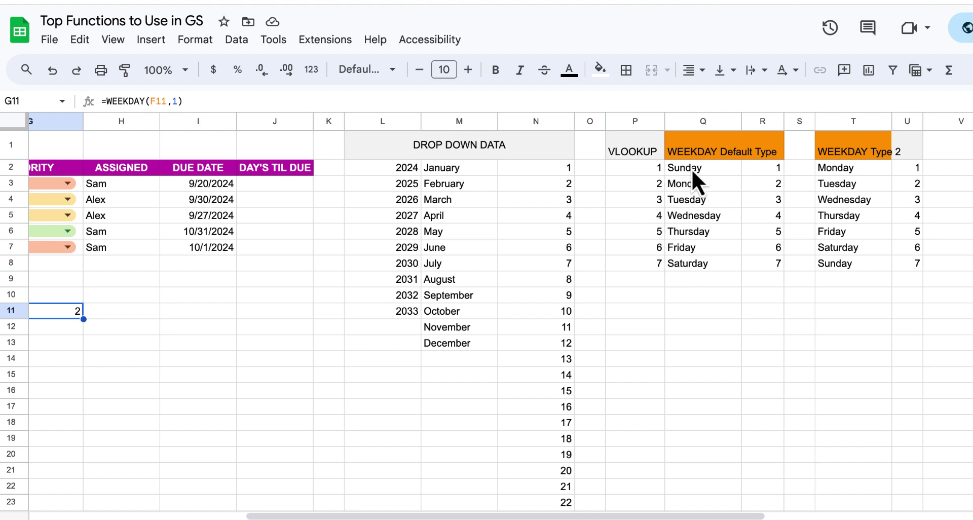
mouse_move(640, 168)
mouse_down()
mouse_move(689, 220)
mouse_move(689, 269)
mouse_up()
click(679, 299)
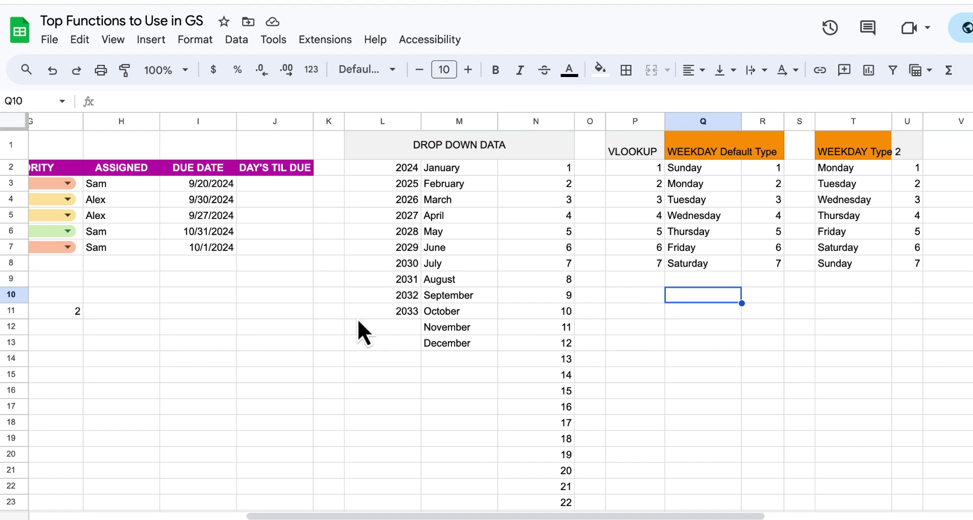
scroll(357, 318, left, 8)
click(460, 311)
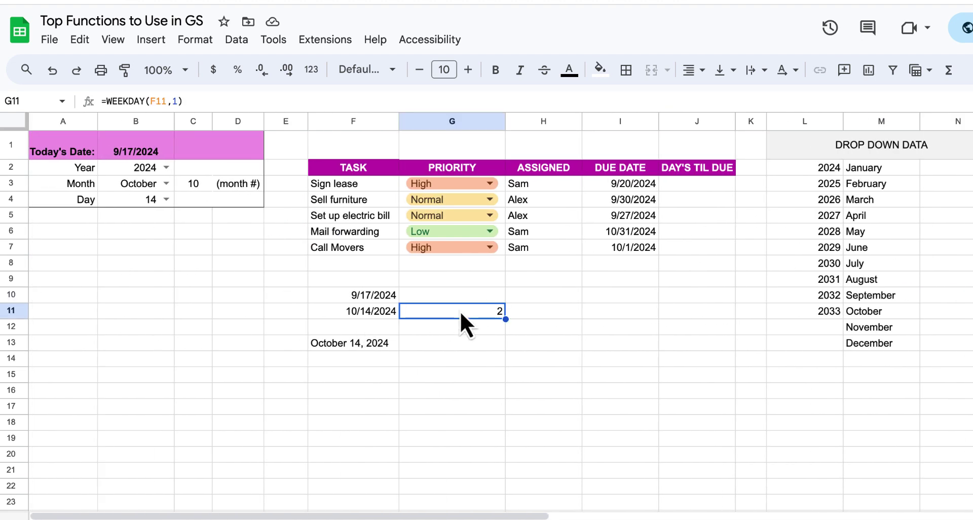
- Enter the formula =VLOOKUP(G11,P2:Q8,2) in H11 to return the weekday name for the day number in G11
click(524, 315)
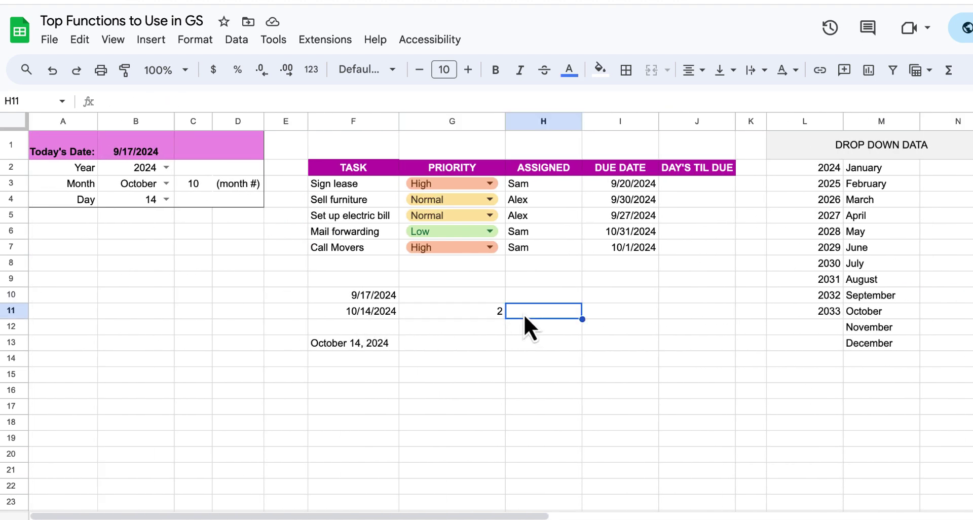
text(=v)
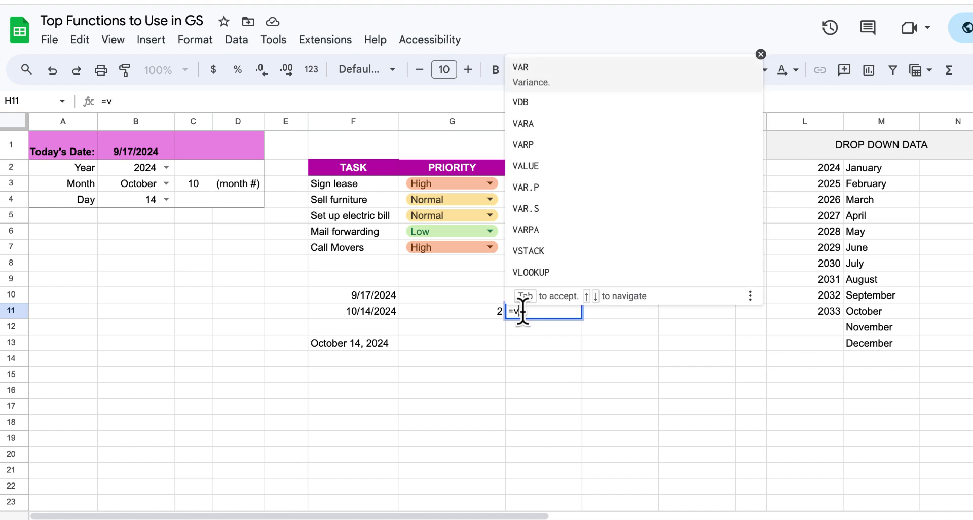
text(l)
key(Tab)
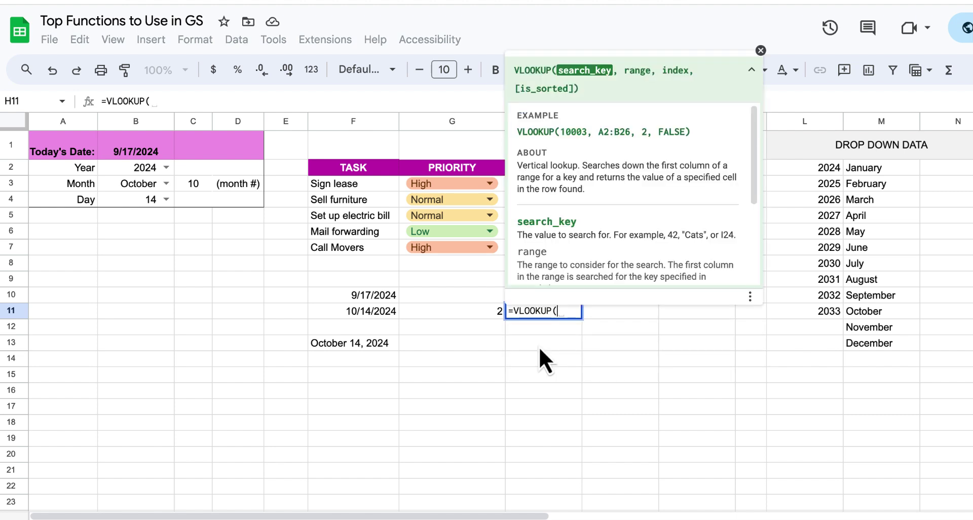
click(484, 315)
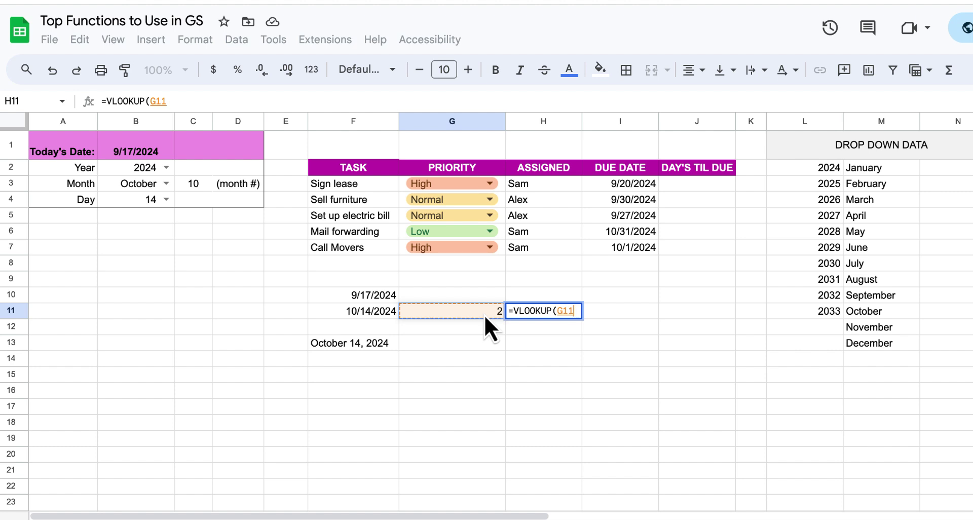
text(,)
scroll(643, 345, right, 3)
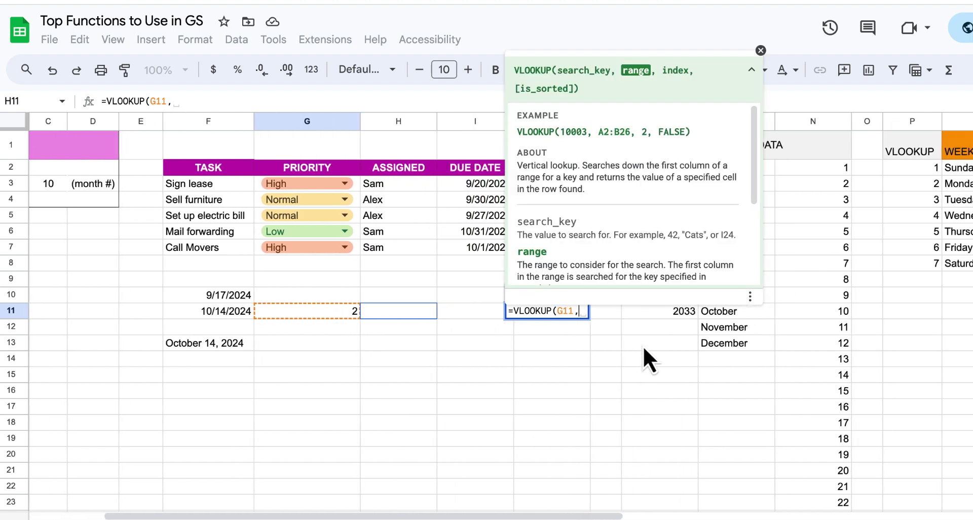
scroll(643, 346, right, 2)
click(883, 169)
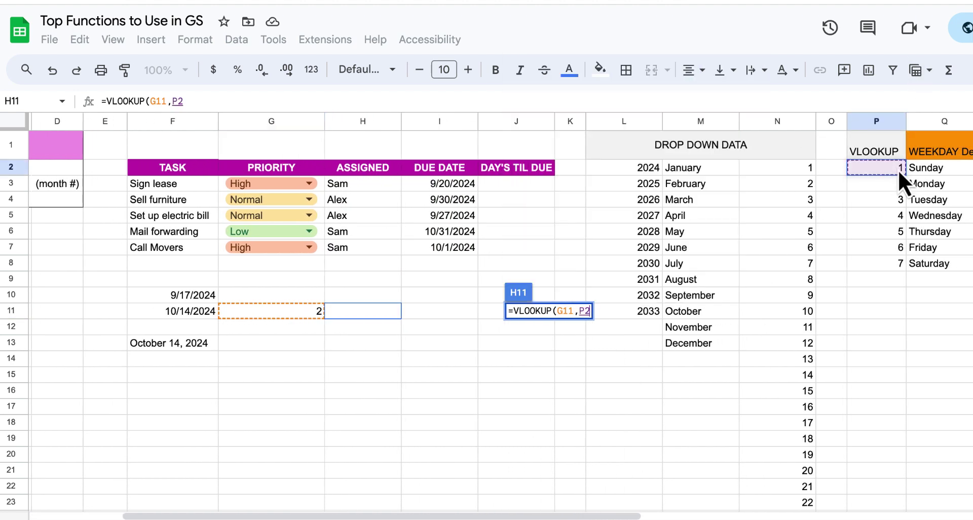
drag(904, 170, 919, 271)
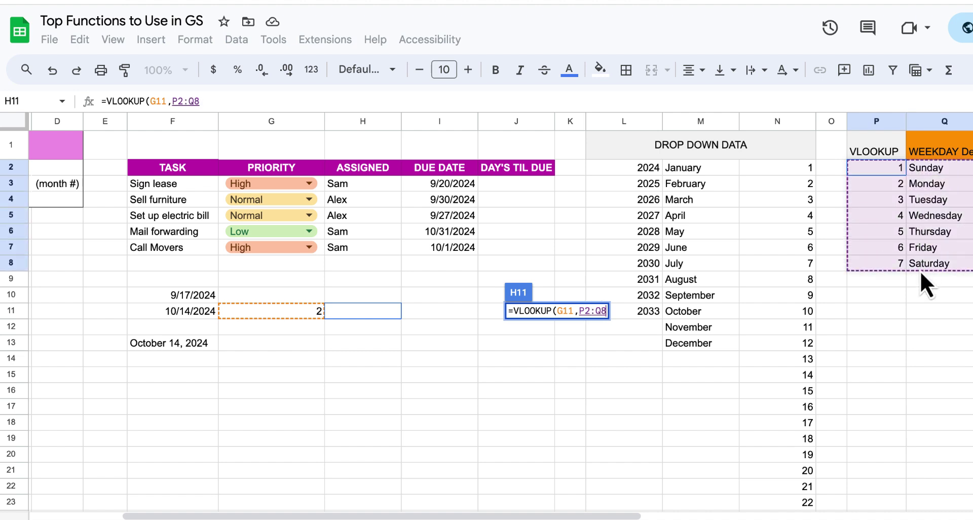
drag(920, 271, 920, 271)
text(,)
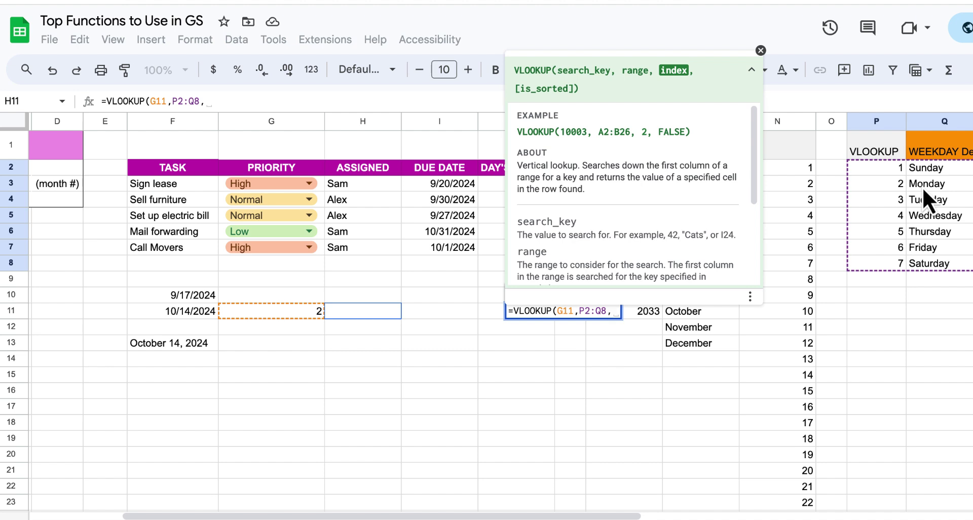
text(2)
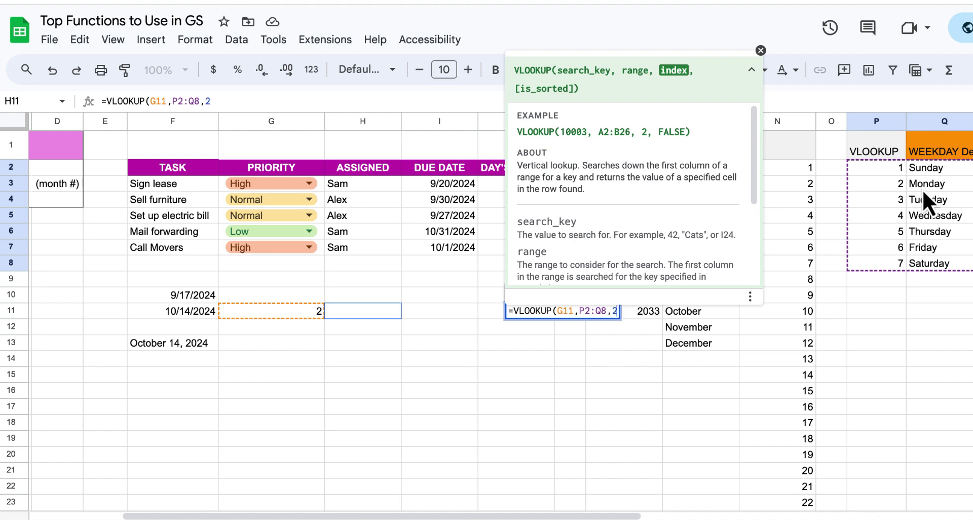
key(Return)
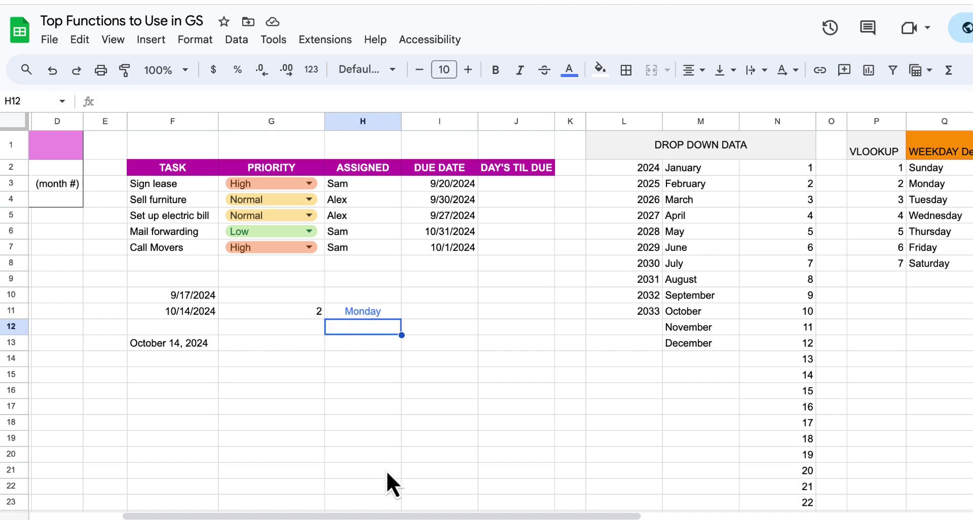
- Review the VLOOKUP formula in H11 and the WEEKDAY formula in G11 that supplies its search key
click(271, 314)
click(349, 312)
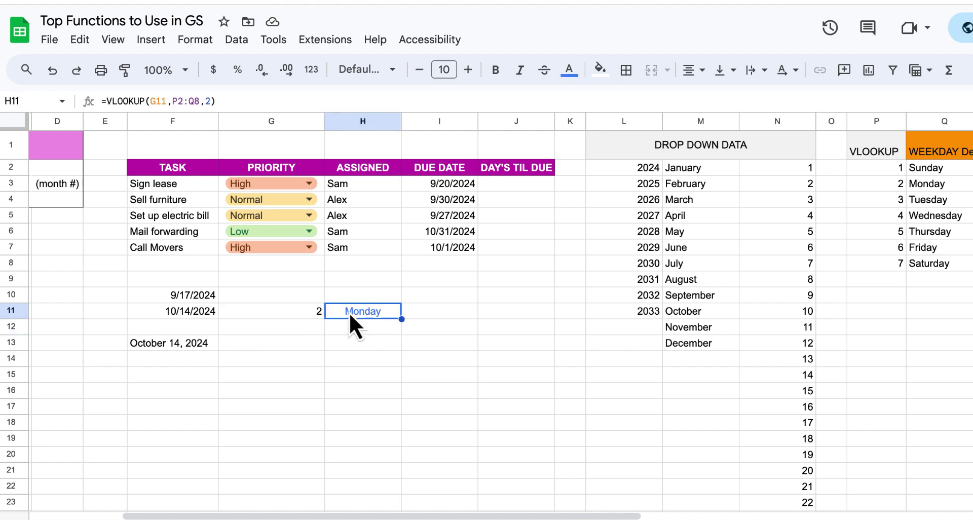
click(275, 311)
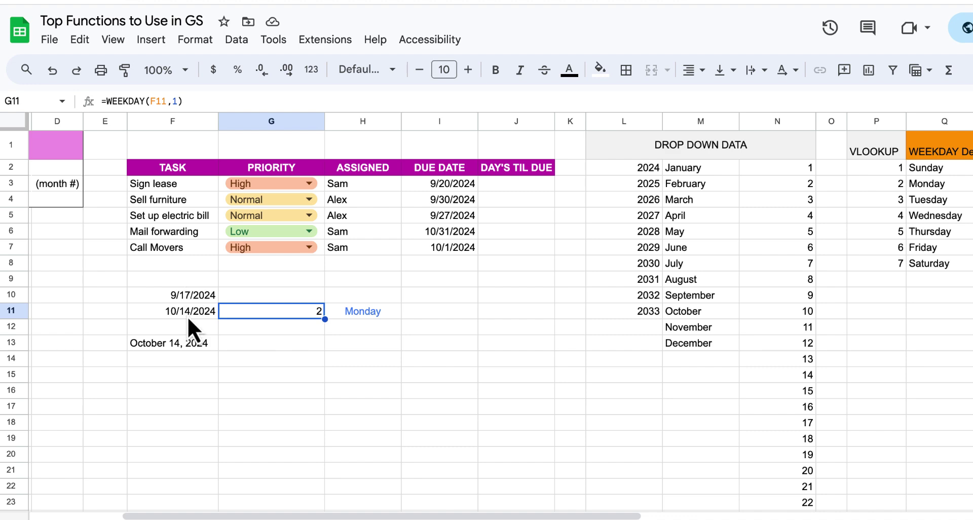
scroll(324, 373, left, 5)
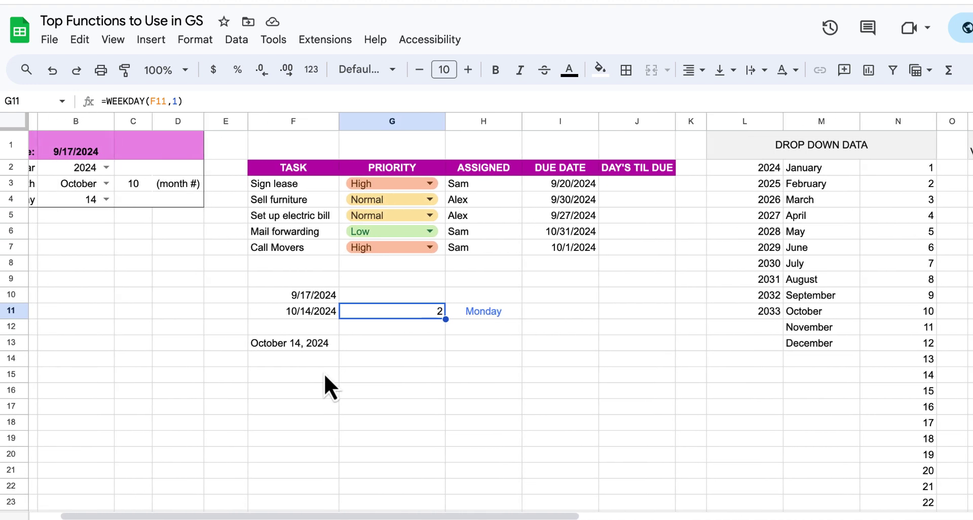
scroll(324, 373, right, 4)
scroll(324, 373, down, 1)
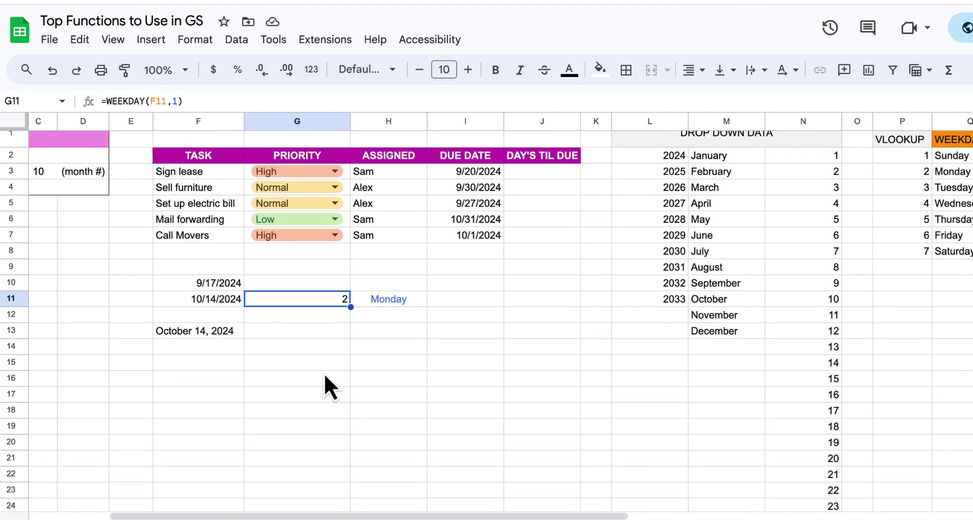
scroll(324, 373, up, 1)
scroll(324, 373, left, 4)
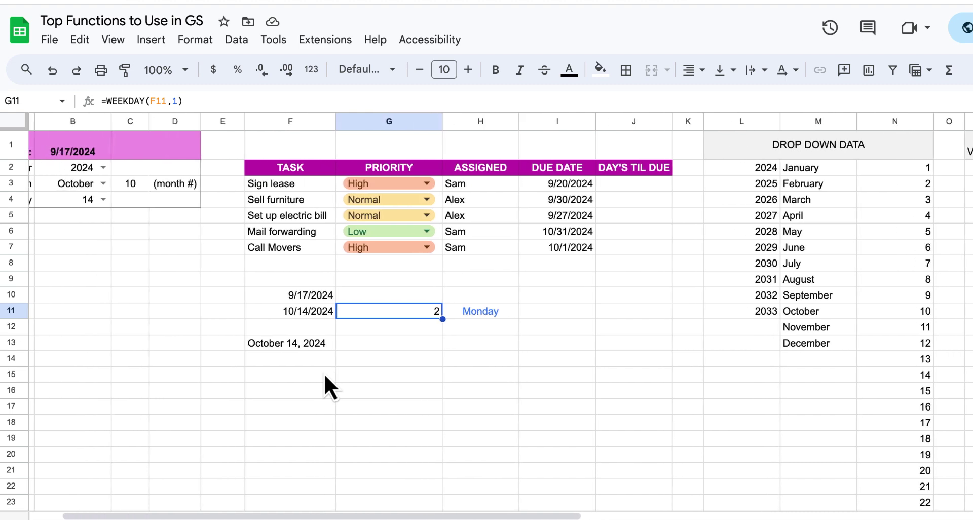
scroll(323, 373, left, 3)
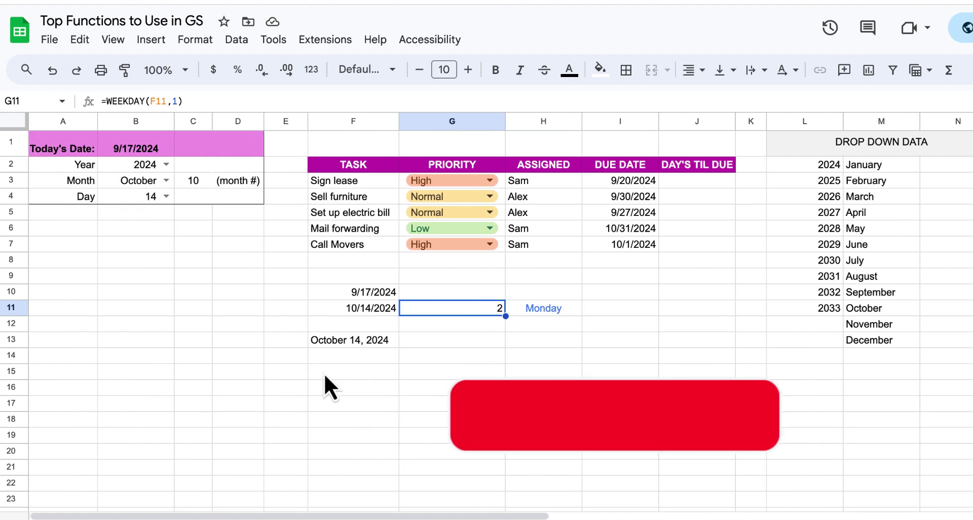
scroll(324, 373, right, 2)
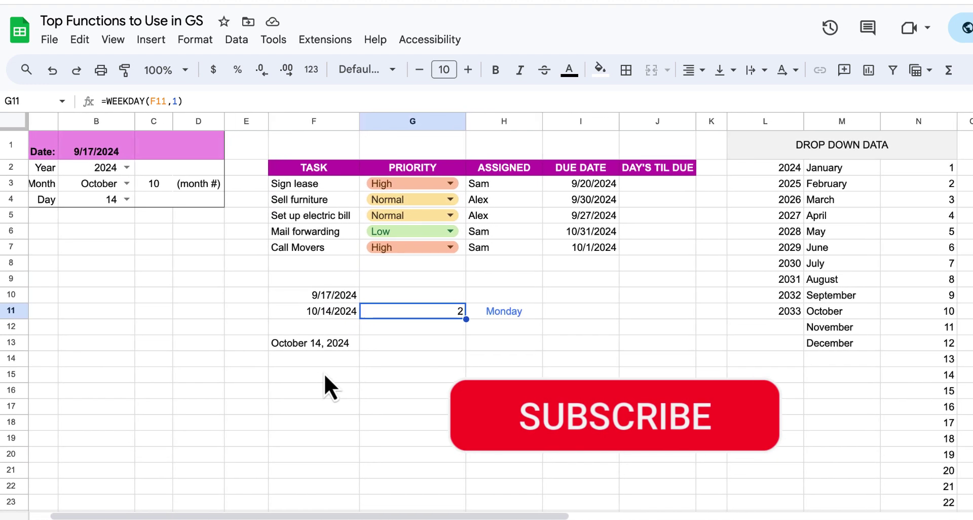
scroll(324, 375, right, 1)
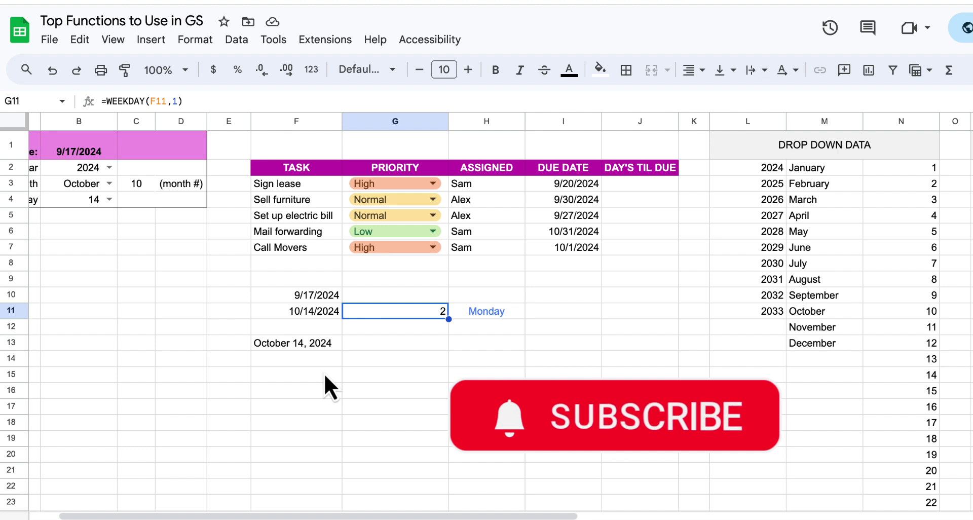